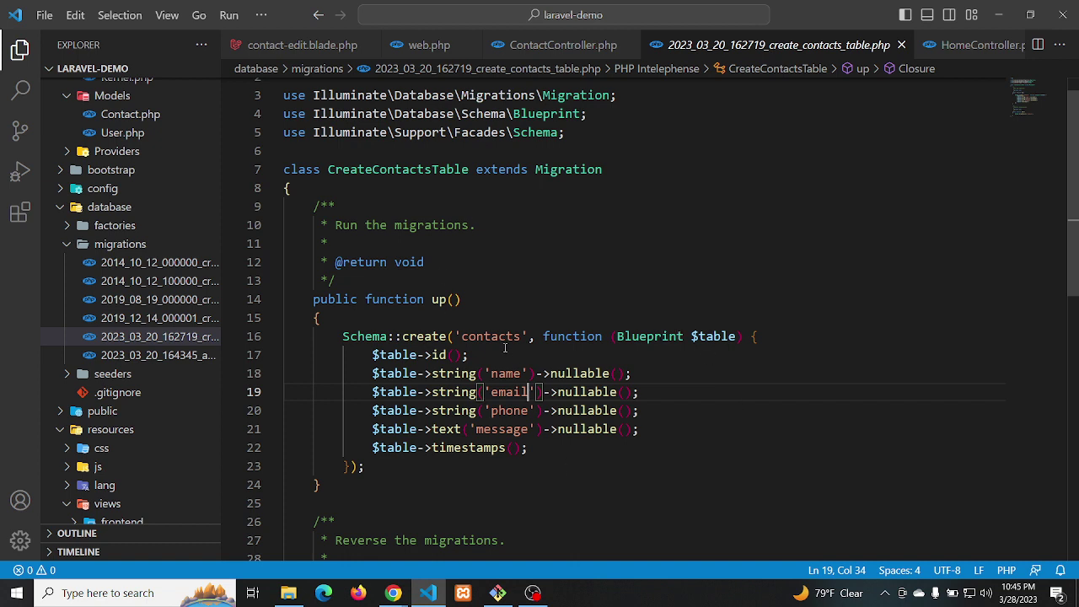
Enter php artisan migrate:rollback at a fresh VS Code terminal prompt, then hide the terminal
key(ctrl+grave)
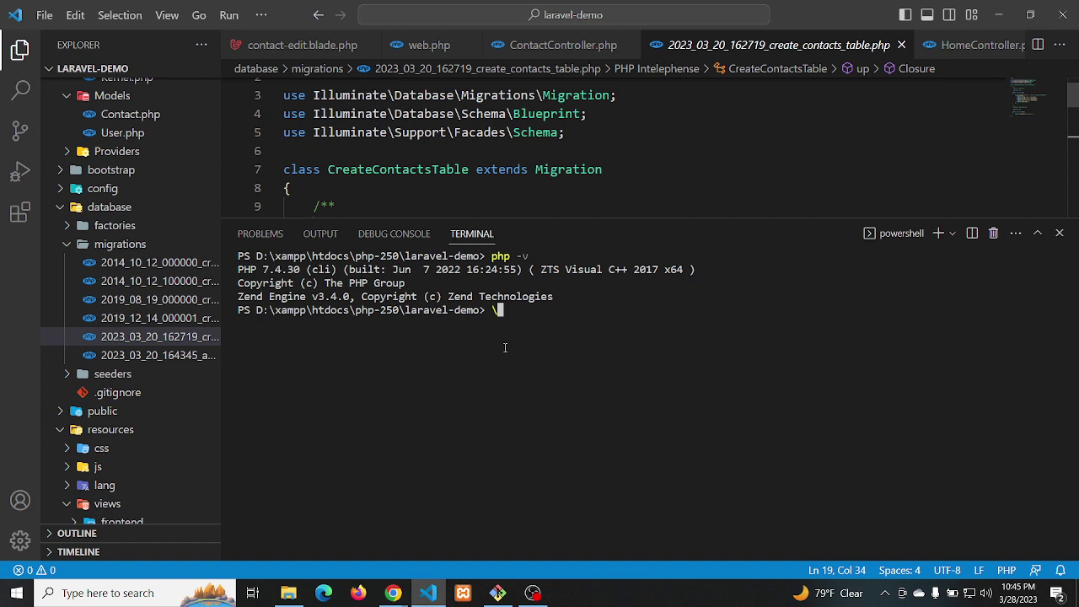
key(ctrl+c)
text(p)
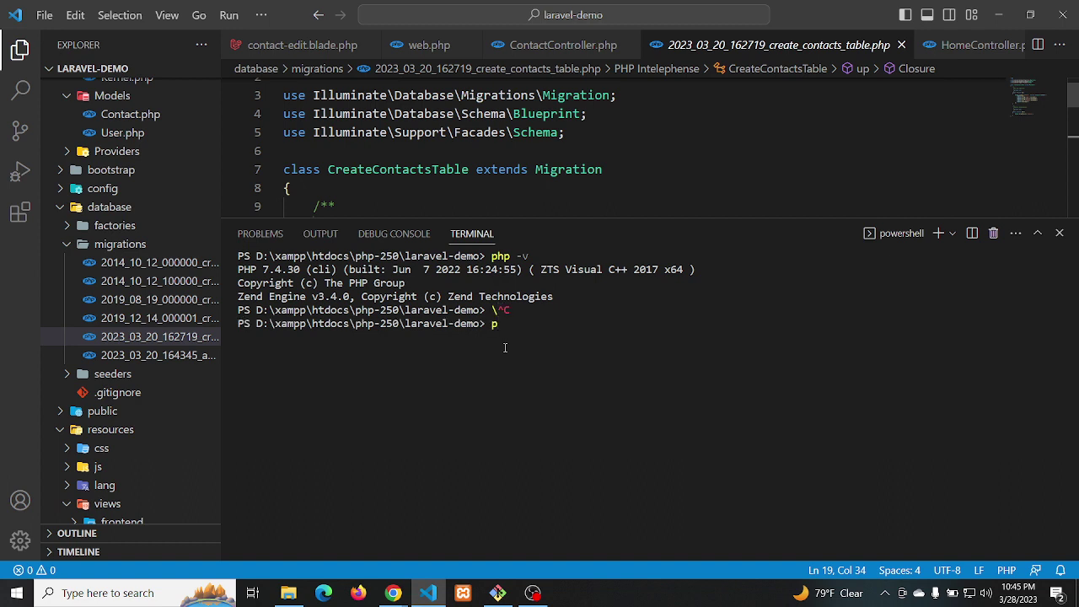
text(hp artisan migrat)
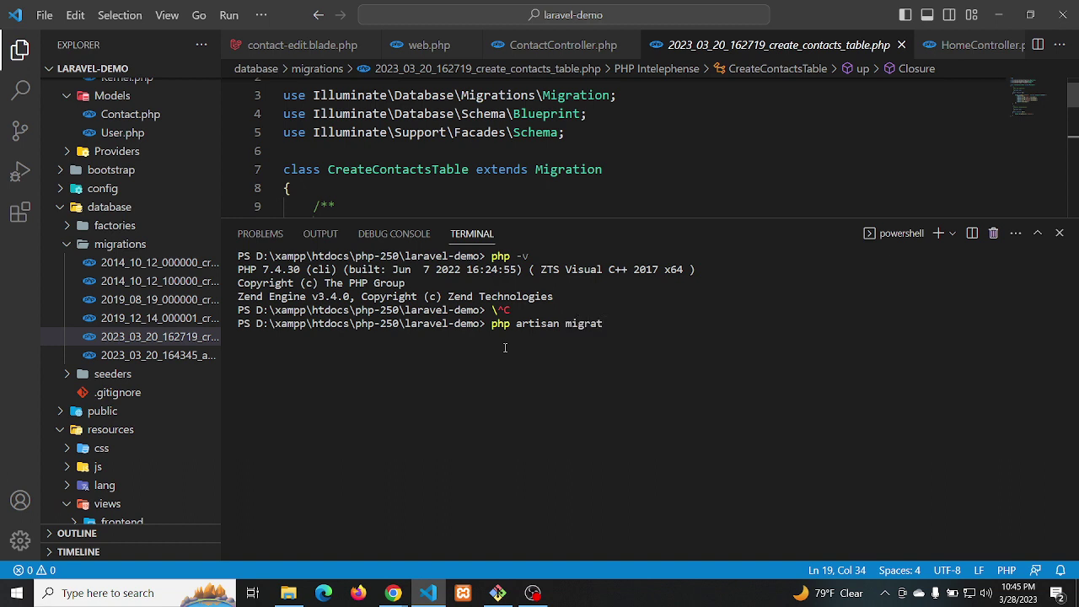
text(e:rollback)
click(1060, 233)
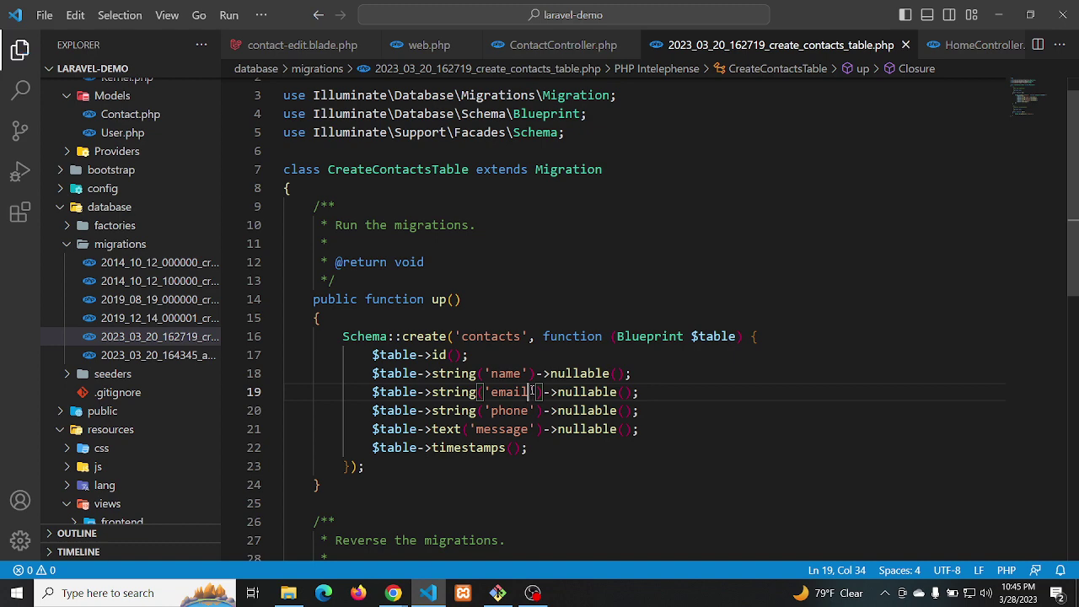
Switch between VS Code and Chrome, landing on the localhost phpMyAdmin tab
key(alt+Tab)
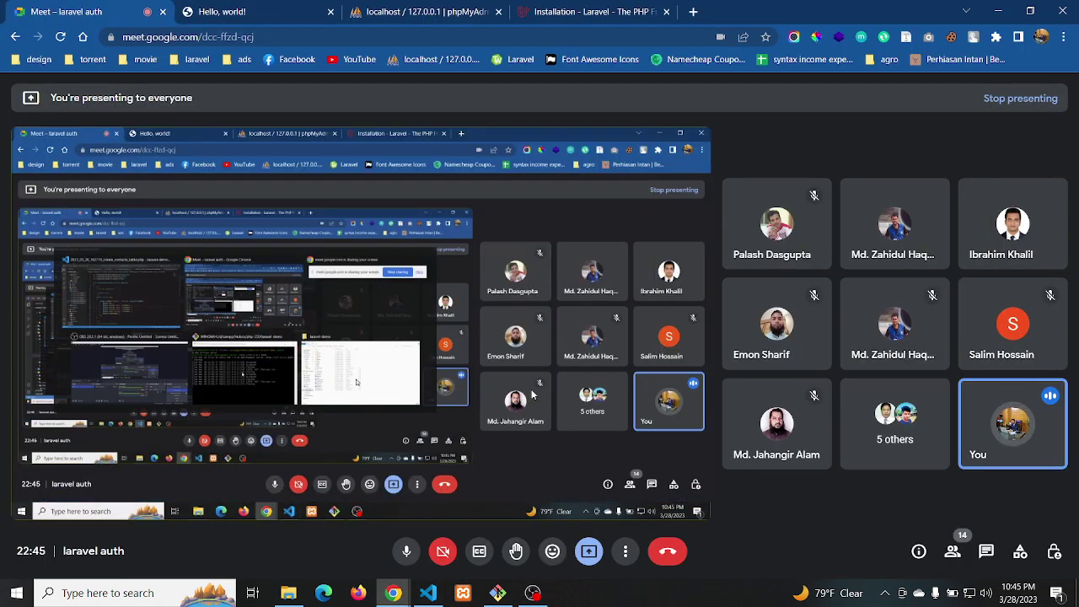
key(alt+Tab)
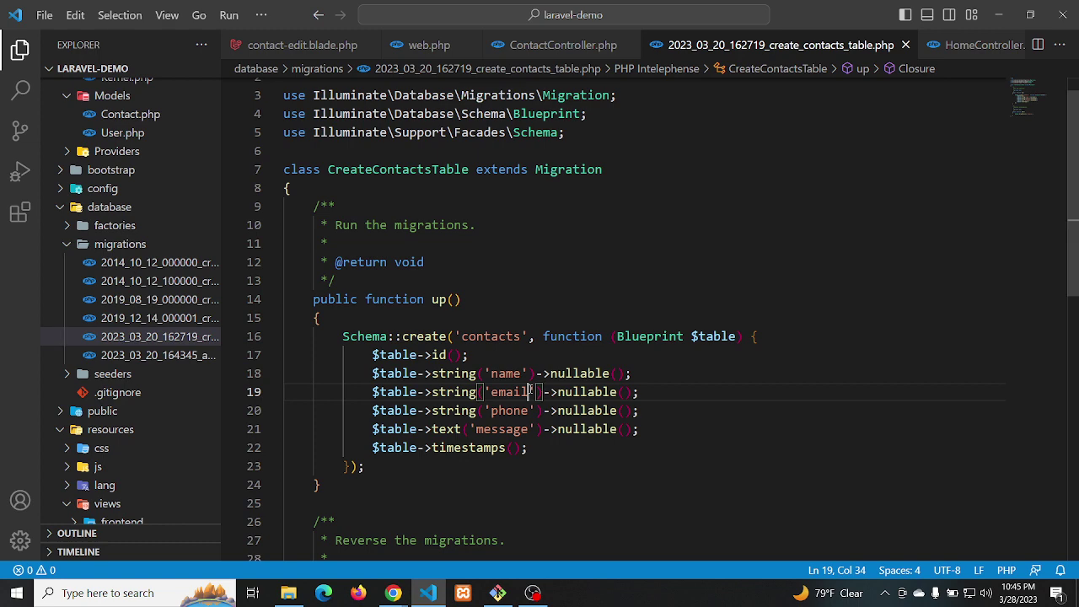
key(alt+Tab)
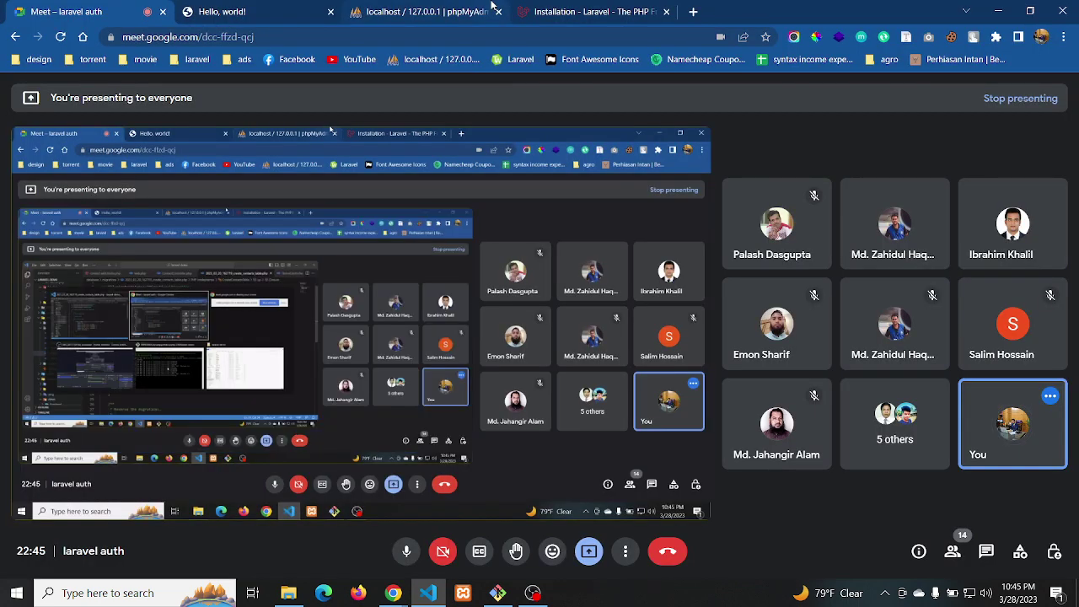
click(427, 7)
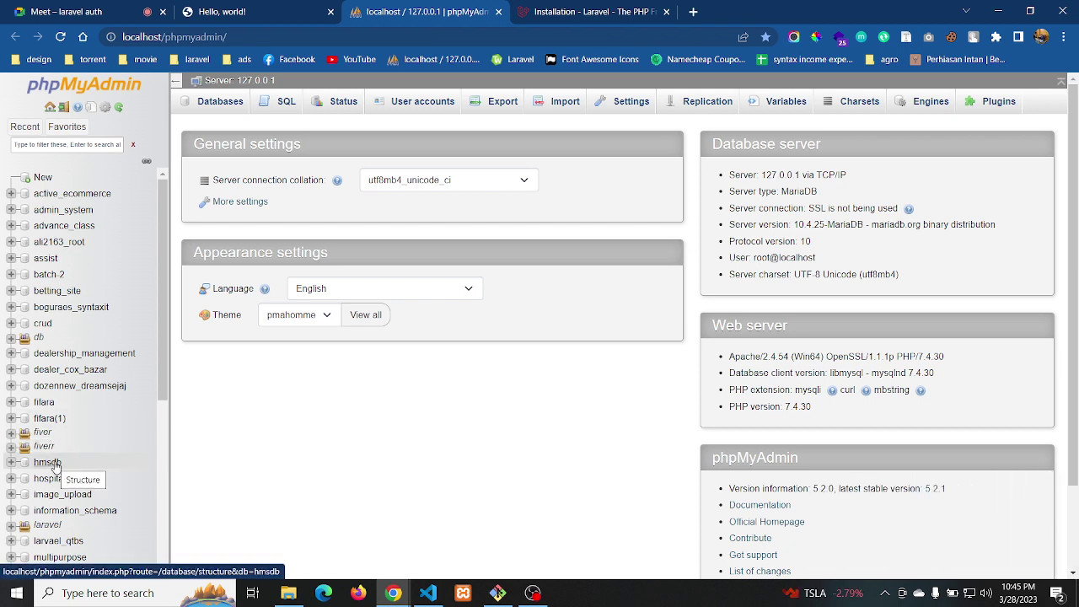
Scroll phpMyAdmin's database list, then return to the Meet – laravel auth tab
scroll(53, 466, down, 3)
scroll(56, 466, down, 1)
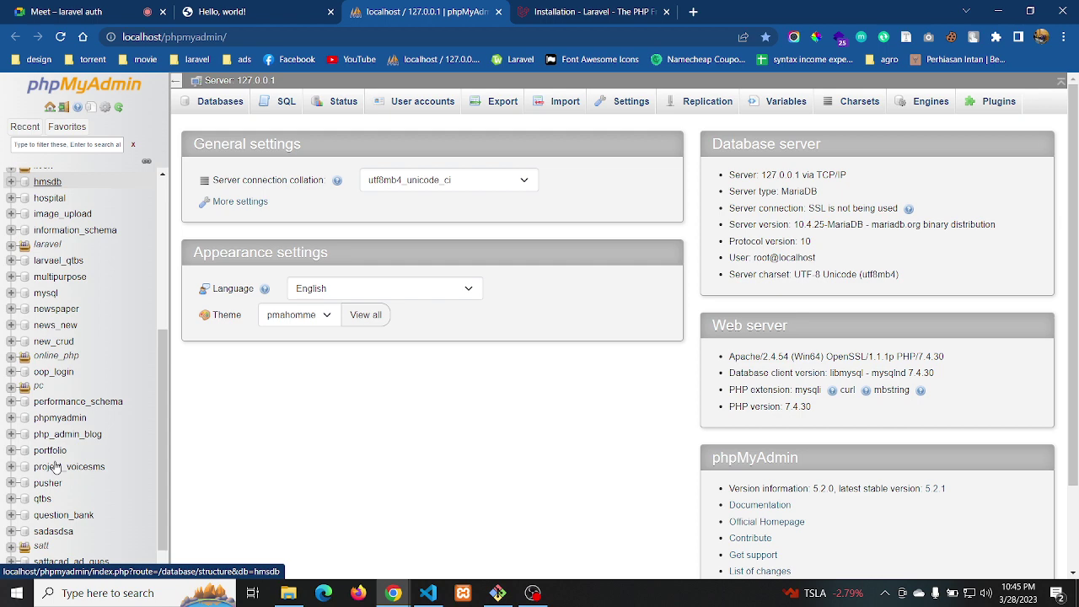
key(alt+Tab)
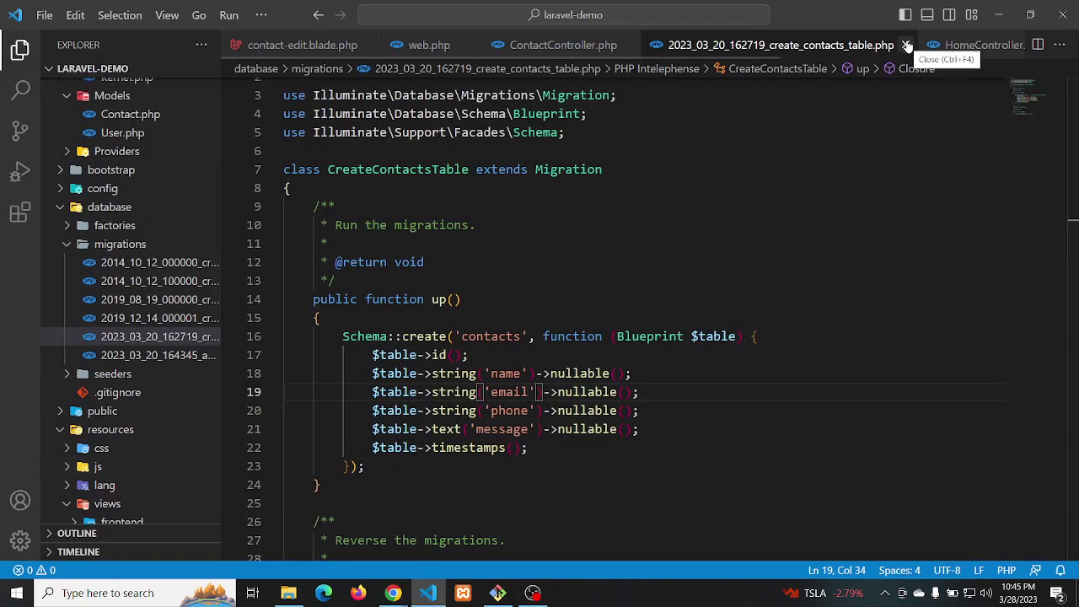
key(alt+Tab)
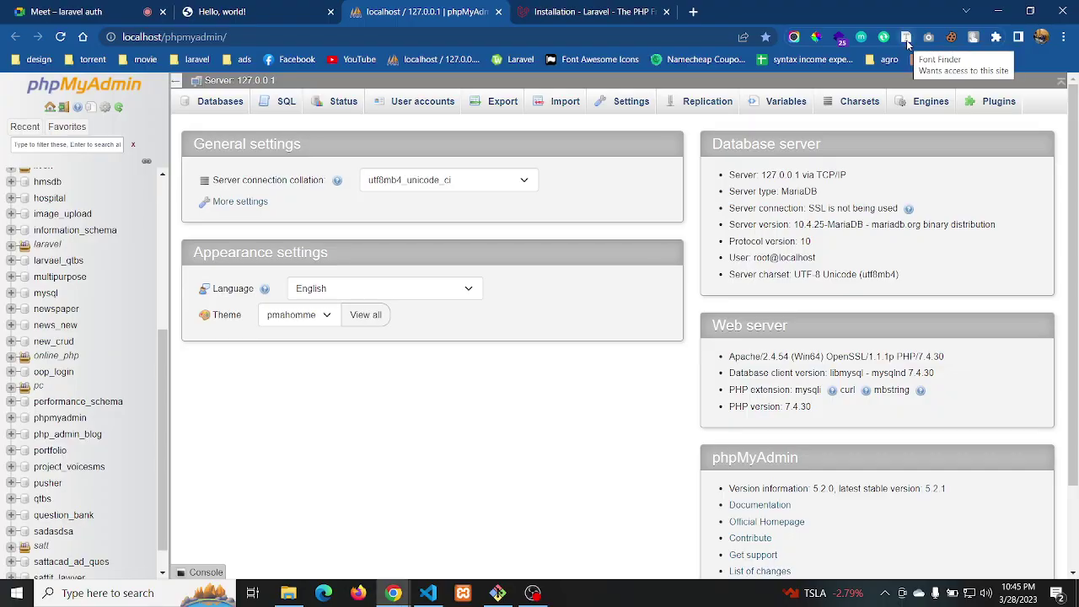
click(111, 12)
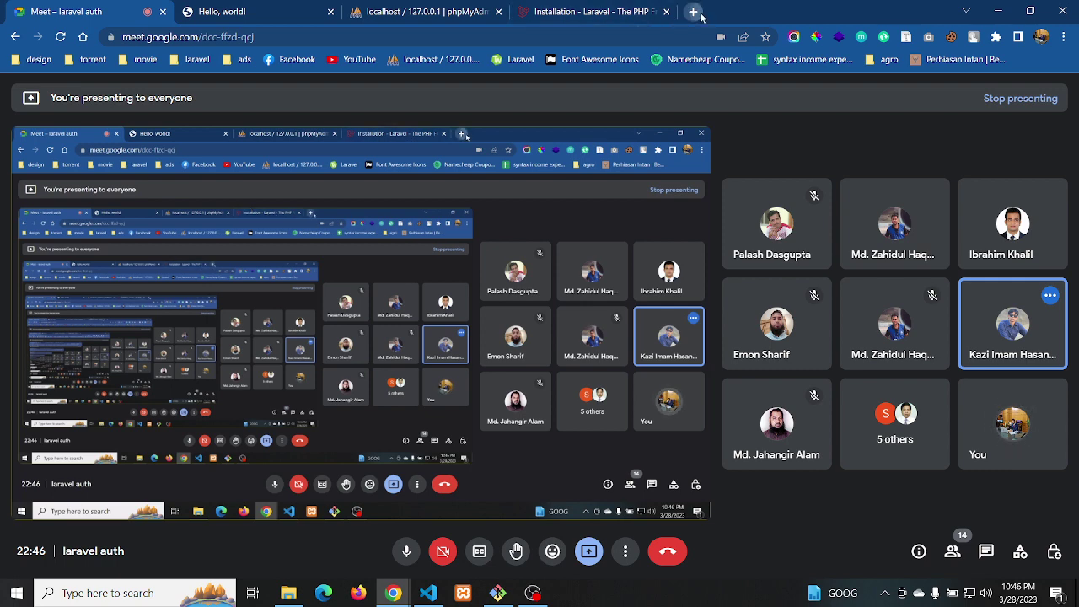
In a new tab, search Google for 'php artisan migrate specific migration'
click(694, 12)
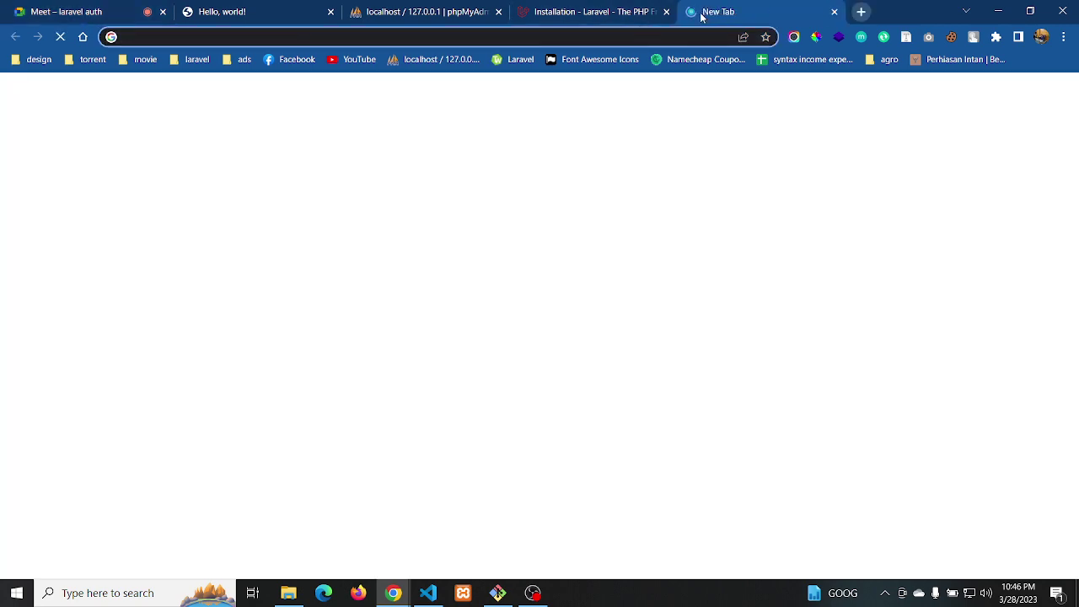
text(php a)
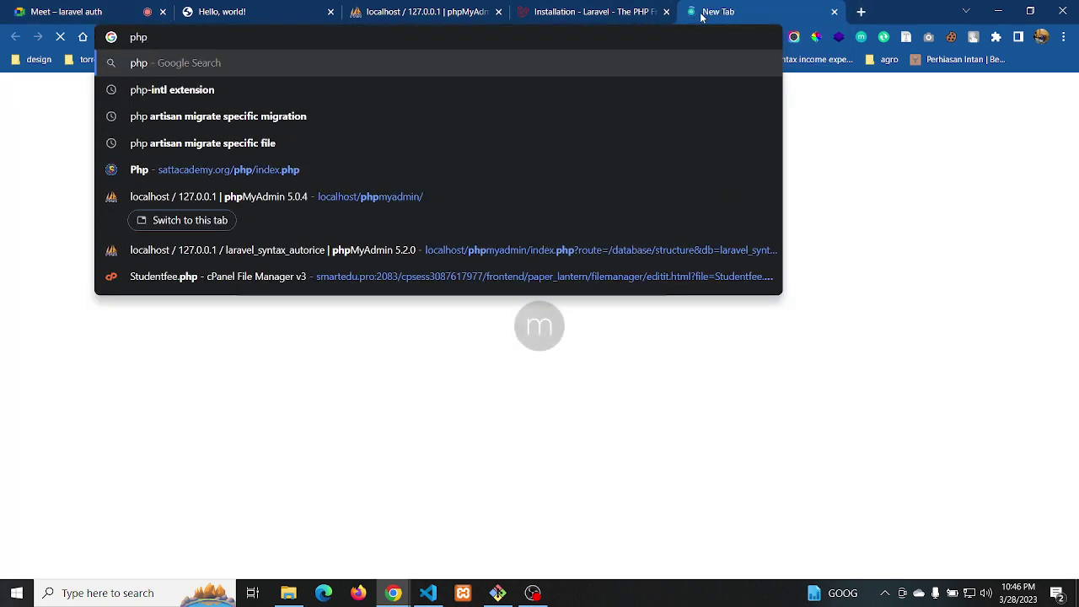
text(rtisan)
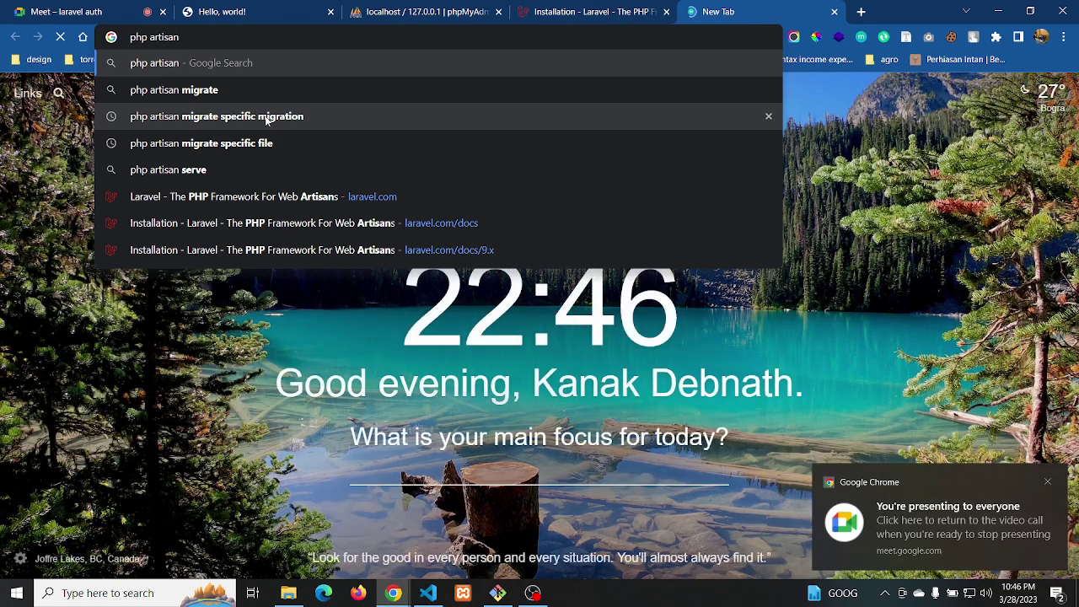
click(266, 118)
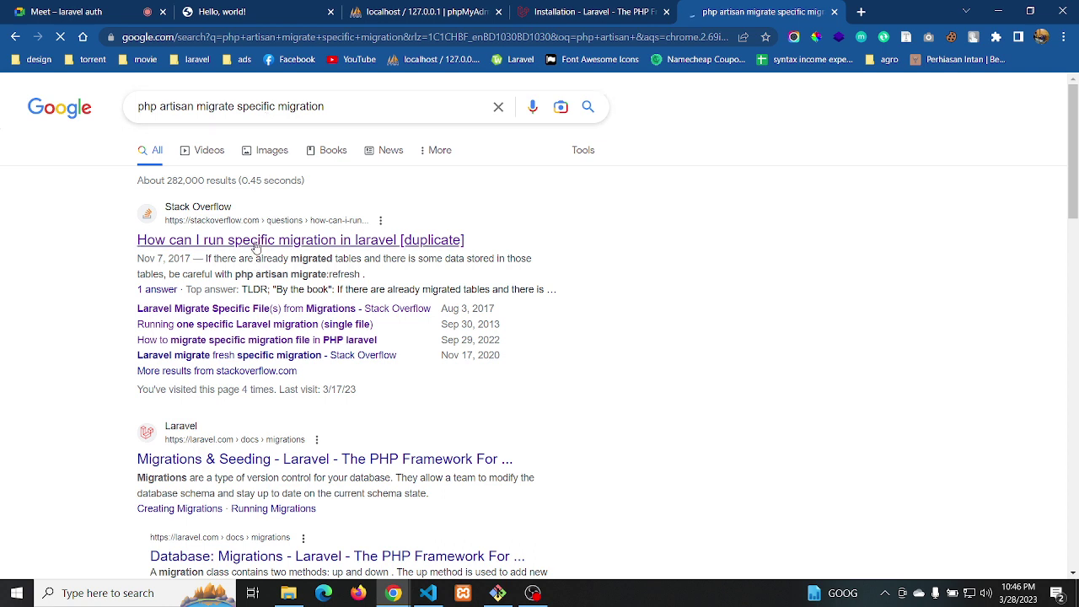
Copy the php artisan migrate --path command from the Stack Overflow answer
middle_click(256, 243)
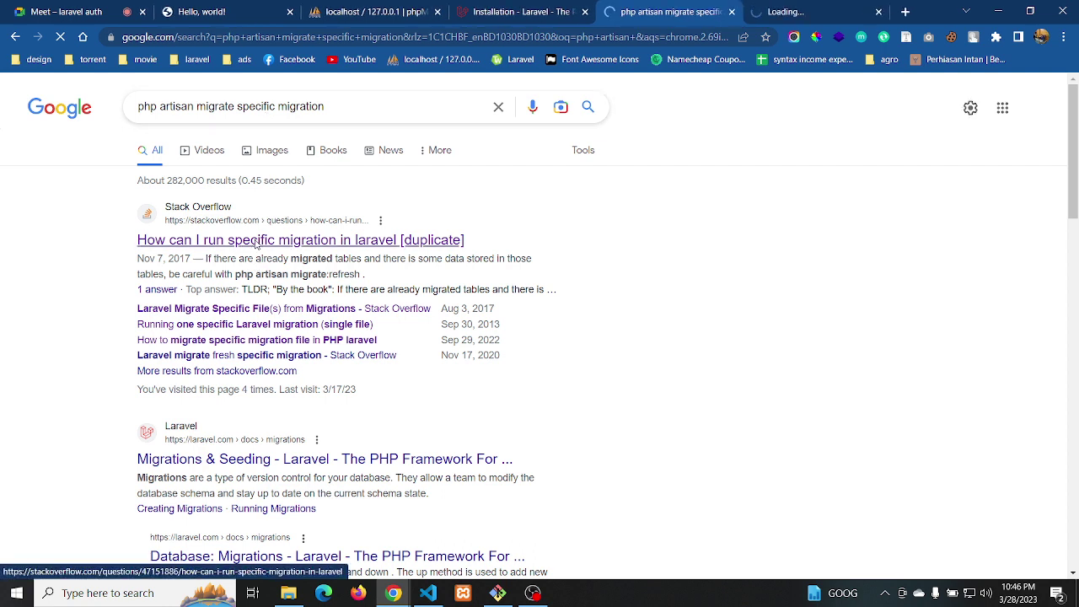
click(794, 13)
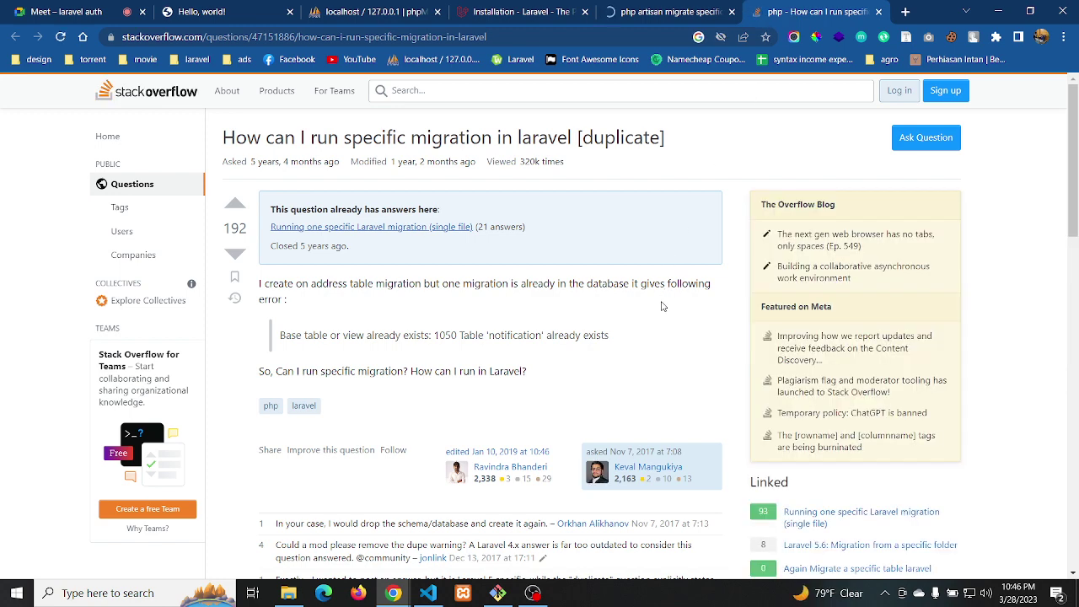
scroll(661, 306, down, 4)
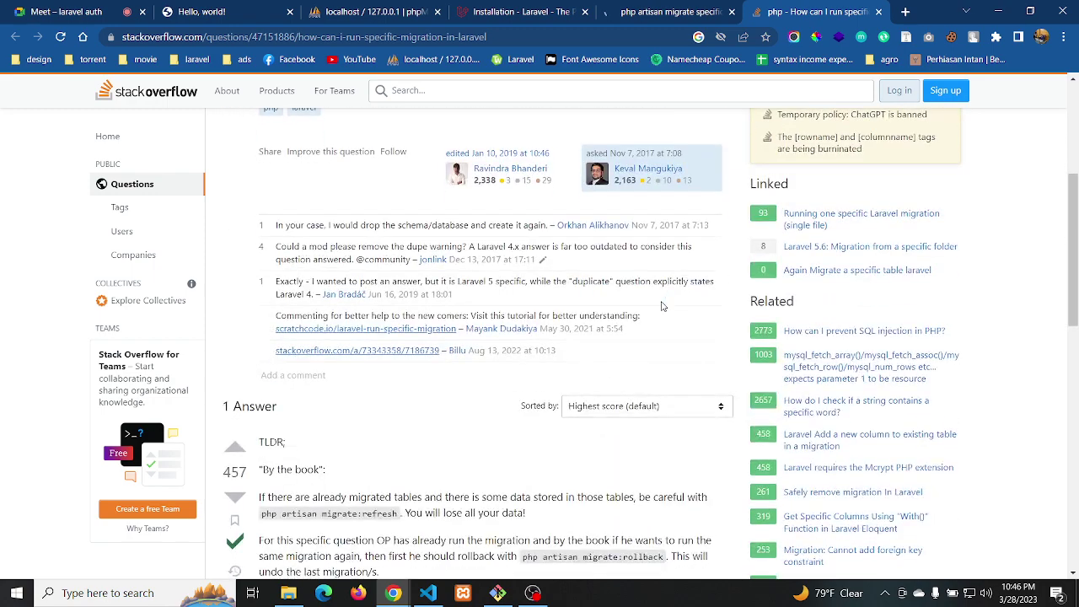
scroll(662, 306, down, 4)
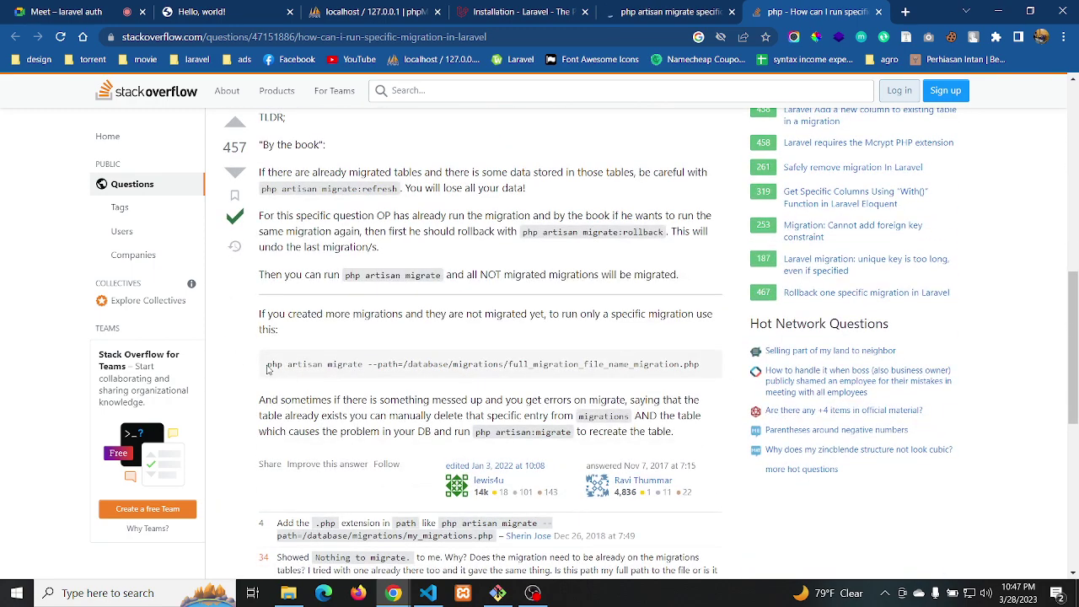
scroll(268, 369, down, 1)
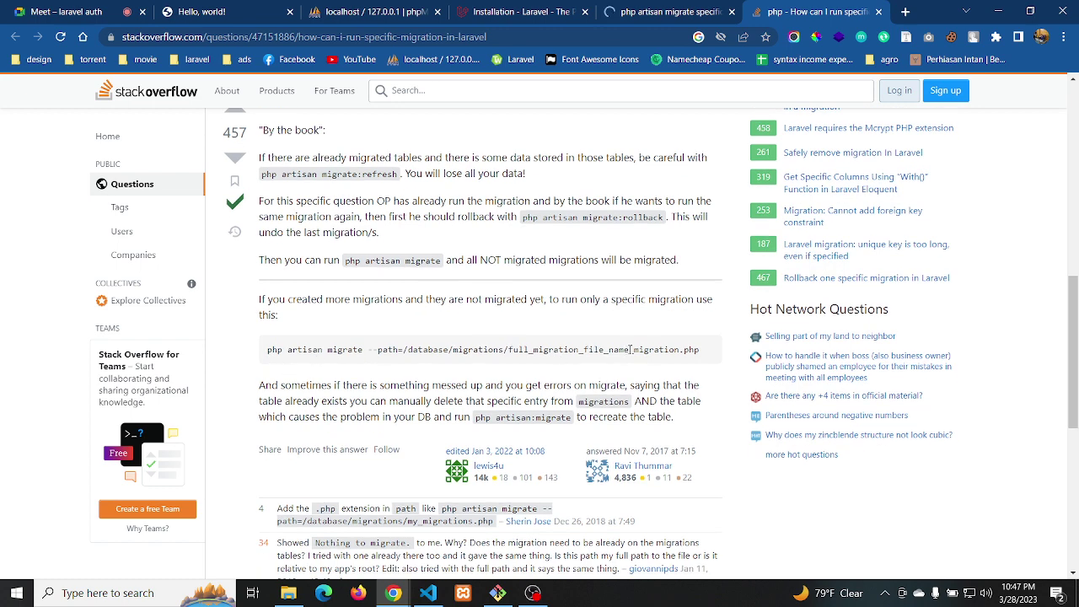
drag(702, 353, 268, 352)
key(ctrl+c)
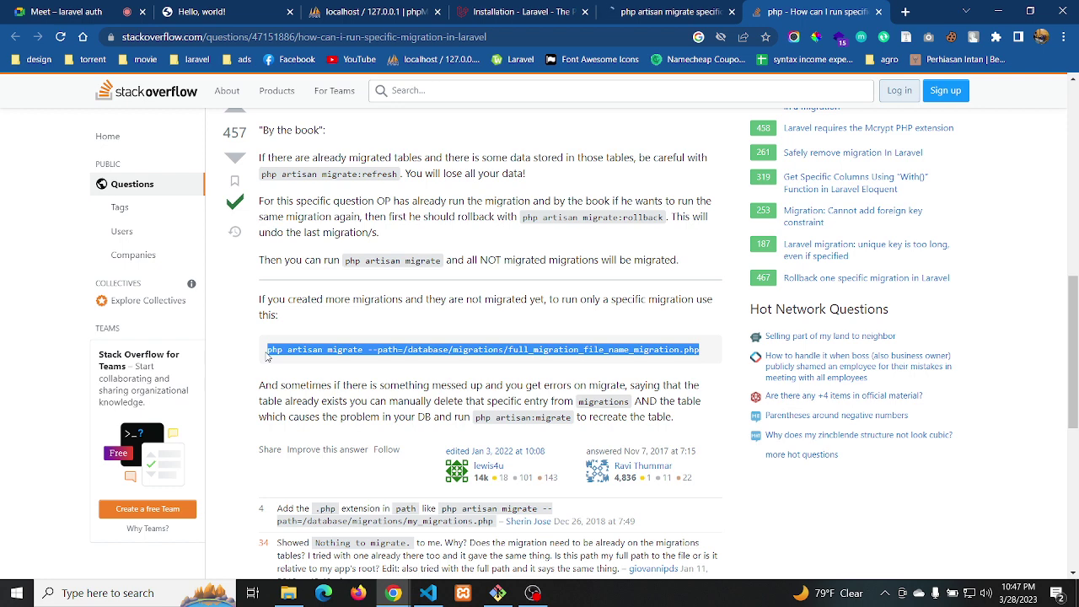
key(alt+Tab)
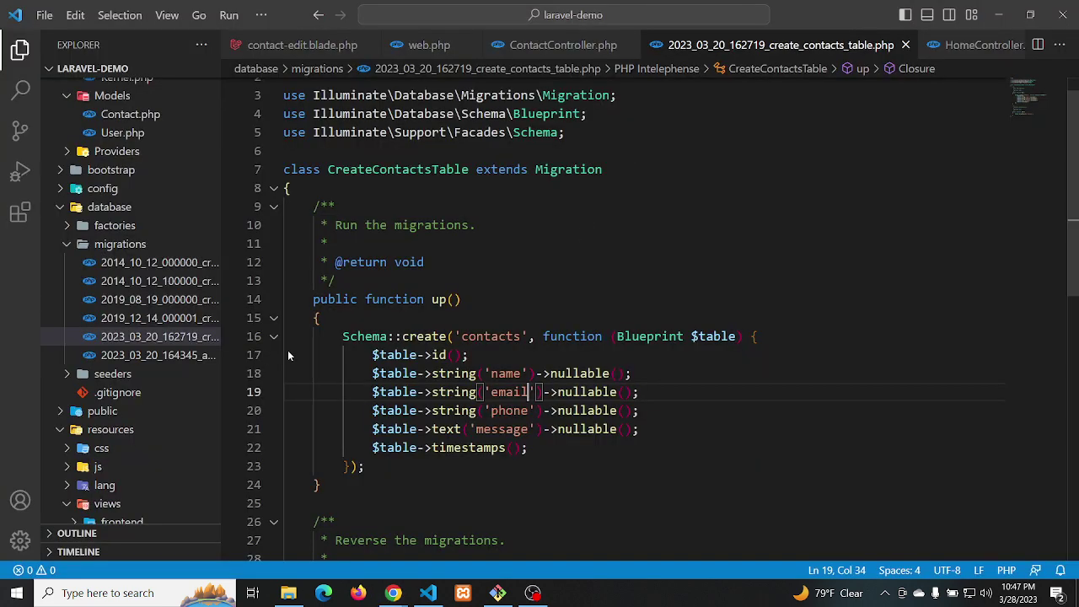
Paste the copied migrate --path command onto line 10 of the contacts migration
click(334, 189)
key(Return)
key(Return)
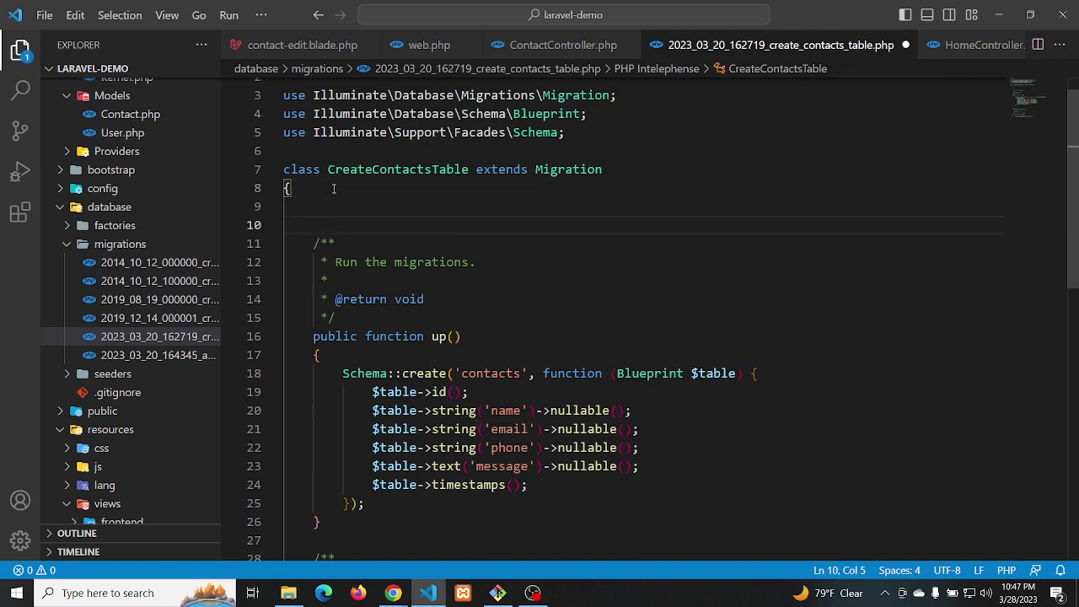
key(ctrl+v)
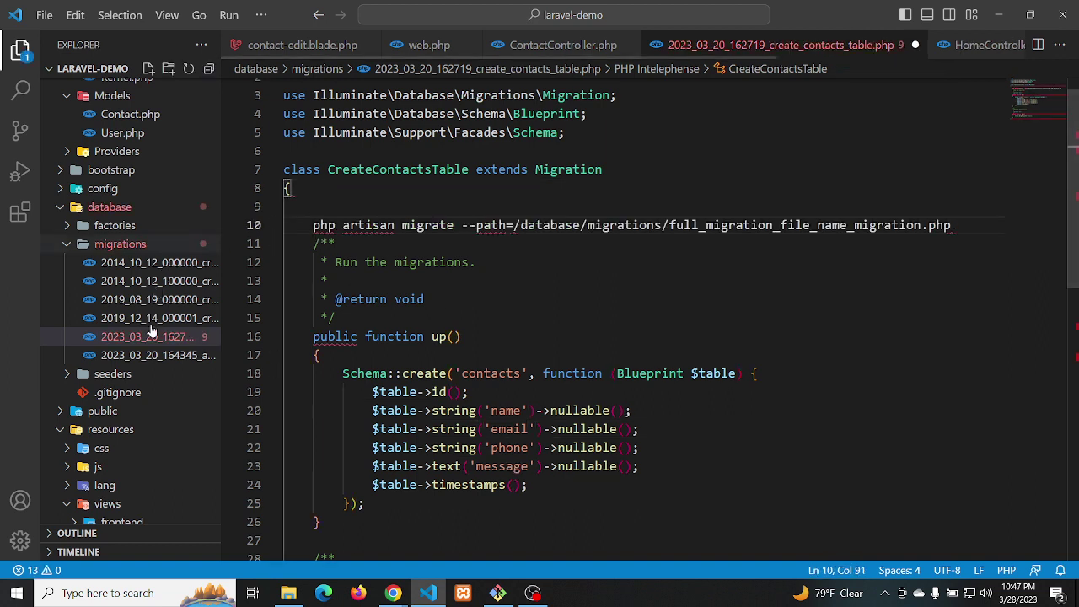
Replace the placeholder path with the full create_contacts_table migration file name
right_click(149, 336)
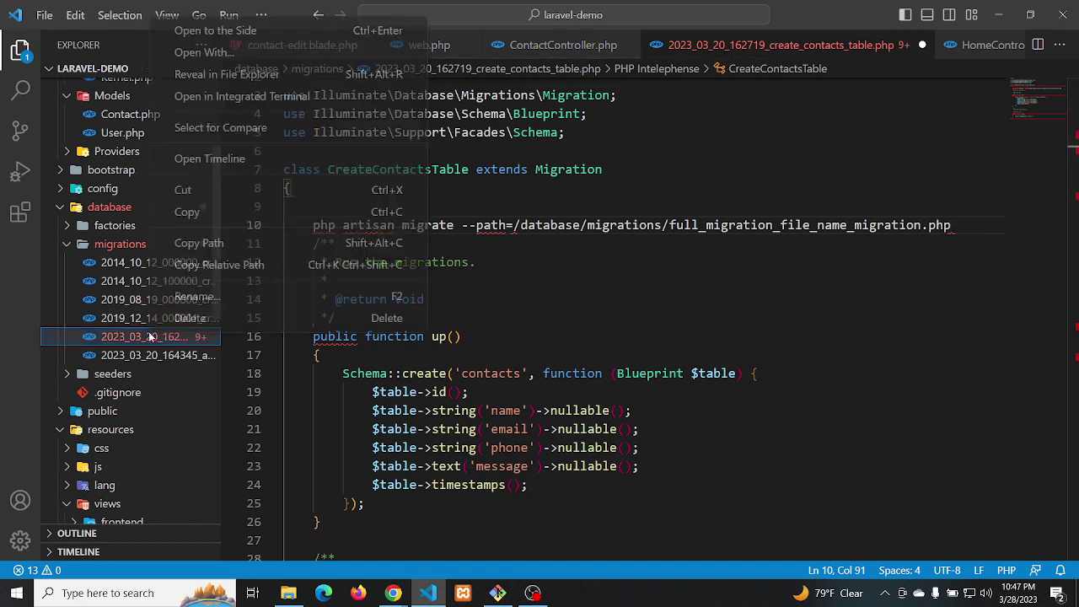
click(191, 302)
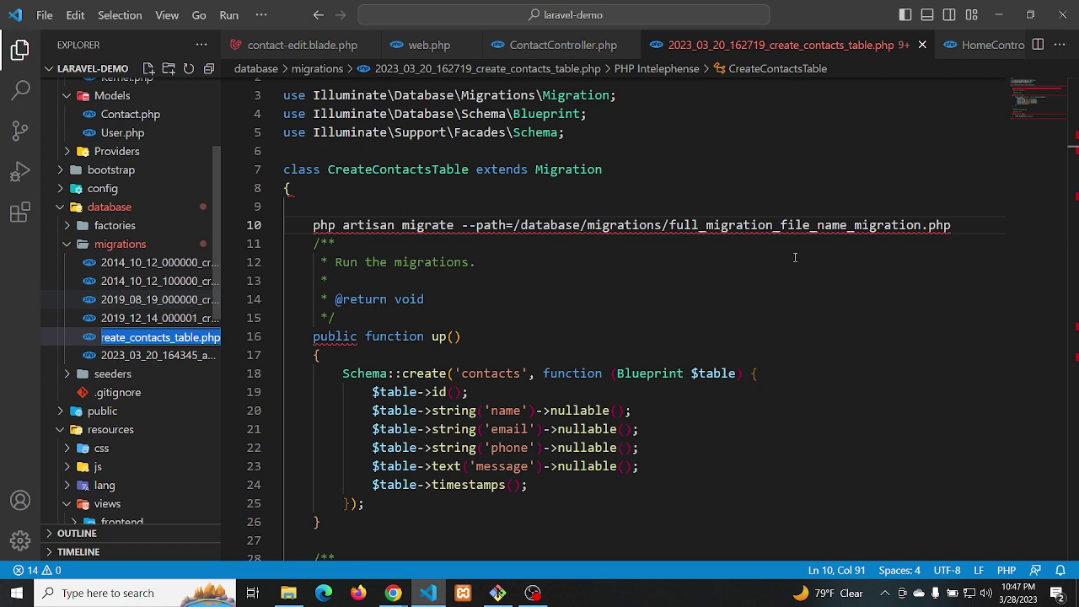
drag(953, 225, 670, 225)
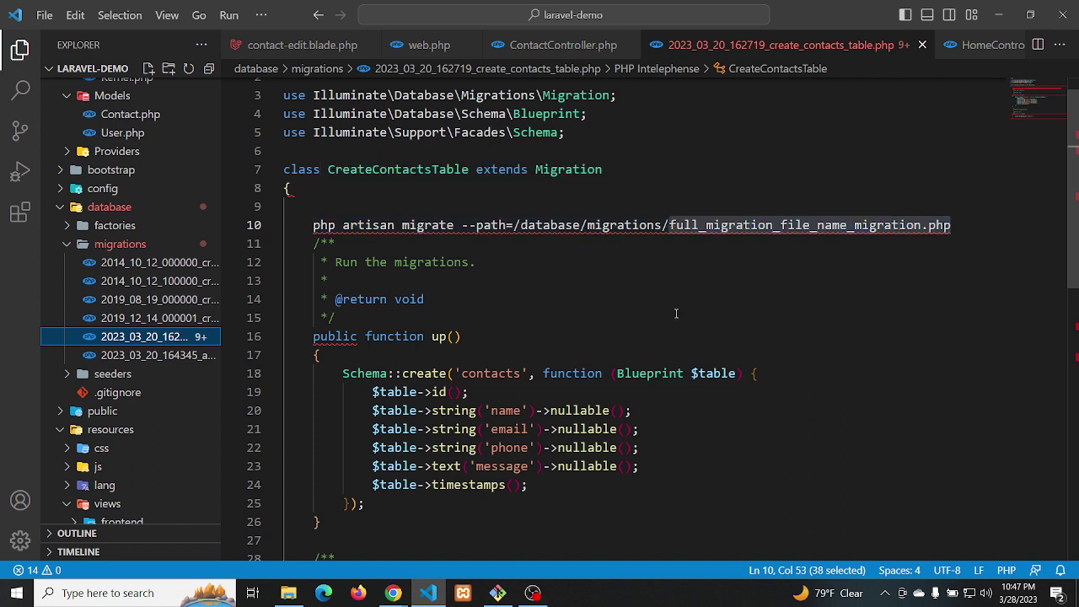
click(757, 225)
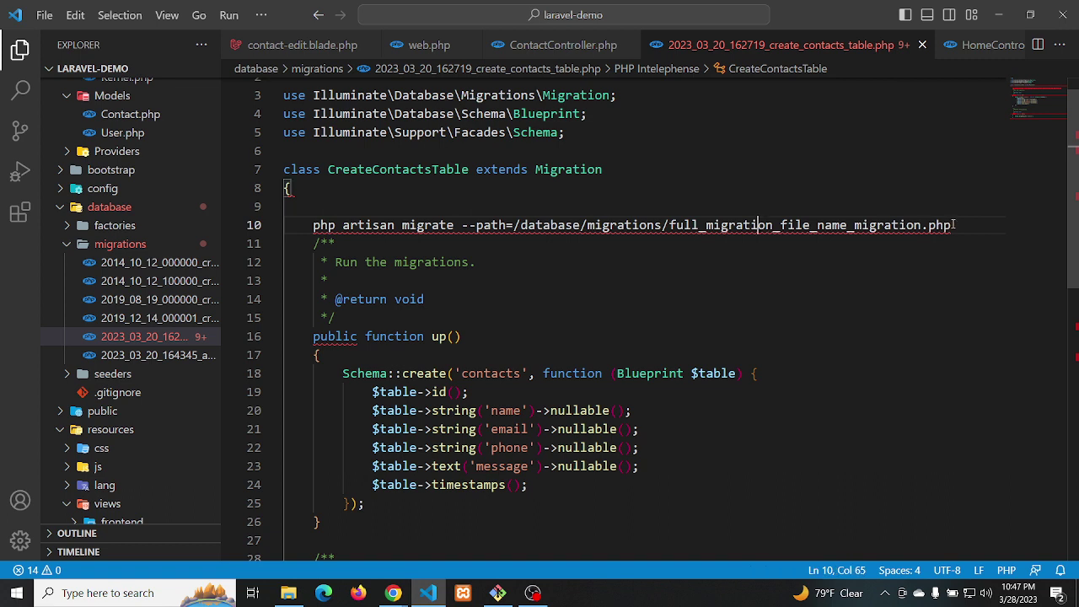
drag(952, 225, 673, 225)
key(BackSpace)
key(BackSpace)
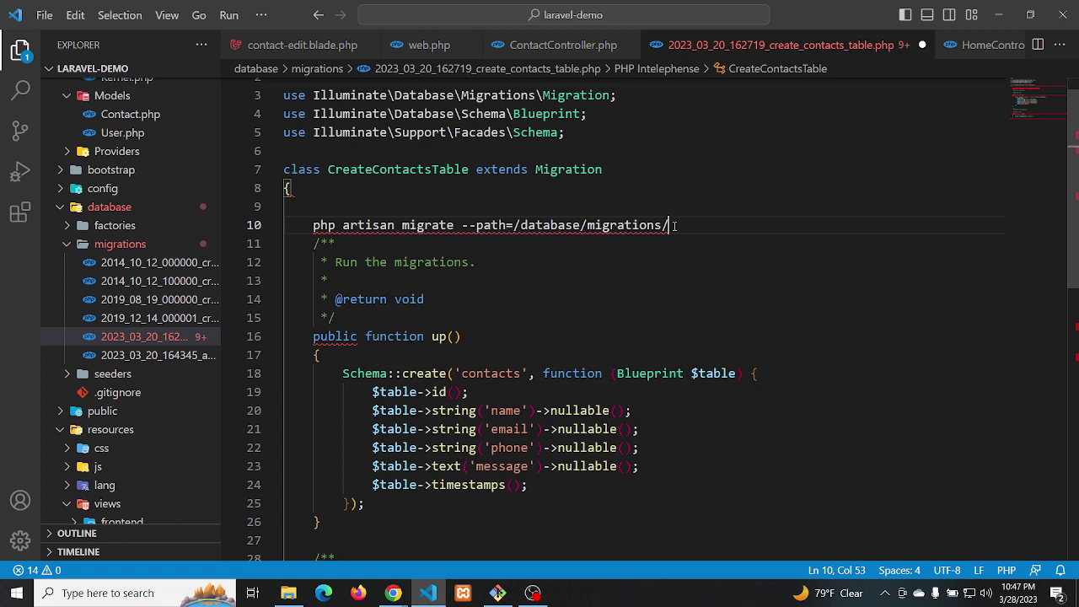
text(2023_03_20_162719_create_contacts_table.php)
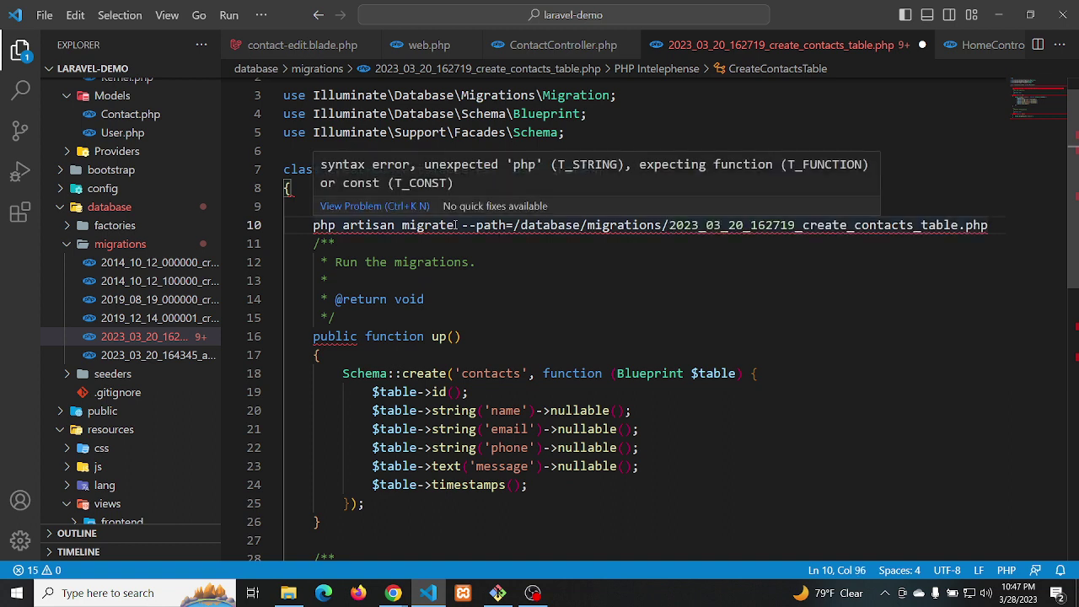
Change migrate to migrate:rollback in the command using autocomplete
click(455, 225)
text(:)
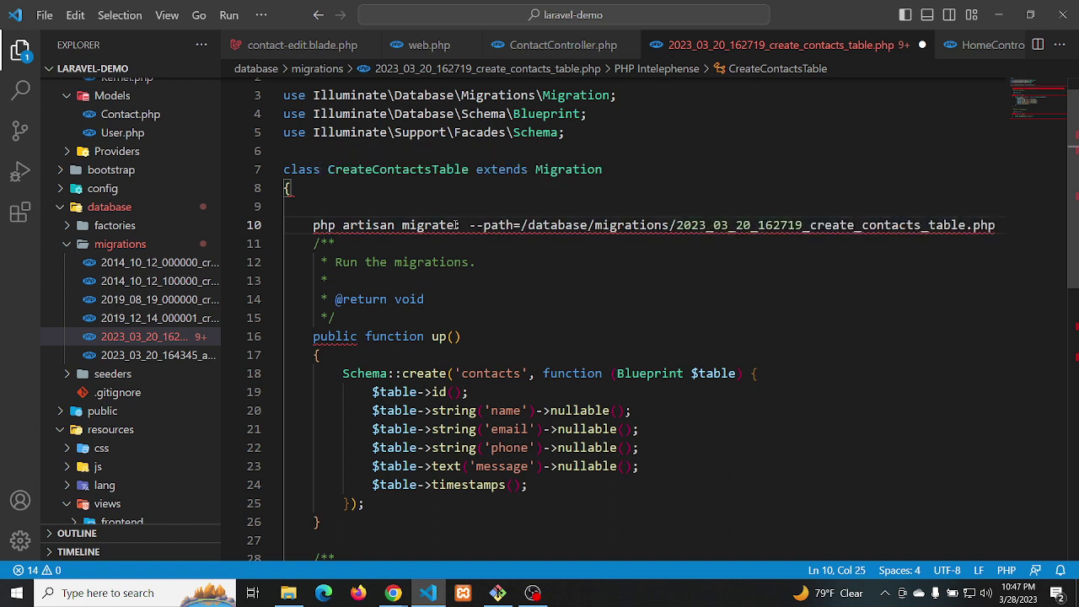
text(roll)
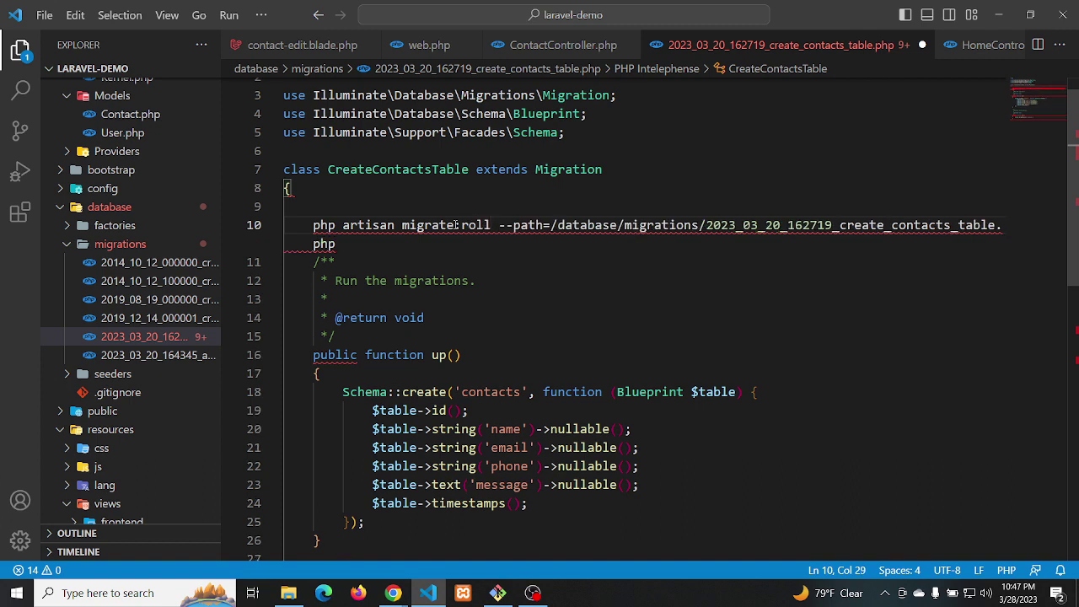
key(ctrl+space)
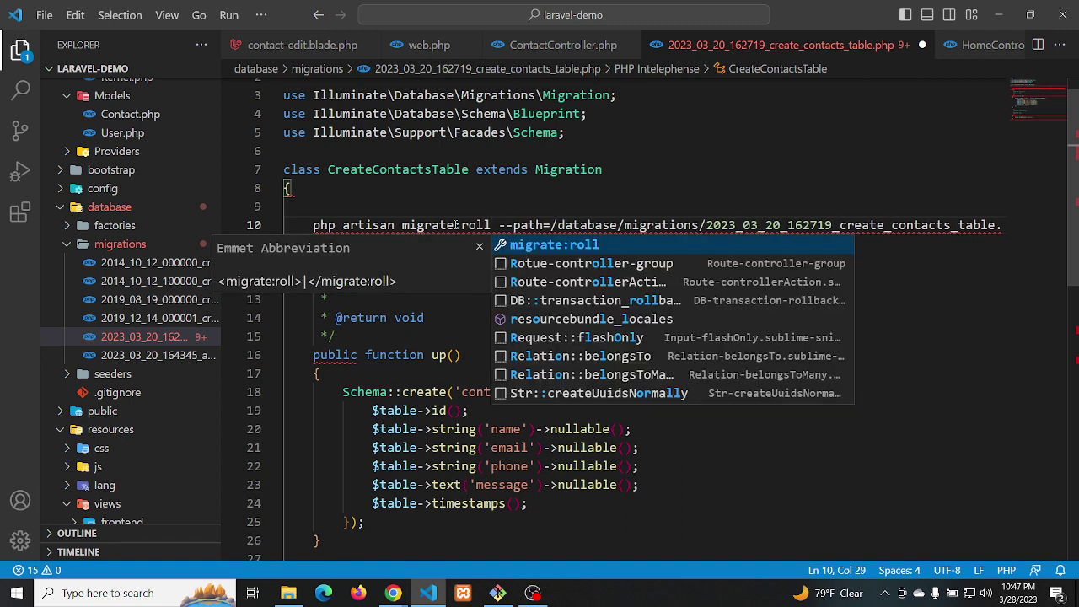
text(back)
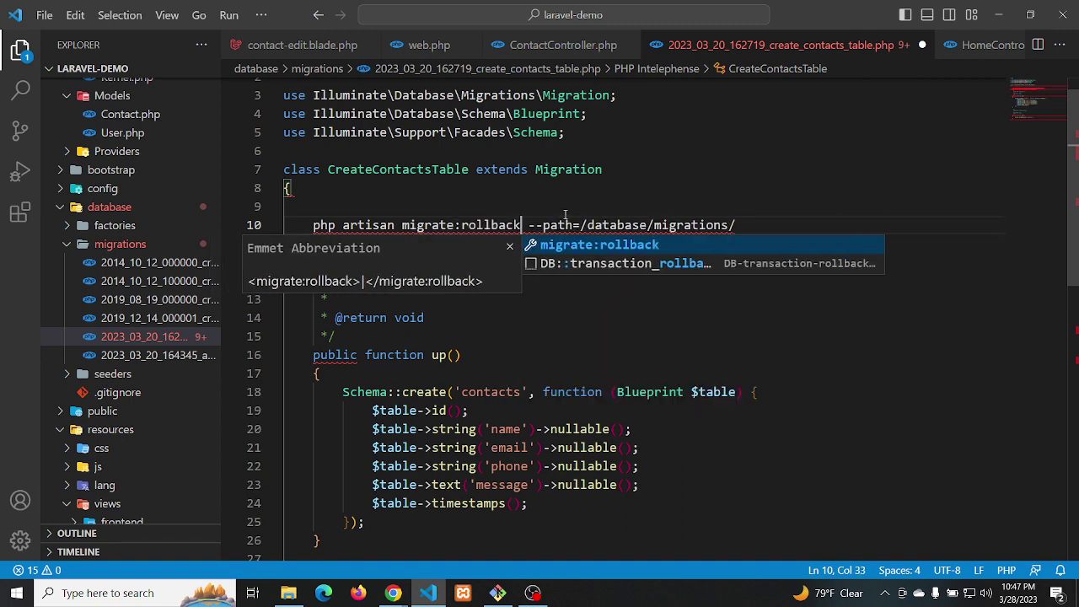
Remove ':rollback' from the command and save the migration file
click(751, 220)
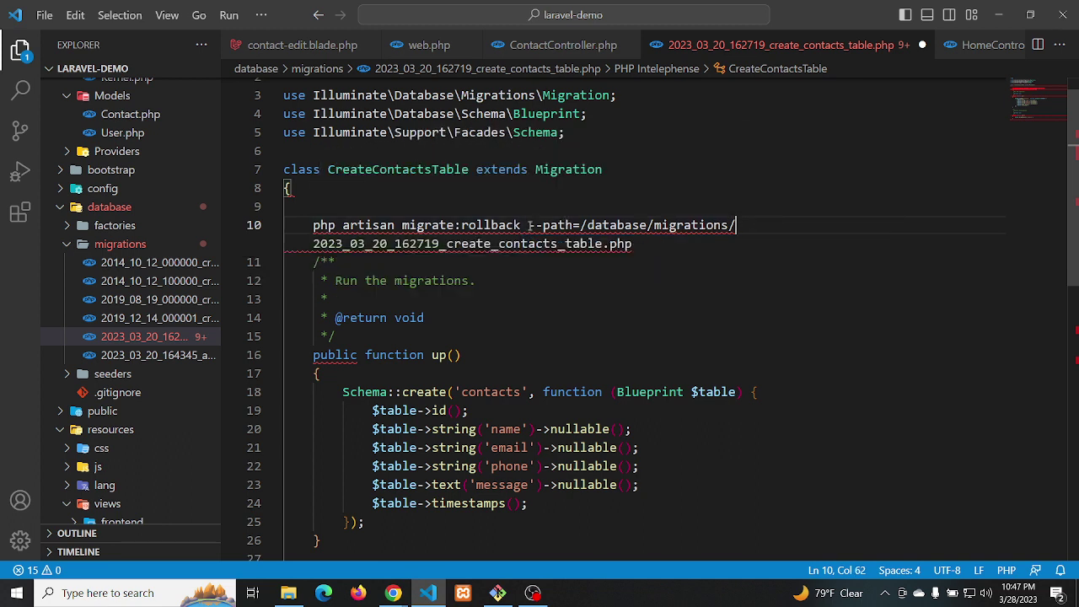
drag(520, 224, 455, 225)
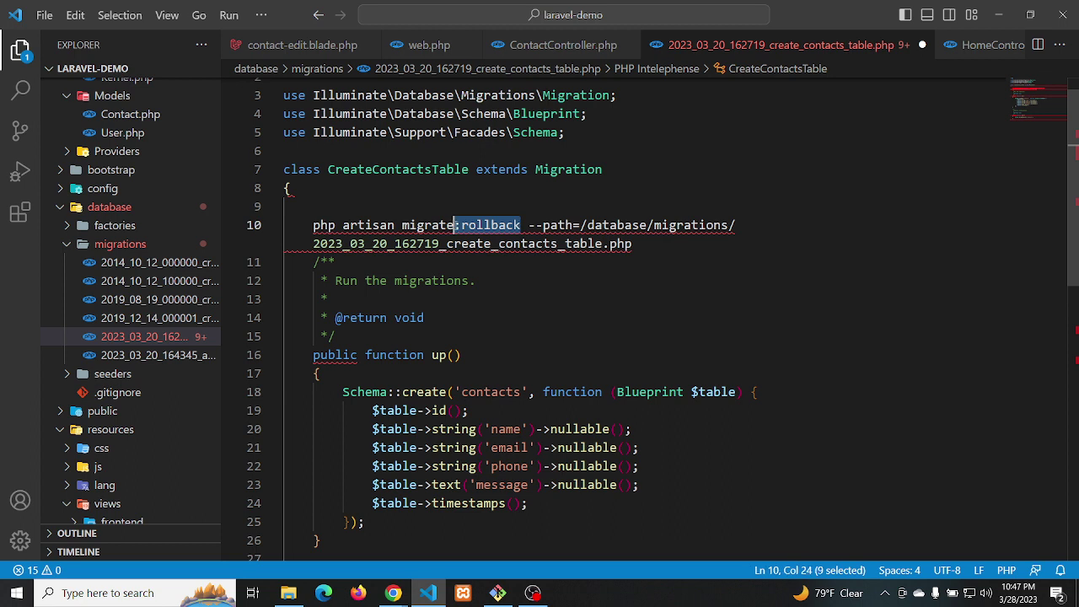
key(BackSpace)
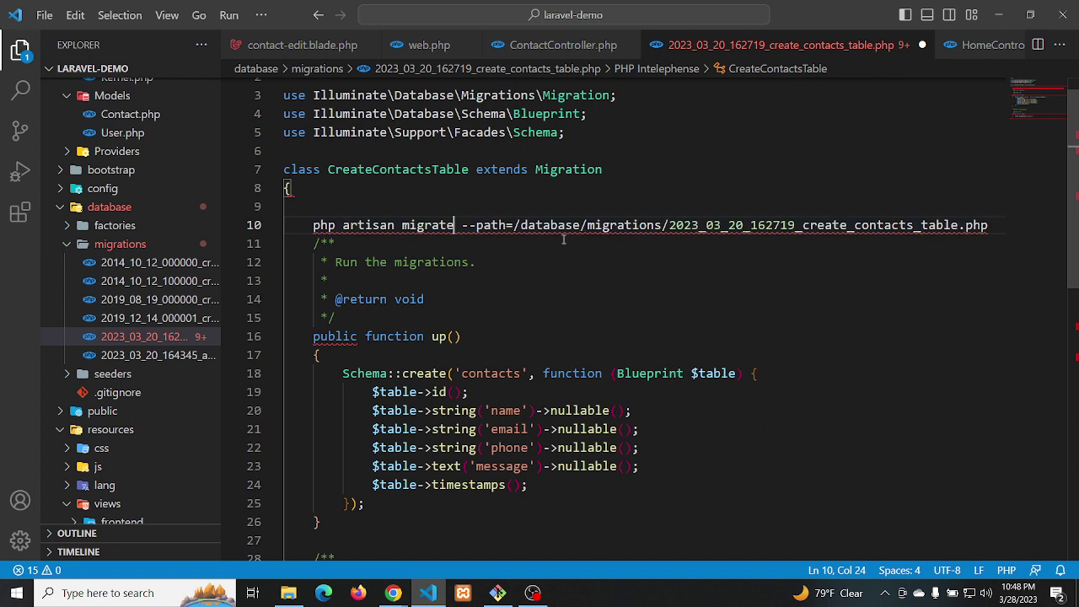
right_click(462, 225)
key(Escape)
key(ctrl+s)
Delete the stray php artisan command line and save the contacts migration
drag(462, 225, 991, 225)
mouse_move(991, 226)
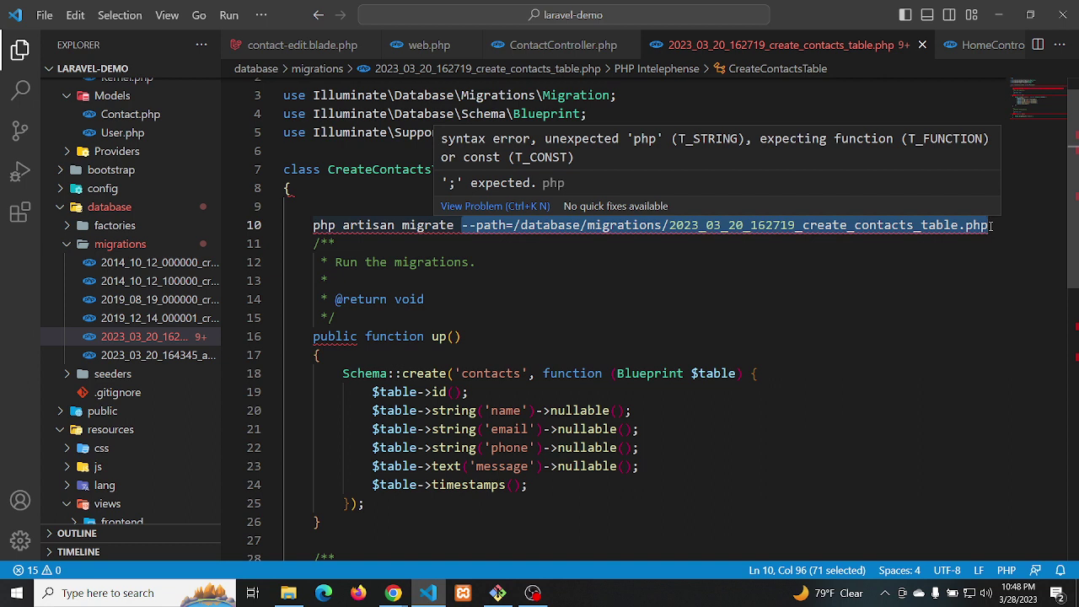
click(991, 225)
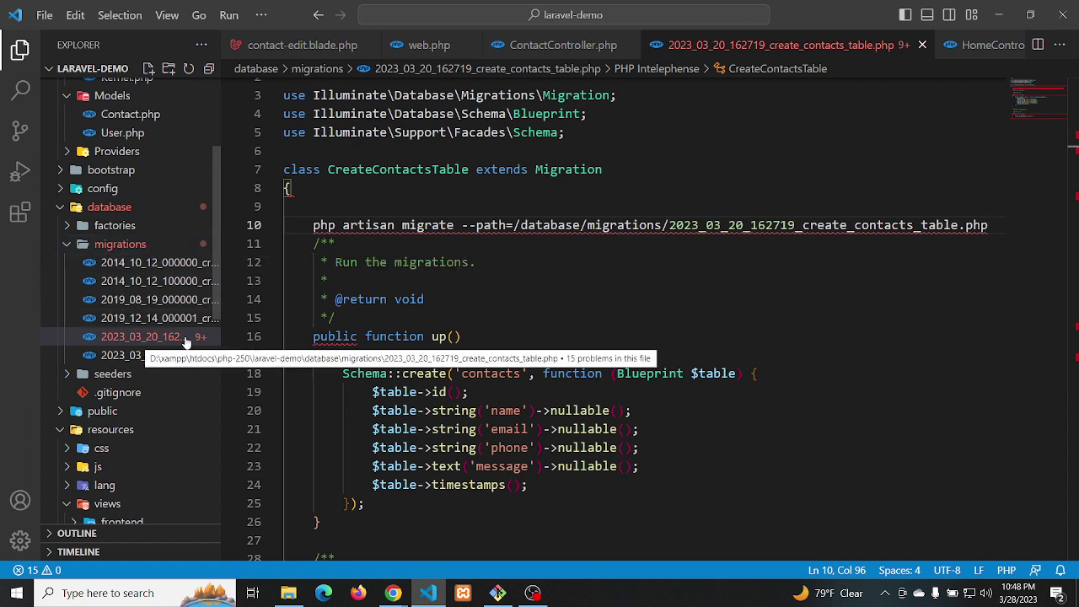
mouse_move(619, 224)
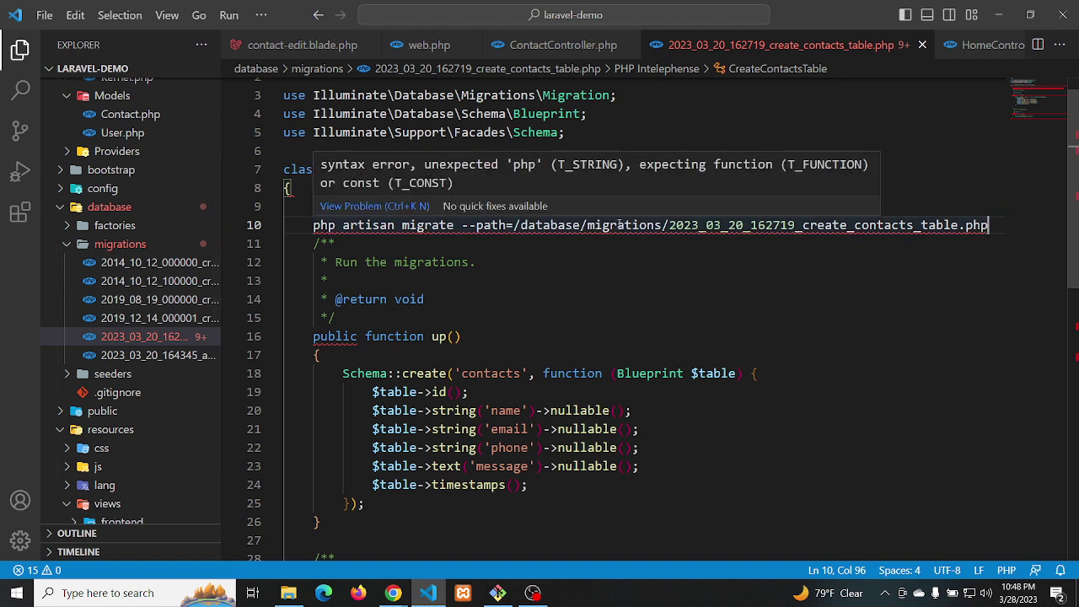
drag(991, 225, 986, 205)
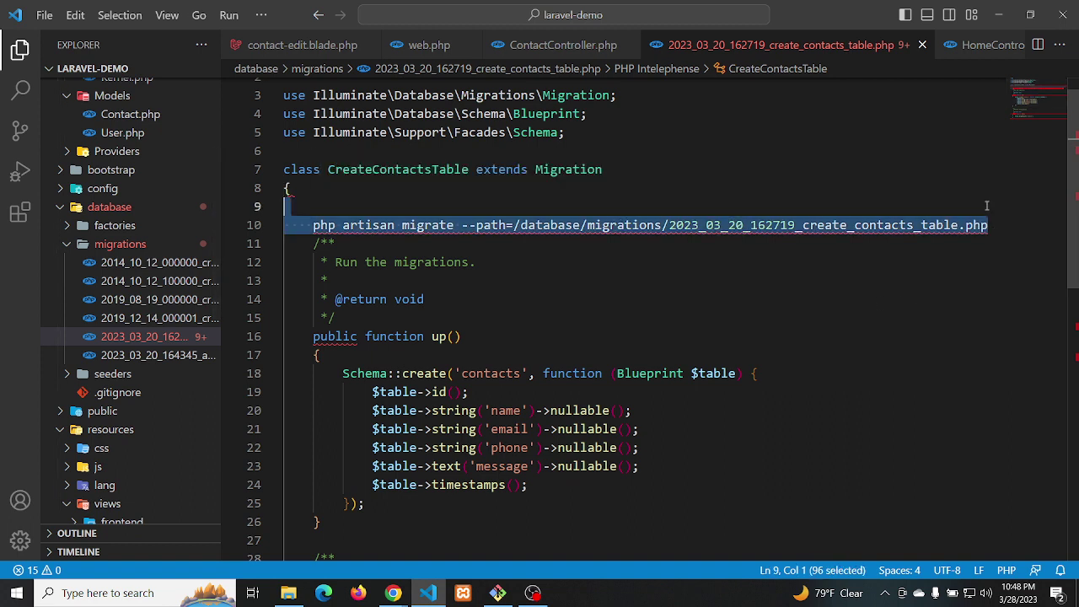
key(BackSpace)
key(BackSpace)
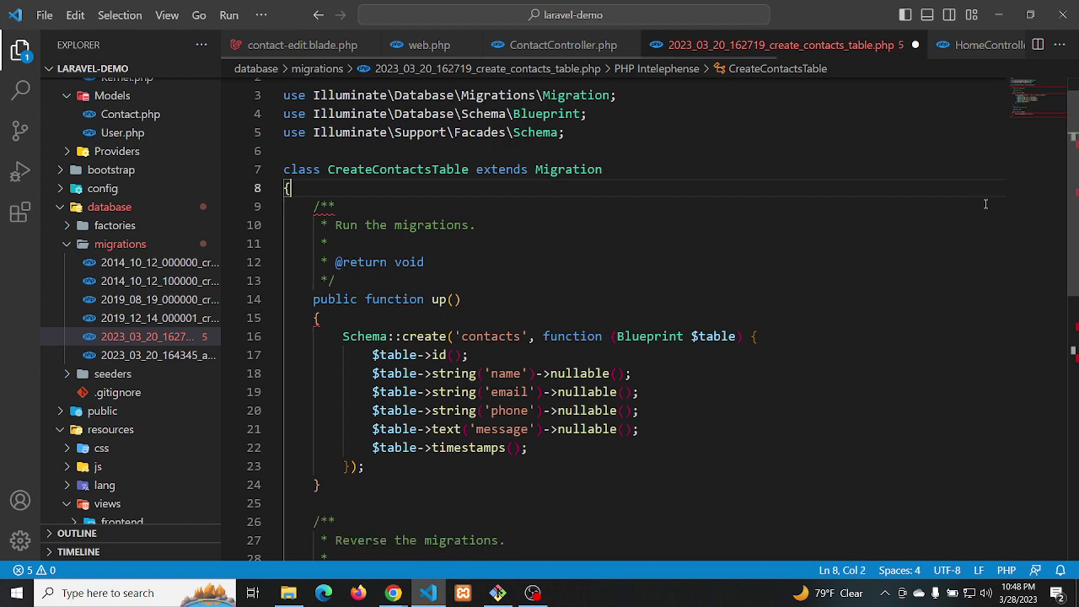
key(ctrl+s)
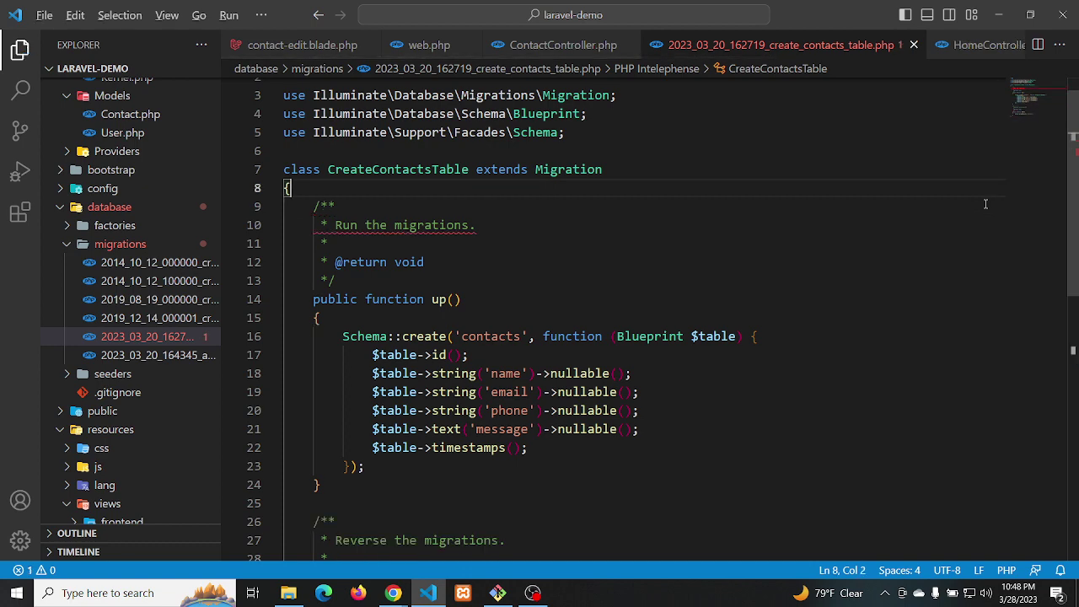
key(alt+Tab)
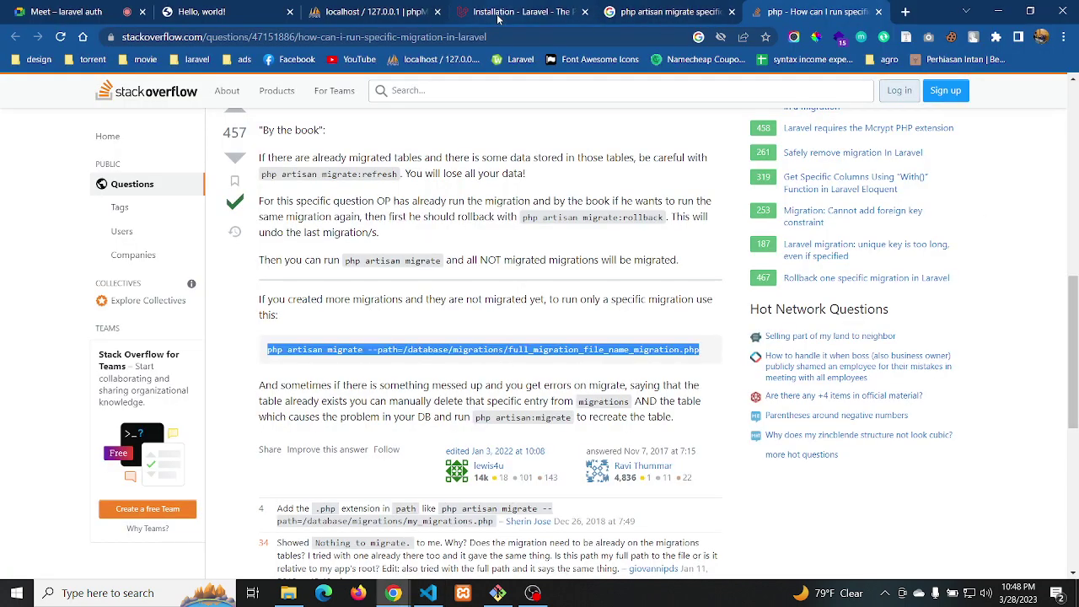
Copy composer create-project laravel/laravel:^8.0 example-app from the Laravel Installation docs
click(498, 13)
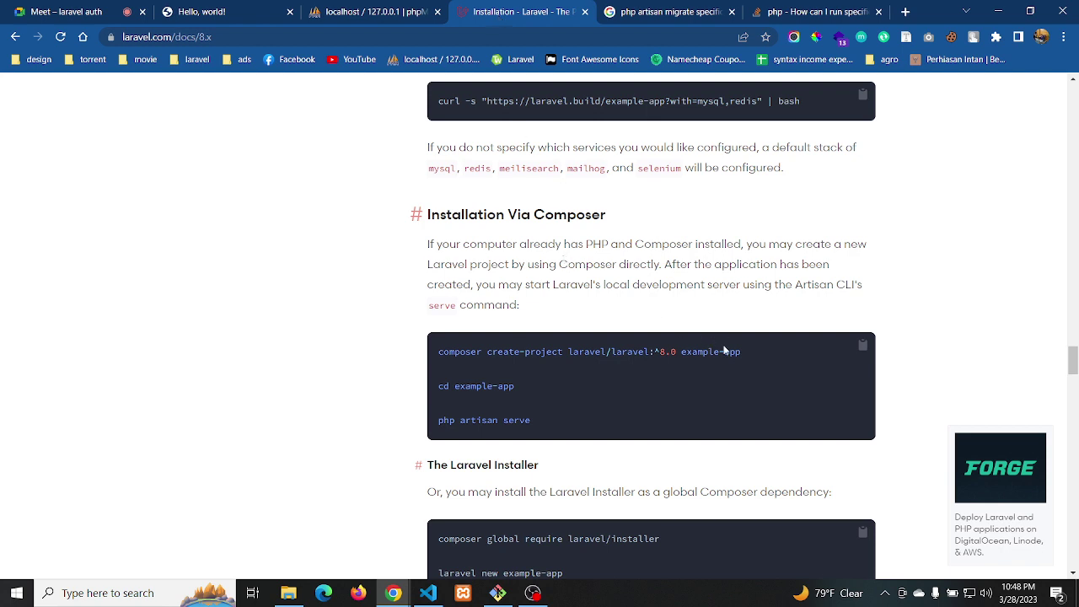
drag(742, 352, 420, 361)
key(super+c)
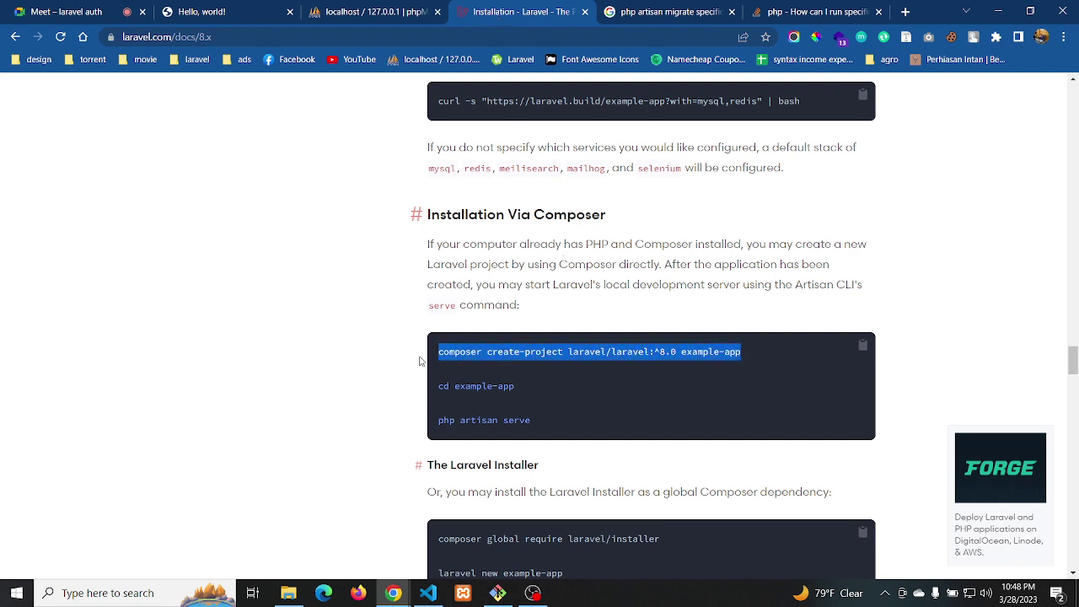
key(alt+Tab)
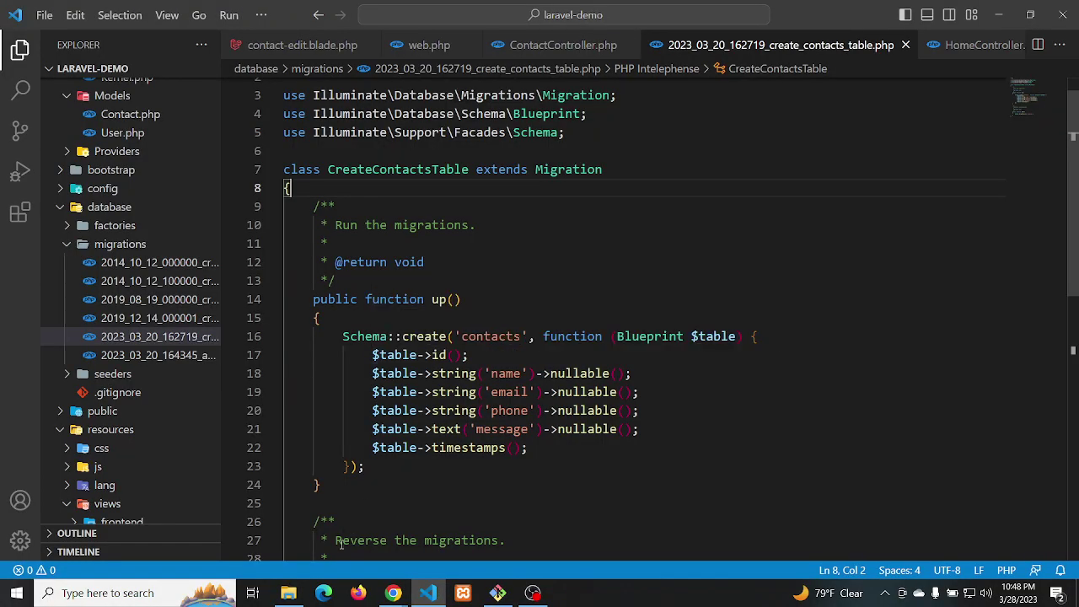
Open a Git Bash terminal in the php-250 folder from File Explorer, then close it
click(288, 593)
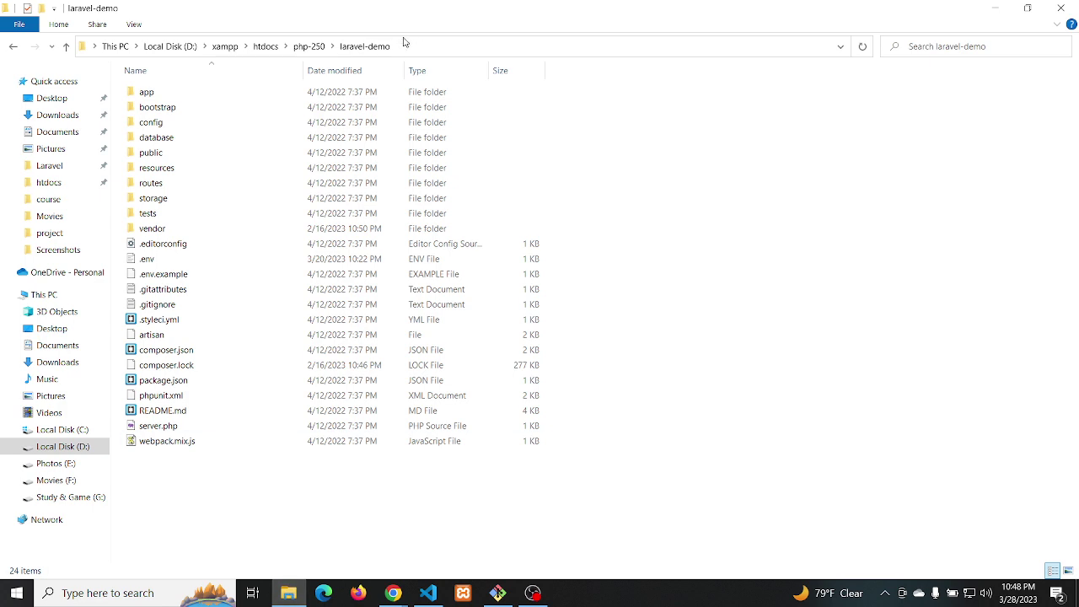
click(308, 46)
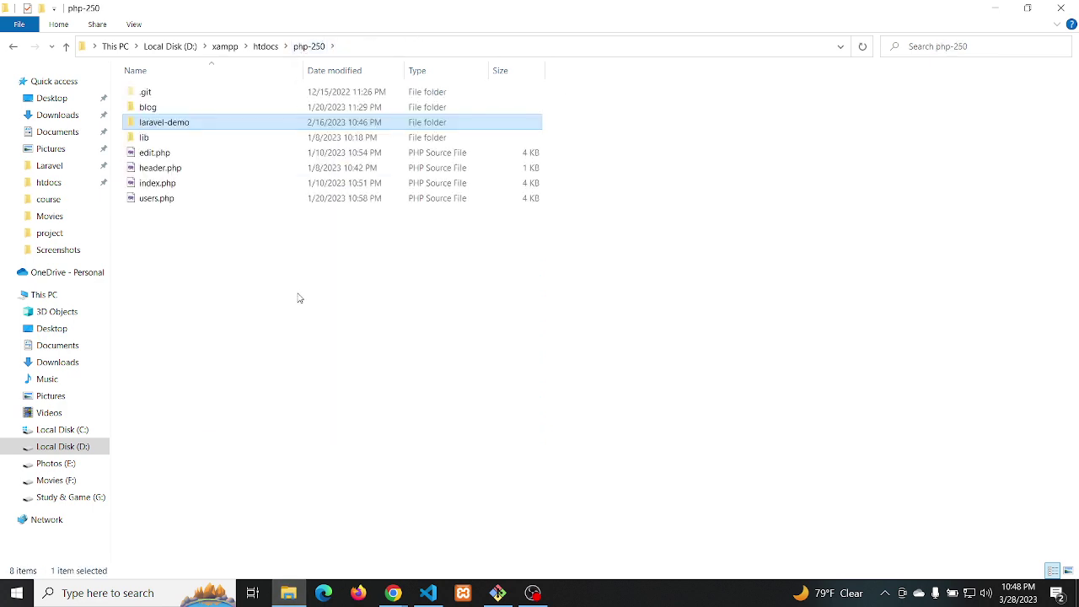
right_click(343, 293)
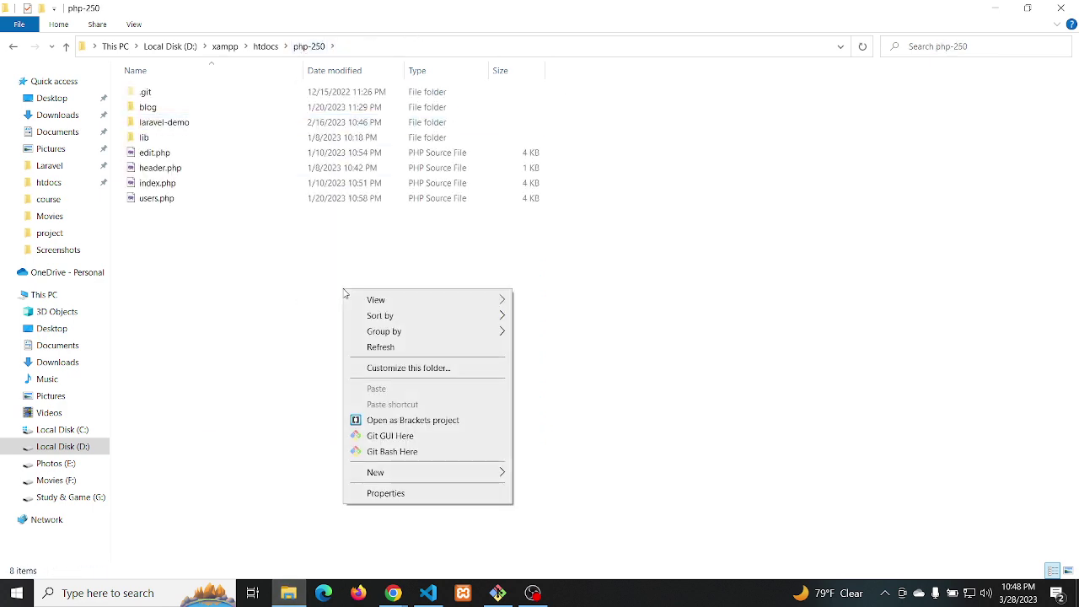
click(383, 452)
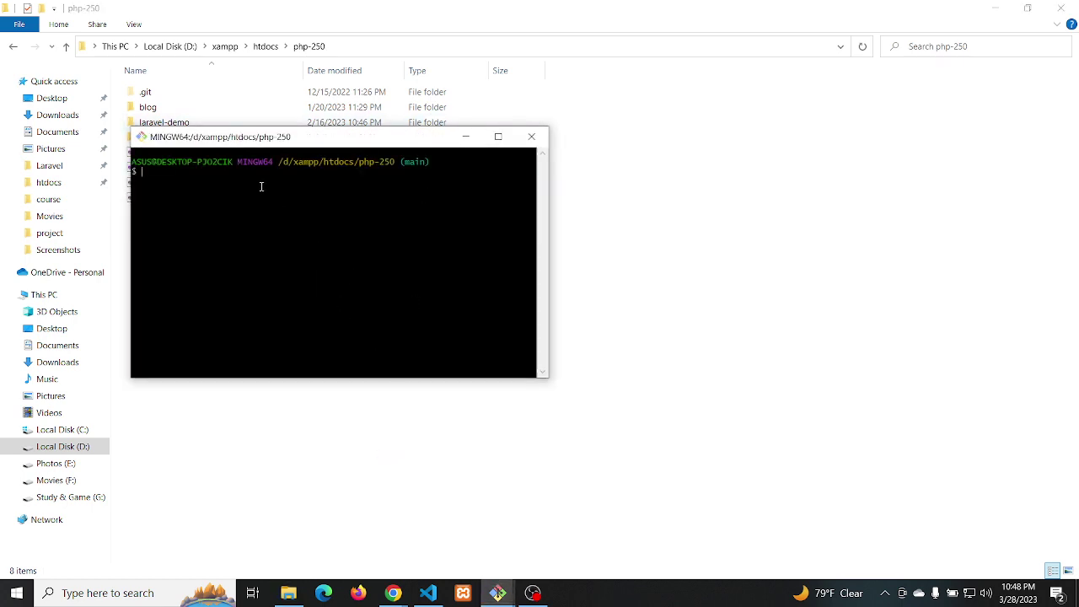
click(533, 138)
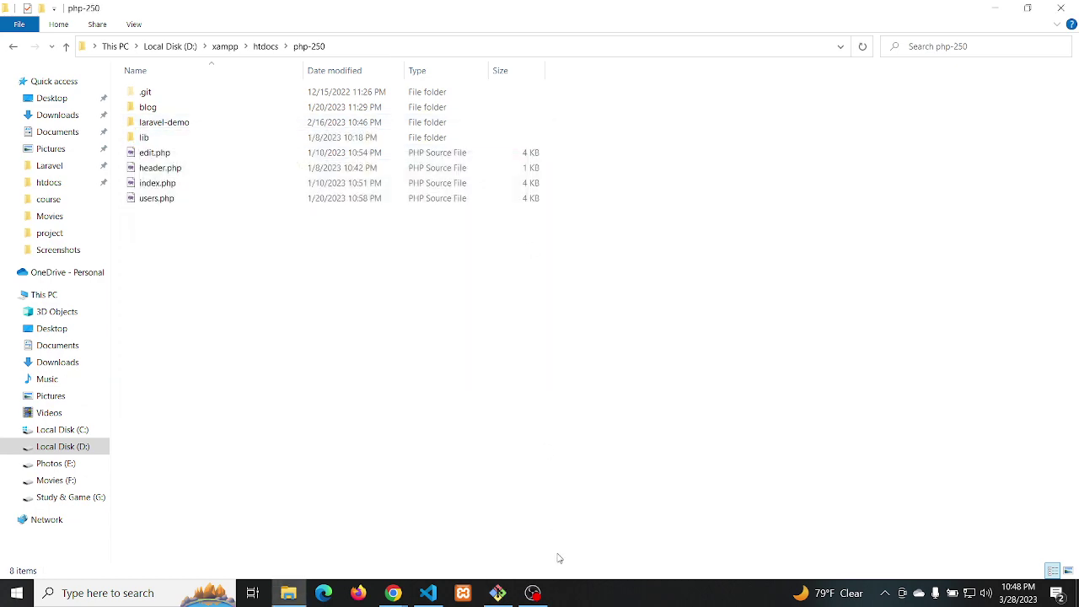
Look over OBS, the artisan serve terminal and Chrome, then reopen Git Bash in php-250
click(535, 595)
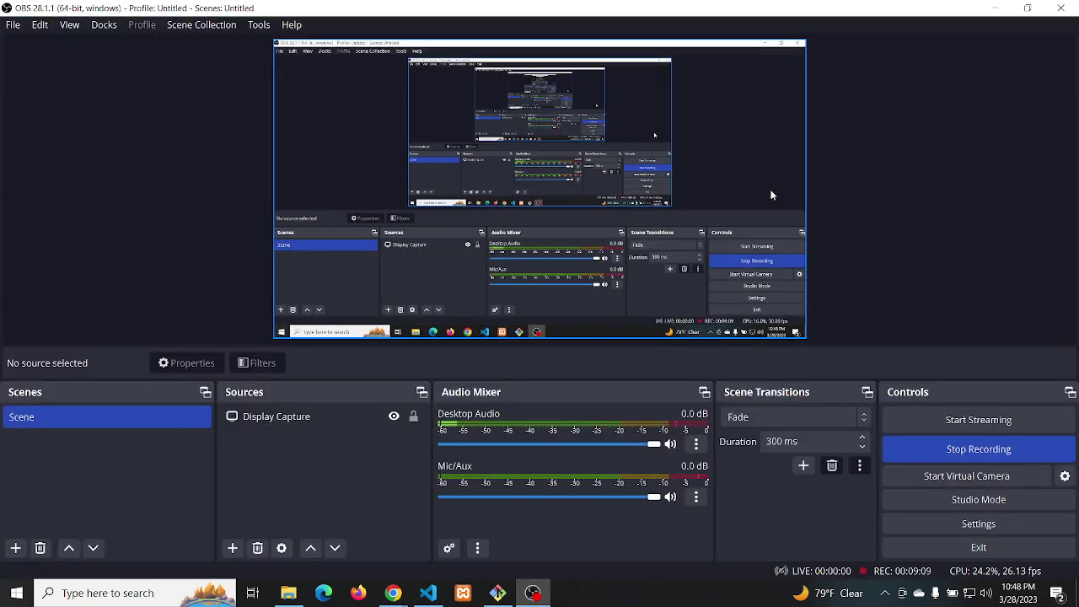
click(497, 594)
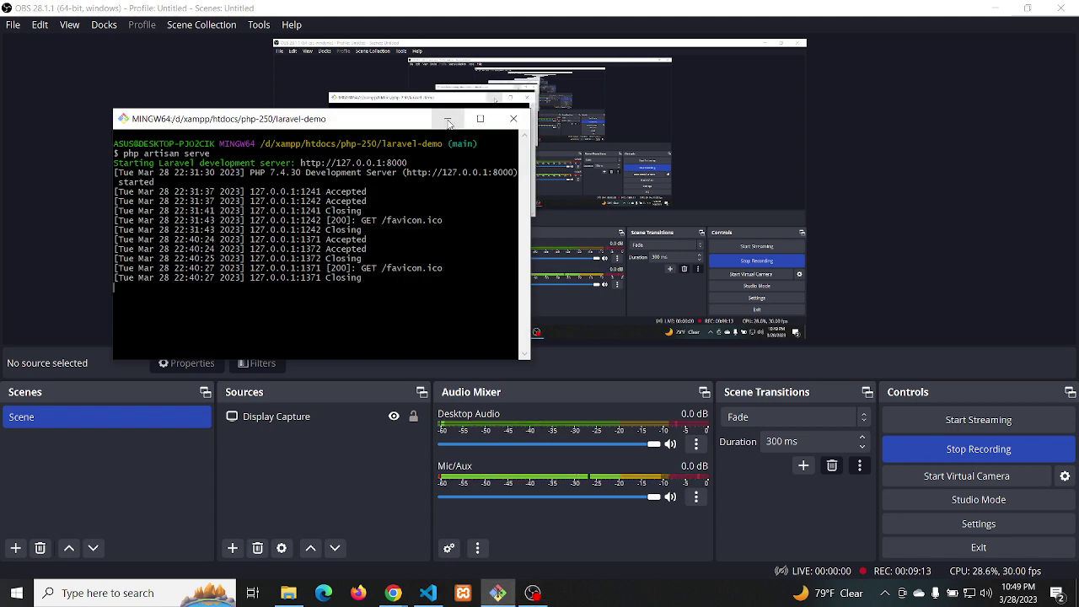
click(399, 594)
click(354, 529)
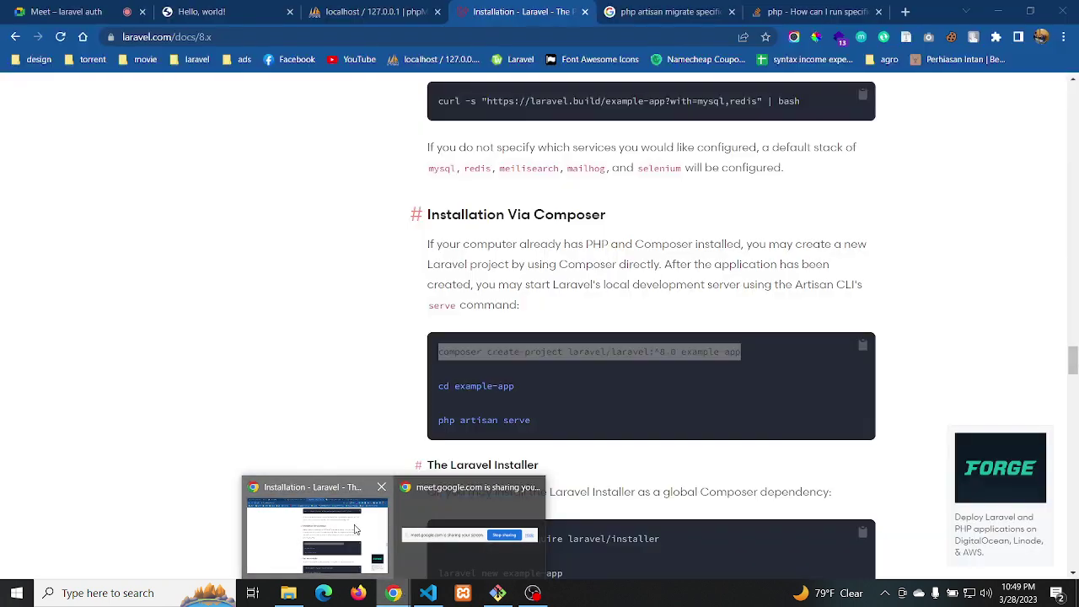
click(297, 591)
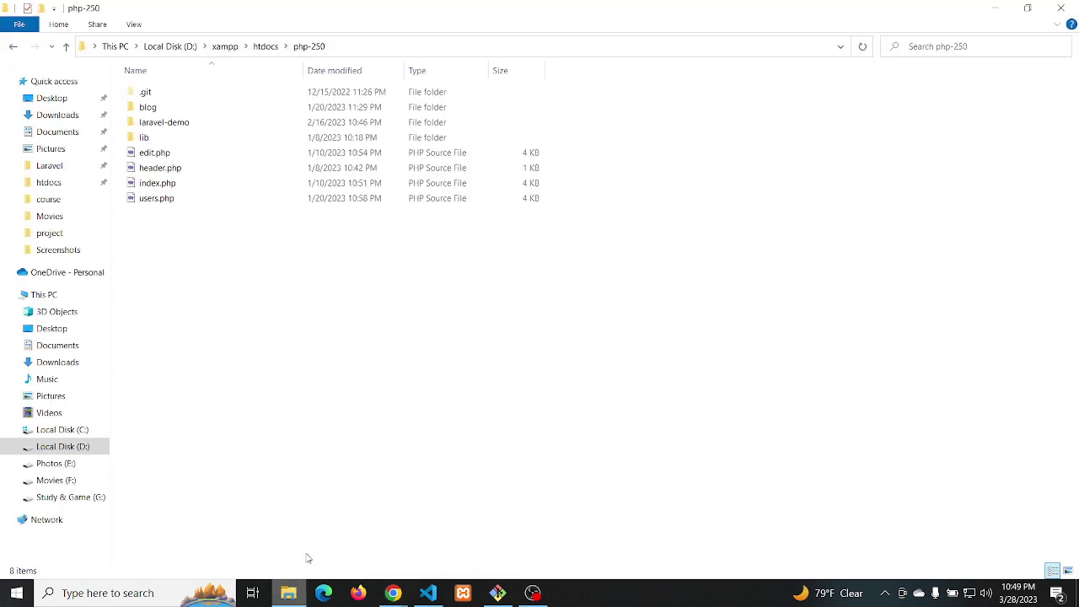
right_click(367, 276)
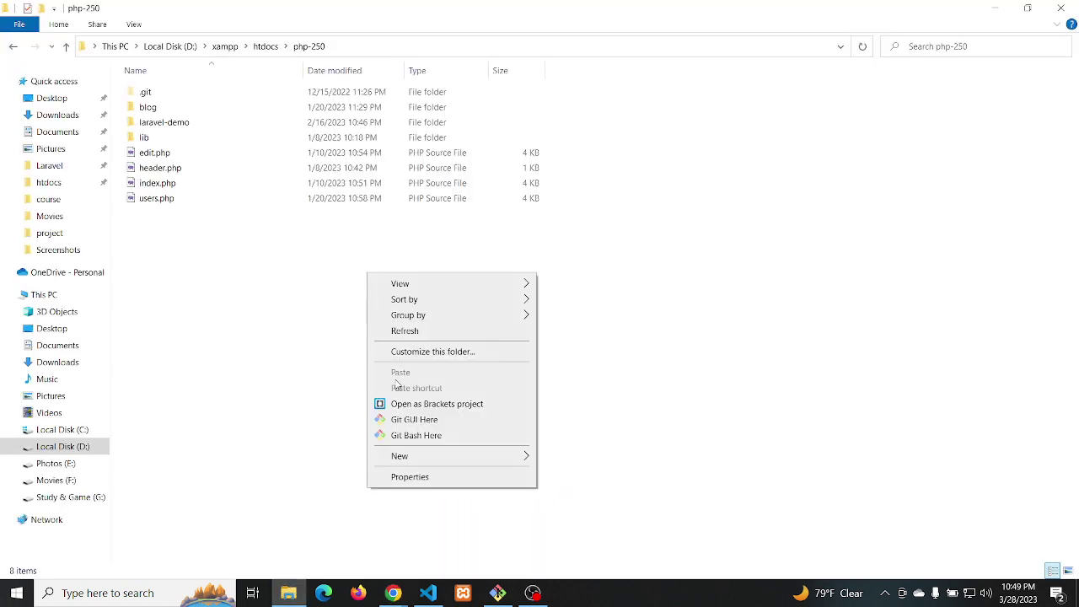
click(416, 434)
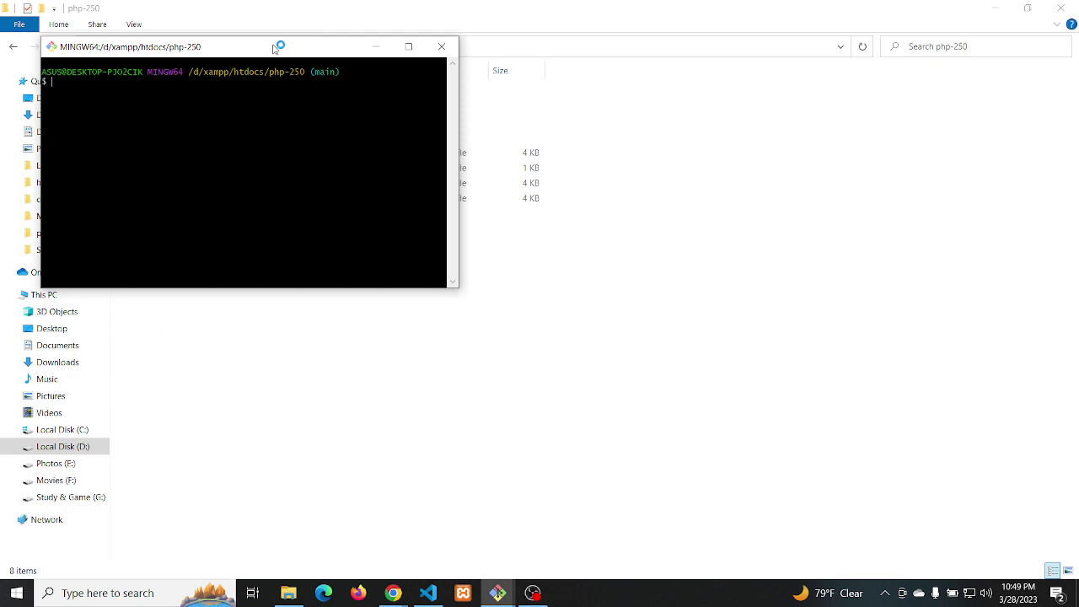
Run composer create-project laravel/laravel:^8.0 news in the Git Bash terminal
drag(272, 48, 432, 131)
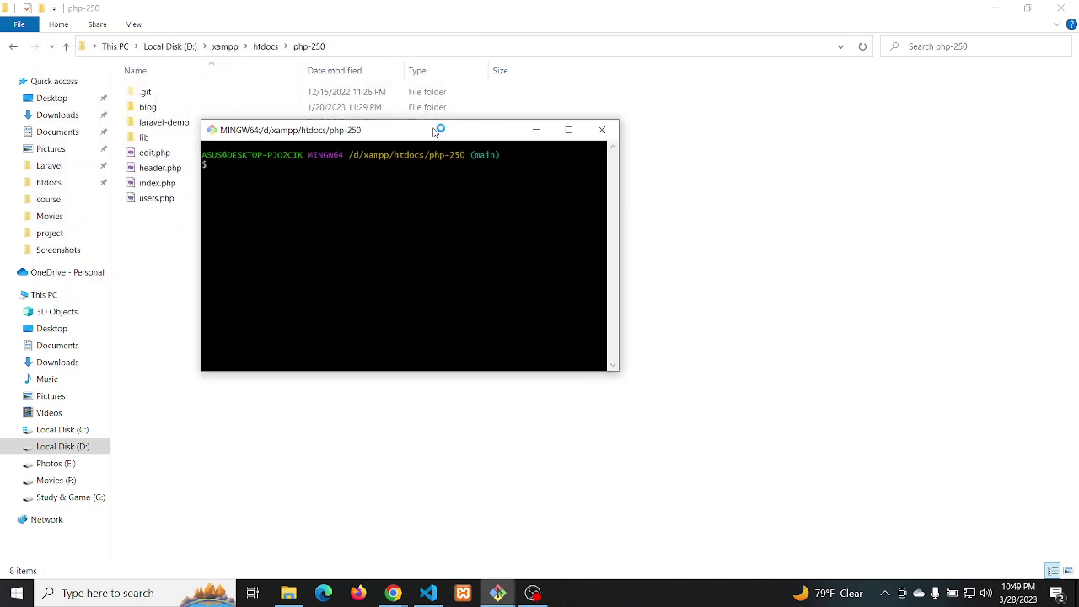
right_click(246, 167)
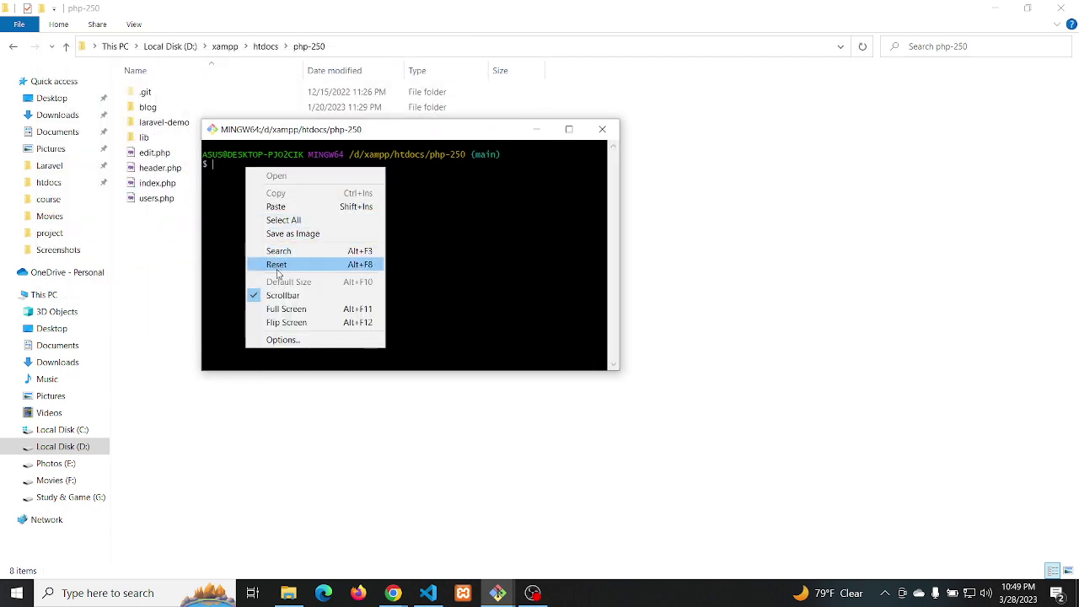
click(289, 208)
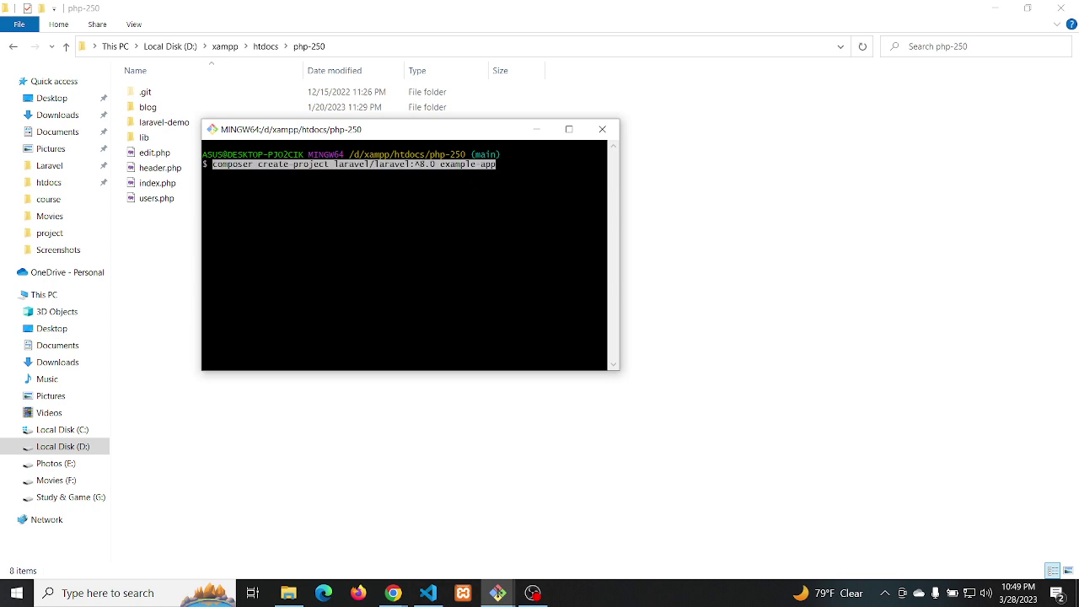
key(BackSpace)
key(BackSpace)
key(BackSpace)
key(BackSpace)
key(BackSpace)
key(BackSpace)
key(BackSpace)
key(BackSpace)
key(BackSpace)
key(BackSpace)
key(BackSpace)
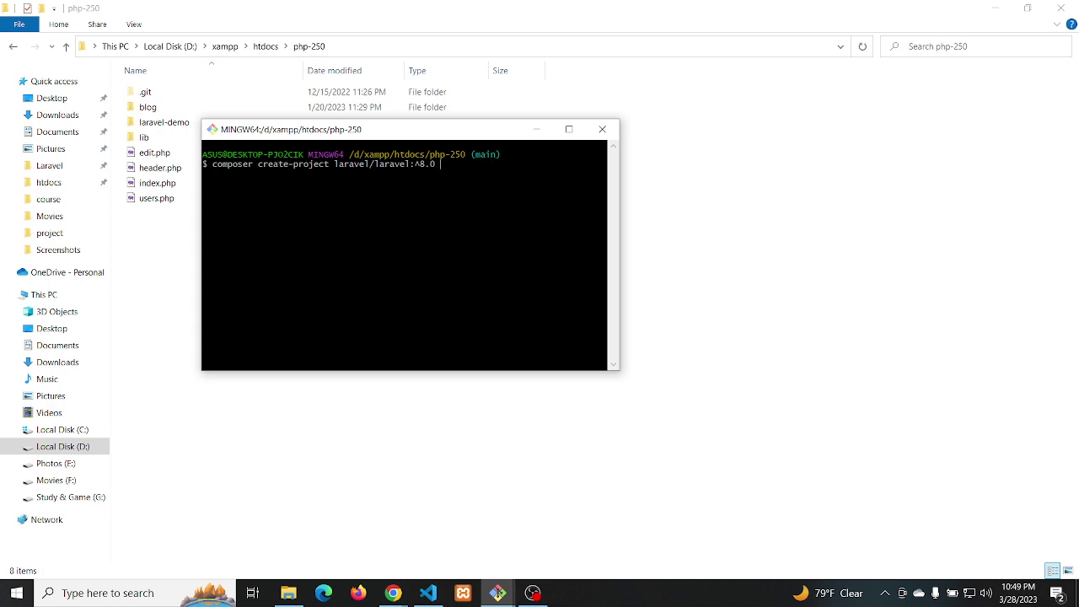
text(news)
key(Return)
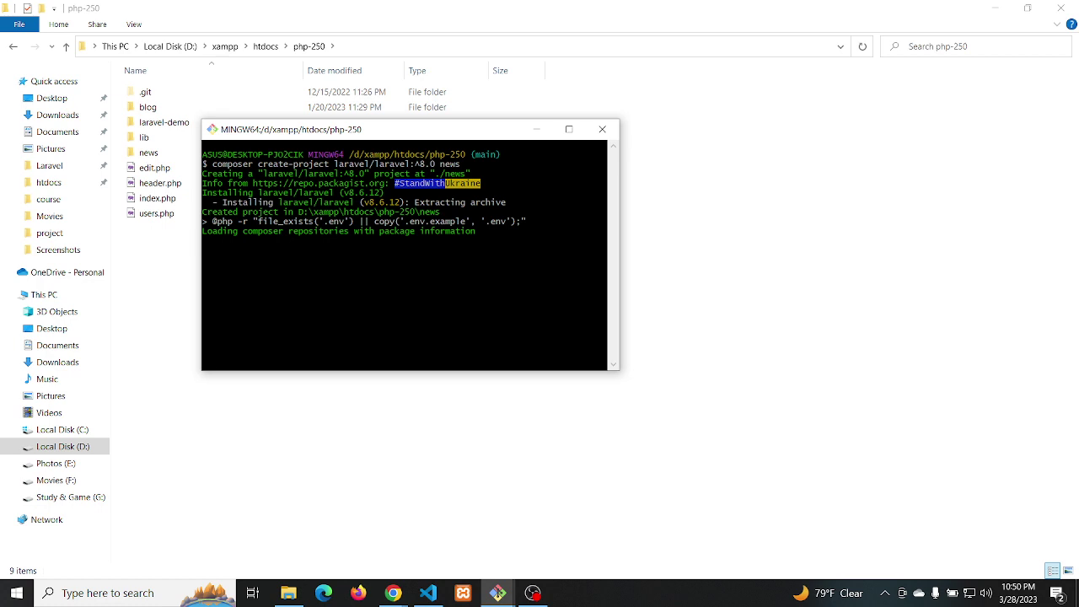
Search the Laravel 8.x docs for 'auth' and open the Authentication page
click(394, 595)
click(320, 529)
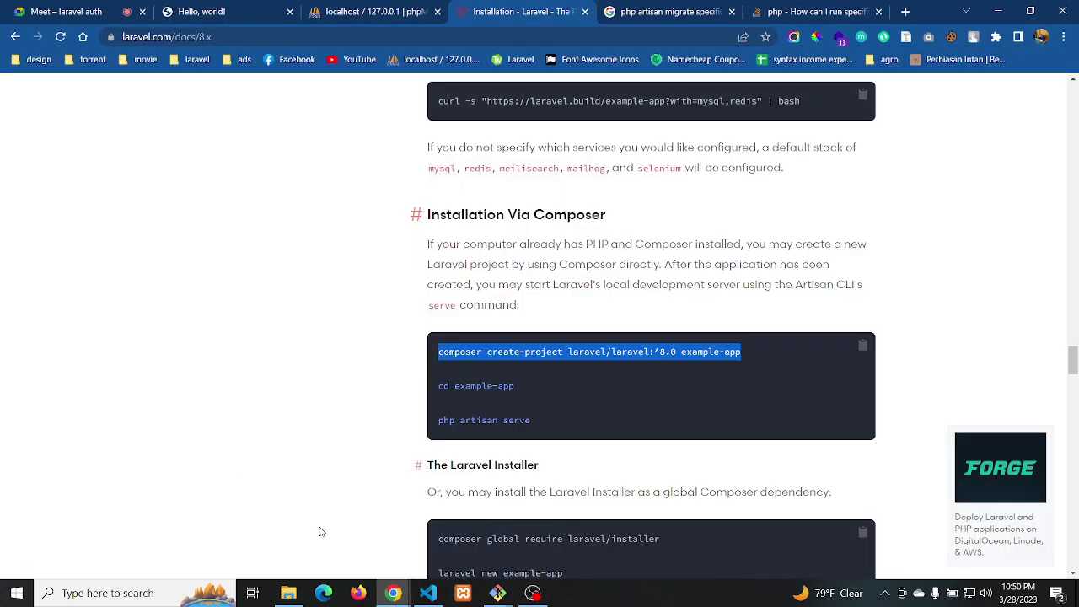
scroll(628, 196, up, 6)
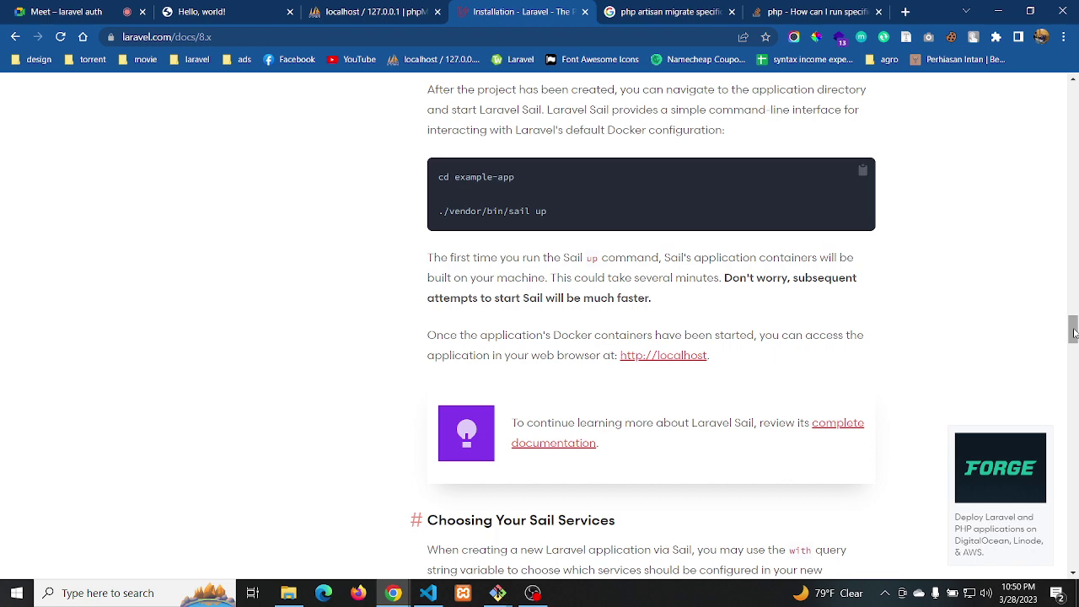
drag(1075, 337, 1074, 95)
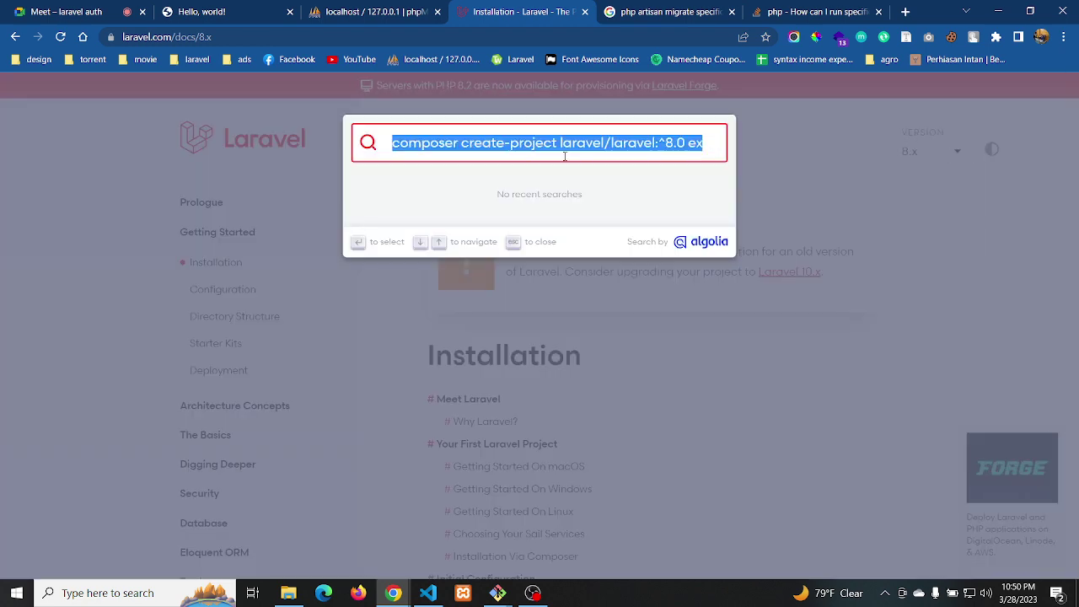
click(565, 155)
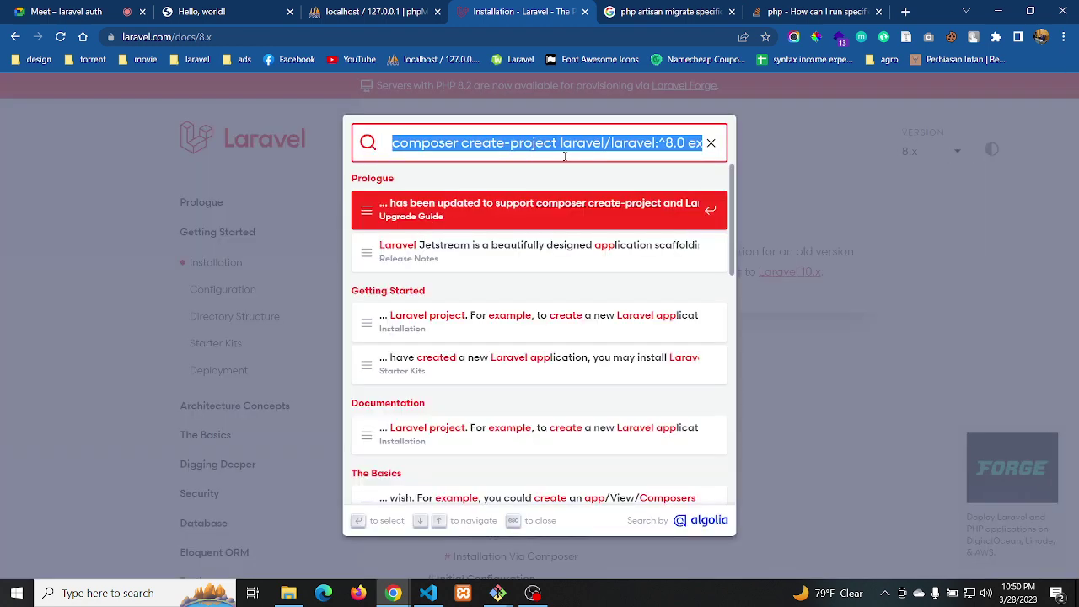
text(auth)
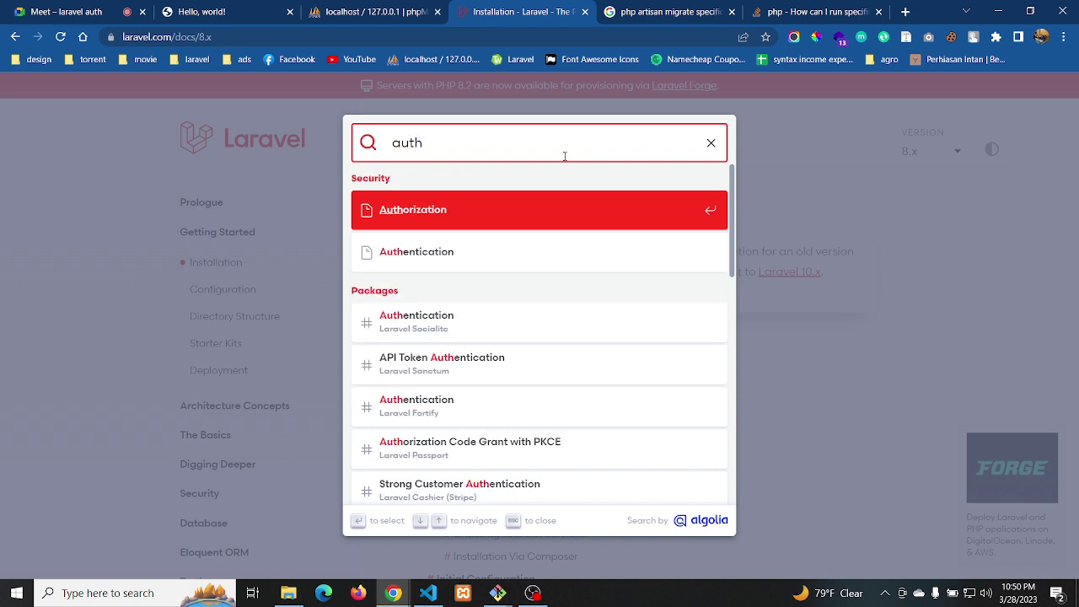
right_click(426, 256)
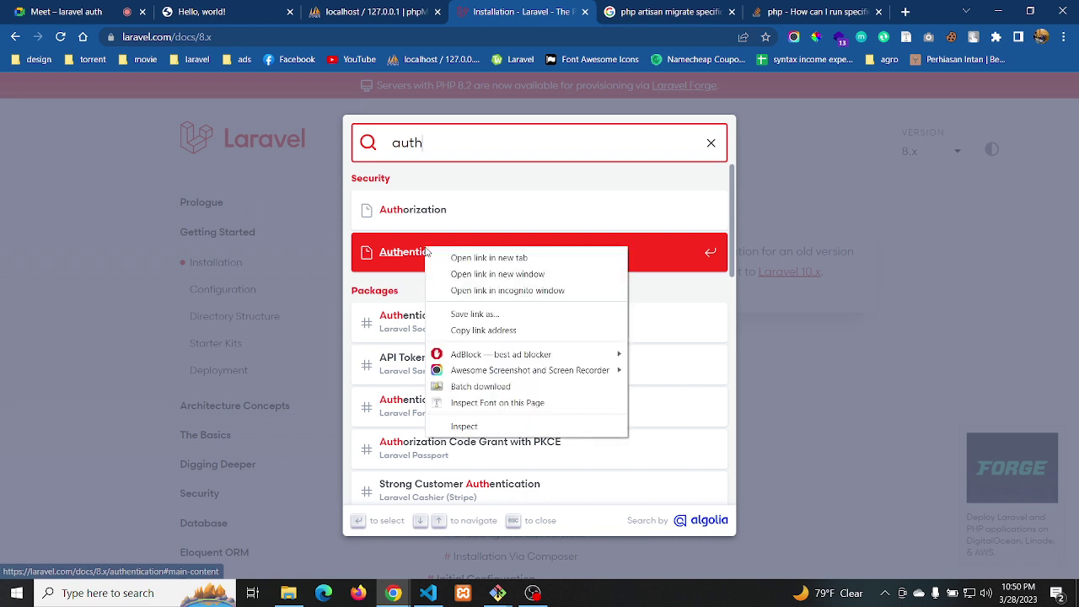
click(400, 251)
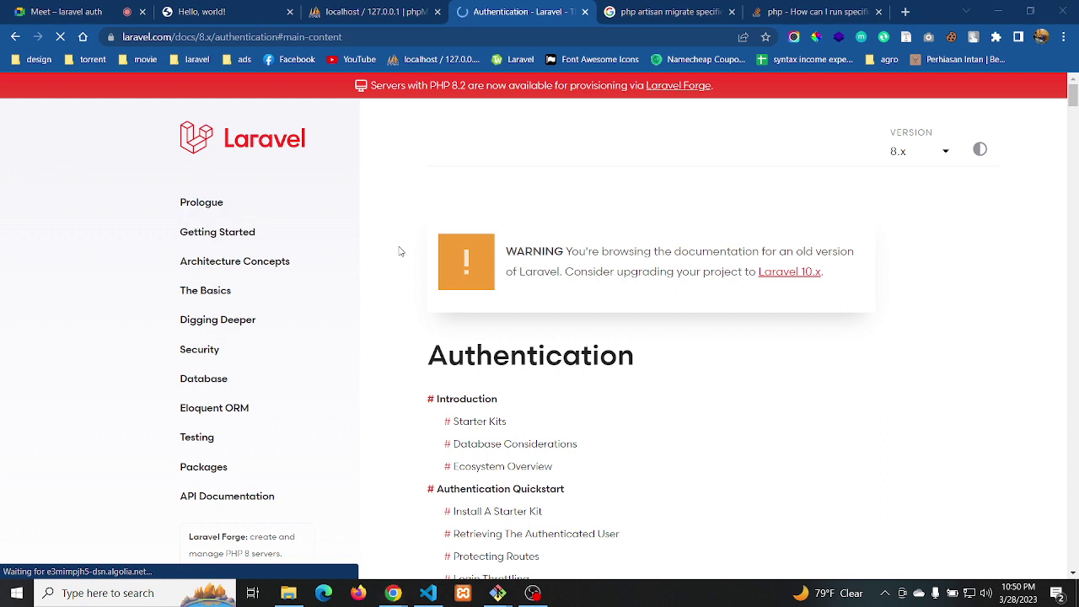
Open the Windows search panel over the Laravel Authentication docs page
key(super+s)
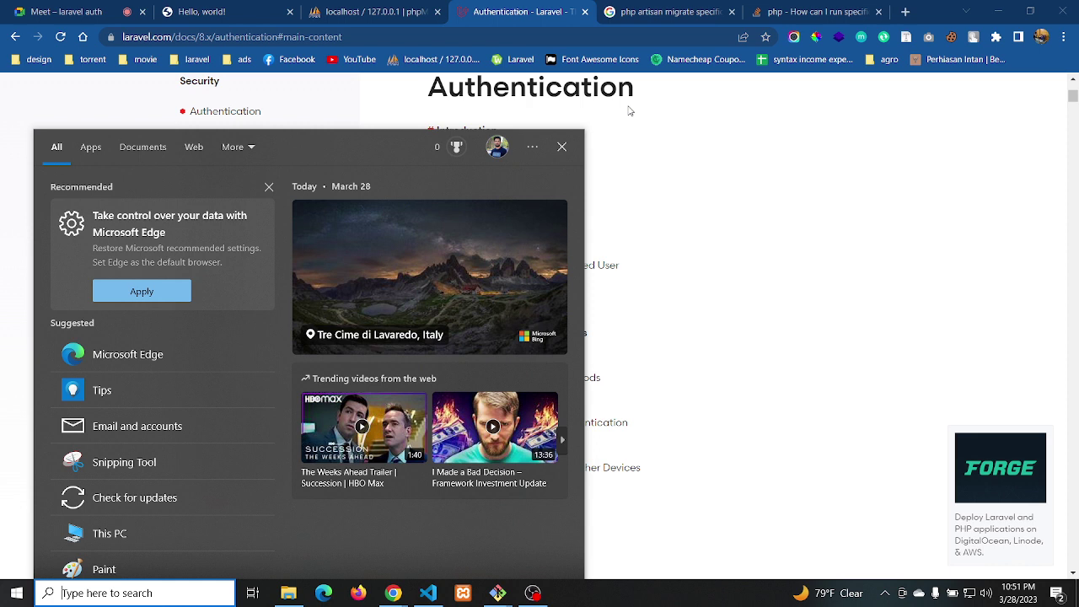
Close the laravel-demo artisan serve terminal, leaving composer install running, and bring OBS Studio forward
mouse_move(514, 593)
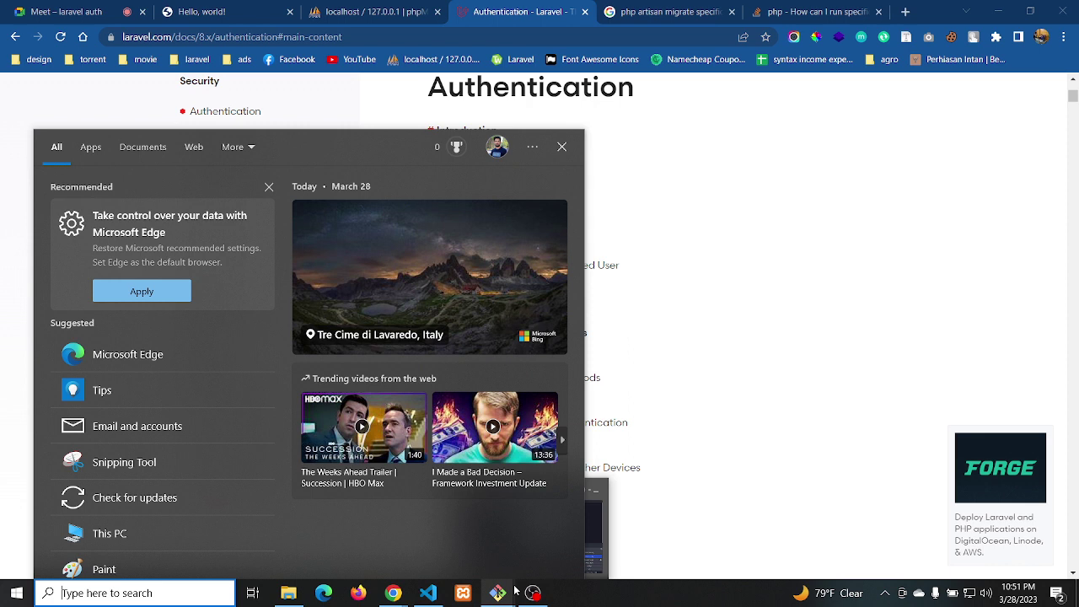
click(573, 537)
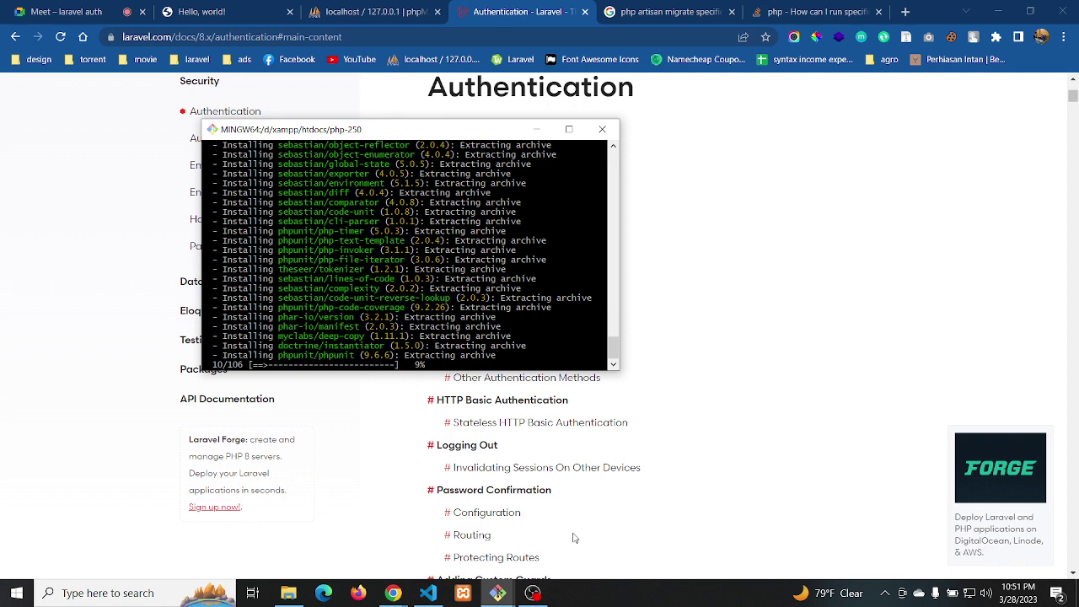
mouse_move(483, 499)
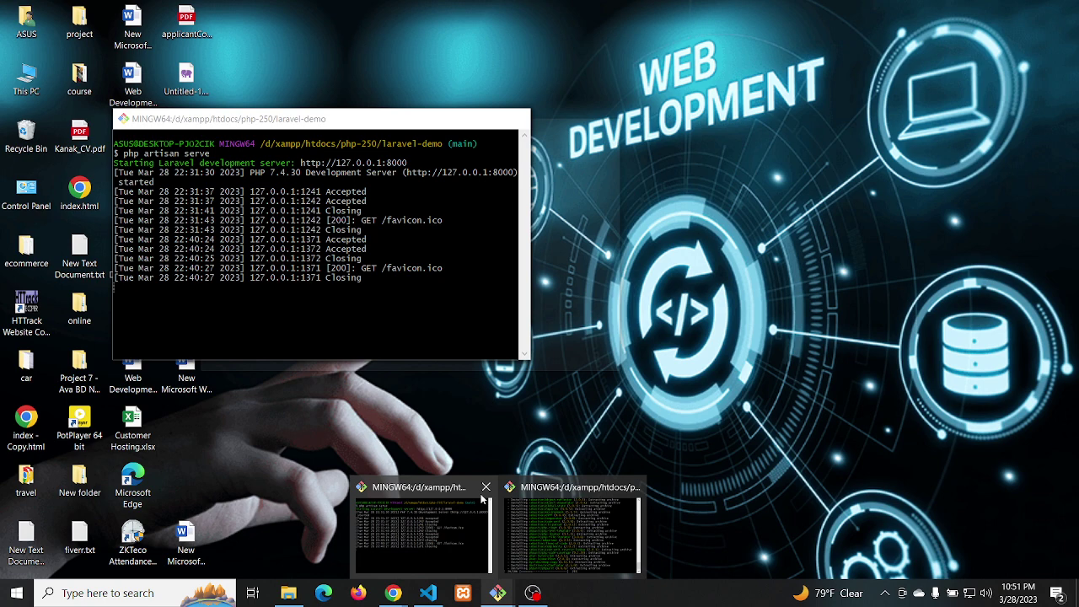
click(485, 488)
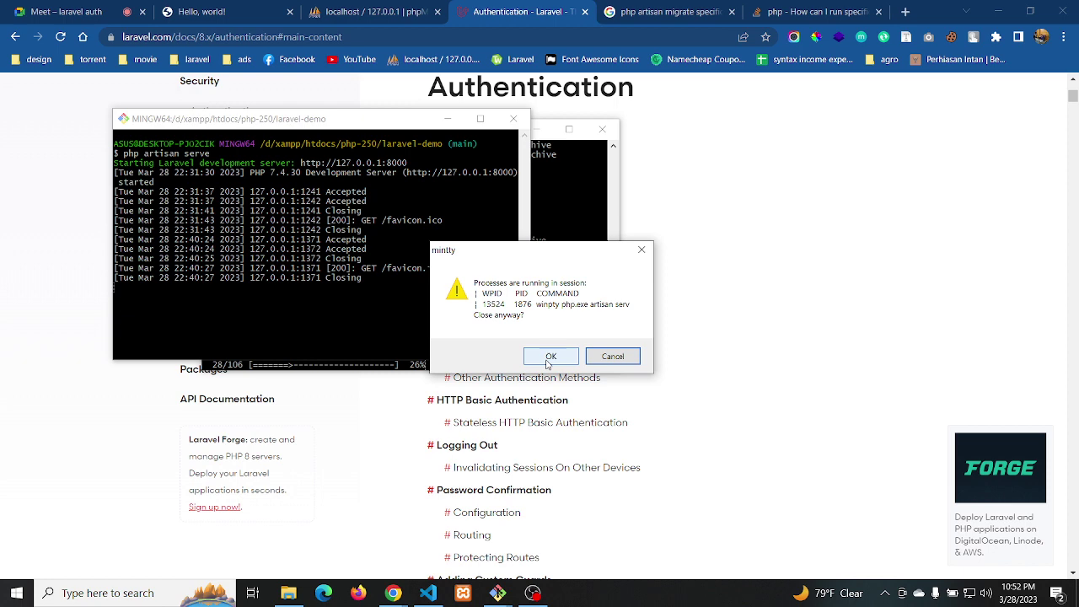
click(551, 357)
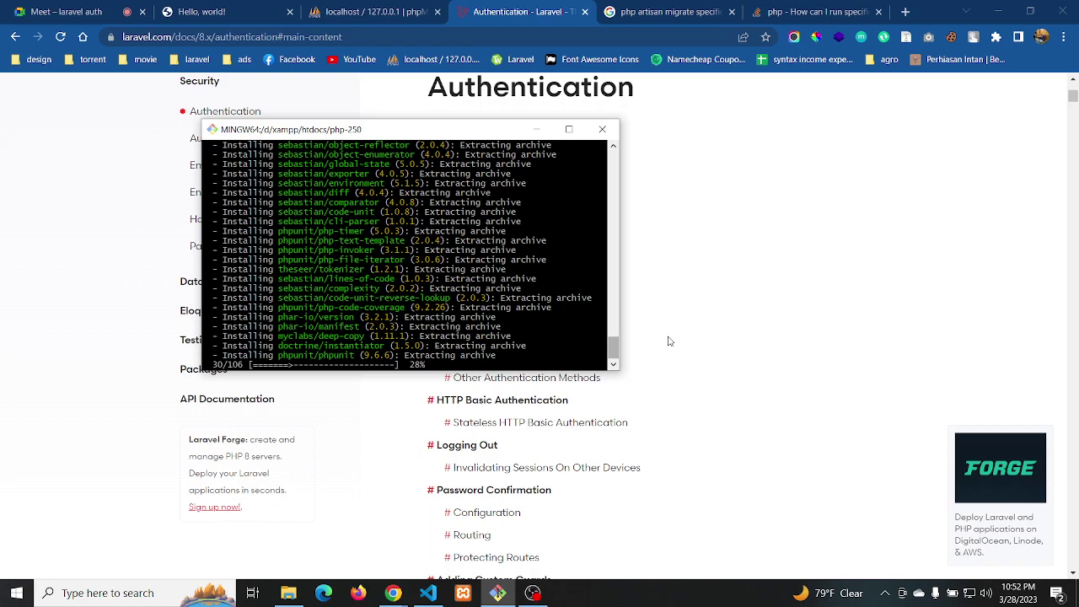
click(533, 592)
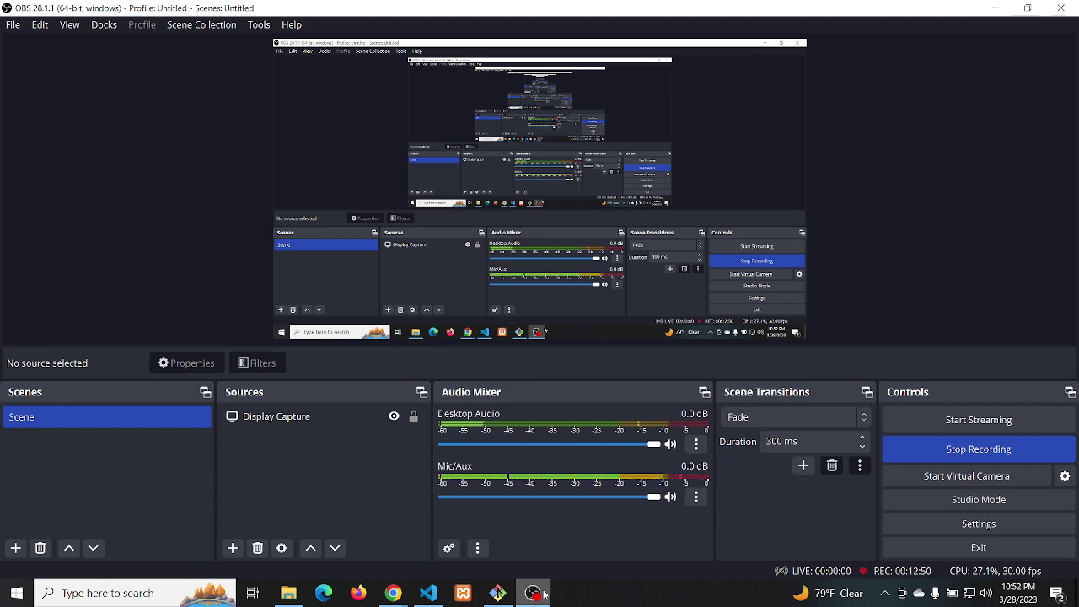
Minimize OBS Studio to return to the Laravel 8.x Authentication docs in Chrome
mouse_move(535, 595)
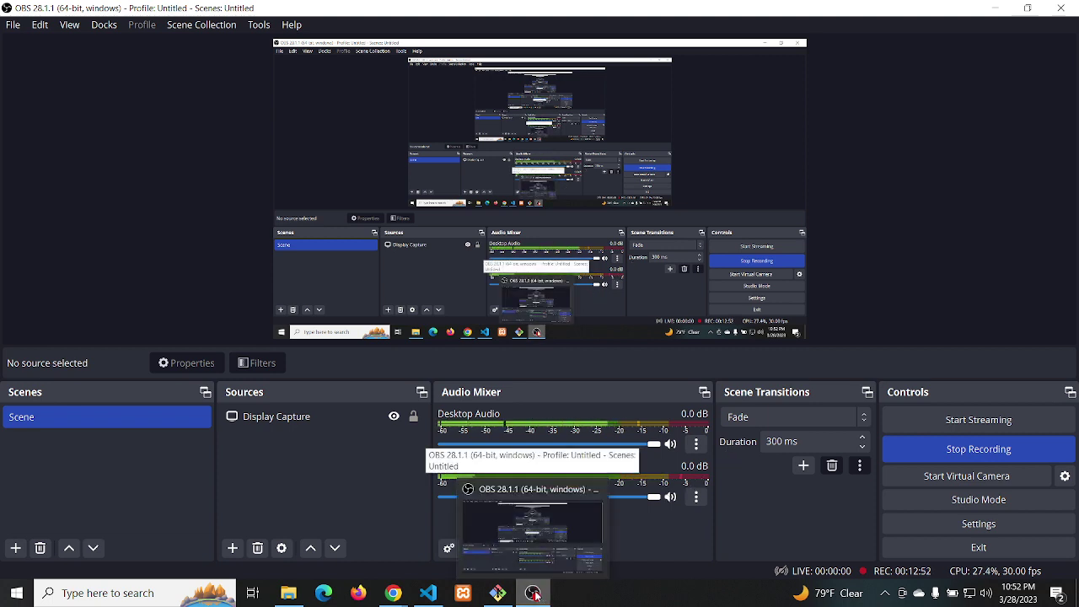
click(534, 594)
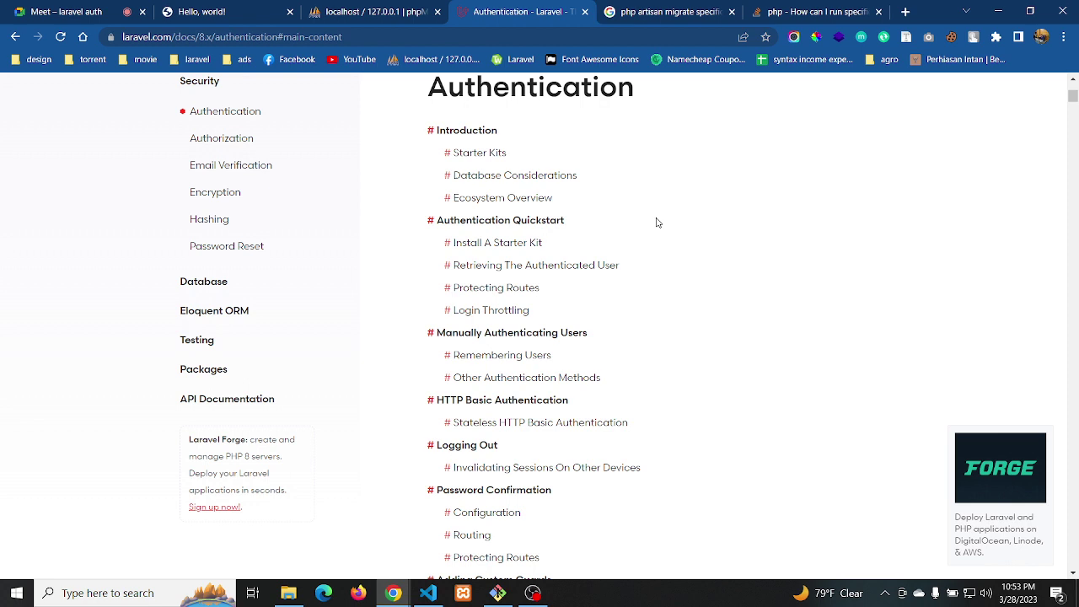
scroll(657, 222, up, 1)
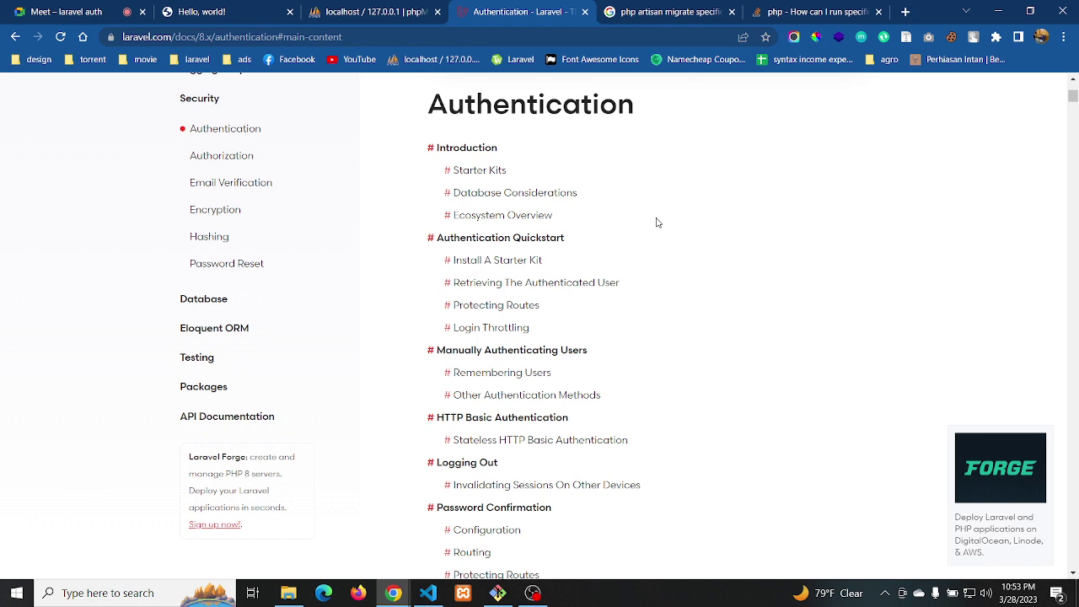
scroll(657, 223, up, 2)
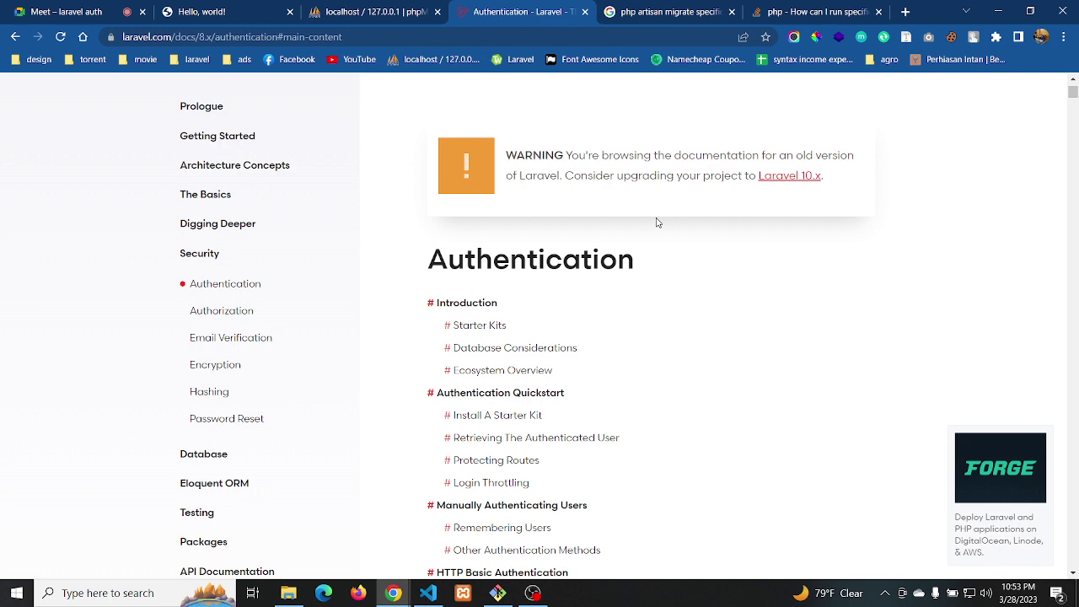
scroll(557, 346, up, 1)
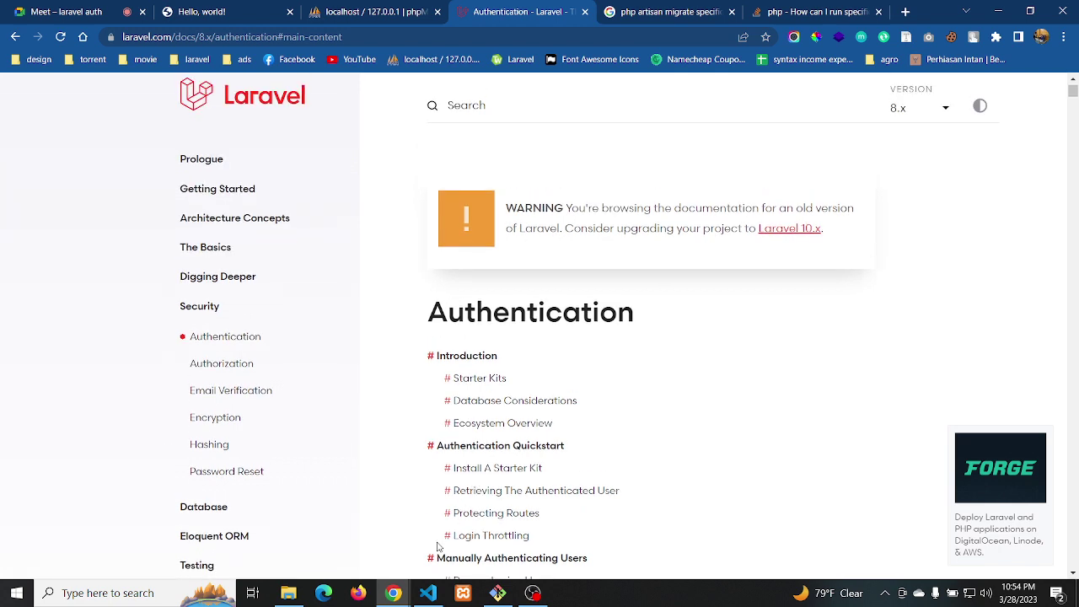
mouse_move(402, 593)
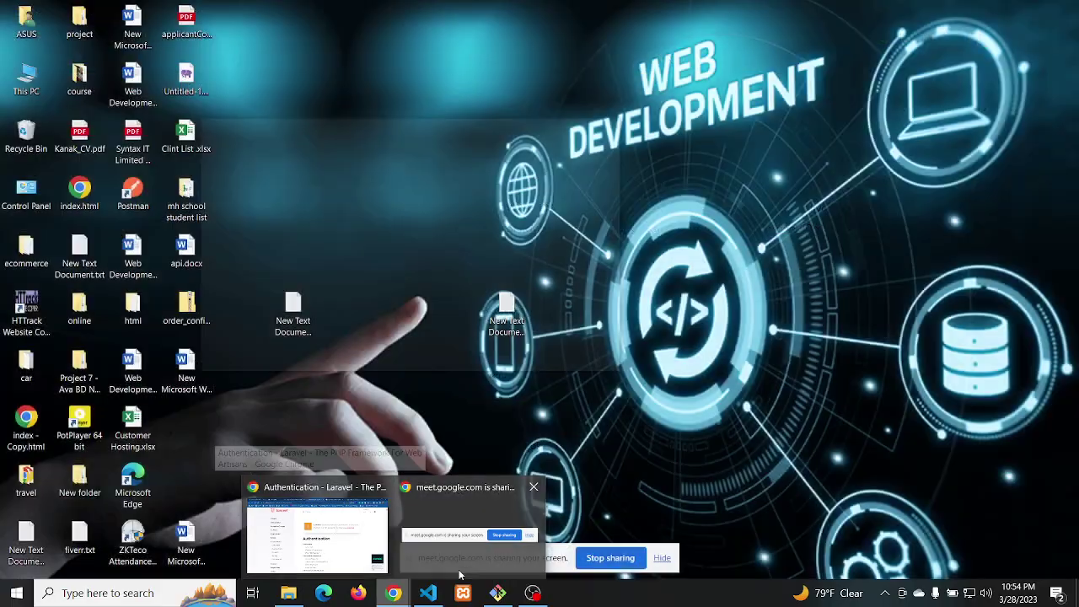
mouse_move(498, 593)
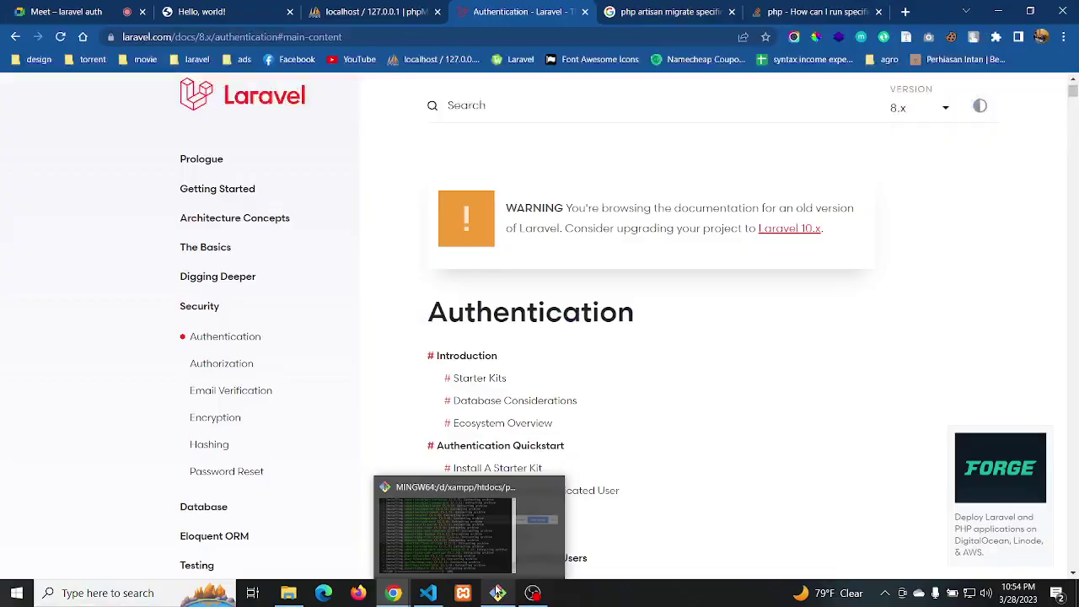
mouse_move(491, 536)
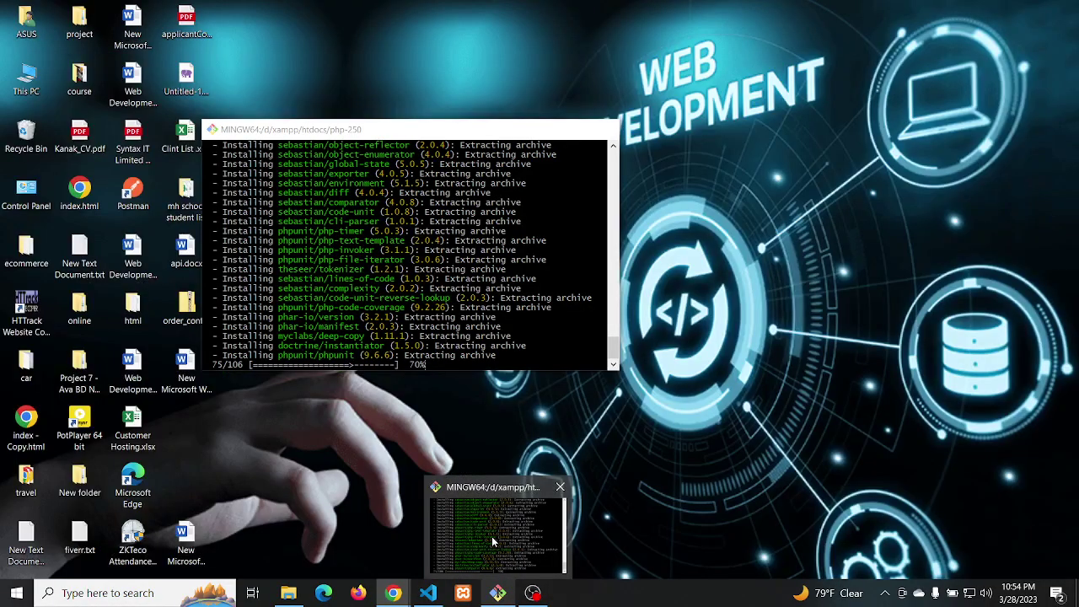
click(492, 536)
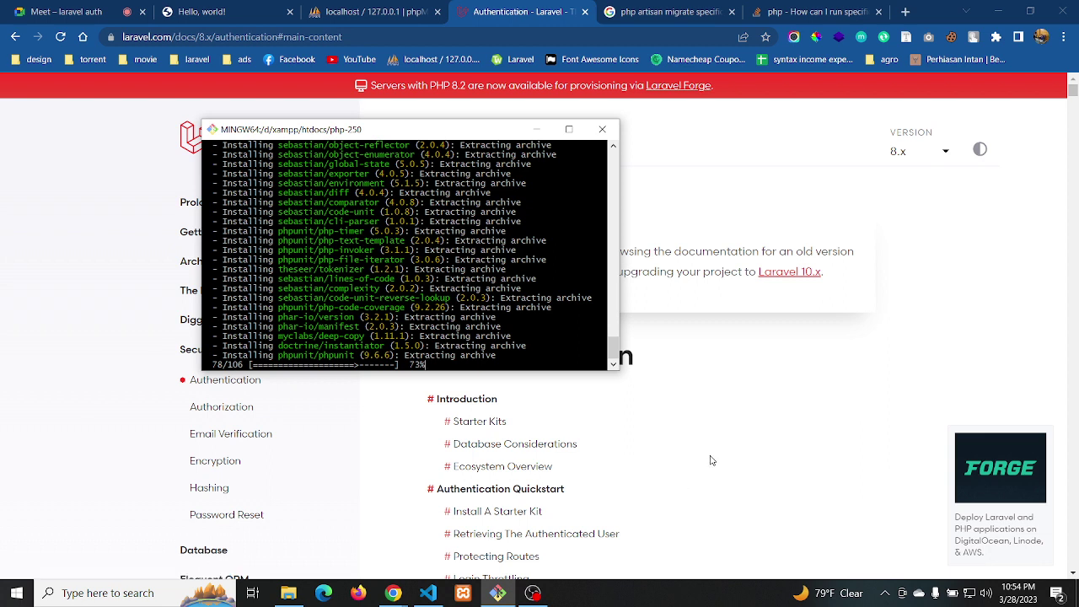
click(770, 415)
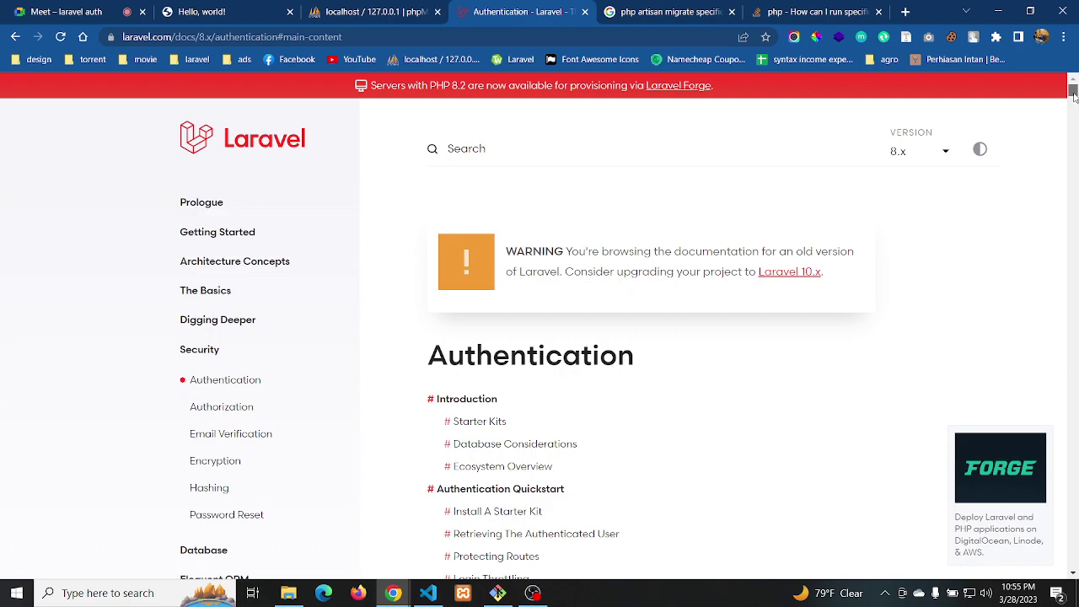
scroll(1075, 104, down, 4)
drag(1073, 100, 1075, 127)
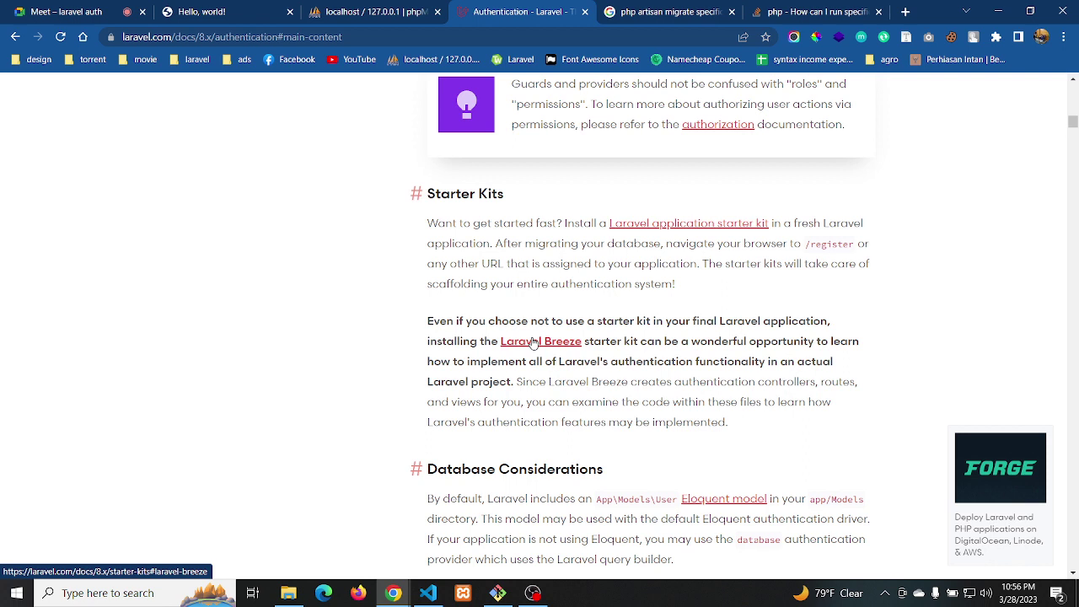
middle_click(533, 341)
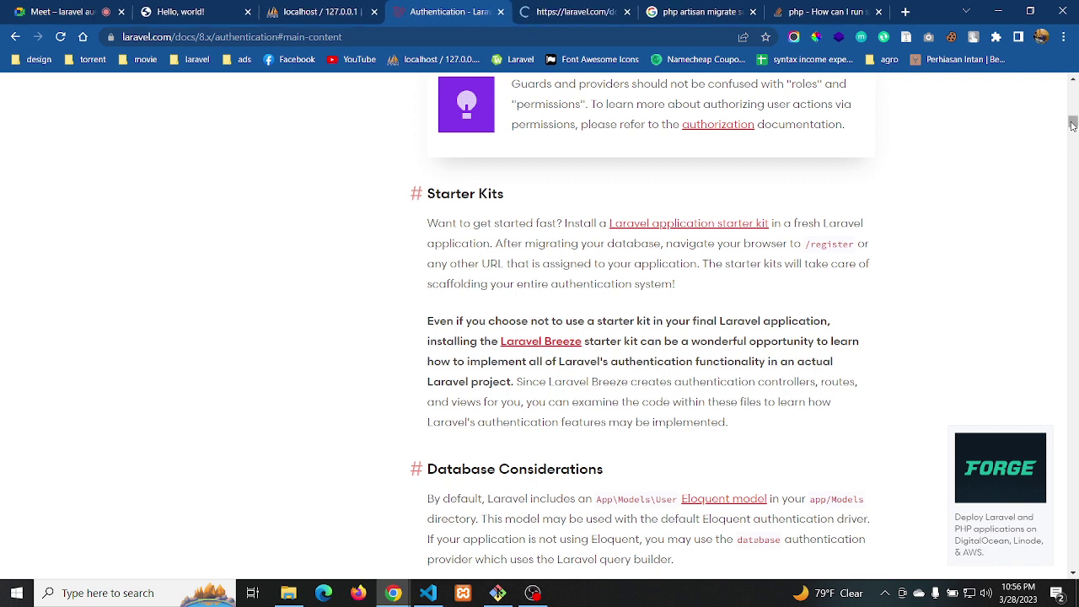
drag(1072, 123, 1072, 158)
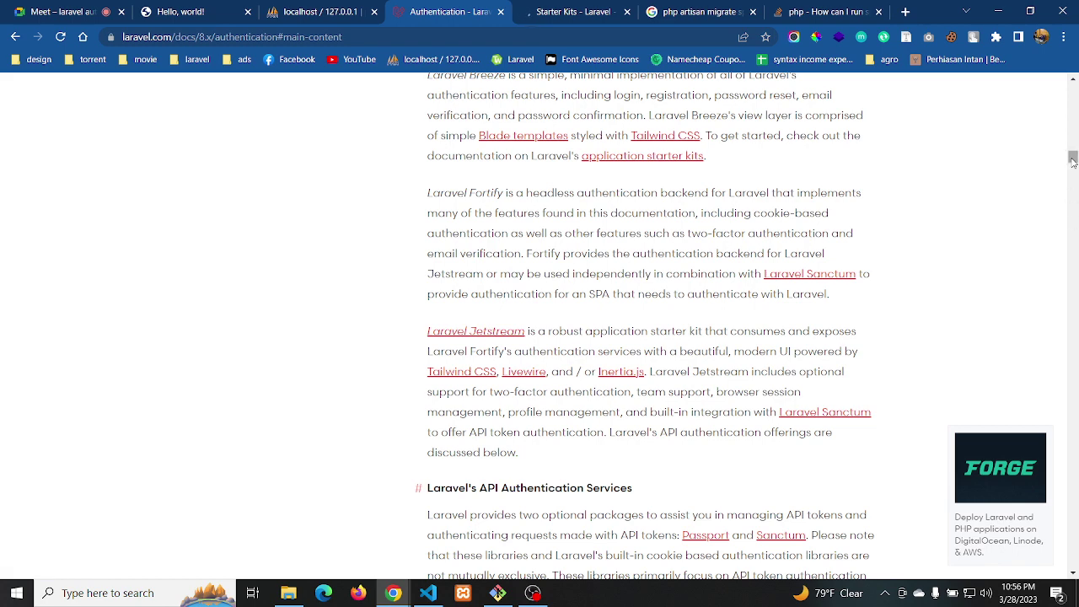
drag(1072, 160, 1072, 166)
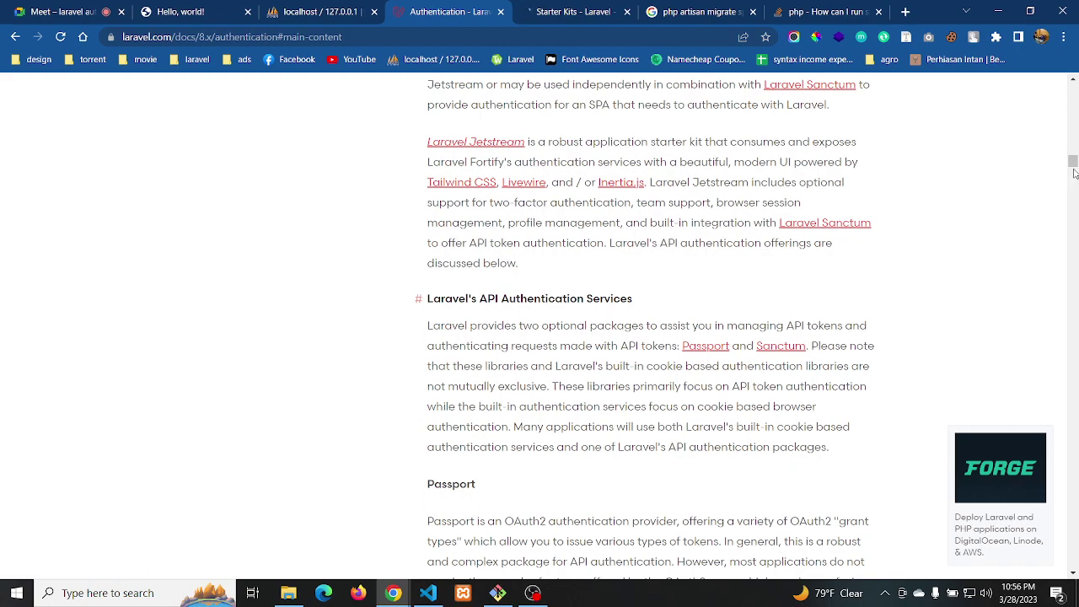
drag(1072, 165, 1074, 213)
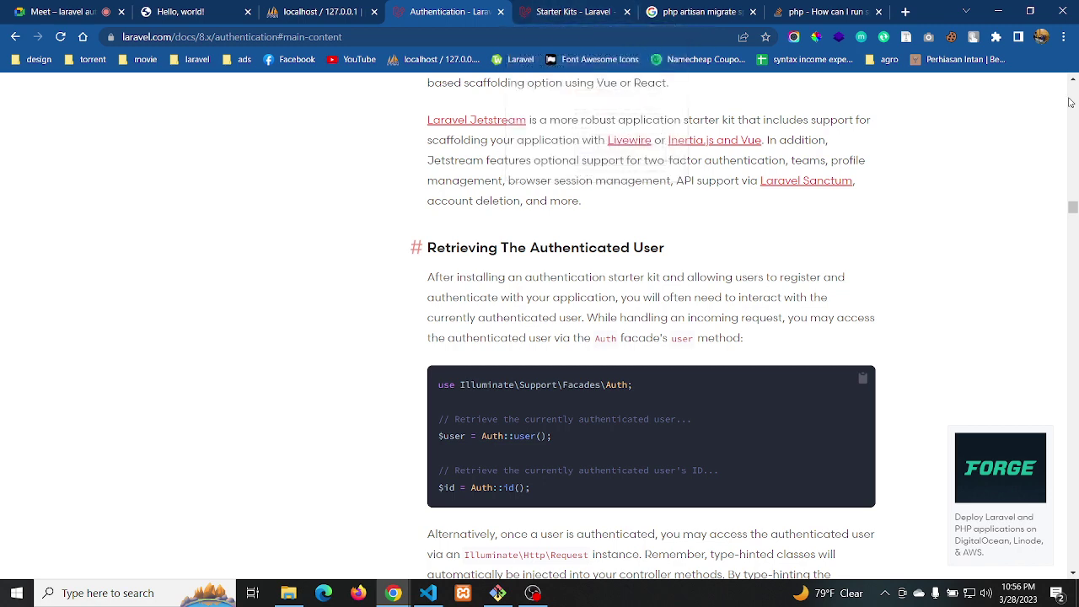
drag(1072, 209, 1073, 253)
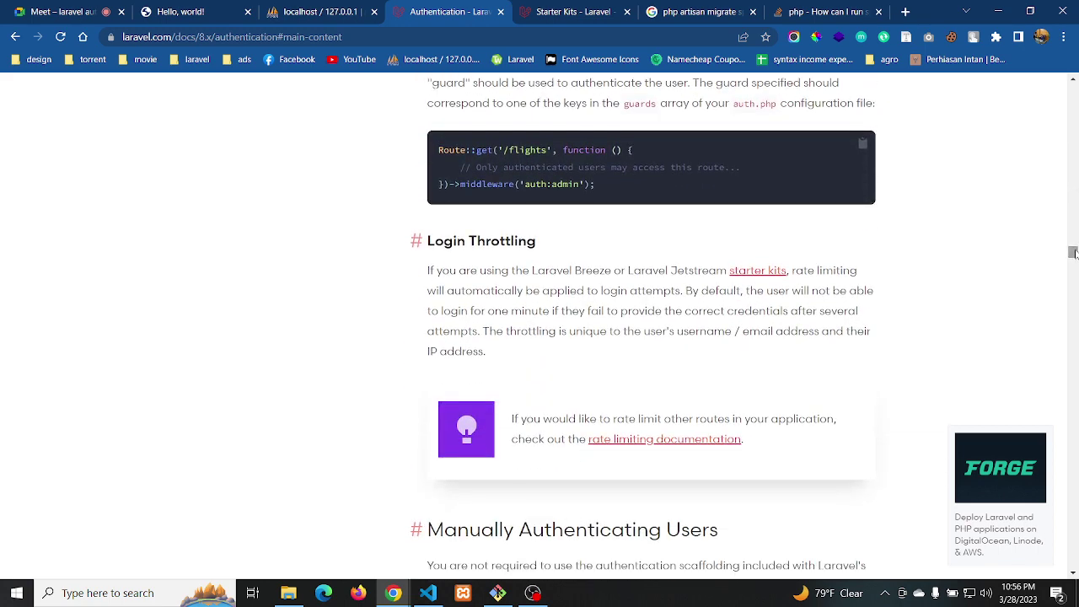
Open the Laravel Breeze GitHub repo from Starter Kits and follow its README's Jetstream link
click(569, 14)
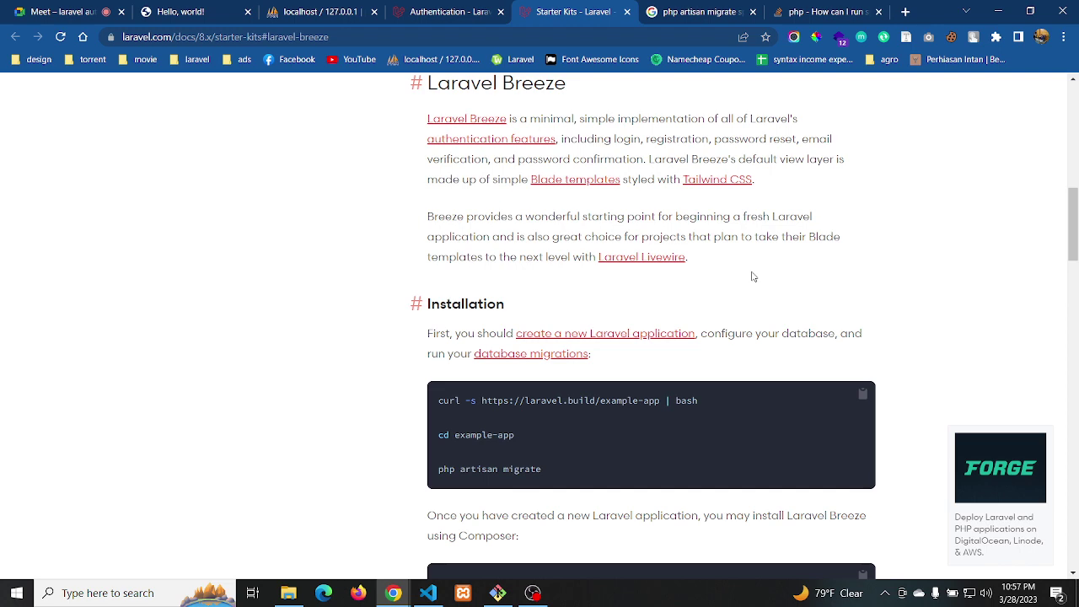
scroll(752, 277, up, 4)
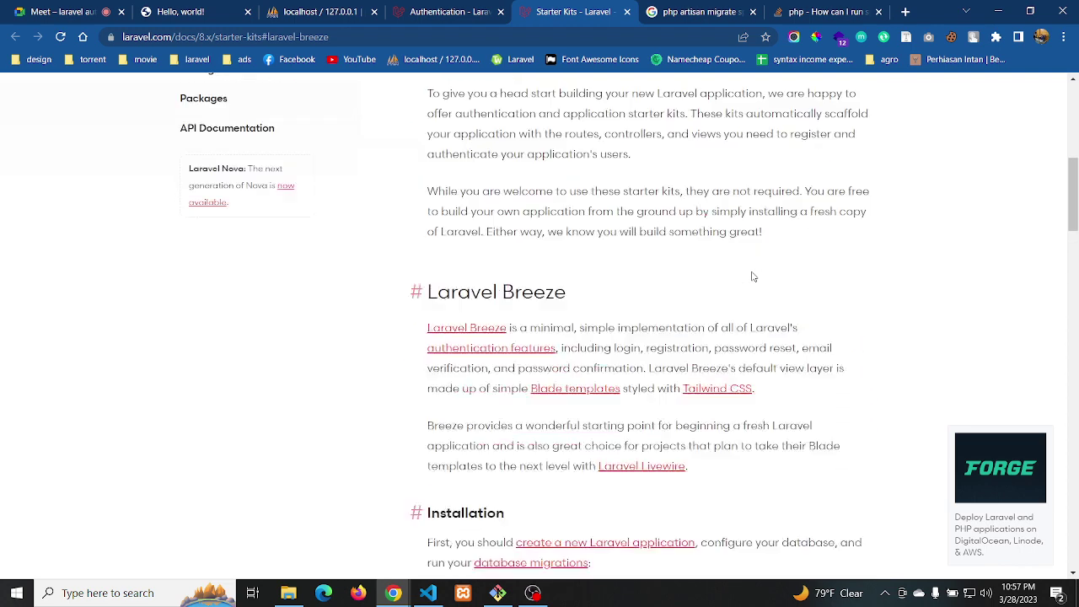
scroll(752, 276, down, 2)
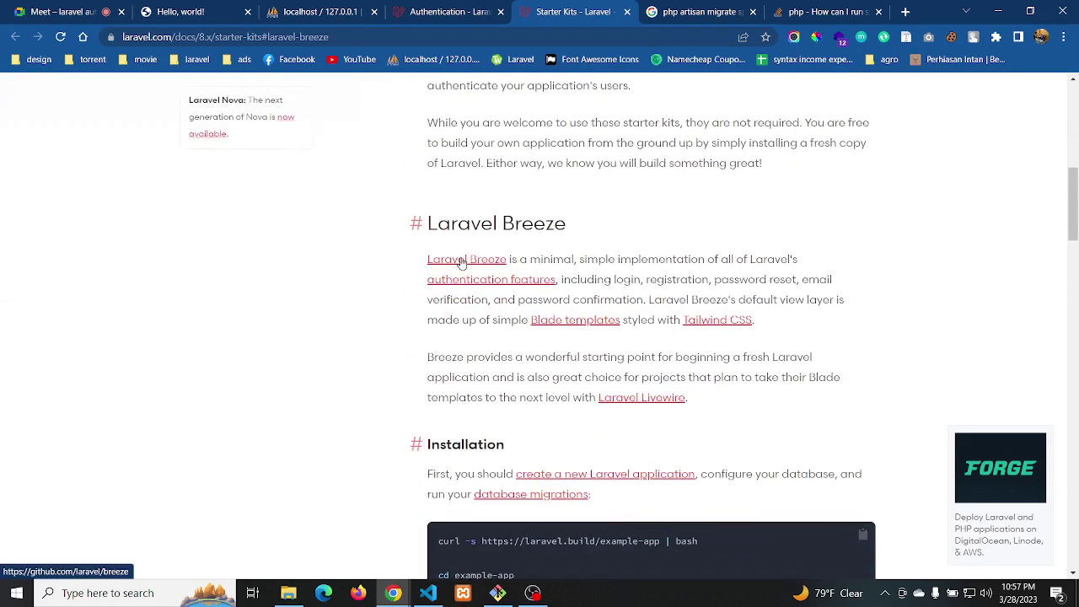
middle_click(462, 263)
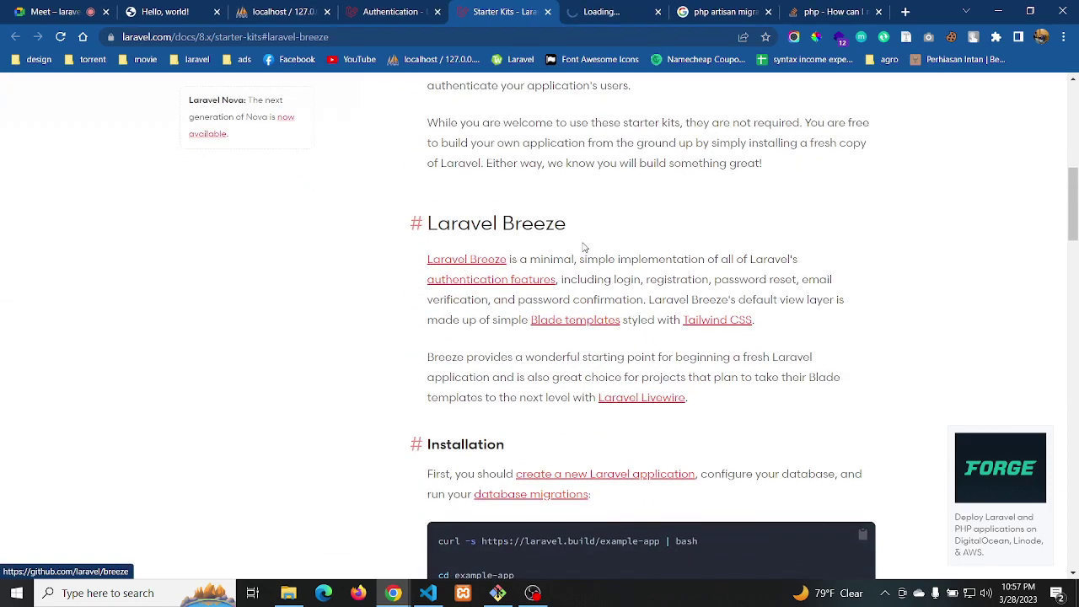
click(603, 12)
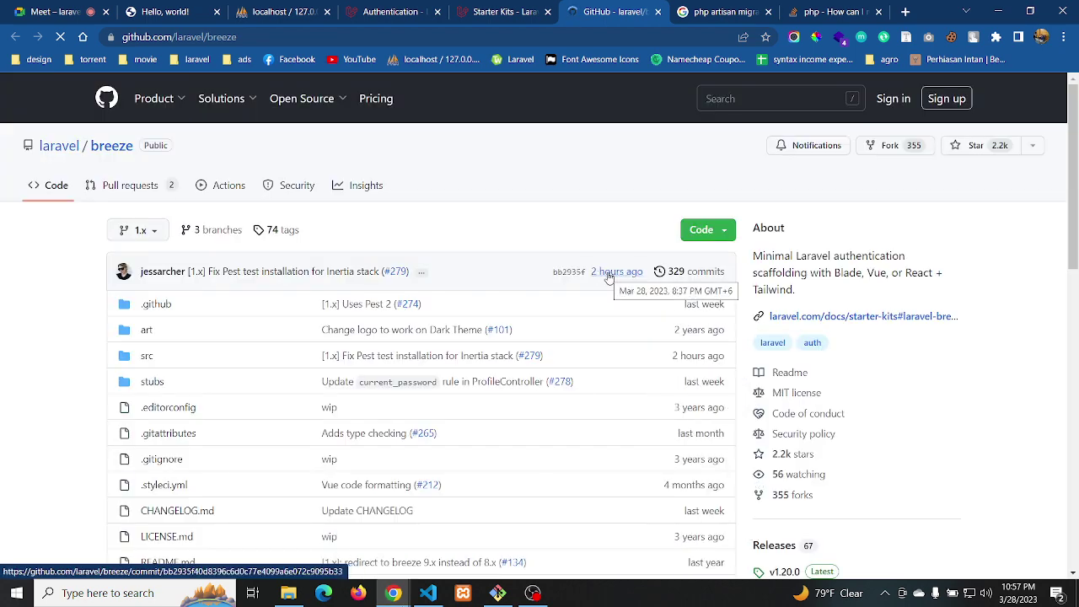
drag(1069, 198, 1074, 342)
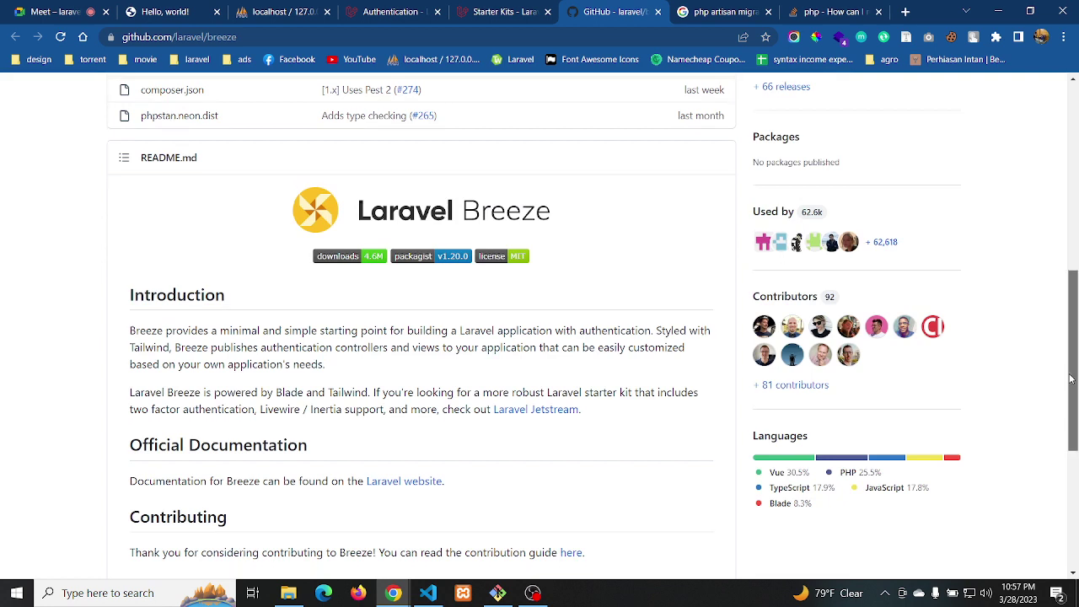
click(528, 413)
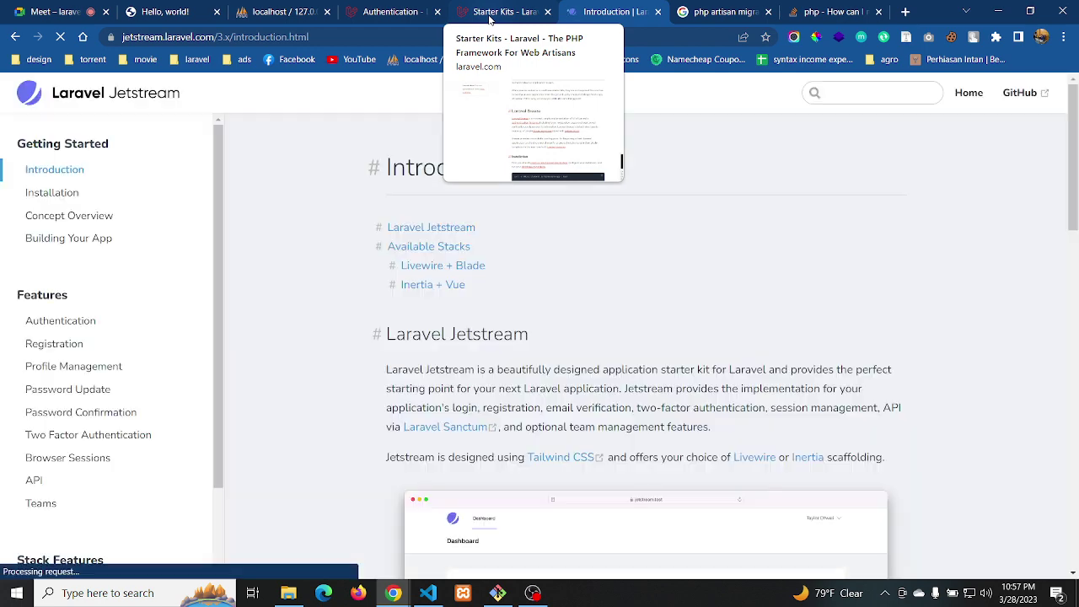
Change the Git Bash terminal into the news folder with cd news, then close it
click(498, 593)
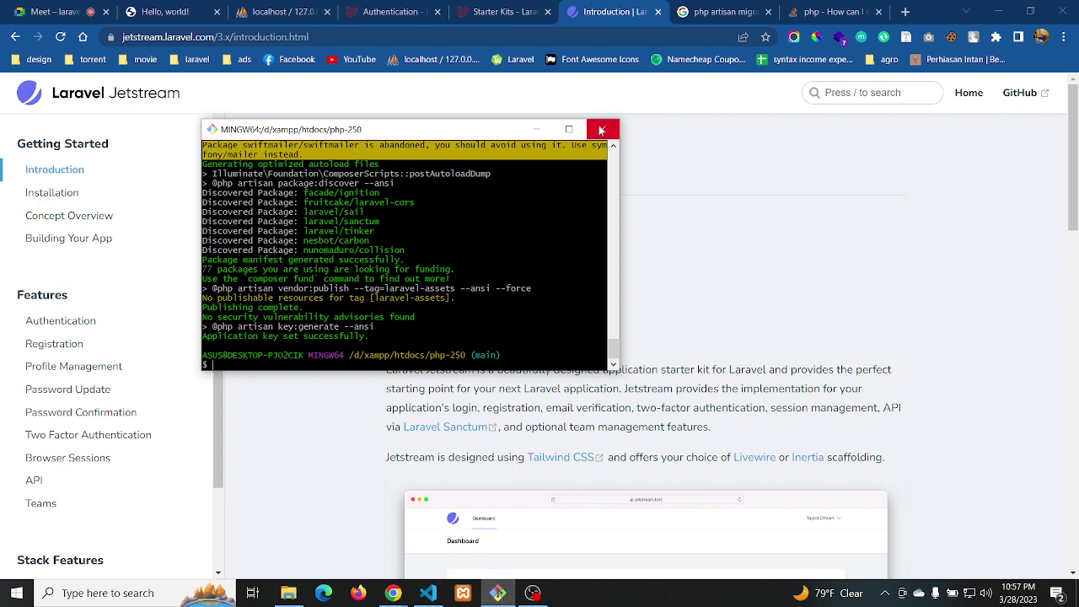
text(cd news)
key(Return)
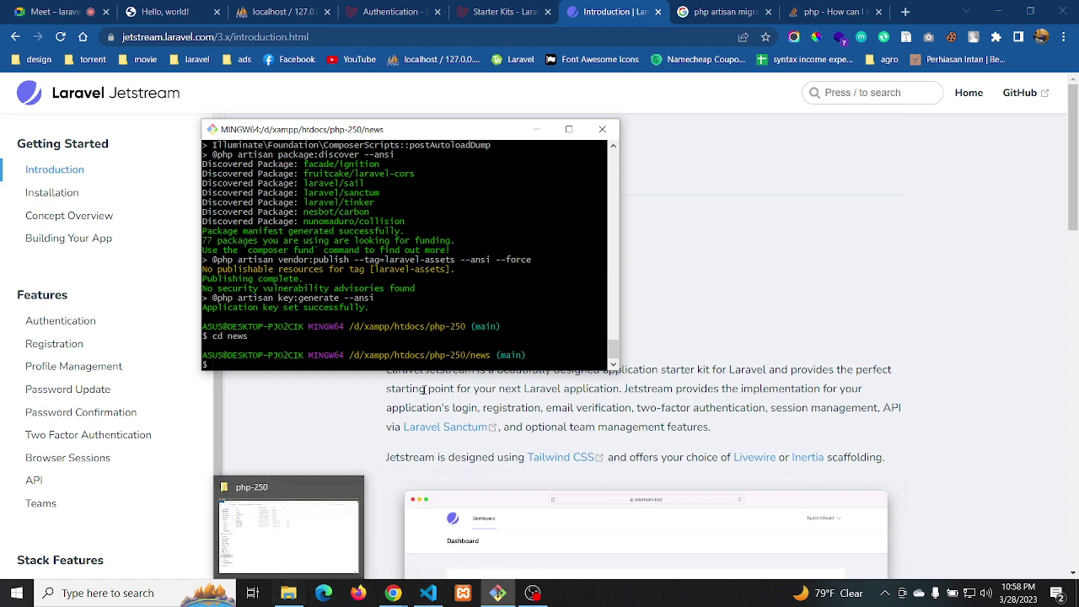
click(594, 133)
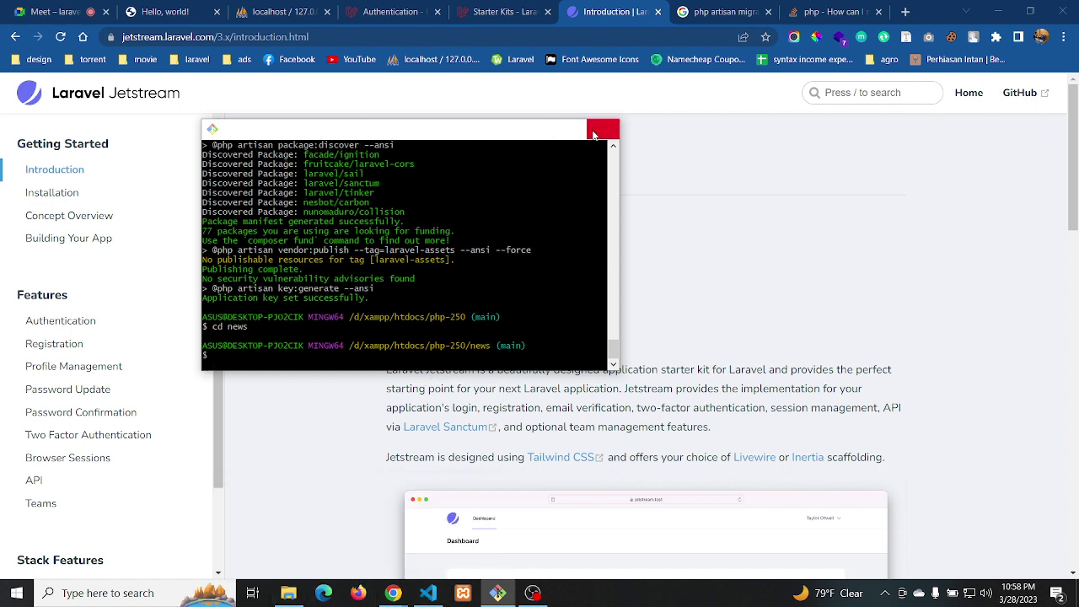
Open a Git Bash terminal in the news project folder from File Explorer
click(301, 596)
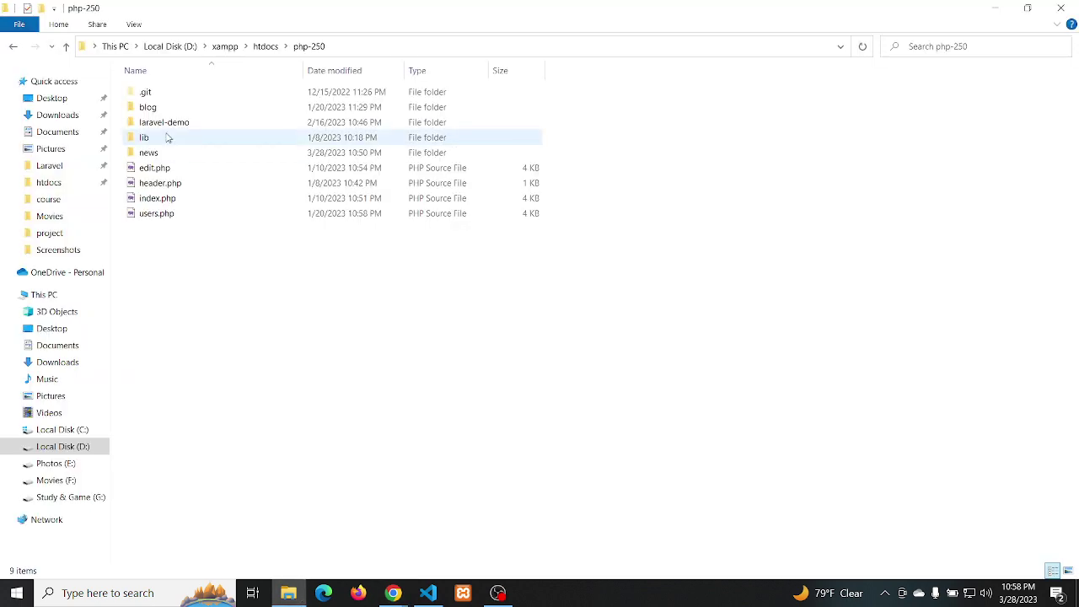
double_click(150, 157)
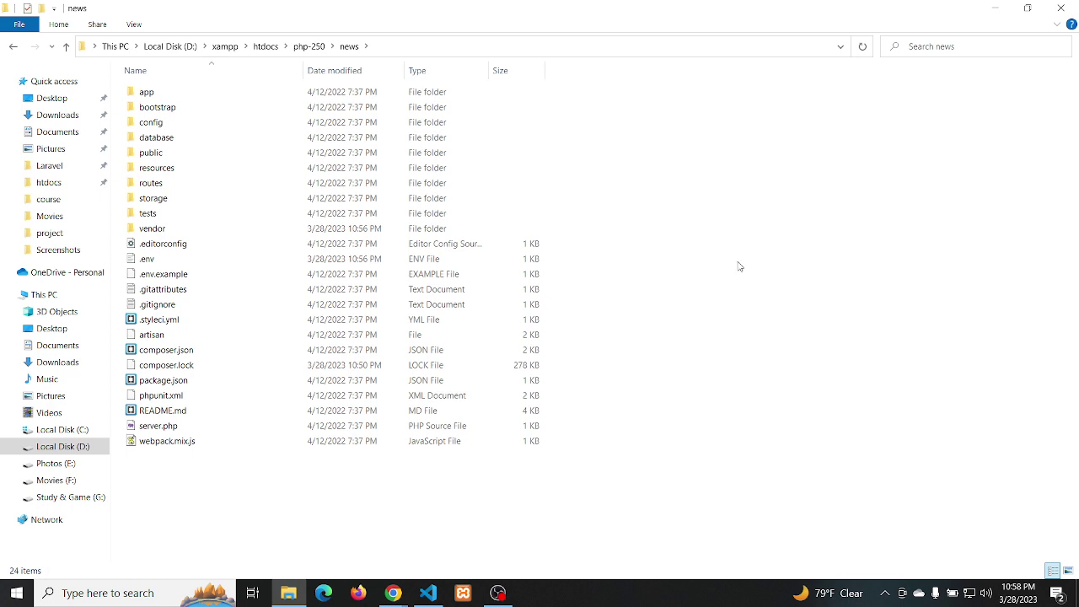
right_click(670, 252)
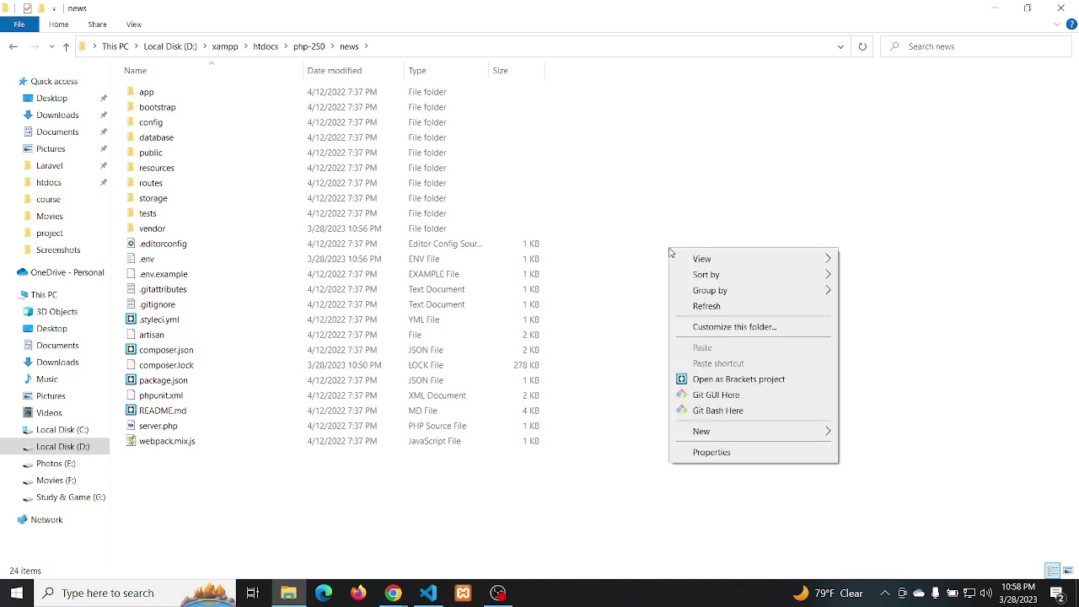
click(705, 411)
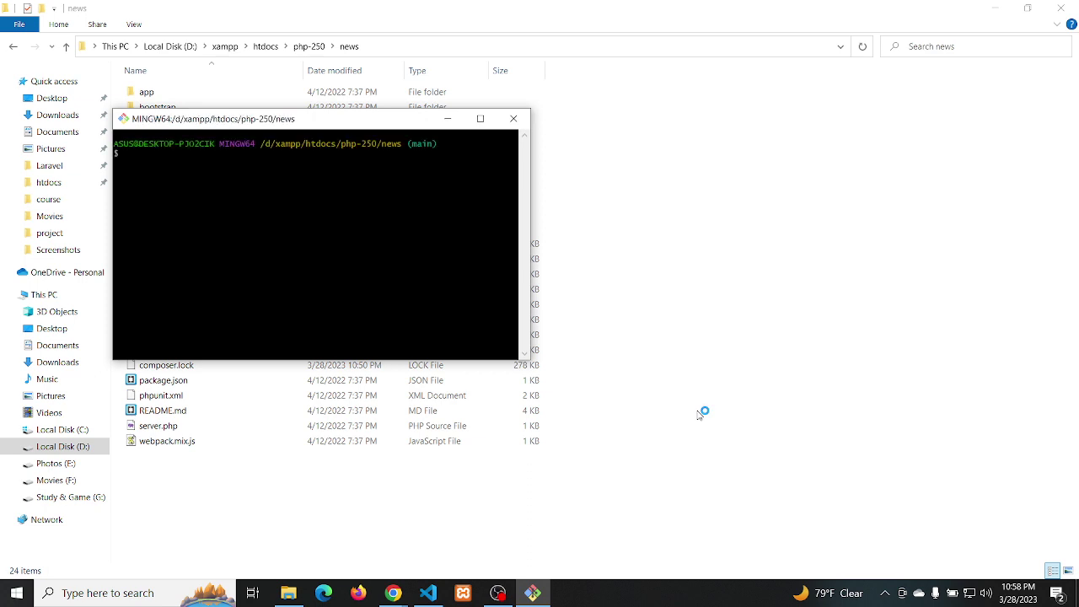
text(cd news)
key(BackSpace)
key(BackSpace)
key(BackSpace)
key(BackSpace)
key(BackSpace)
key(BackSpace)
text(php artisan)
key(Return)
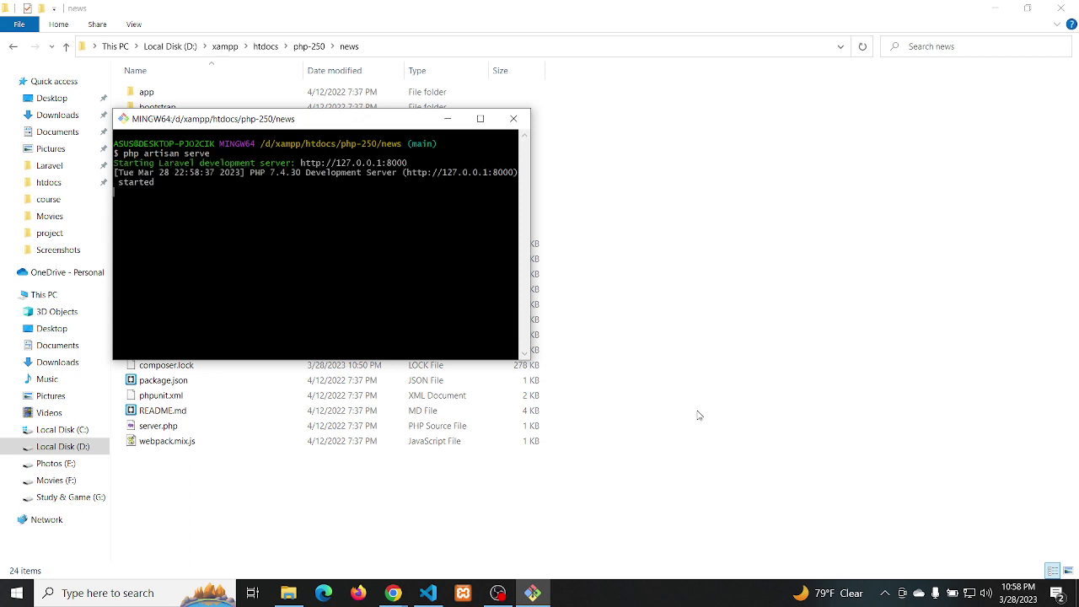
click(400, 595)
click(337, 528)
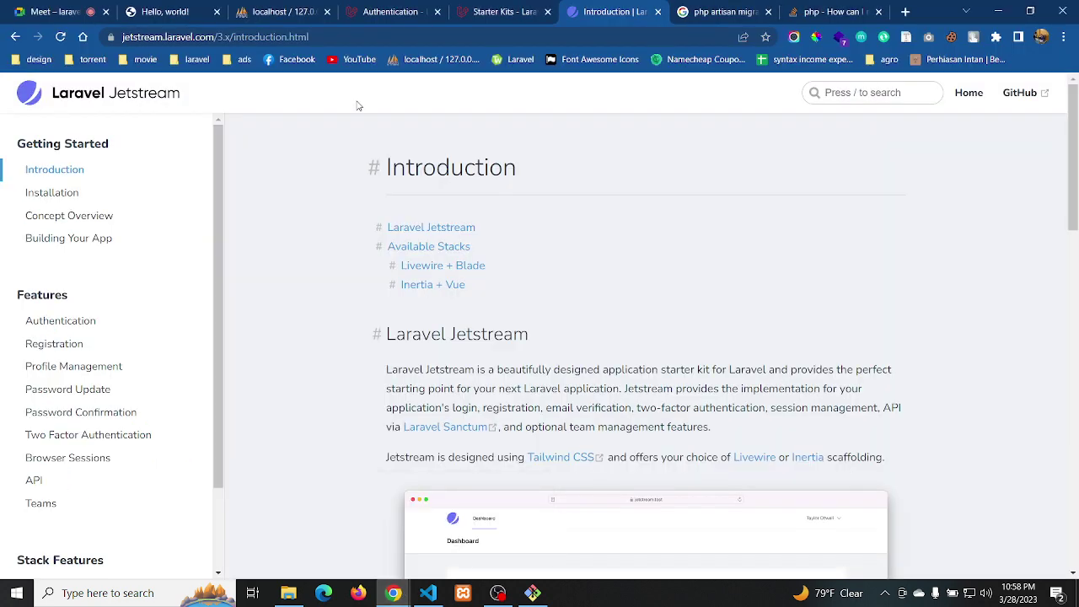
click(187, 11)
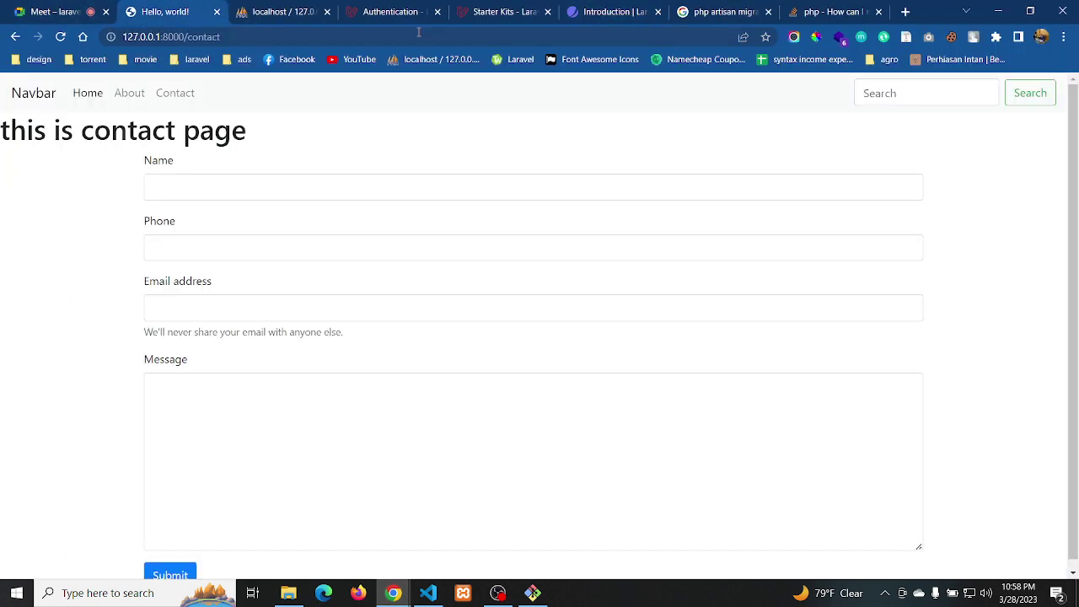
Load the Laravel v8.83.27 welcome page at 127.0.0.1:8000, then read Jetstream's Introduction to Inertia + Vue
click(519, 61)
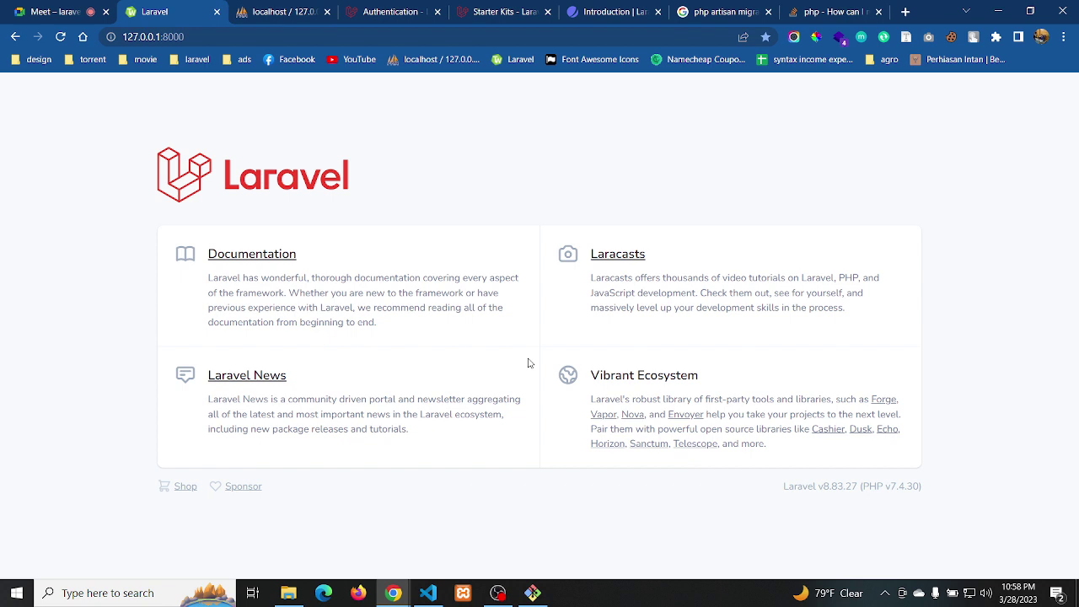
click(590, 17)
scroll(548, 389, down, 4)
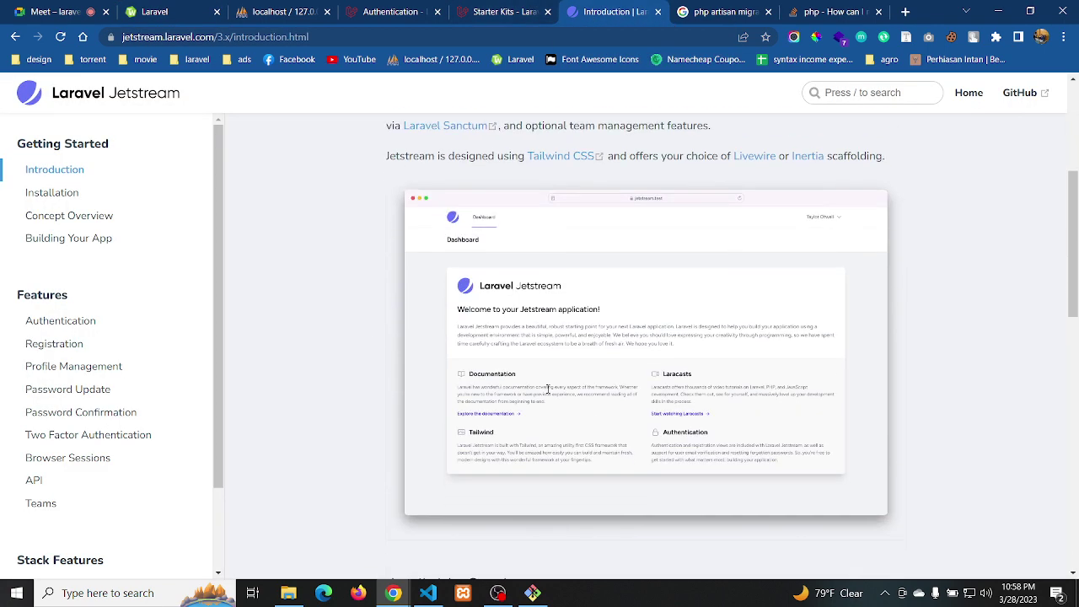
scroll(548, 391, down, 5)
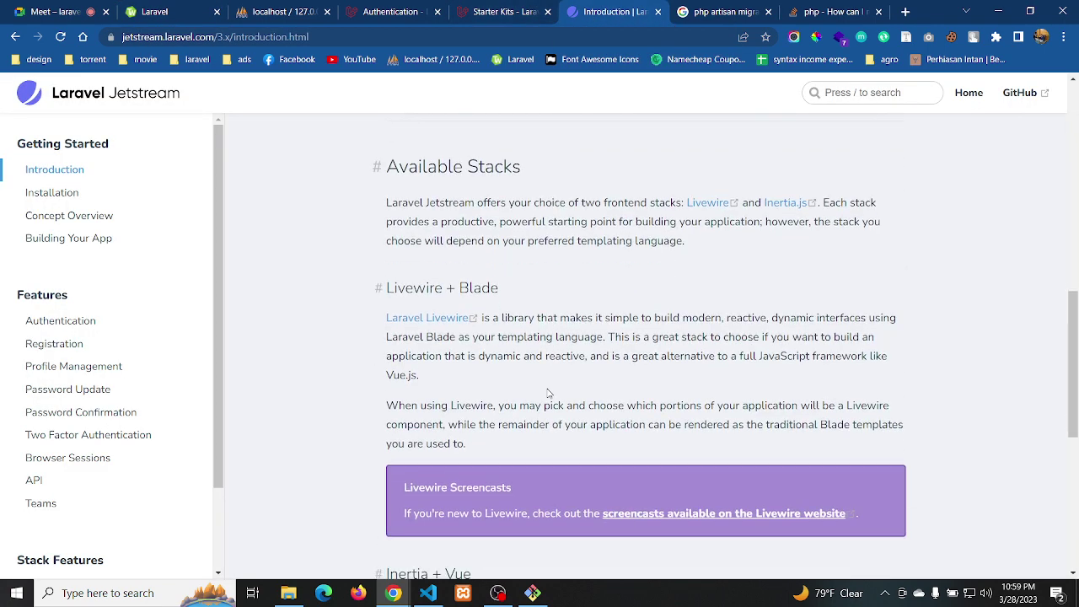
drag(1071, 306, 1074, 533)
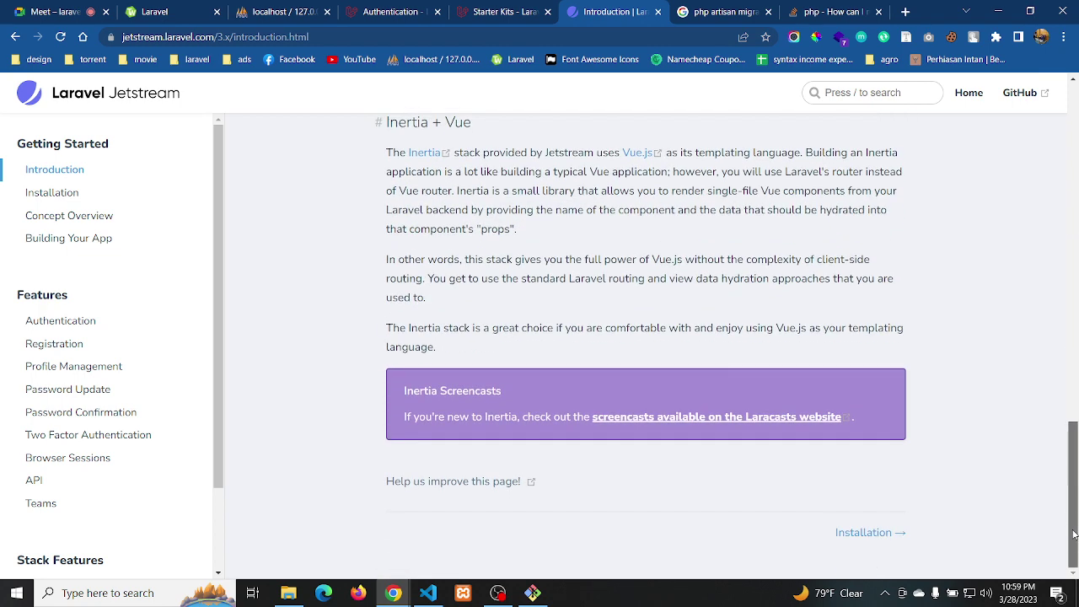
Go to the Jetstream Installation page and select the composer require laravel/jetstream command
click(858, 535)
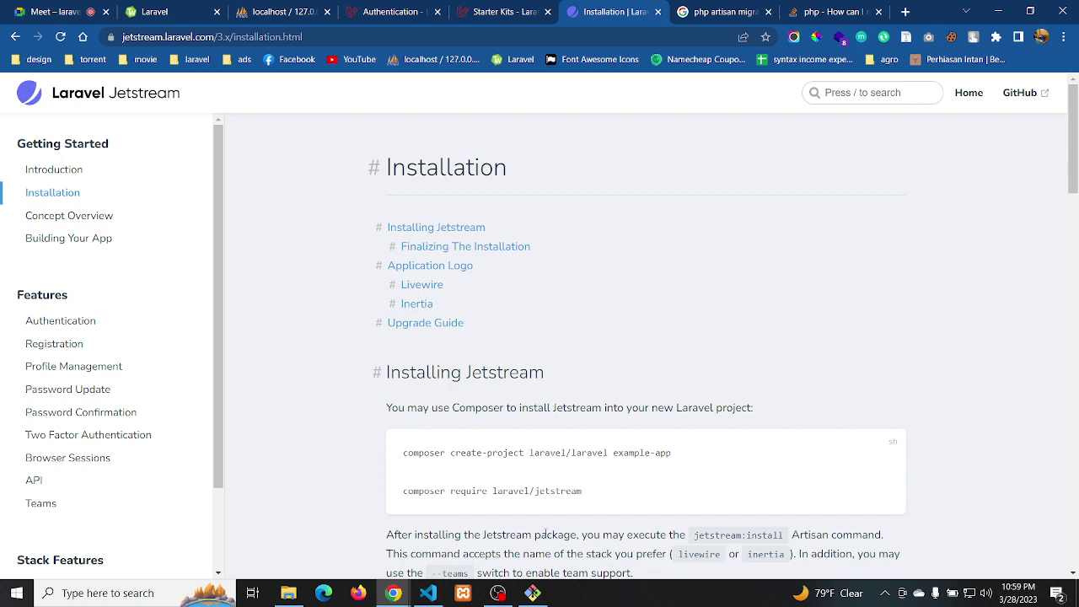
scroll(624, 382, down, 3)
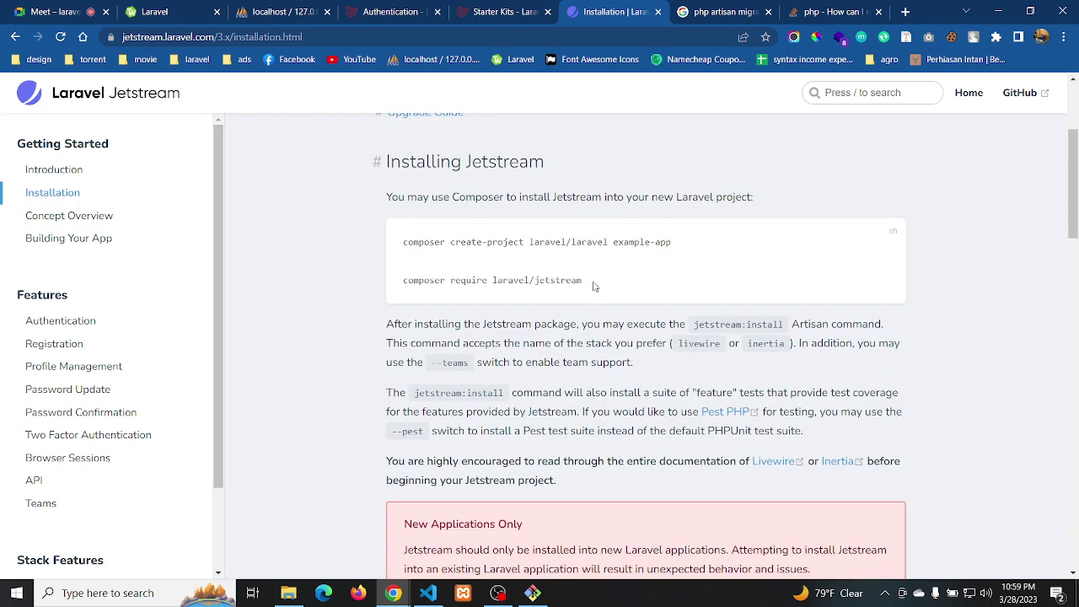
drag(592, 286, 401, 292)
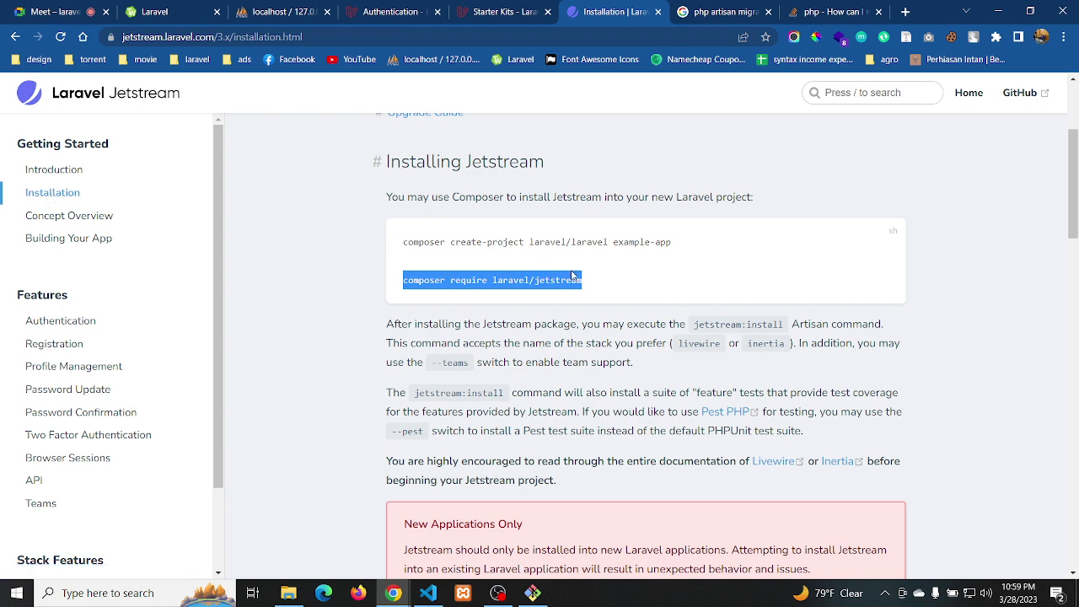
click(628, 302)
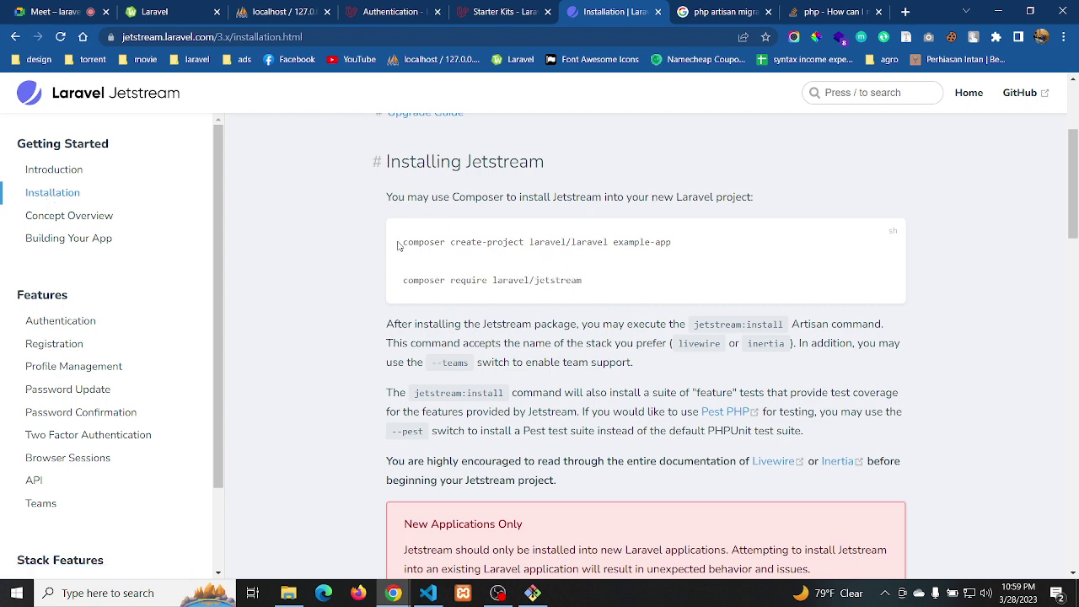
drag(399, 245, 718, 239)
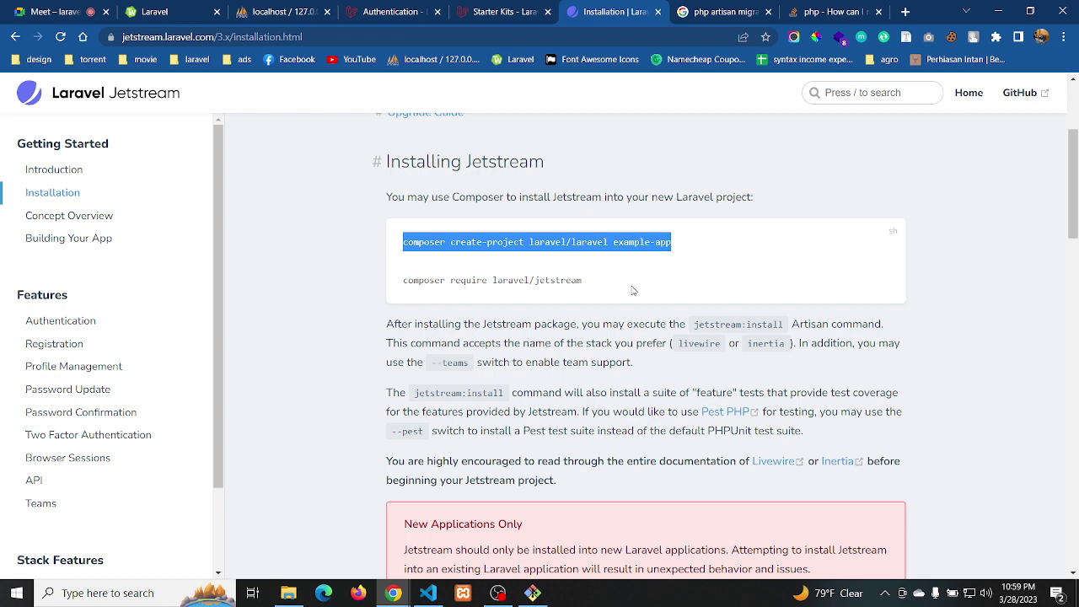
drag(600, 285, 401, 295)
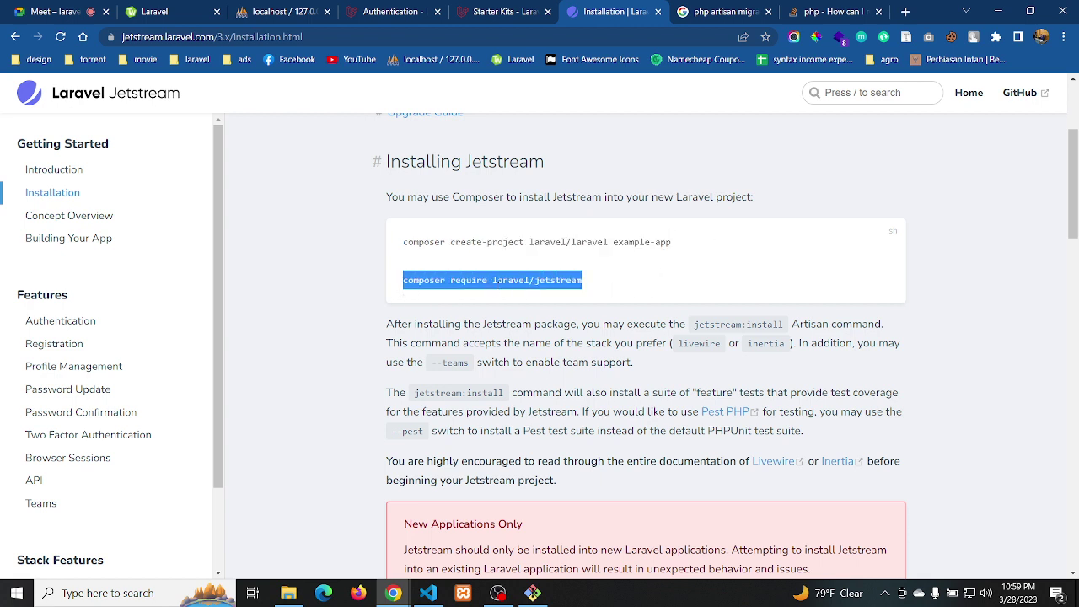
click(533, 593)
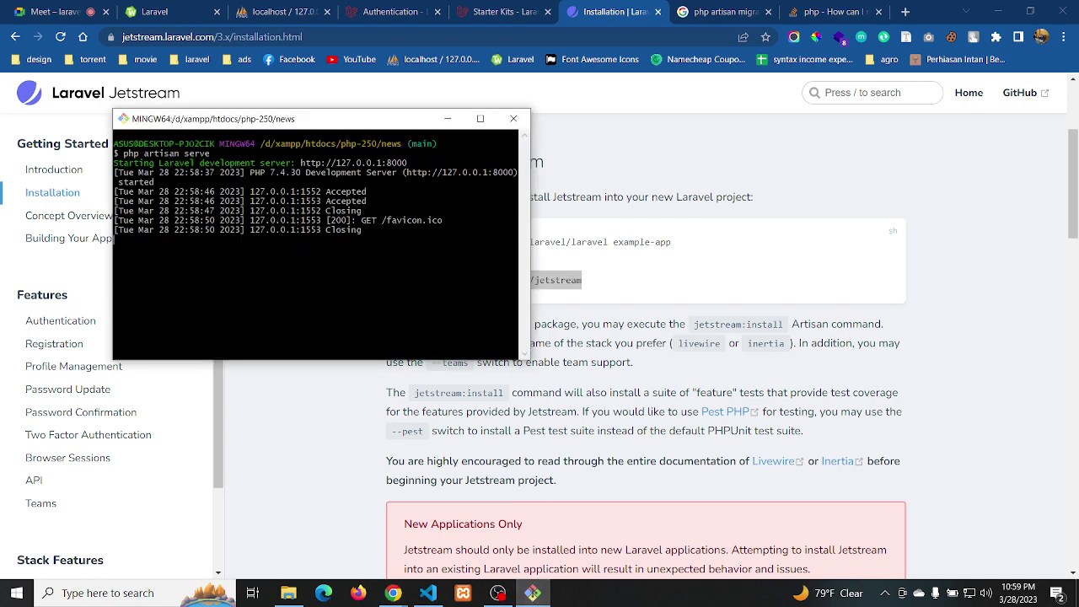
Stop the dev server and run the pasted composer require laravel/jetstream in the news project
key(ctrl+c)
right_click(164, 260)
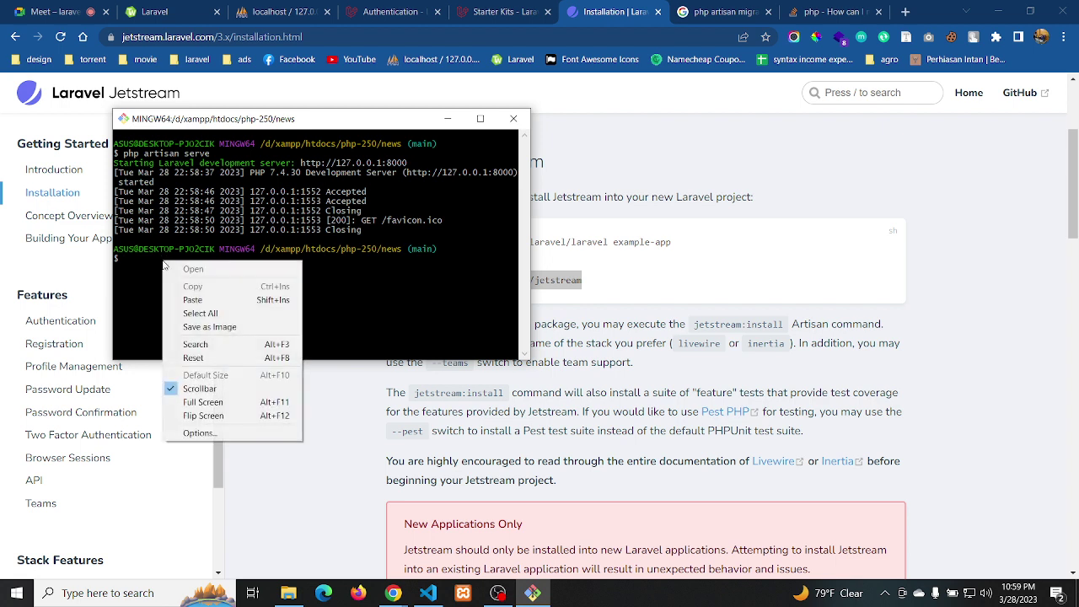
click(202, 300)
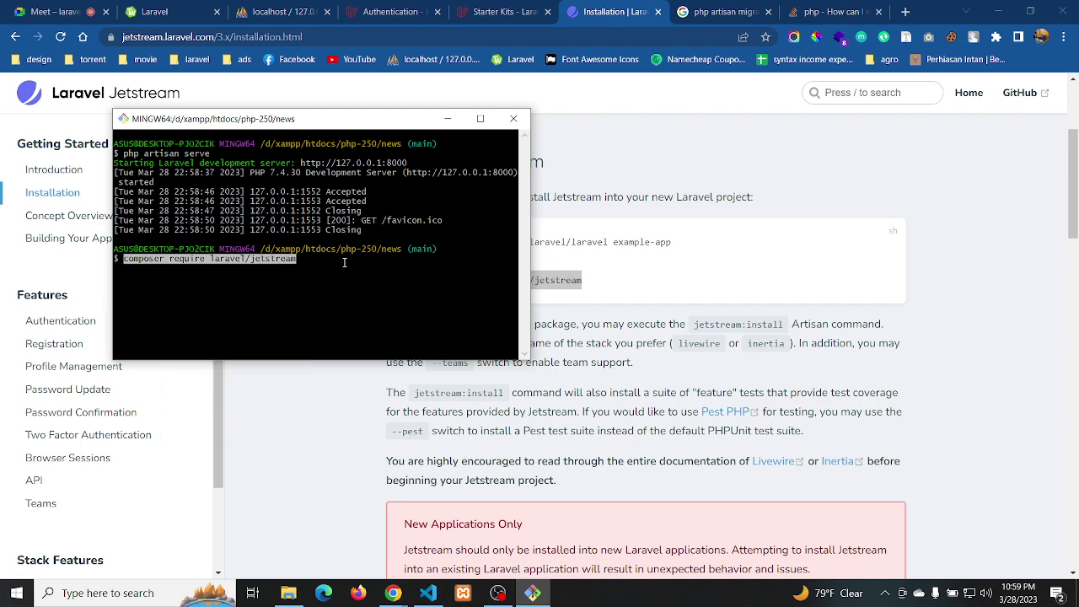
key(Return)
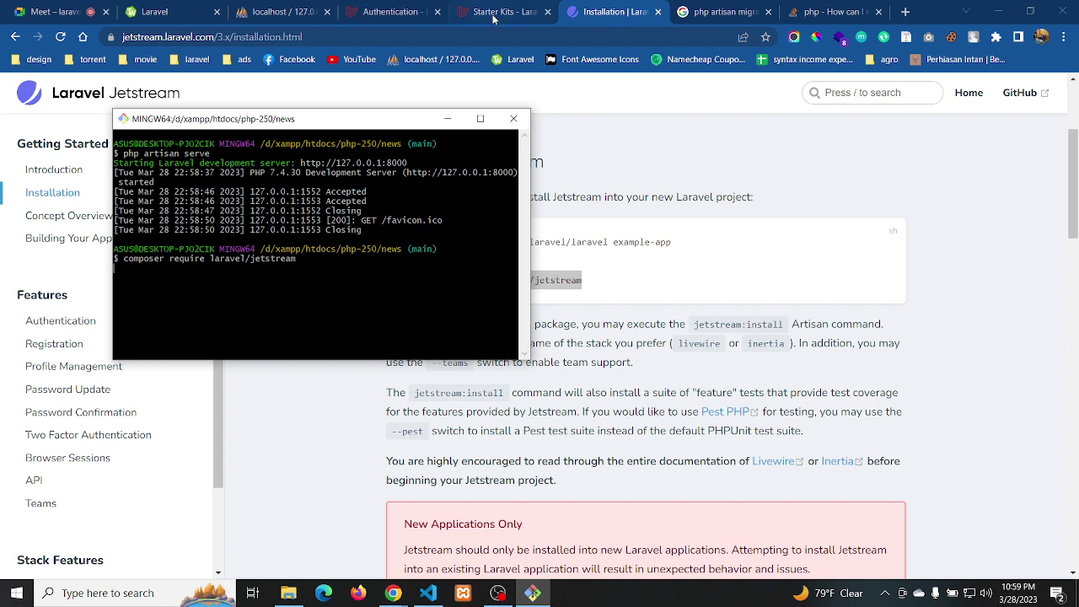
click(286, 11)
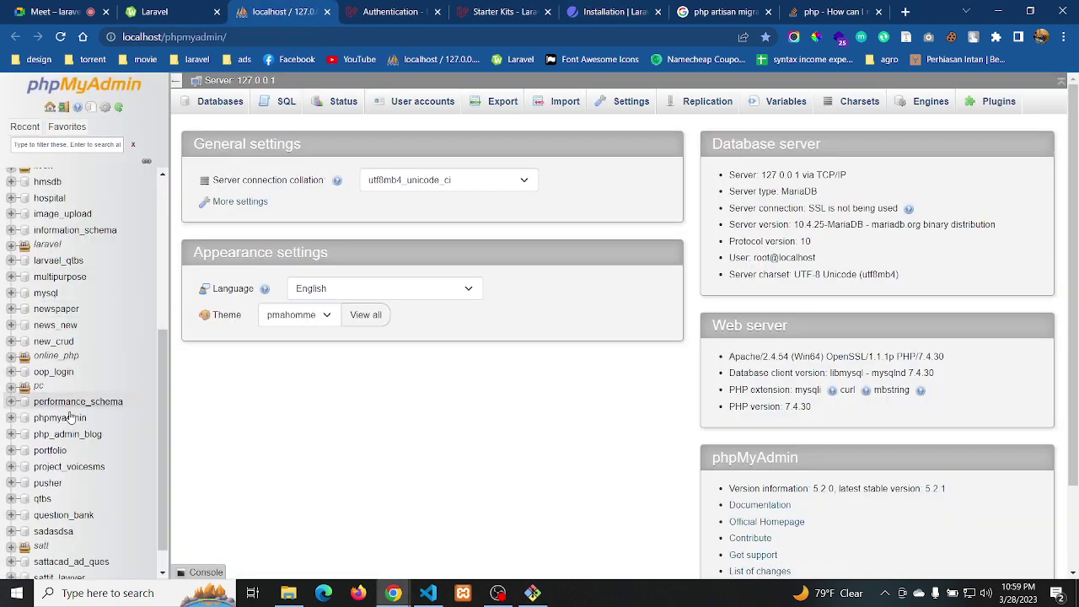
Expand online_php and its class group in phpMyAdmin's tree, then go to the Databases page
scroll(69, 421, down, 1)
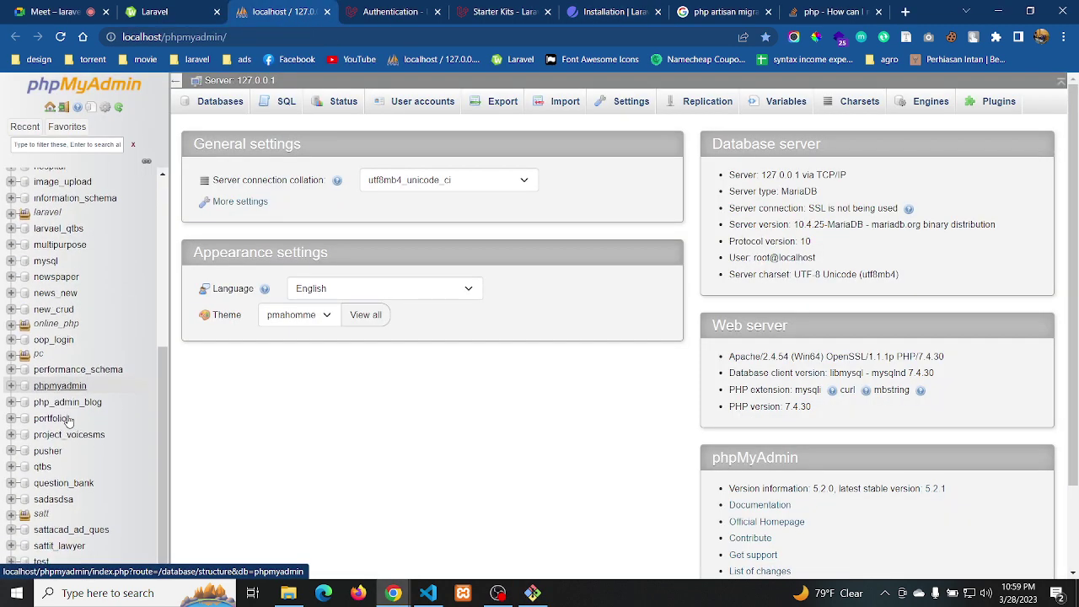
click(10, 324)
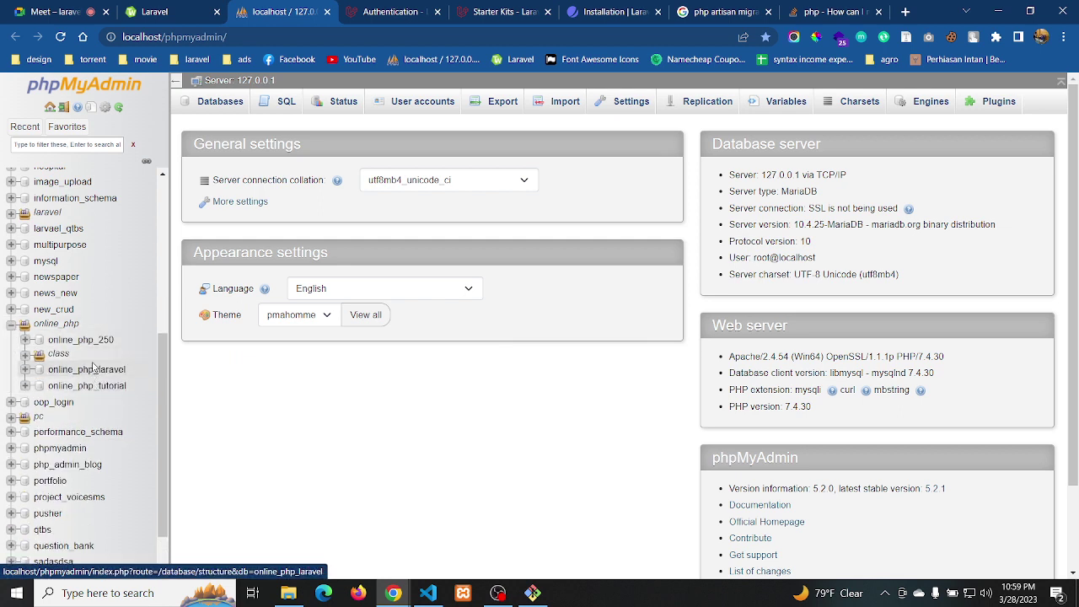
click(25, 355)
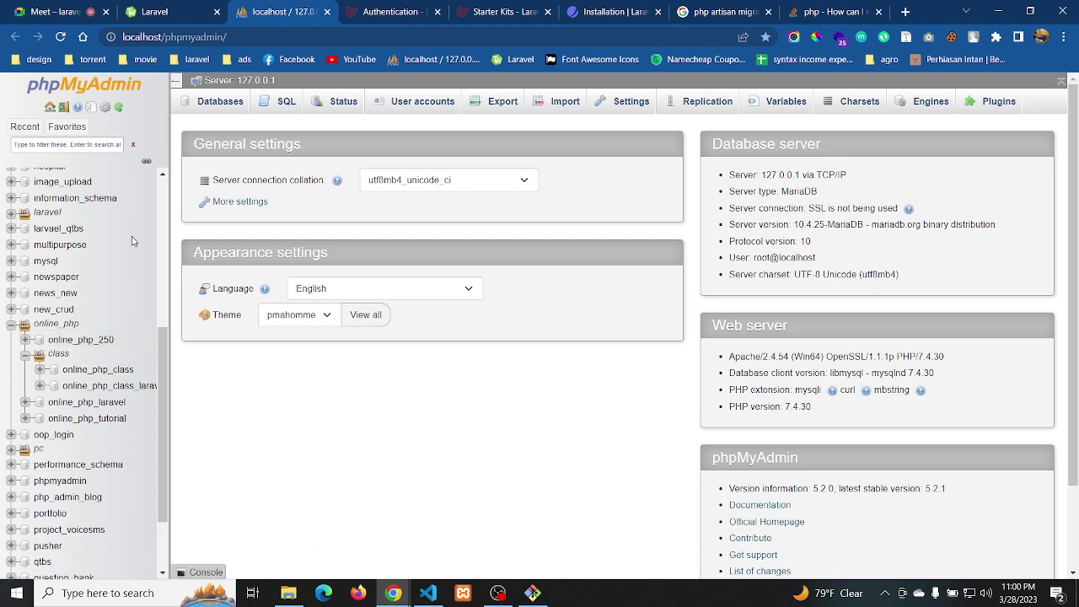
drag(165, 342, 167, 176)
click(42, 178)
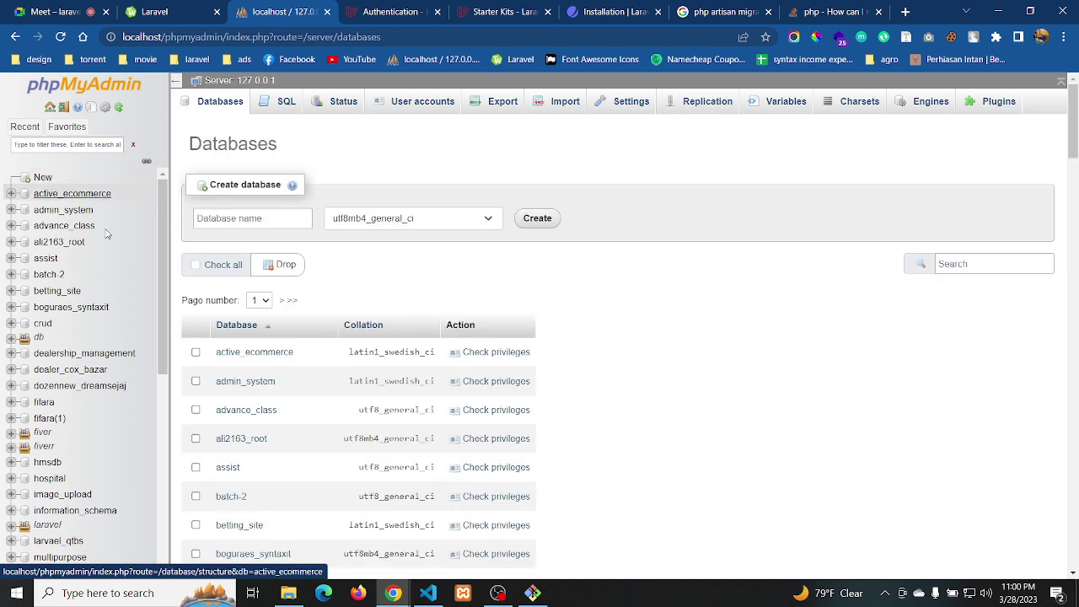
Enter online_laravel_news as the new database name in phpMyAdmin and create it
click(257, 218)
text(online_)
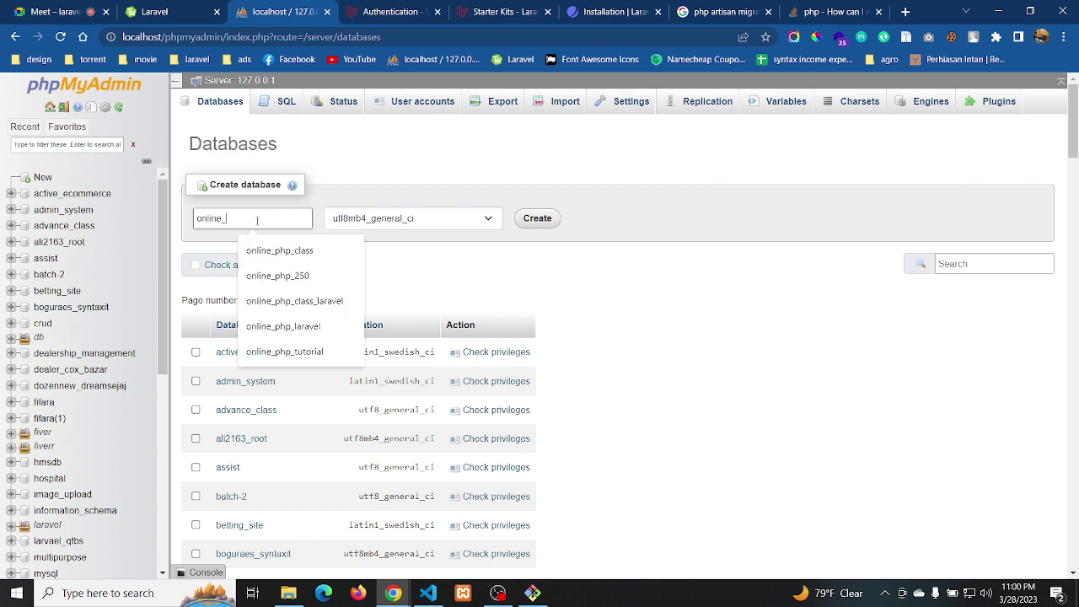
text(laravel)
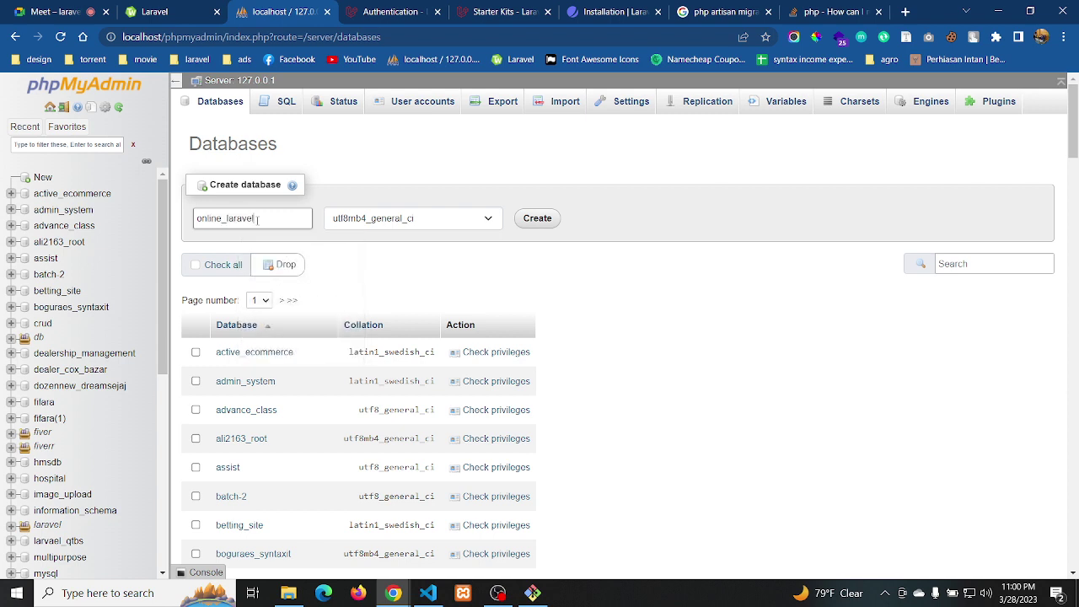
text(_news)
key(ctrl+a)
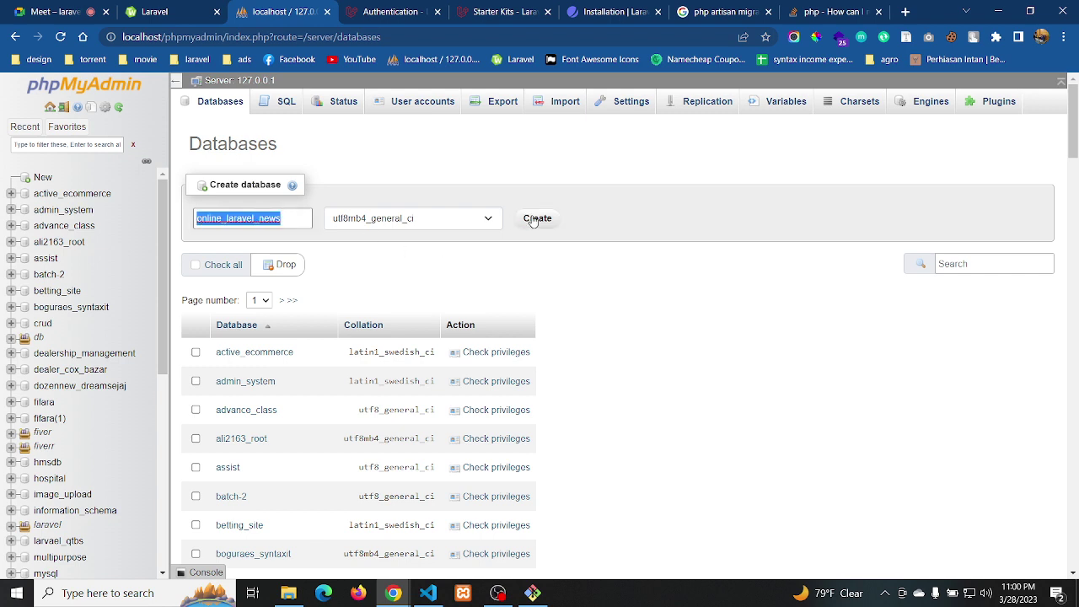
click(534, 218)
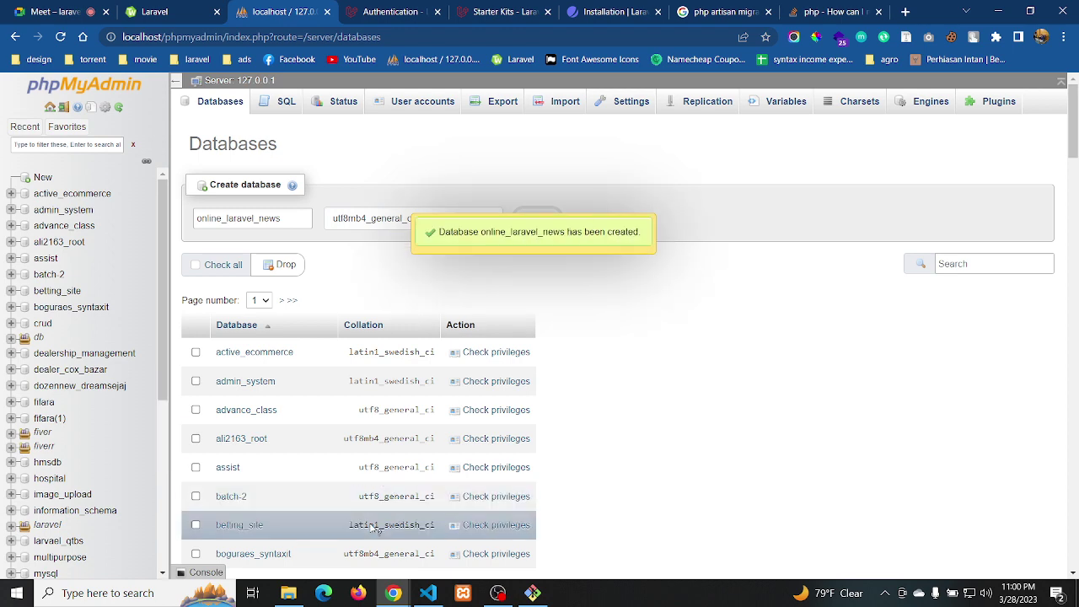
Switch to VS Code and open the news project folder via File > Open Folder
click(287, 593)
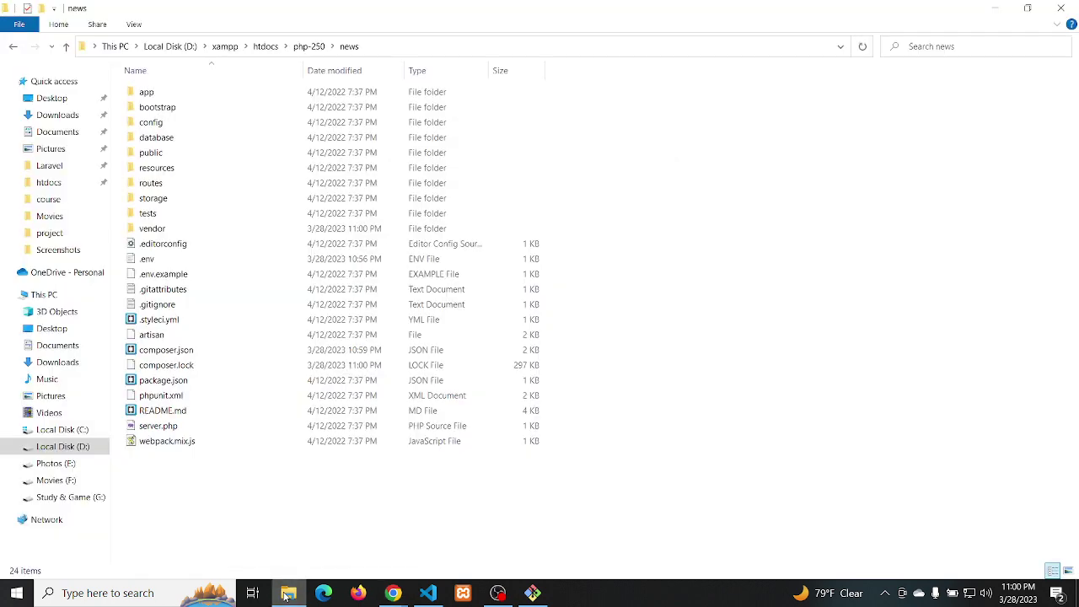
click(287, 593)
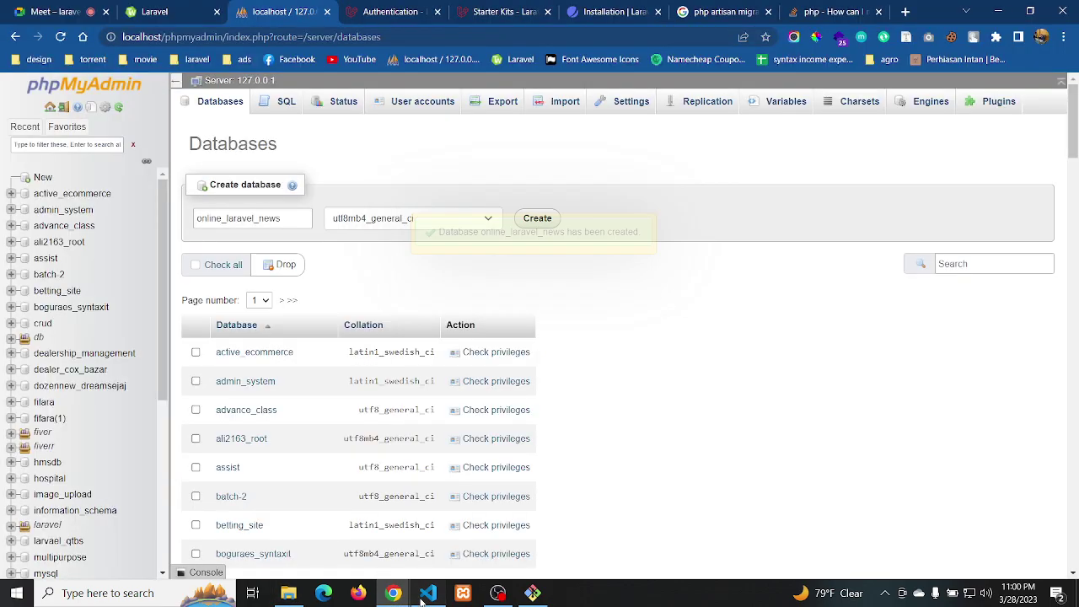
click(428, 593)
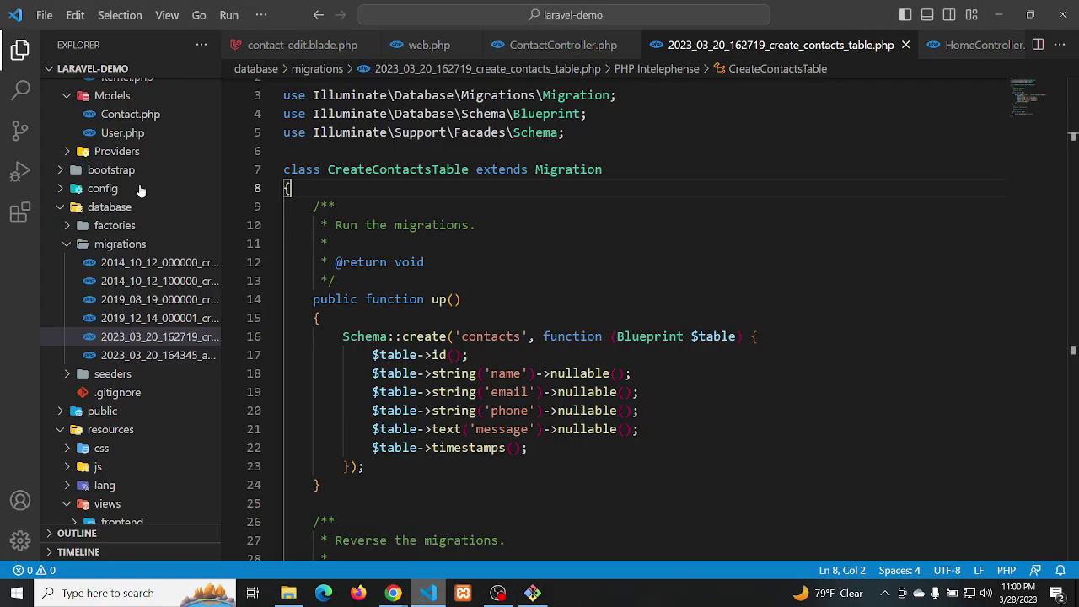
click(44, 15)
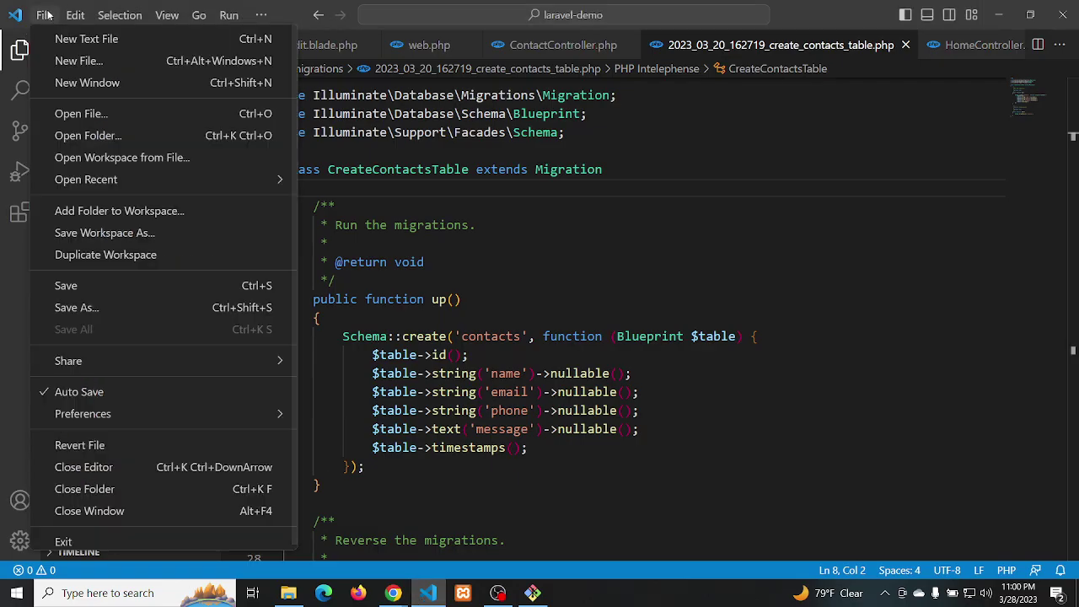
click(82, 136)
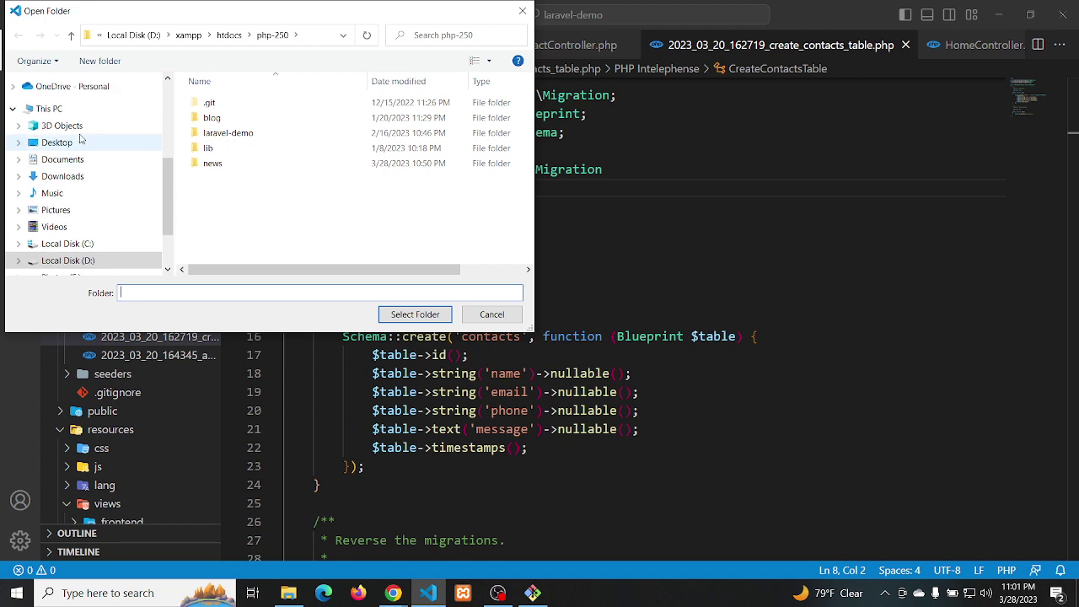
click(214, 163)
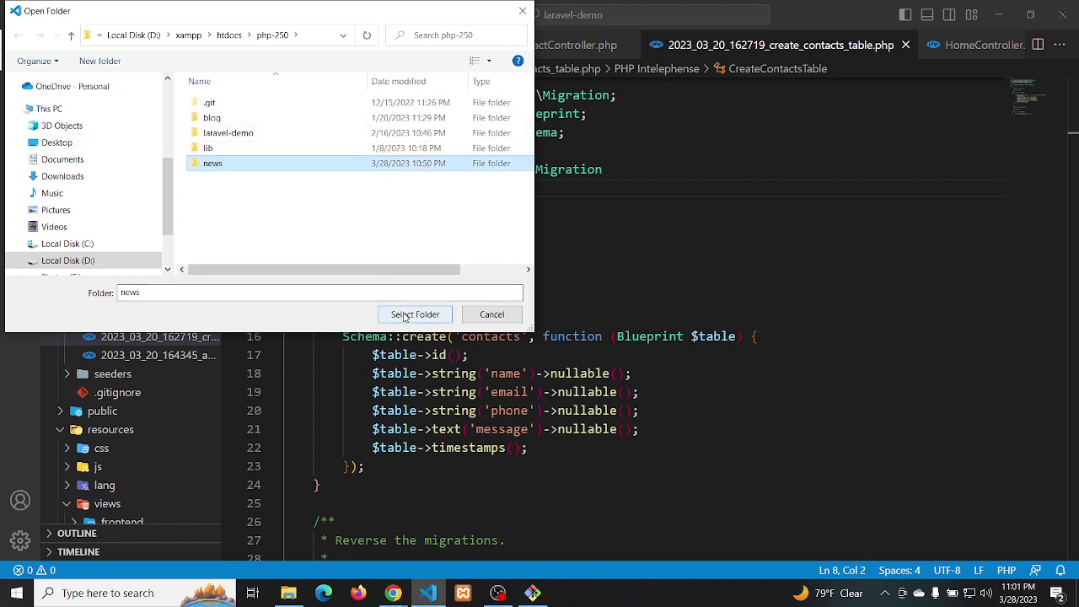
click(404, 313)
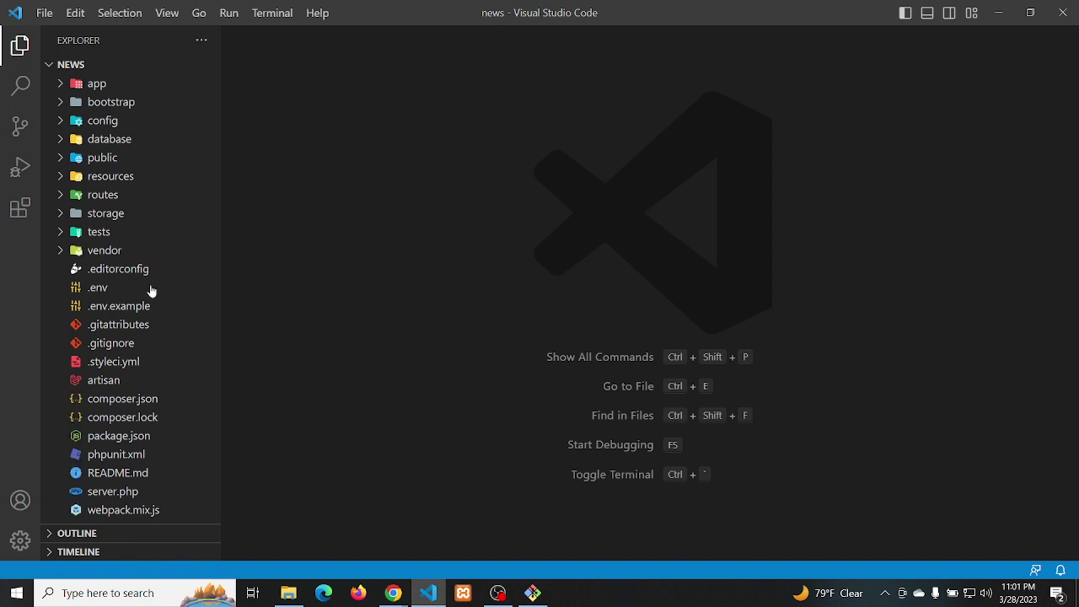
Change DB_DATABASE in .env from laravel to online_laravel_news and save the file
click(101, 289)
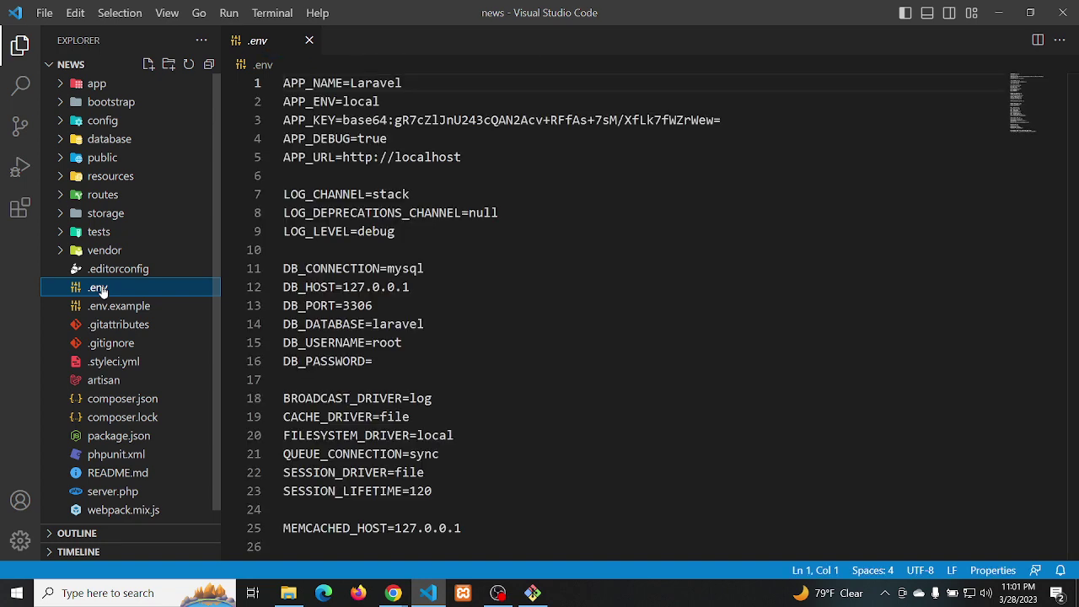
double_click(392, 326)
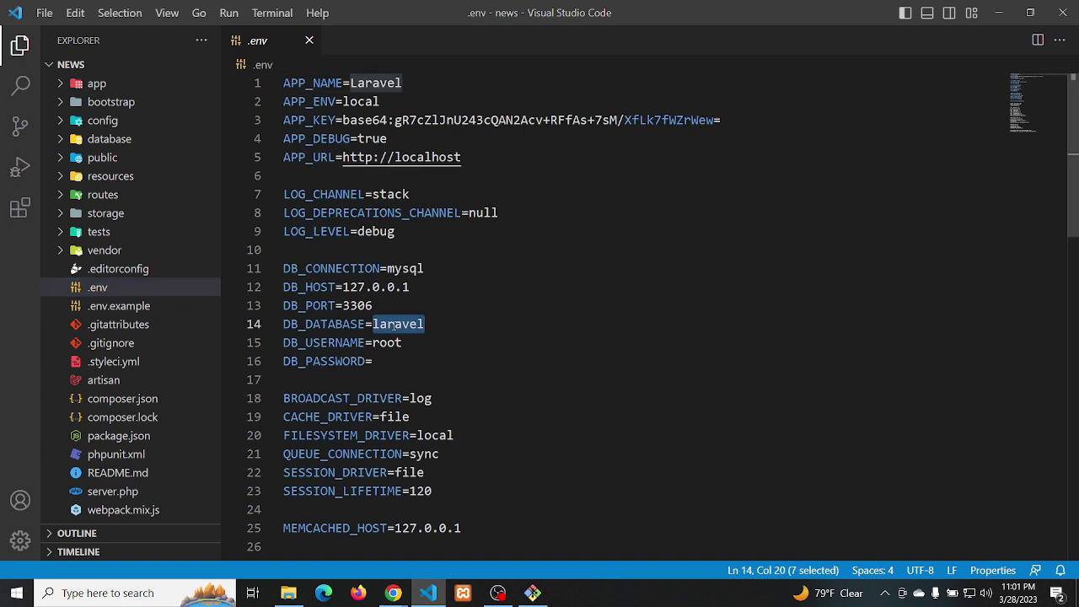
text(online_laravel_news)
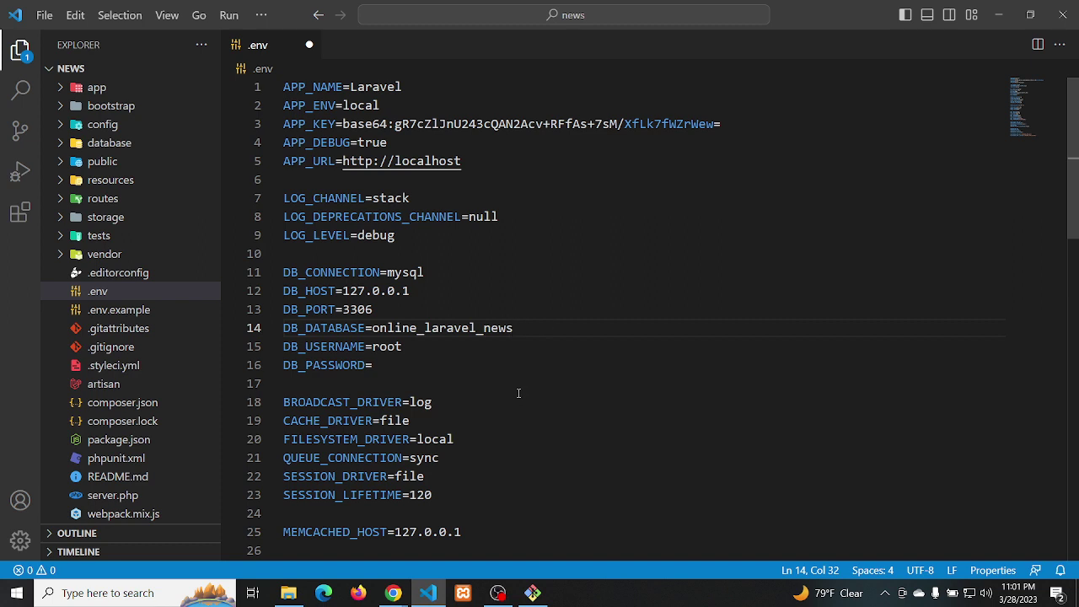
key(ctrl+s)
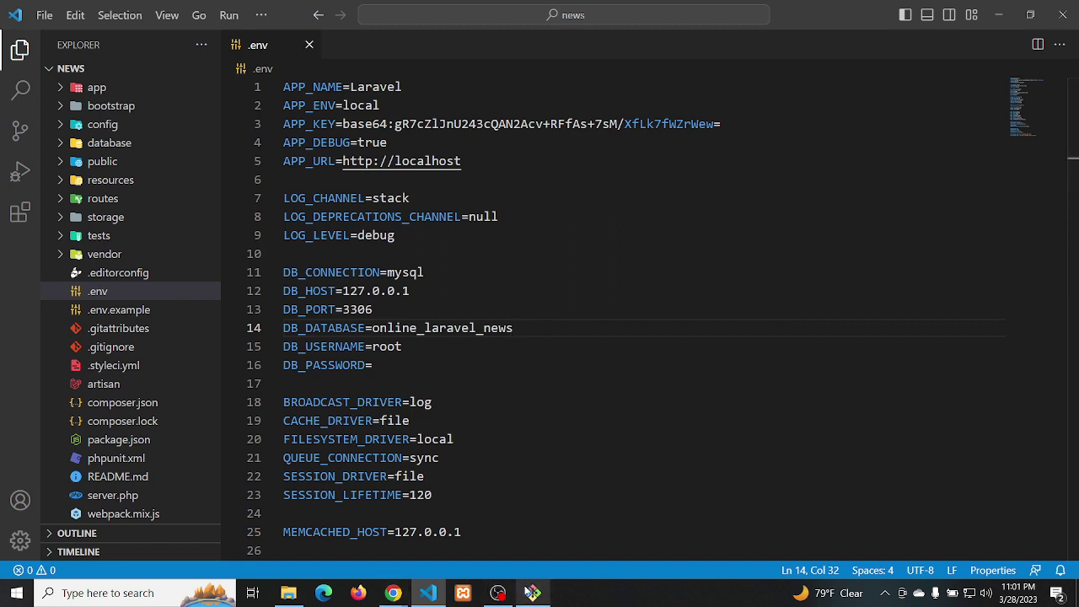
click(532, 593)
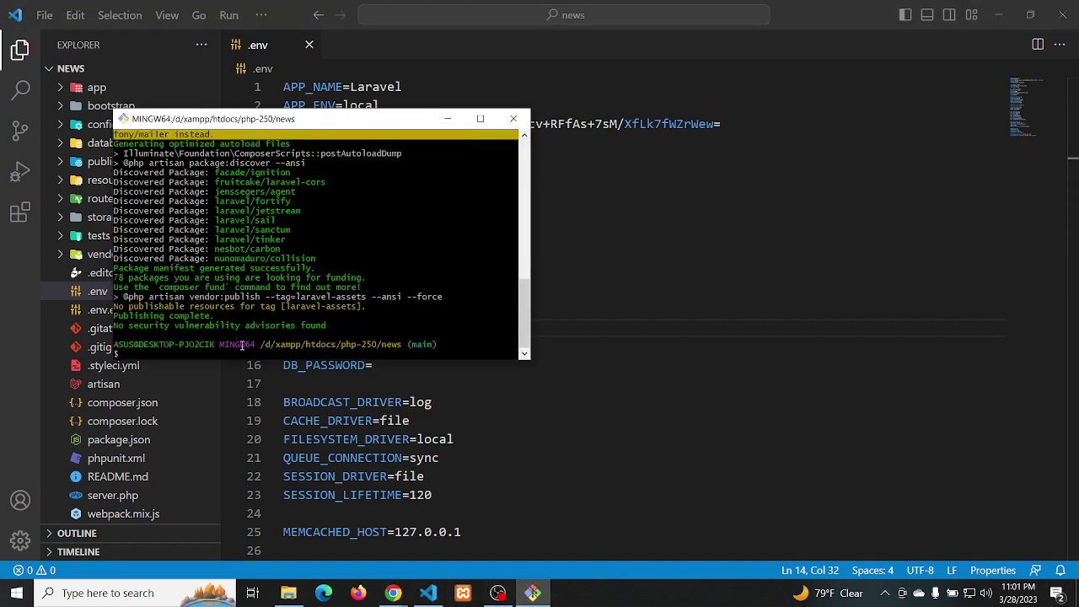
key(alt+Tab)
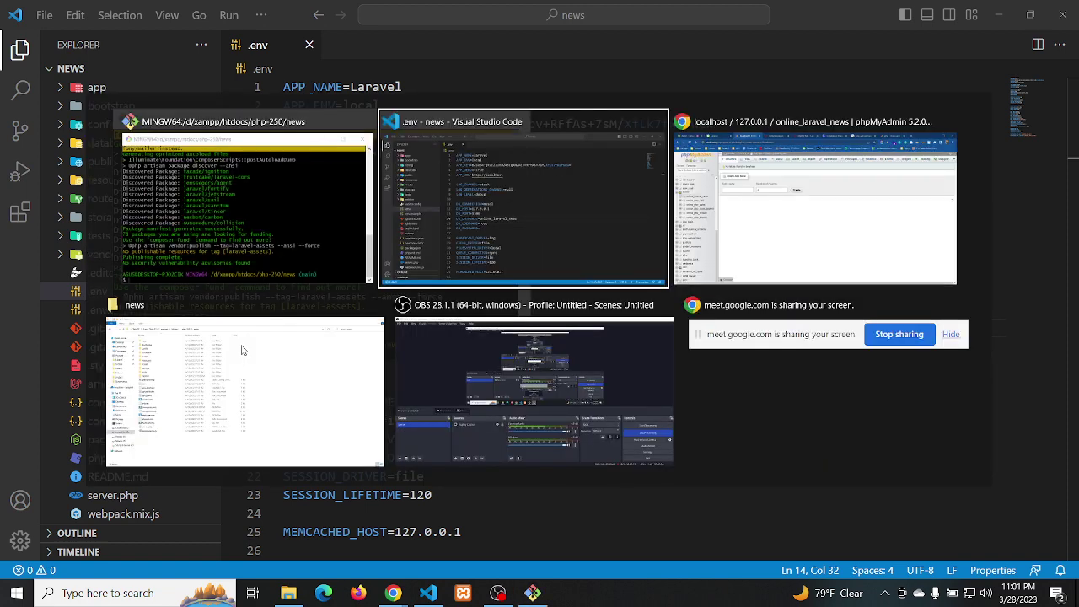
Copy 'php artisan jetstream:install livewire' from the Jetstream Installation docs, then return to Git Bash
key(alt+Tab)
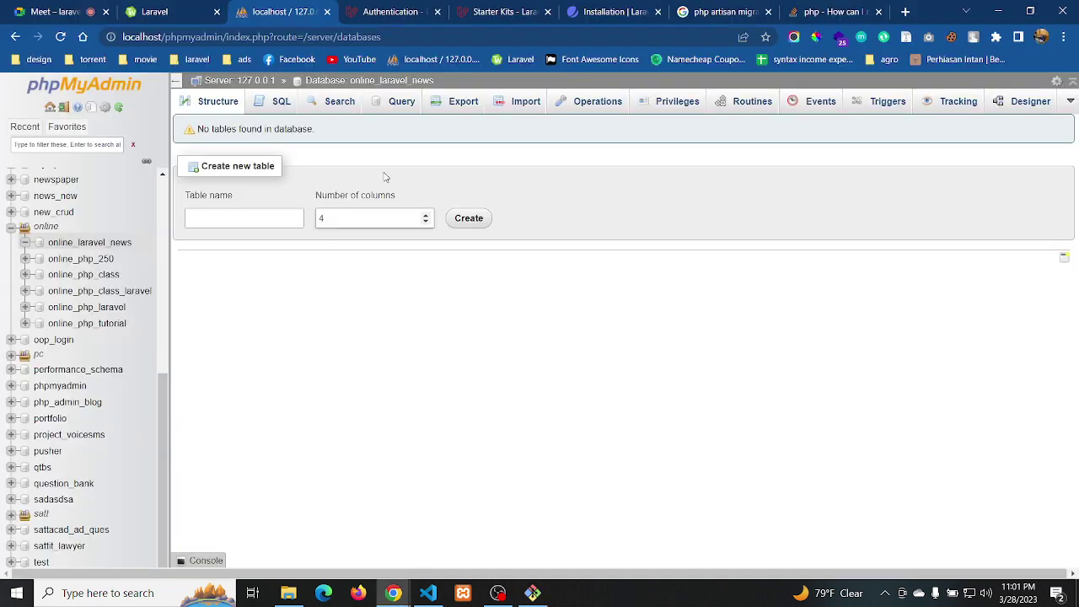
click(590, 12)
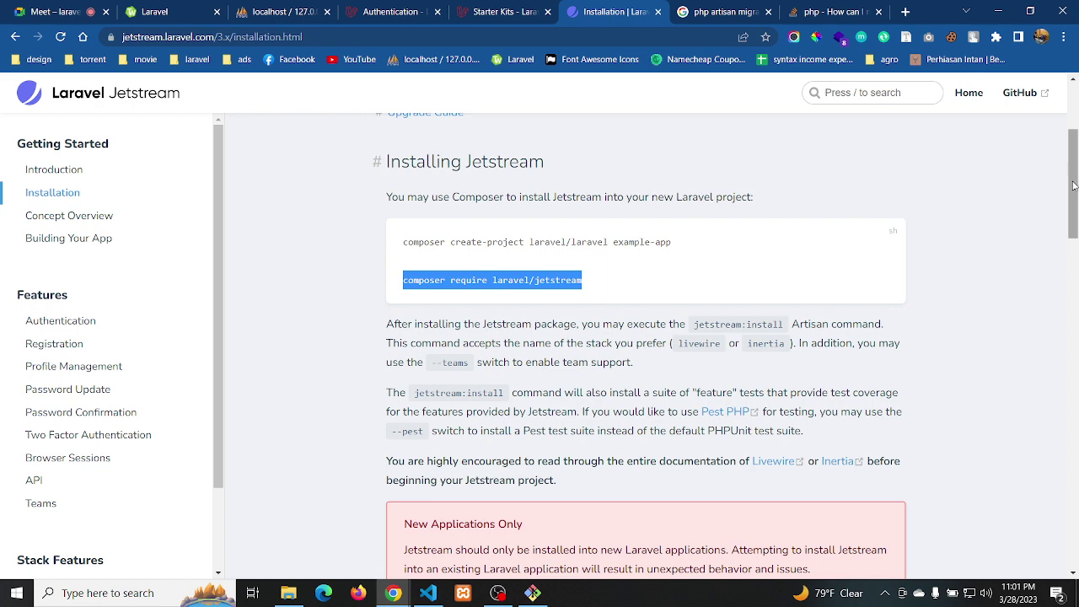
drag(1072, 192, 1072, 242)
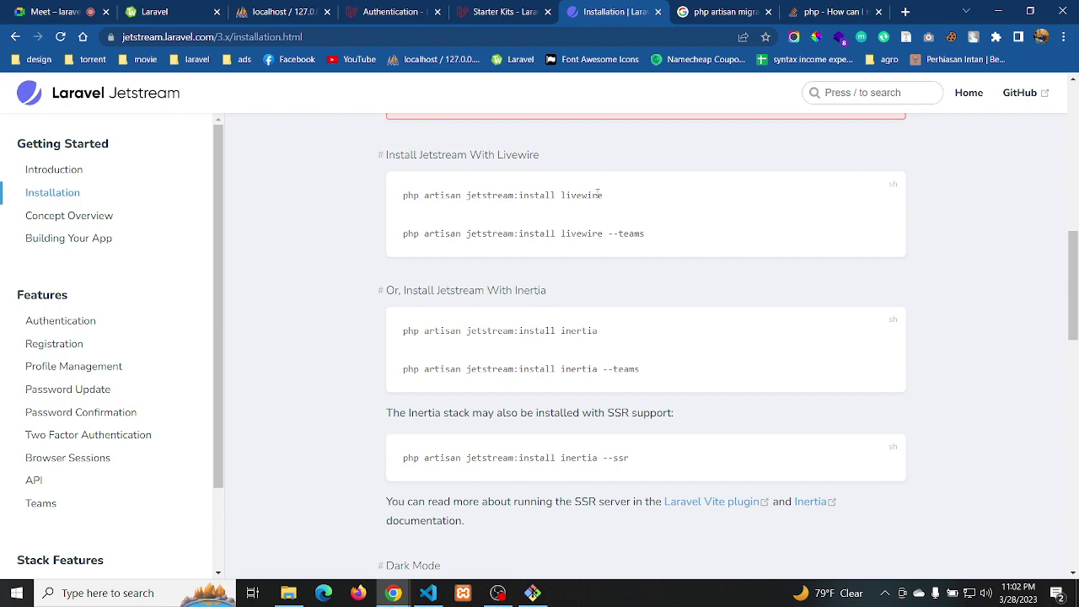
drag(605, 197, 380, 207)
key(super+c)
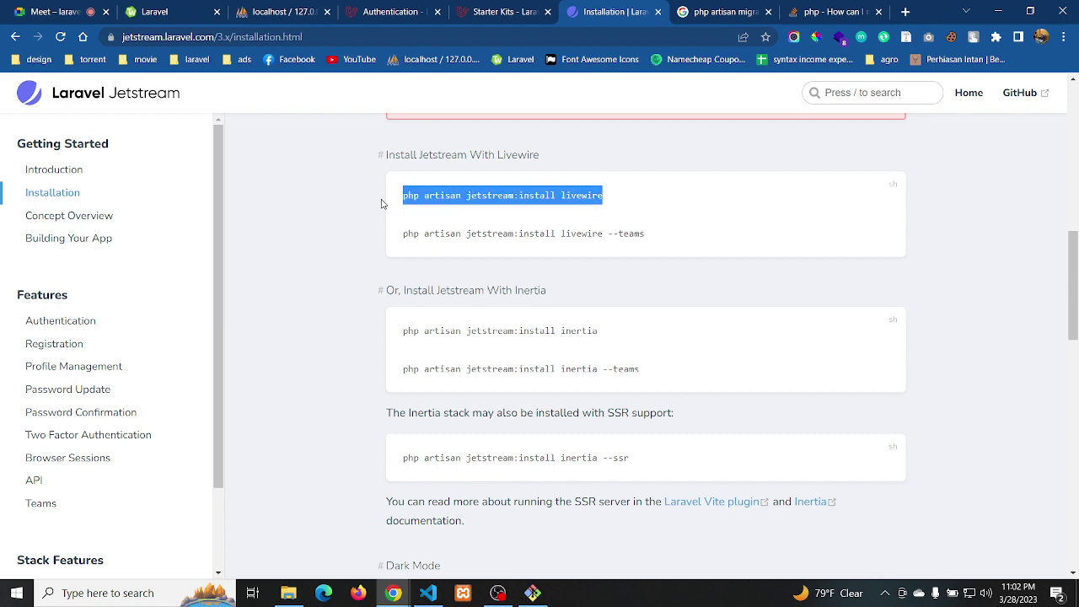
key(alt+Tab)
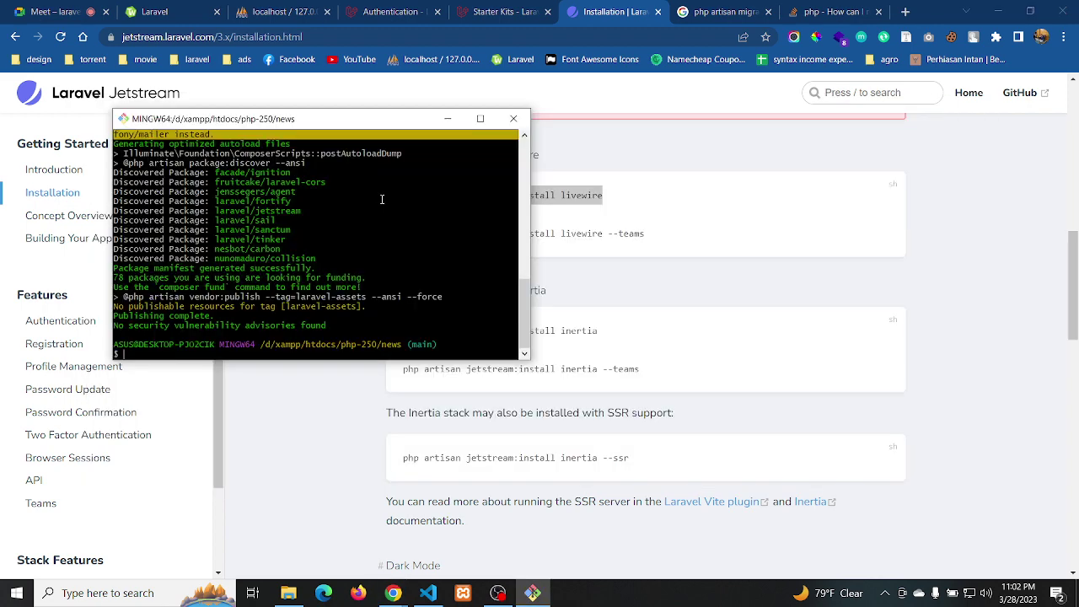
Paste and run 'php artisan jetstream:install livewire' in the Git Bash terminal
right_click(322, 347)
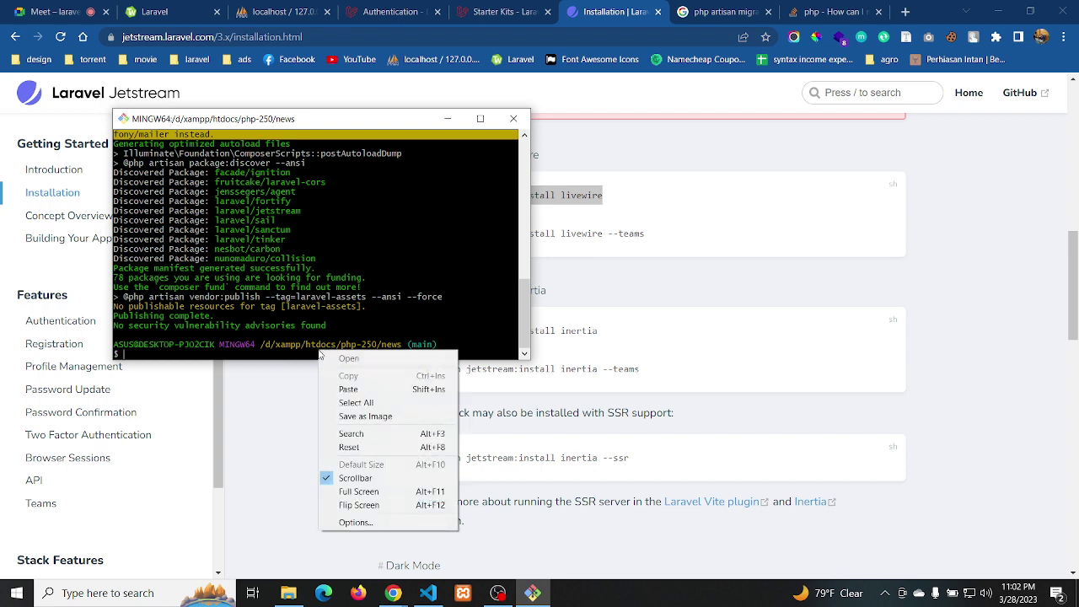
click(339, 390)
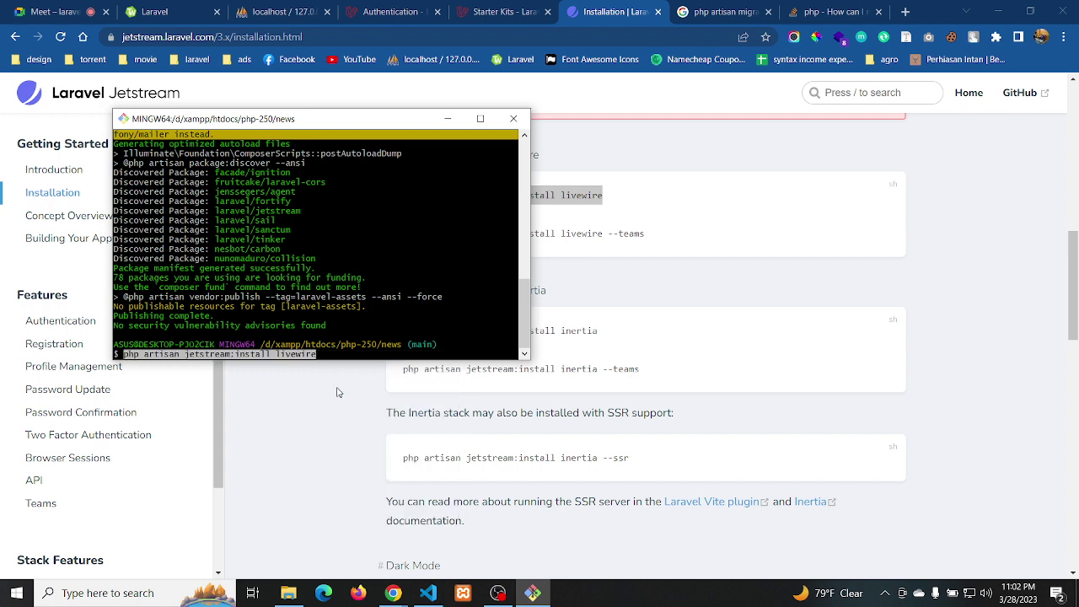
key(Return)
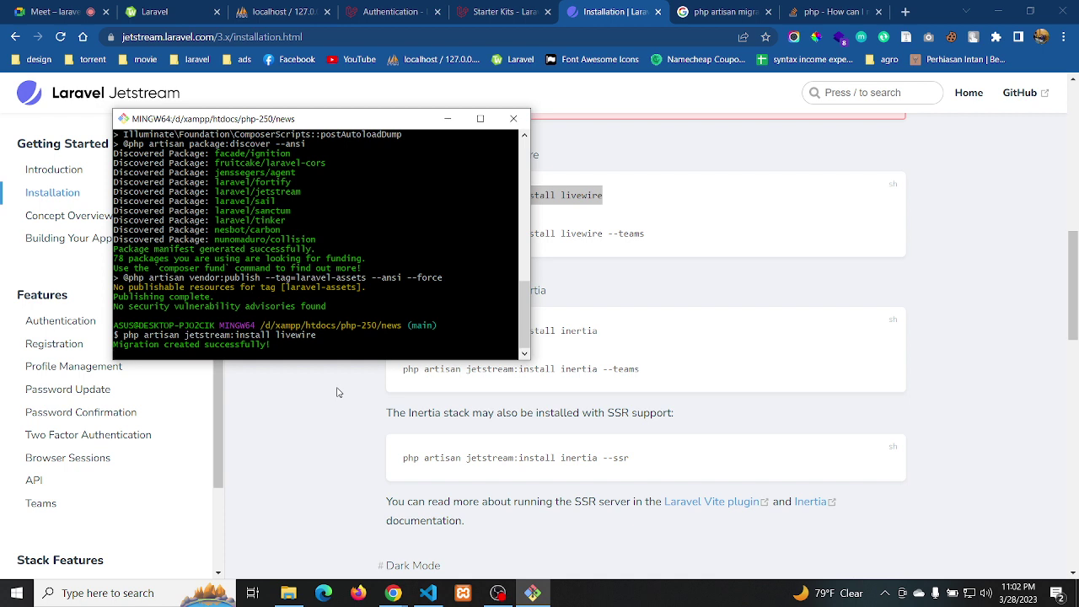
Scroll the Jetstream Installation docs down toward Finalizing The Installation
click(688, 384)
scroll(687, 384, down, 2)
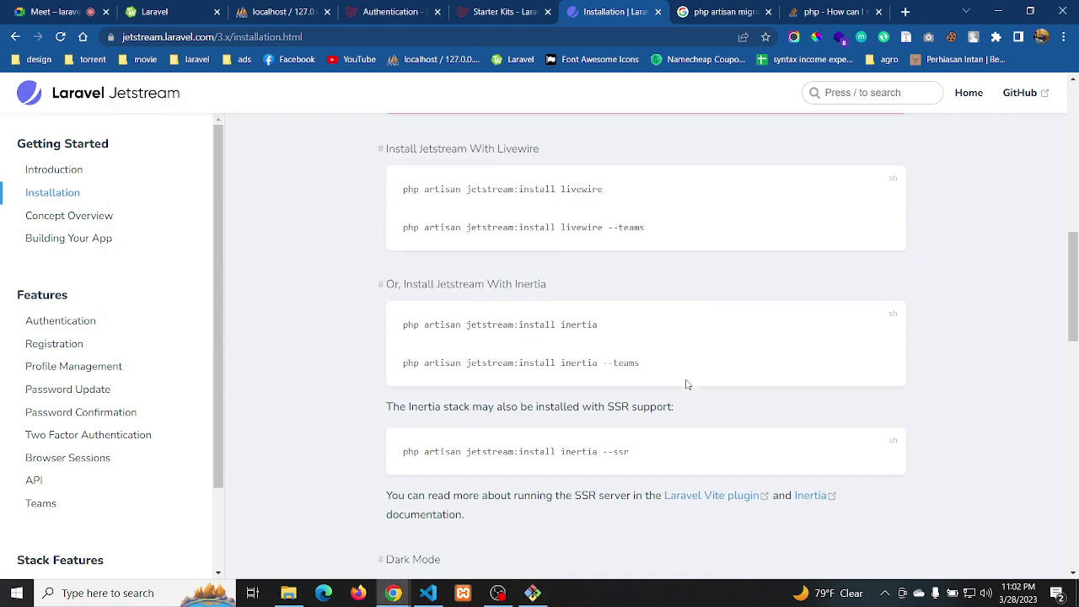
scroll(688, 384, down, 2)
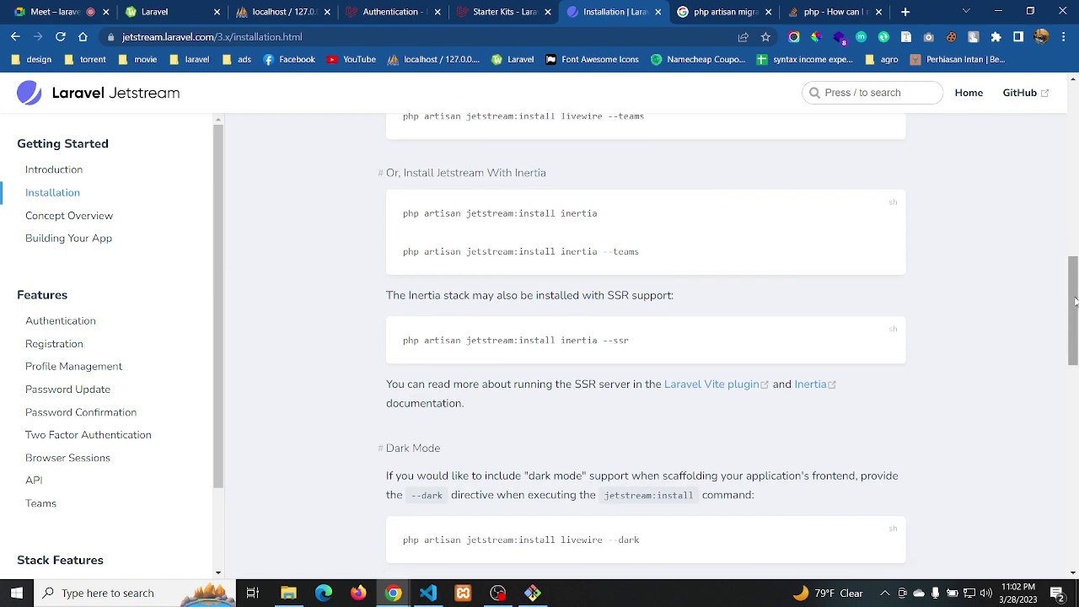
scroll(1076, 302, down, 2)
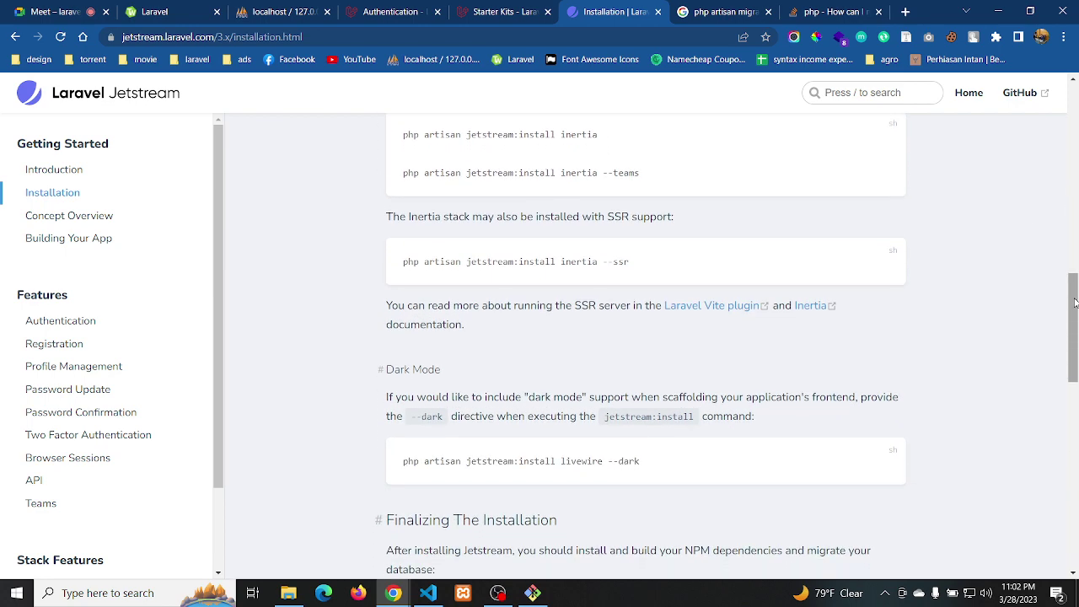
right_click(1074, 302)
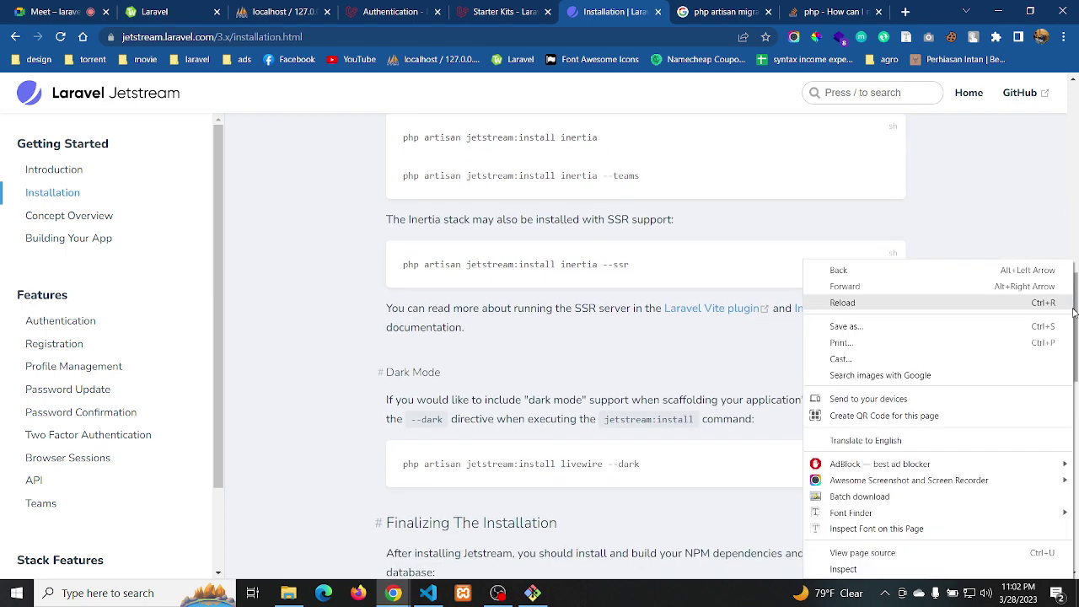
click(1075, 319)
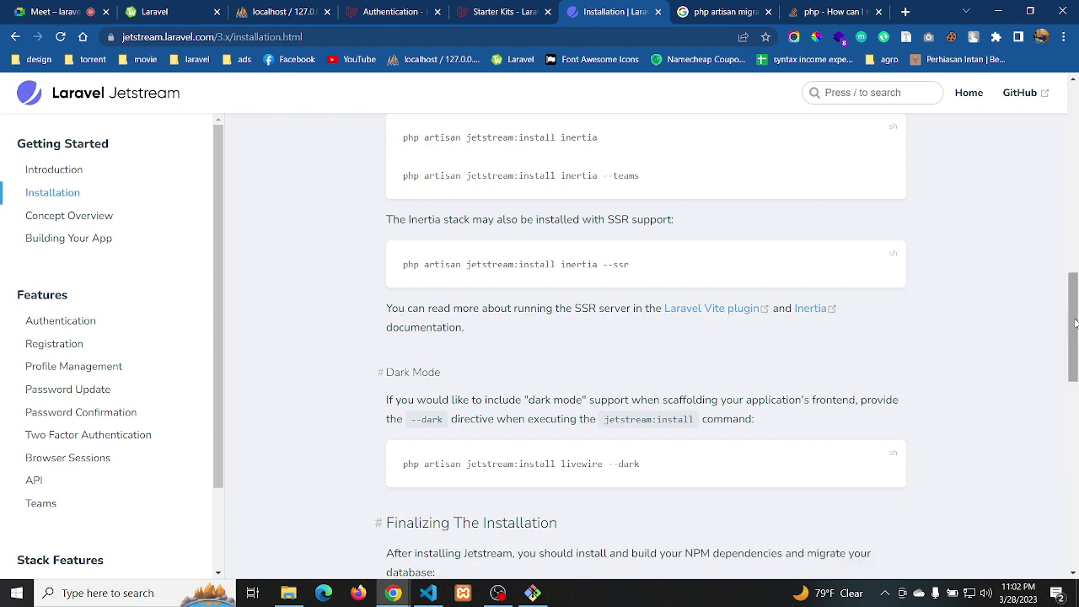
scroll(1075, 323, down, 3)
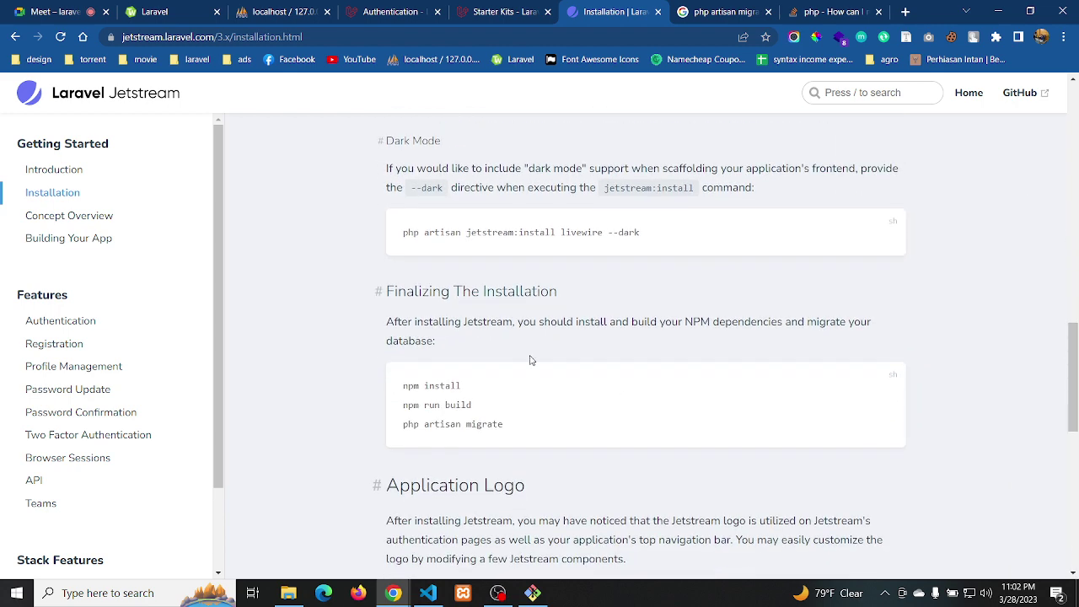
Bring Git Bash back to the front to watch the Livewire install finish
click(533, 593)
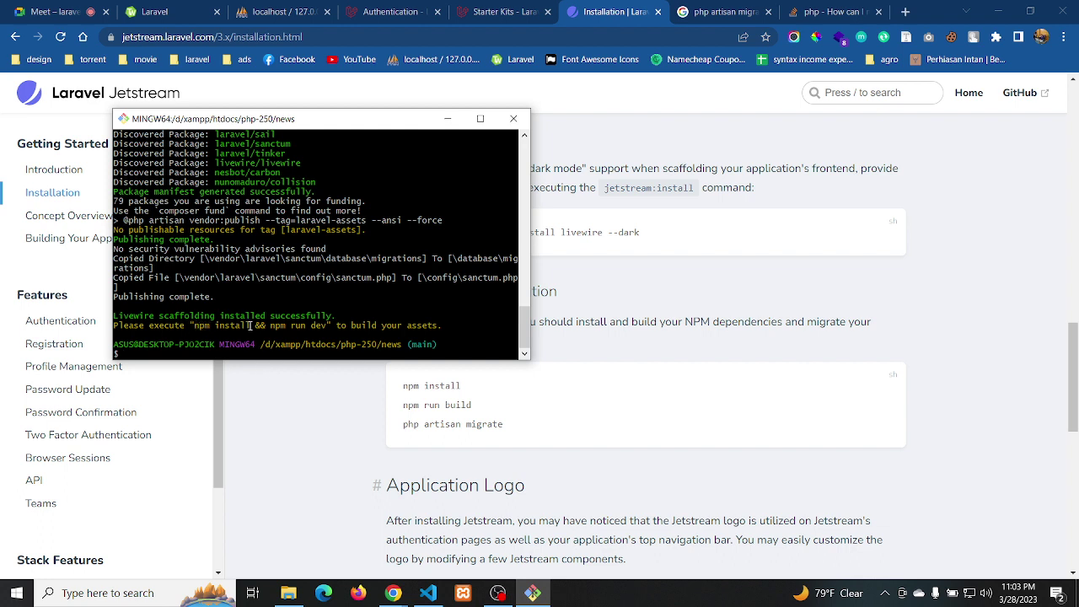
Run npm install in the news project, then switch Chrome to the Google Meet tab
drag(332, 326, 261, 329)
click(181, 354)
text(npm install)
key(Return)
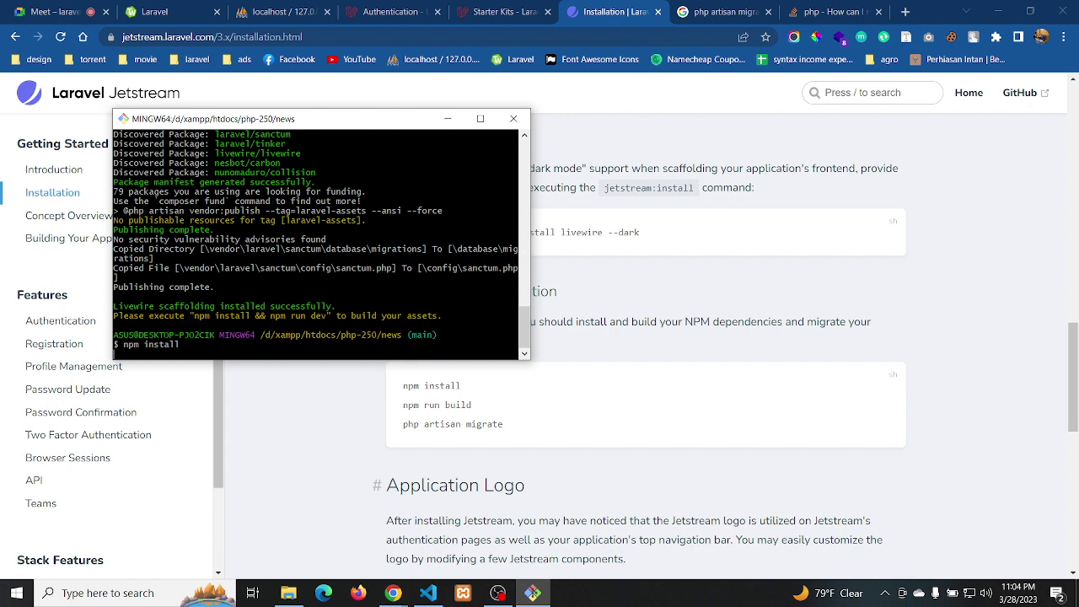
click(34, 12)
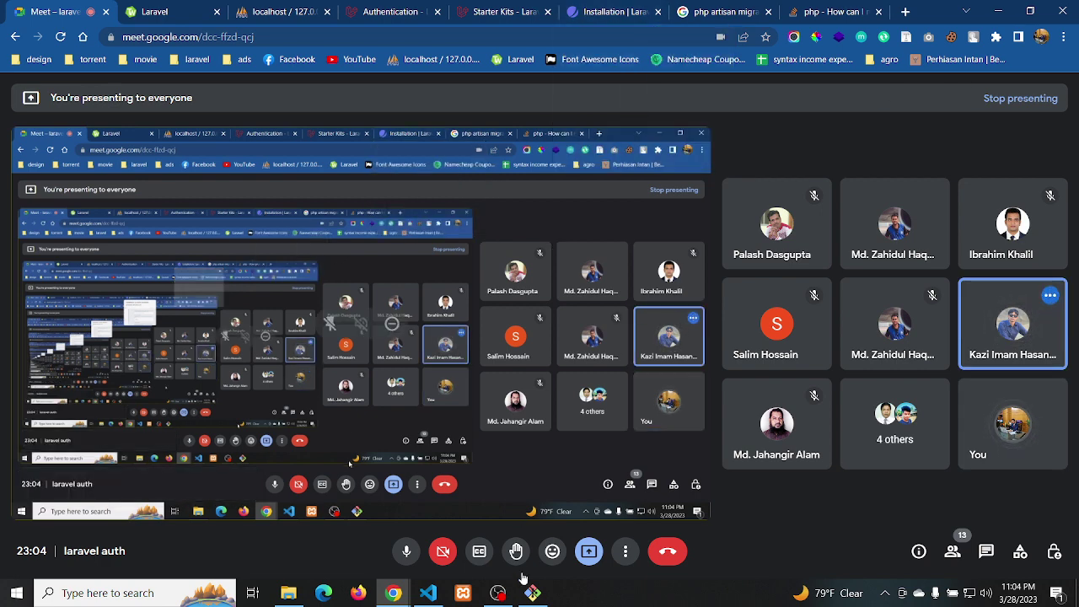
Check the Git Bash terminal, then return Chrome to the Jetstream Installation docs tab
mouse_move(525, 594)
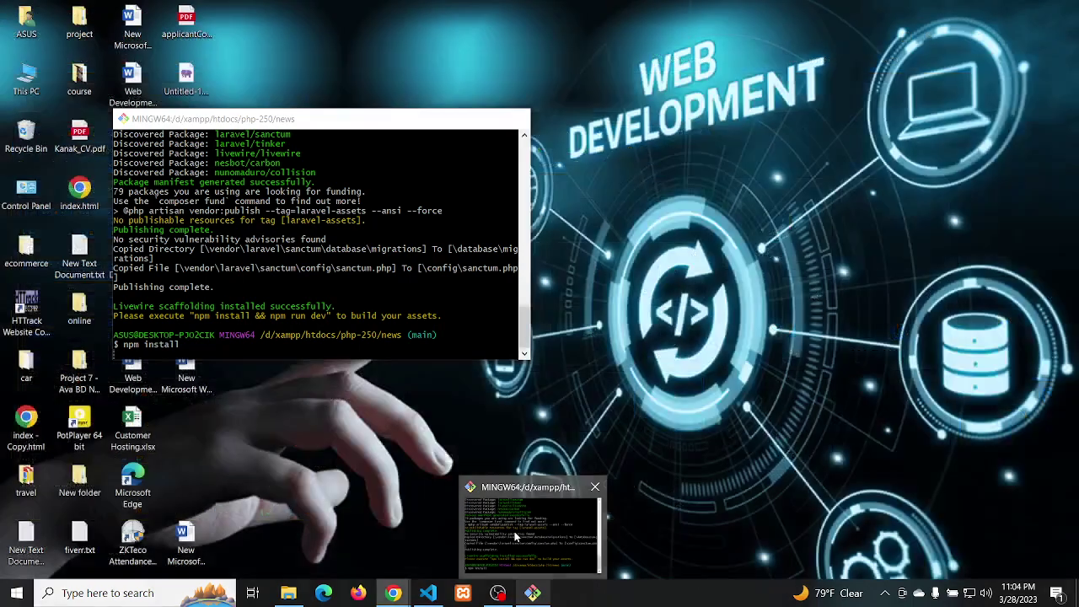
click(515, 535)
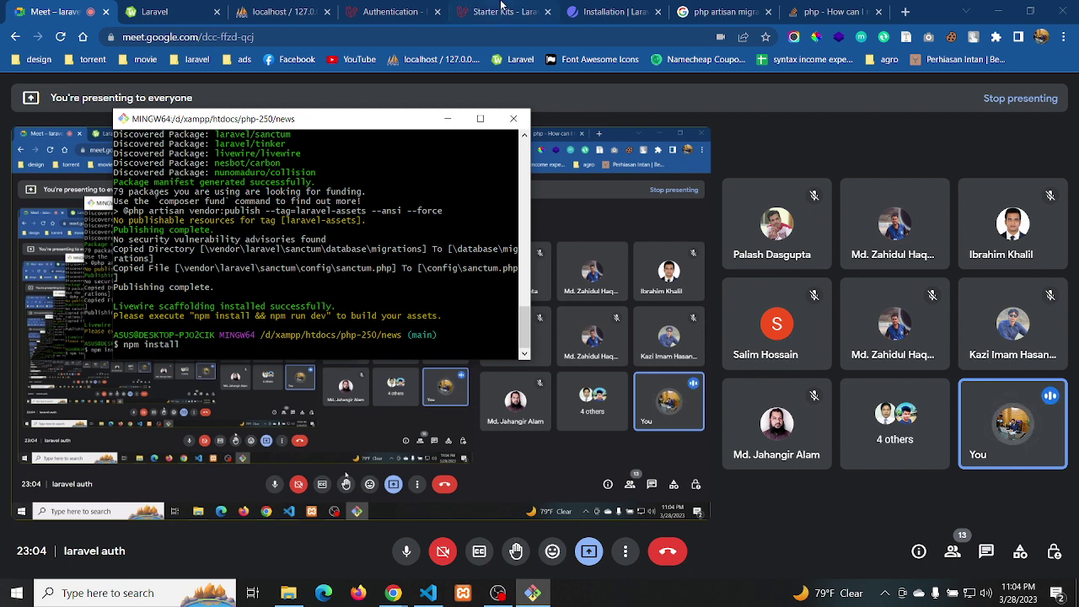
click(581, 11)
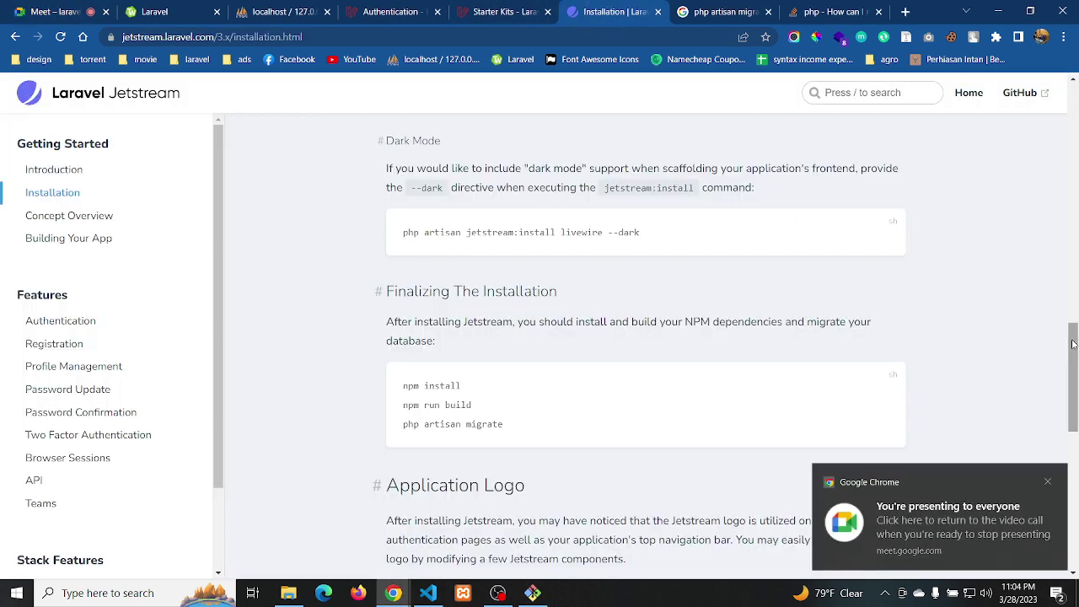
drag(1073, 344, 1075, 284)
drag(1075, 267, 1071, 160)
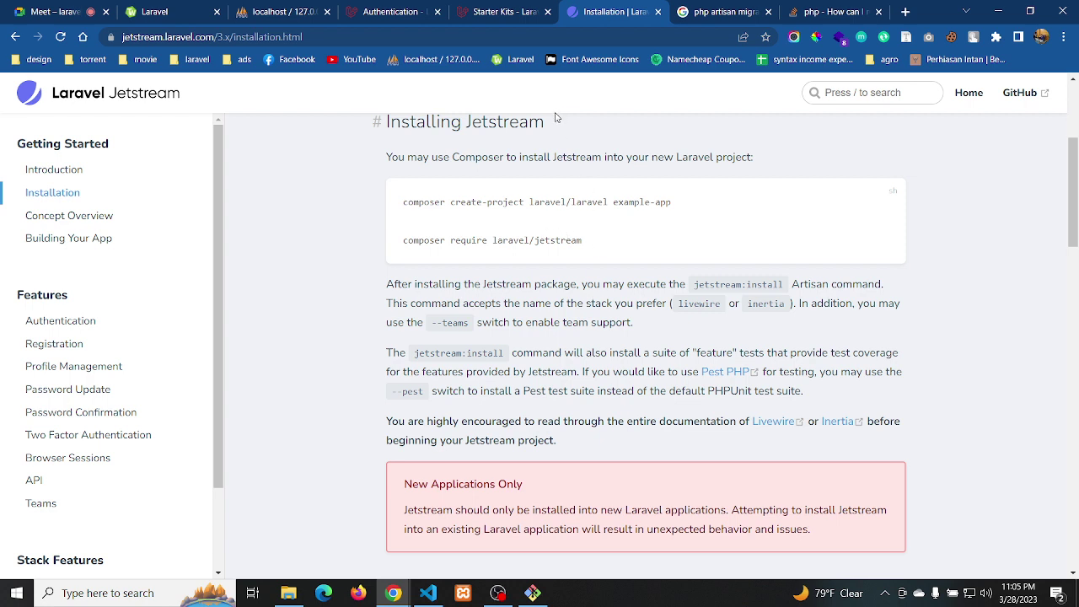
drag(549, 126, 384, 123)
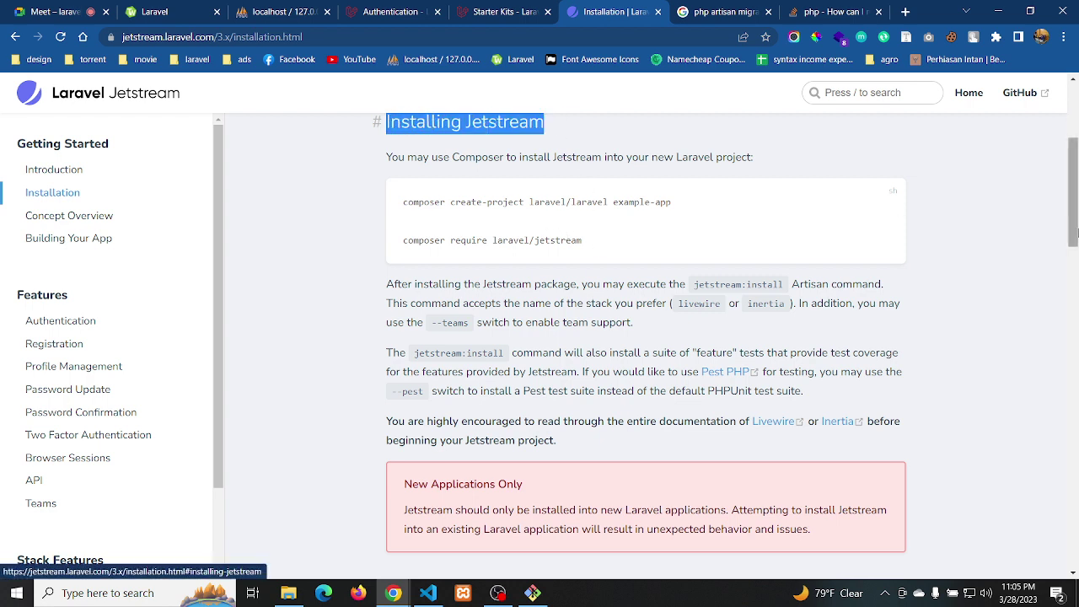
drag(1071, 217, 1074, 324)
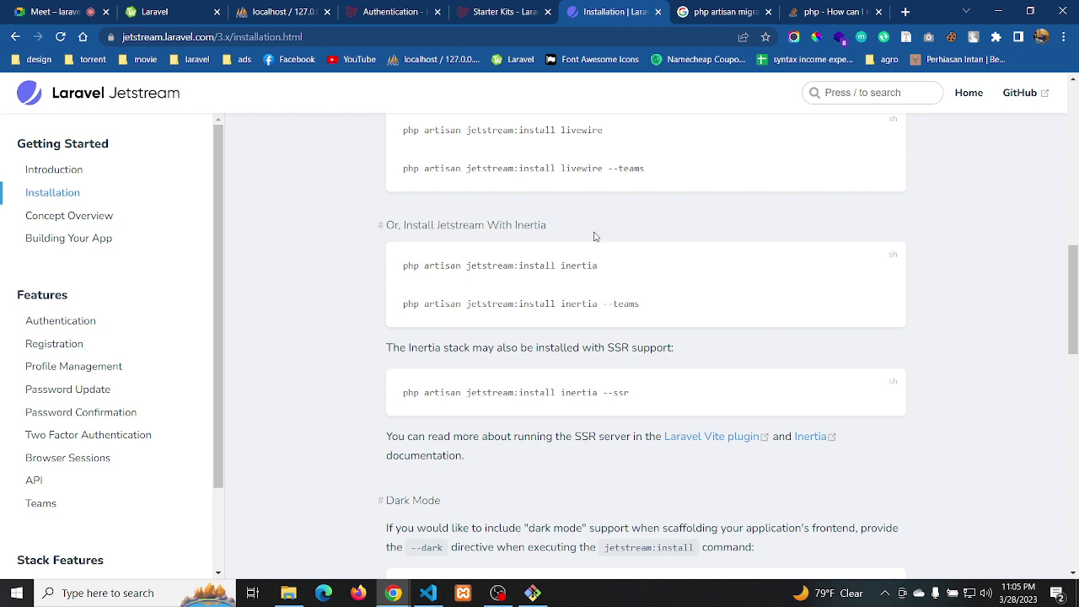
scroll(605, 135, up, 2)
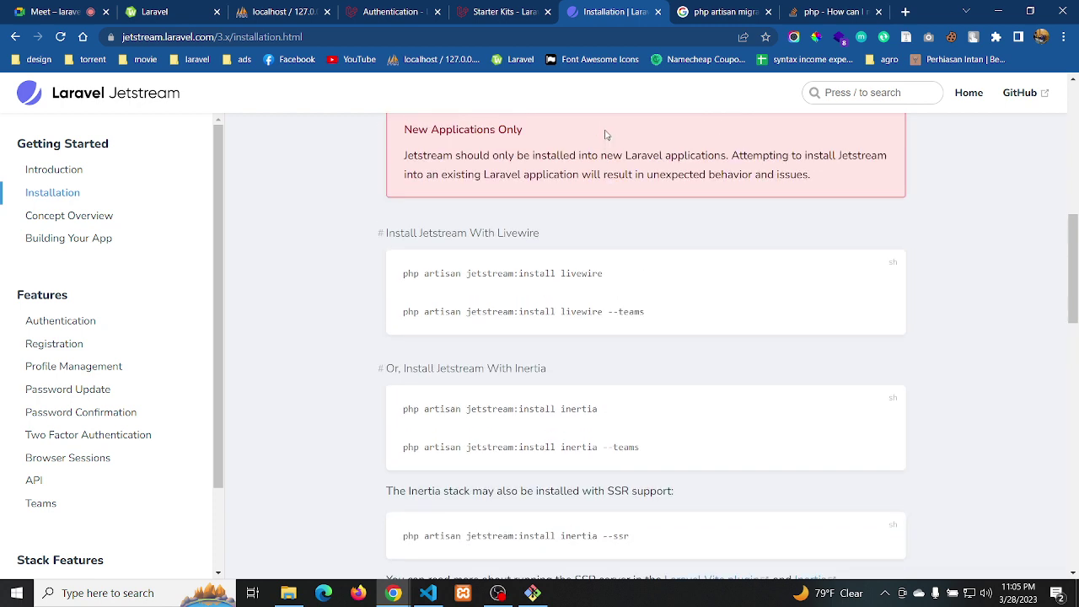
drag(604, 273, 404, 285)
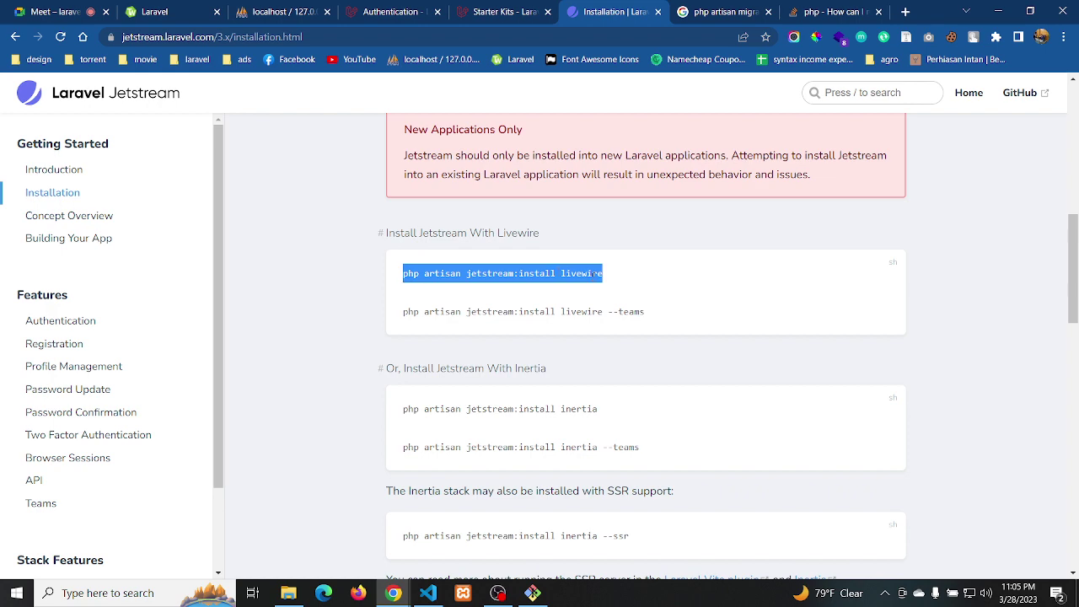
drag(1070, 269, 1075, 381)
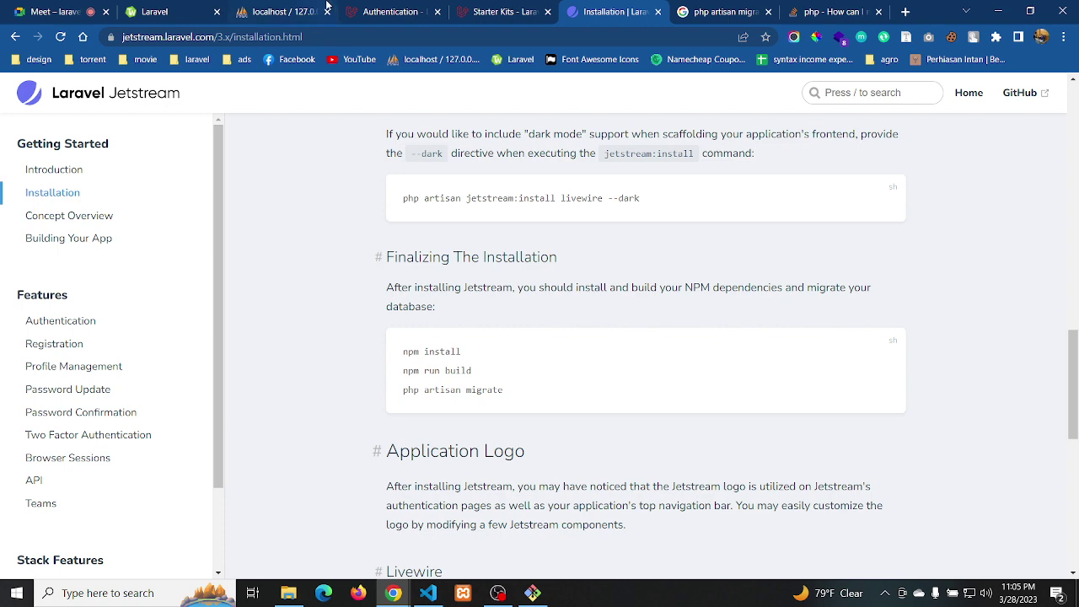
mouse_move(531, 597)
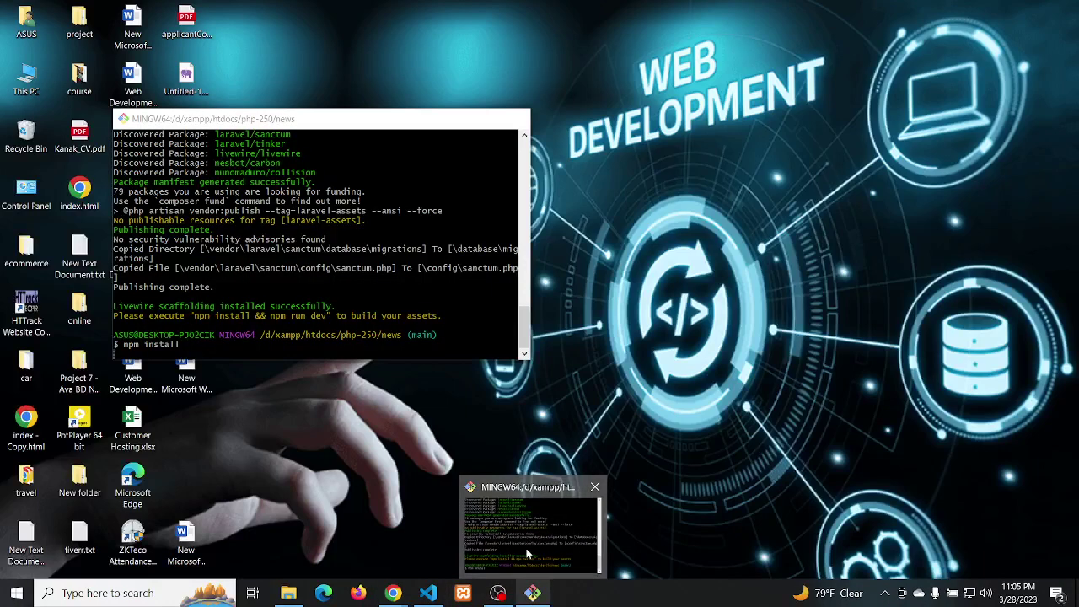
Check npm install progress in Git Bash, glance at the search tab, then return to VS Code
click(527, 553)
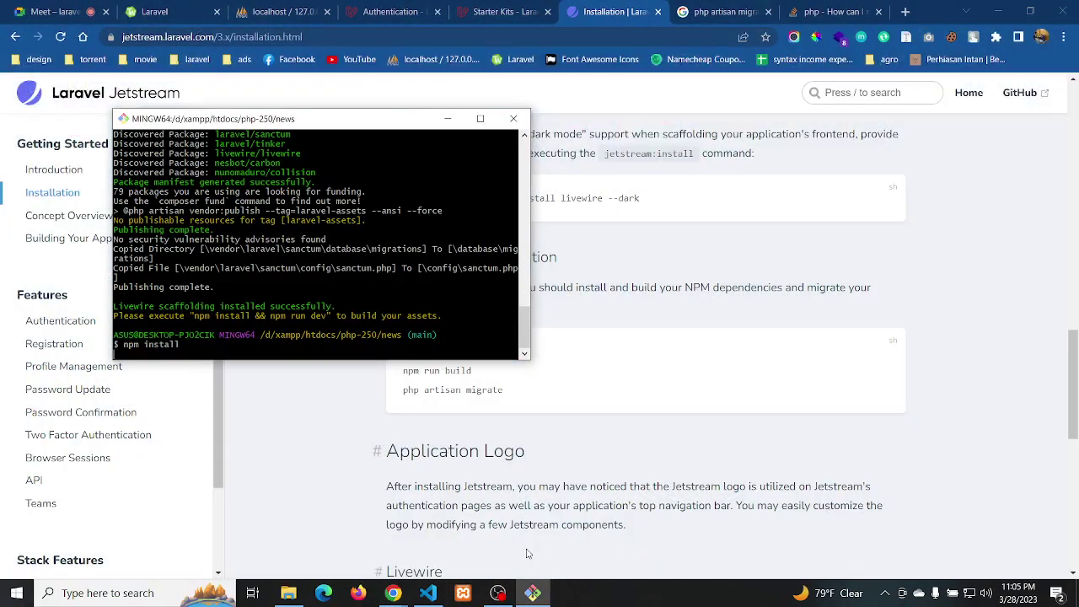
mouse_move(531, 596)
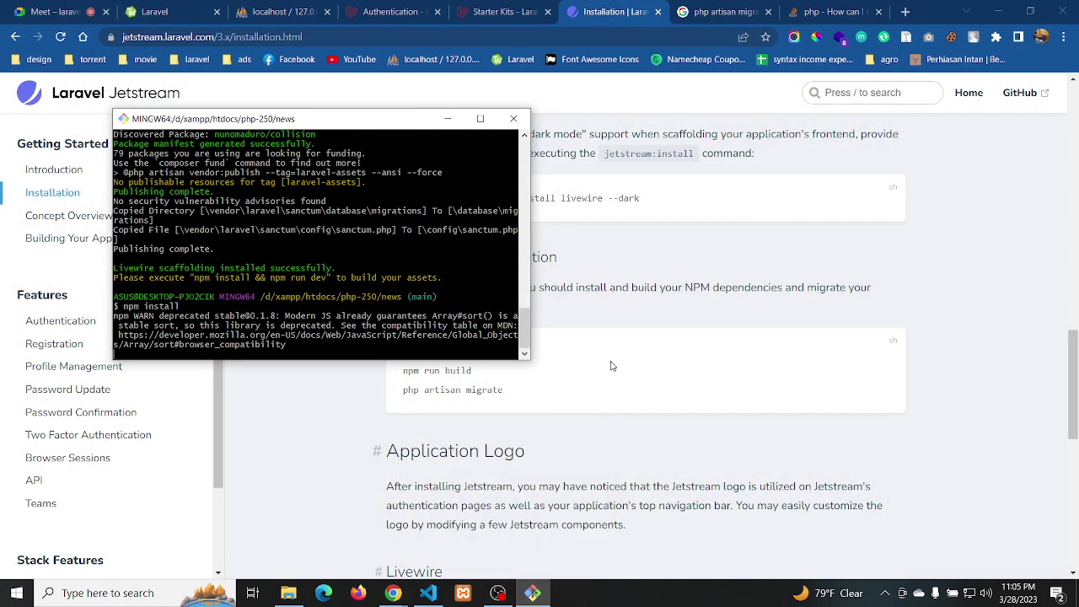
click(612, 365)
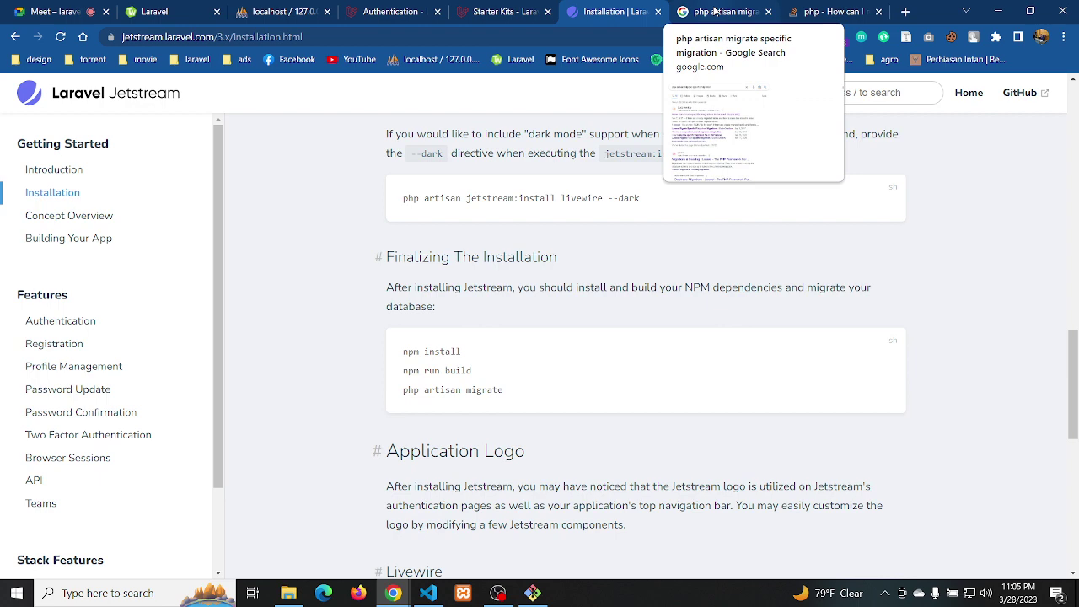
click(714, 11)
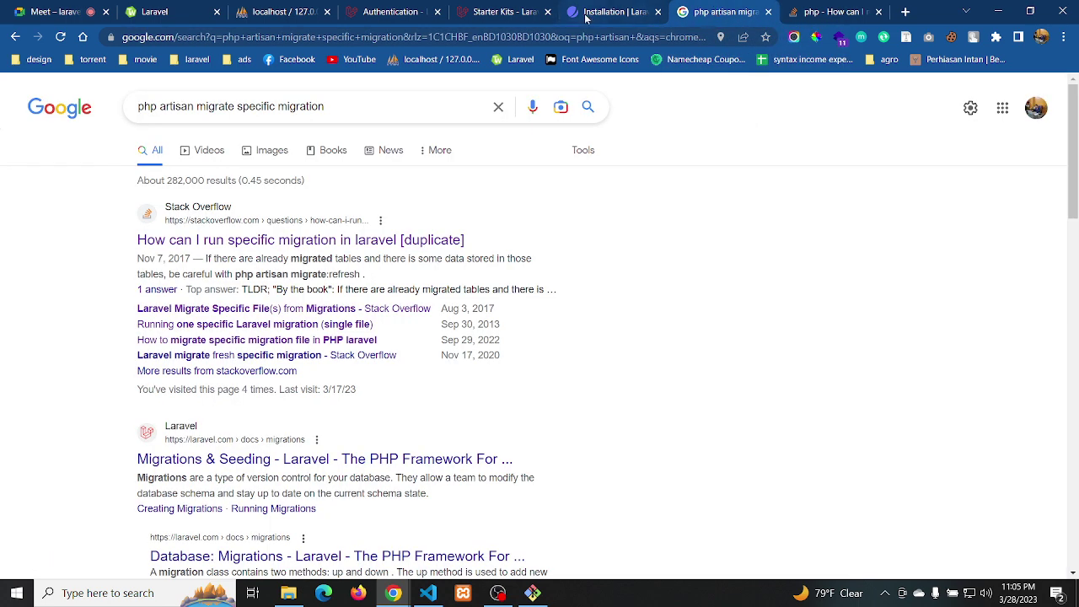
click(587, 13)
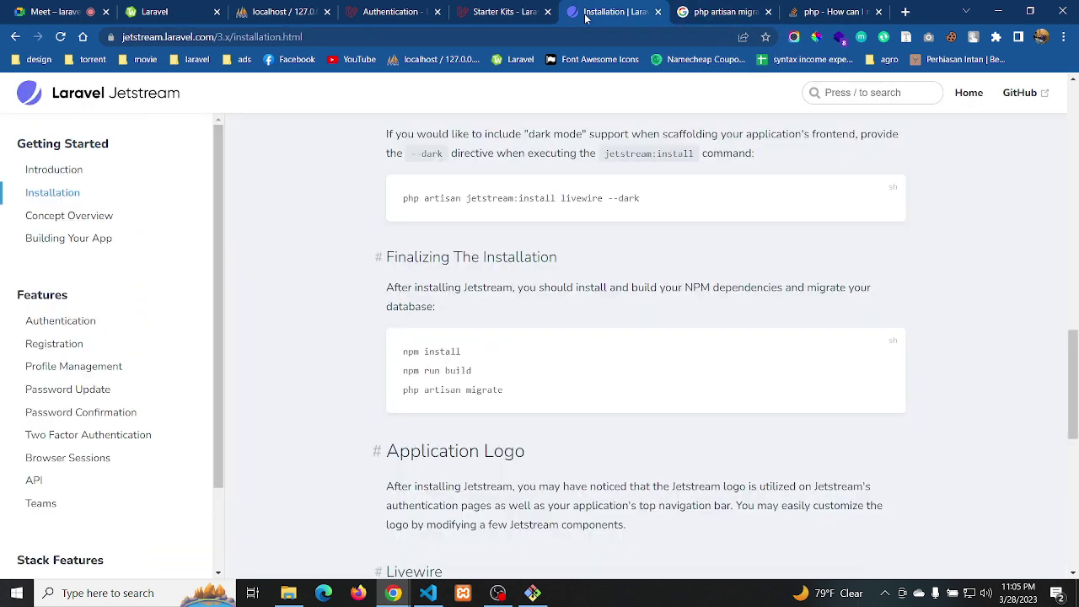
click(428, 593)
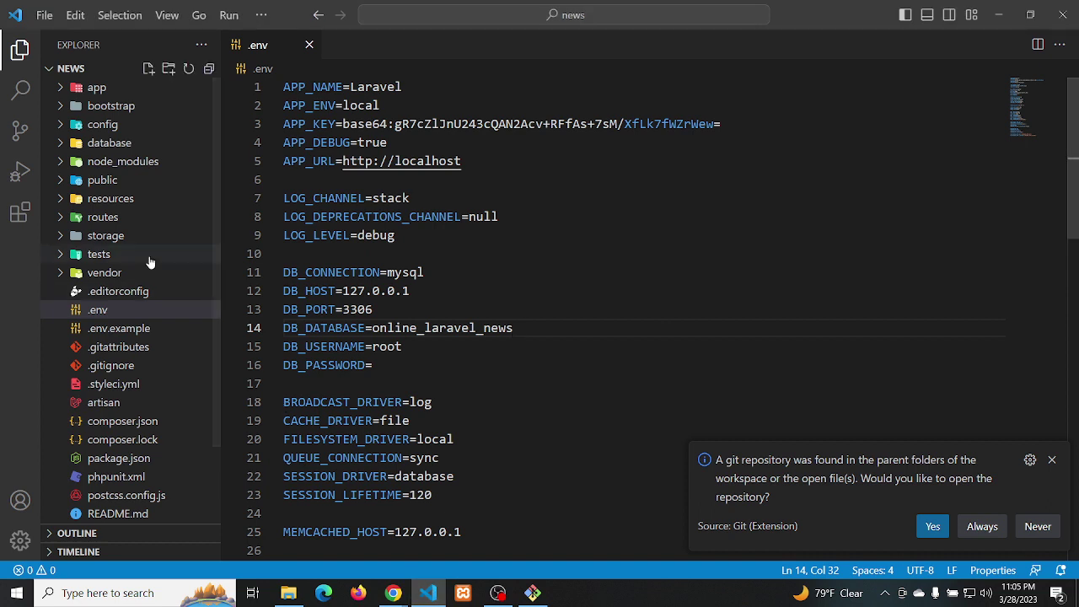
Expand database/migrations in the Explorer and dismiss the git repository notification
key(ctrl+shift+e)
click(119, 202)
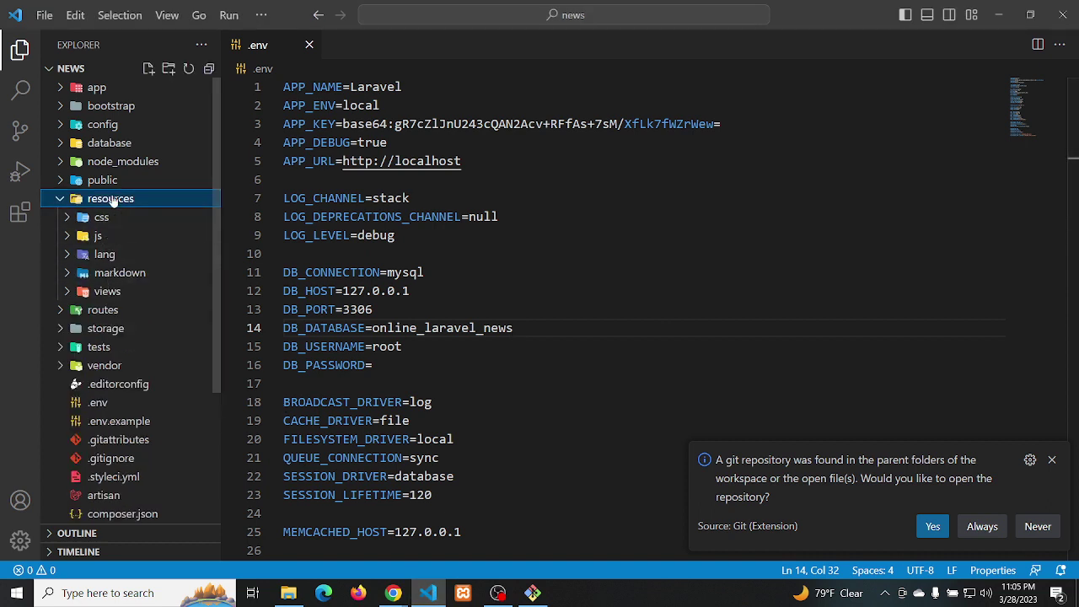
click(113, 201)
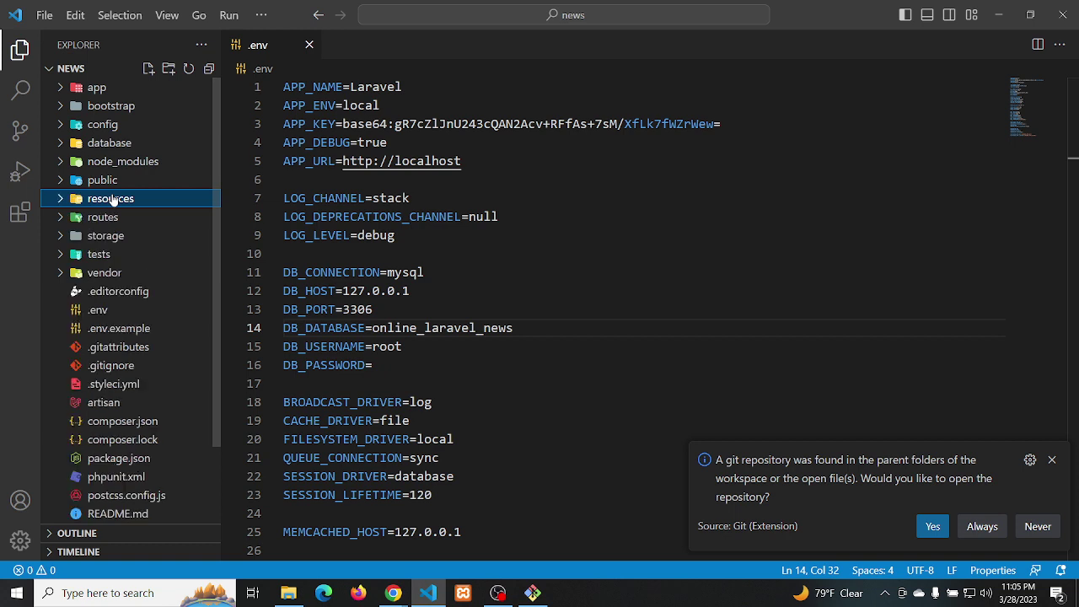
click(118, 145)
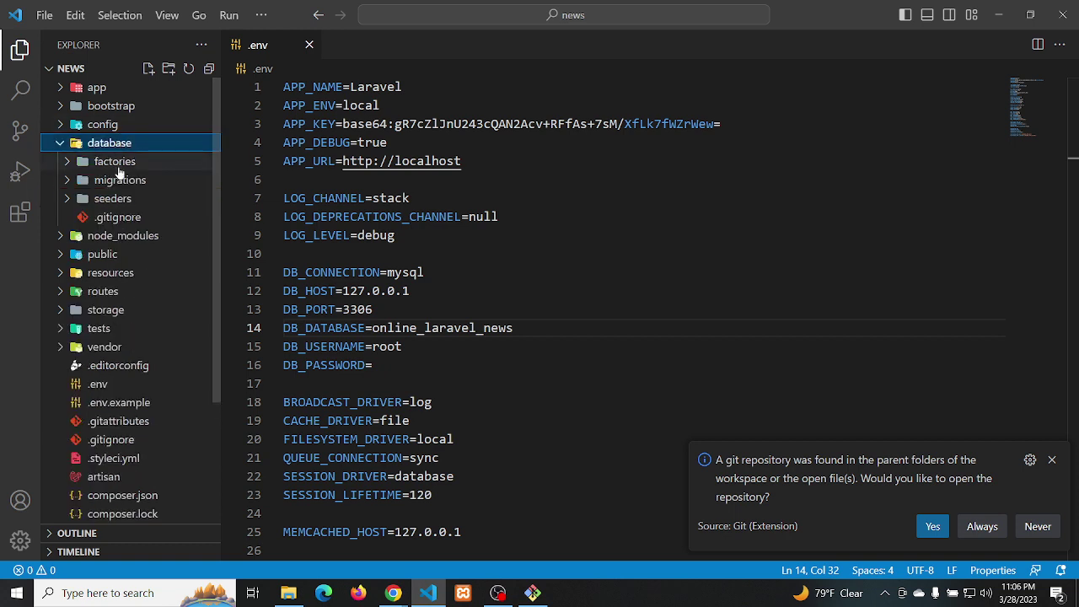
click(119, 181)
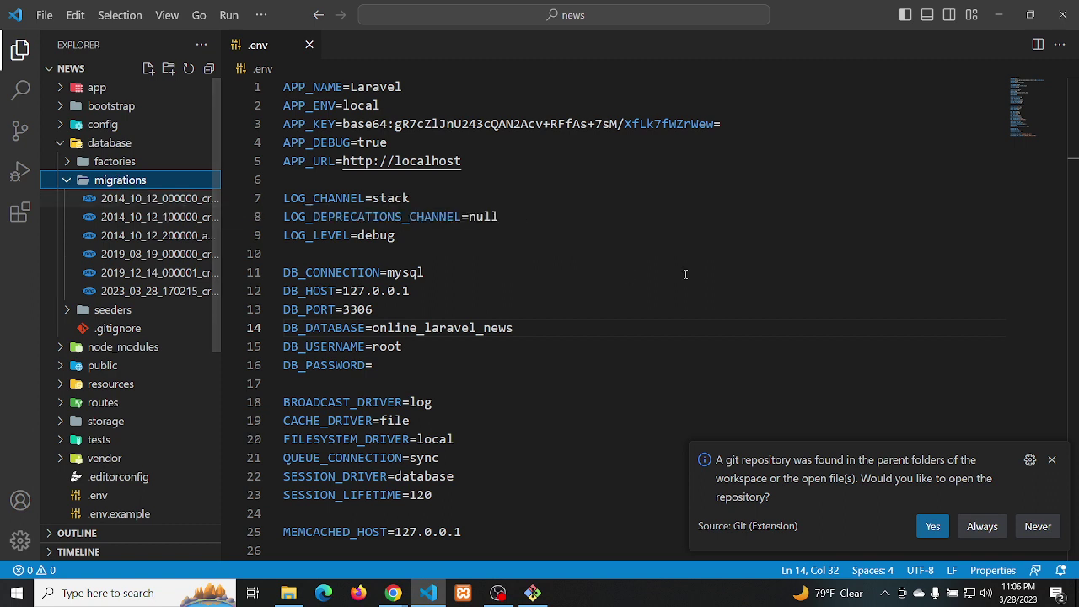
click(1053, 459)
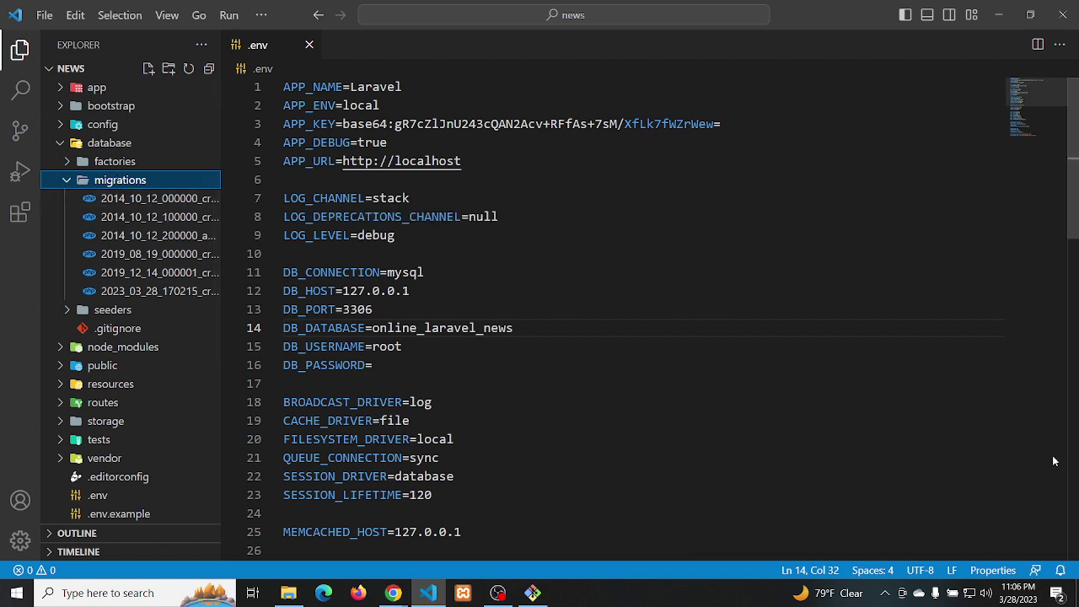
Review the users, password resets, two-factor, failed jobs, tokens and sessions migrations, then reopen users
click(147, 203)
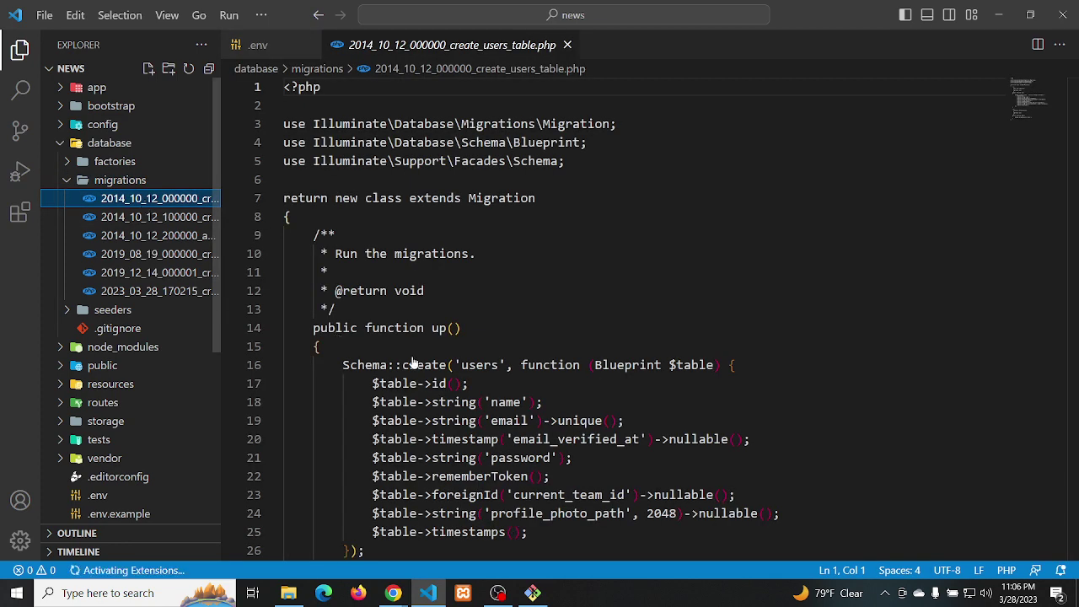
click(123, 218)
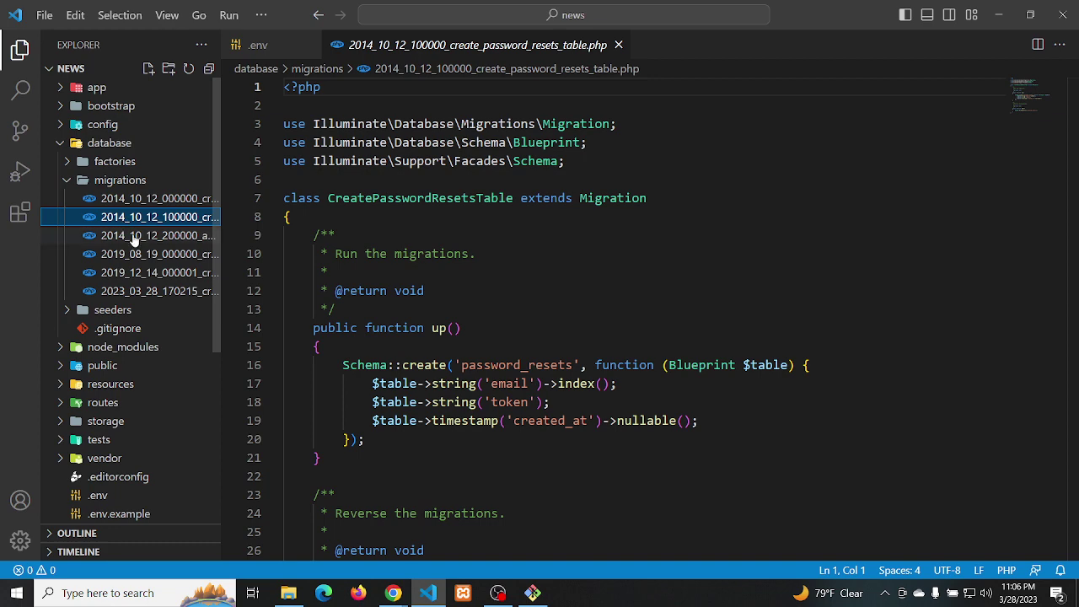
click(135, 239)
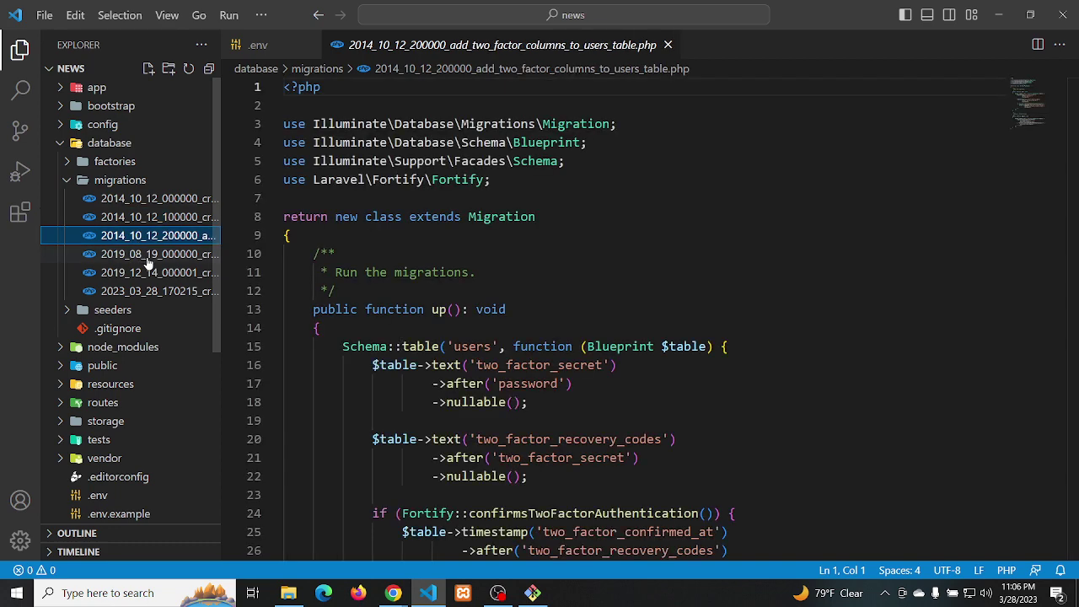
click(148, 257)
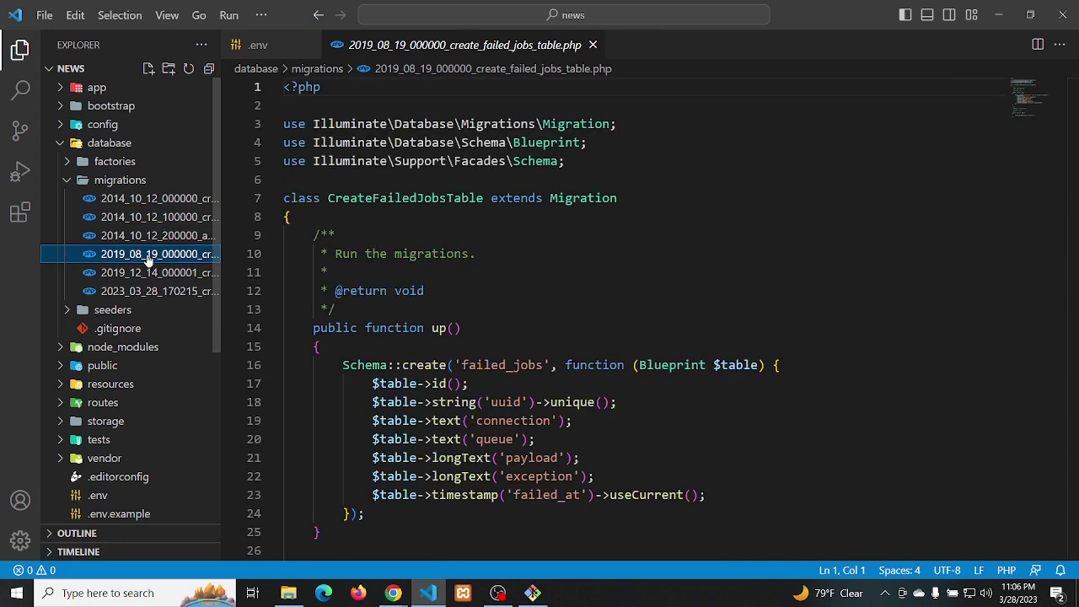
click(150, 274)
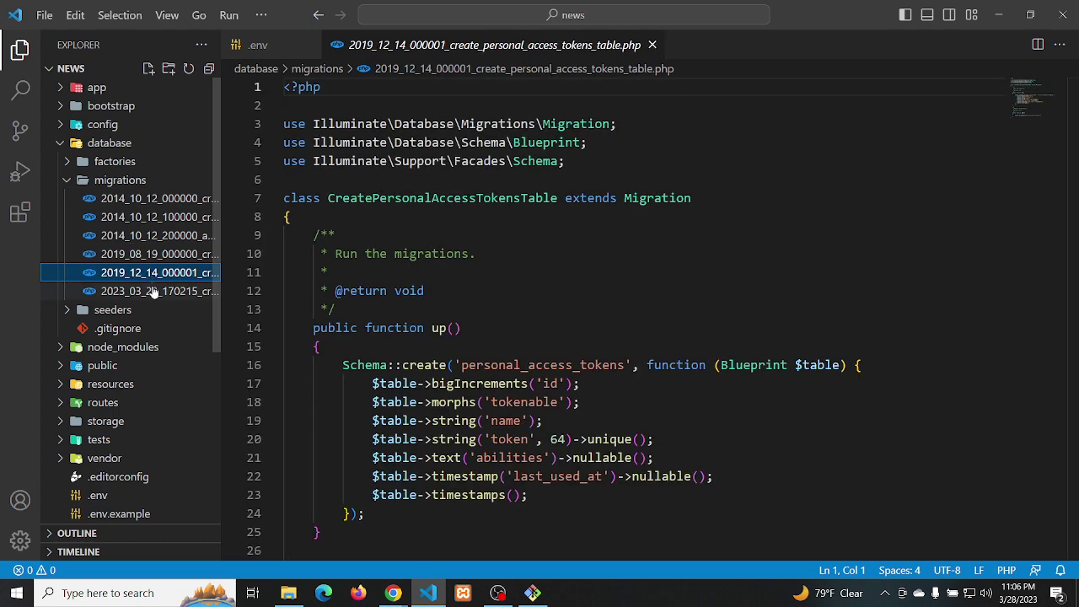
click(154, 291)
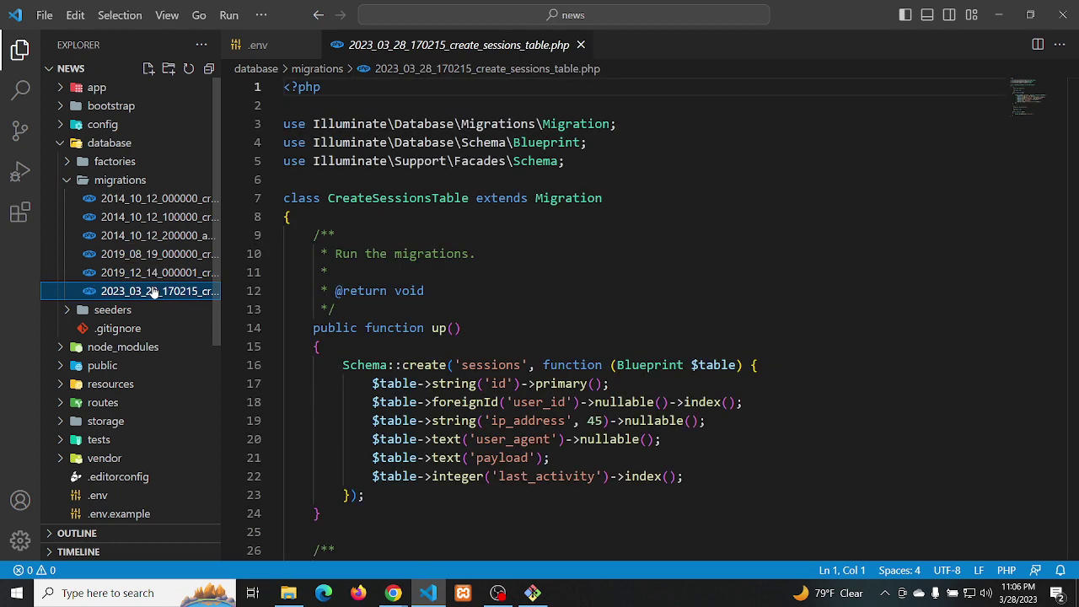
click(170, 202)
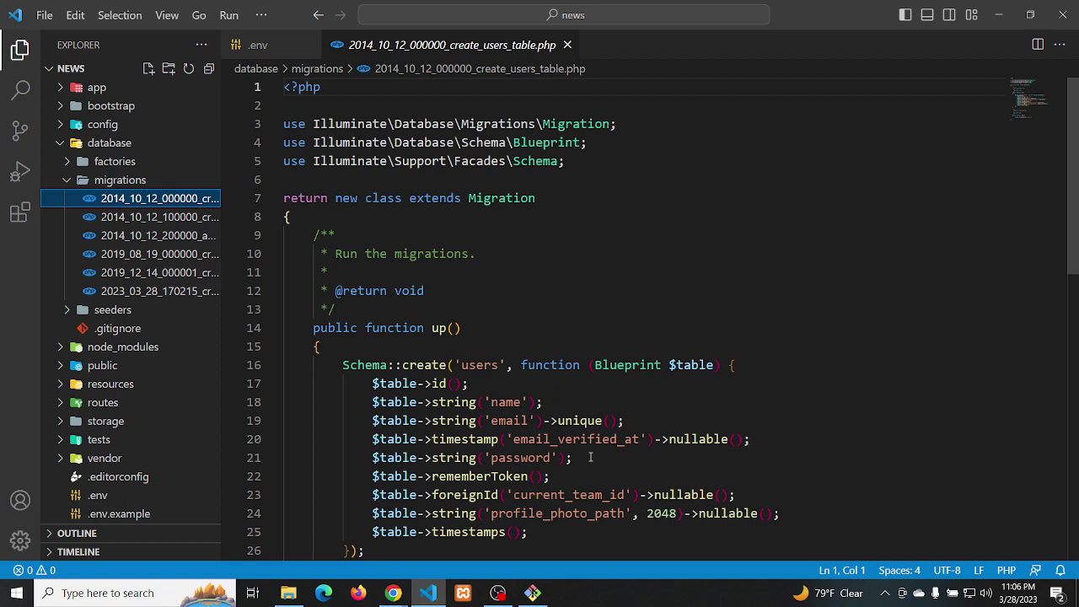
Copy the password column as a user_type string column with ->default('user'), and save the migration
click(584, 458)
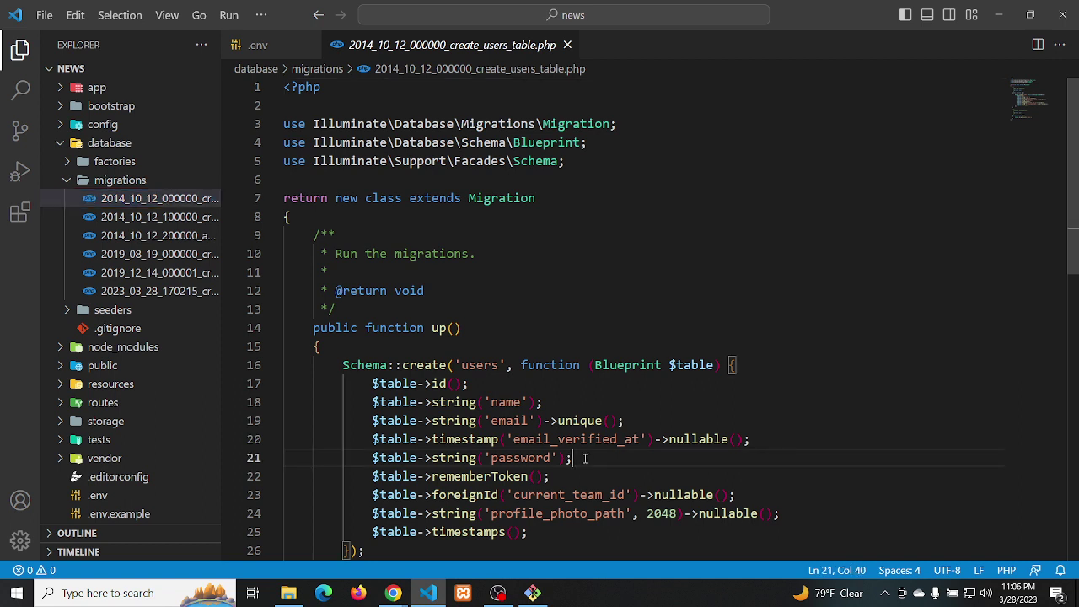
key(shift+alt+Down)
click(527, 476)
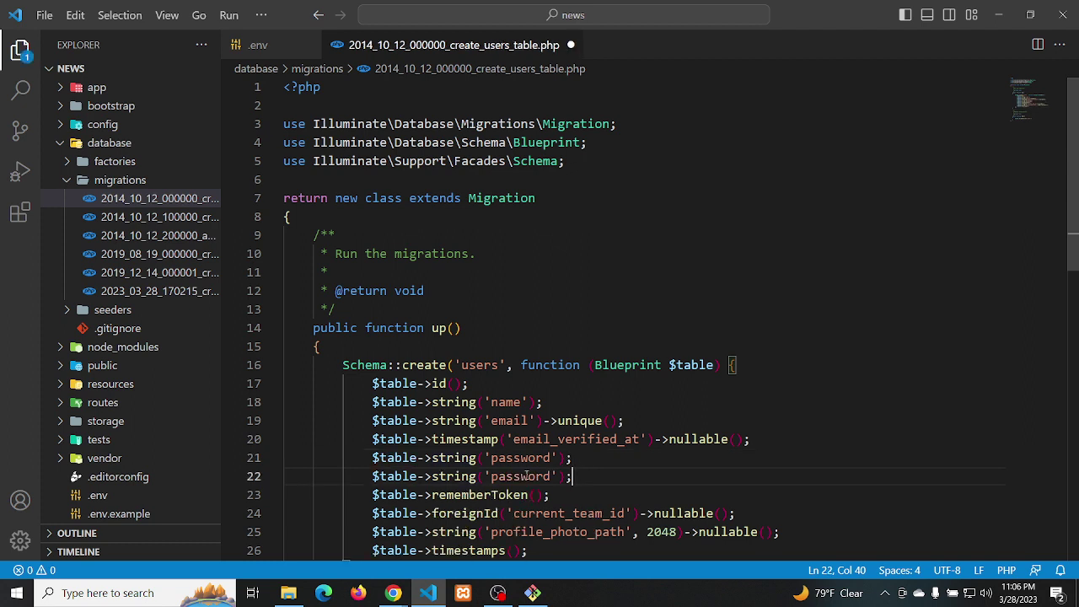
double_click(527, 476)
text(user)
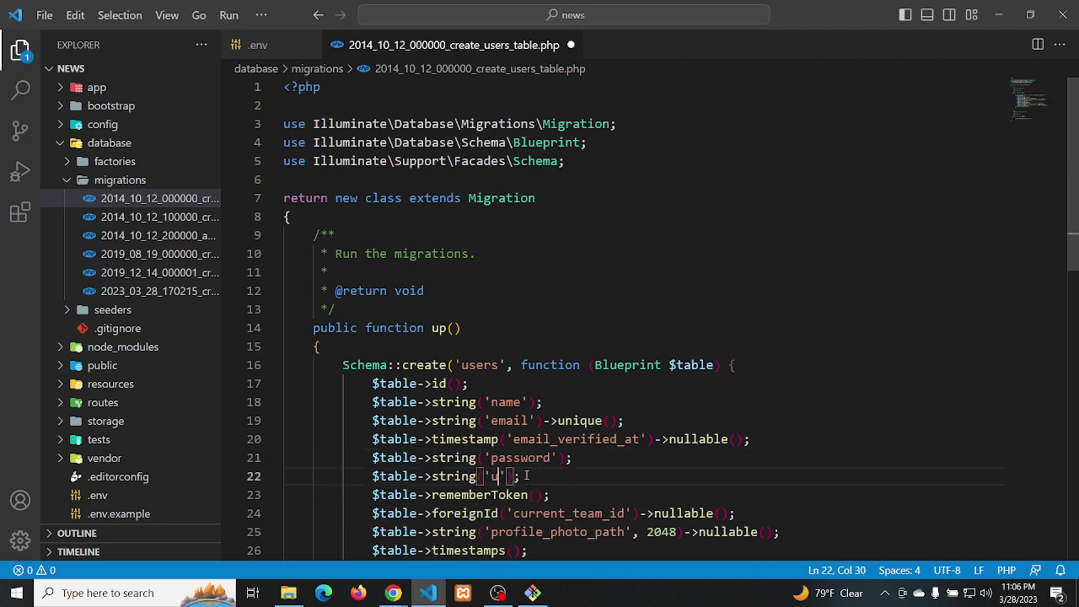
text(_typ)
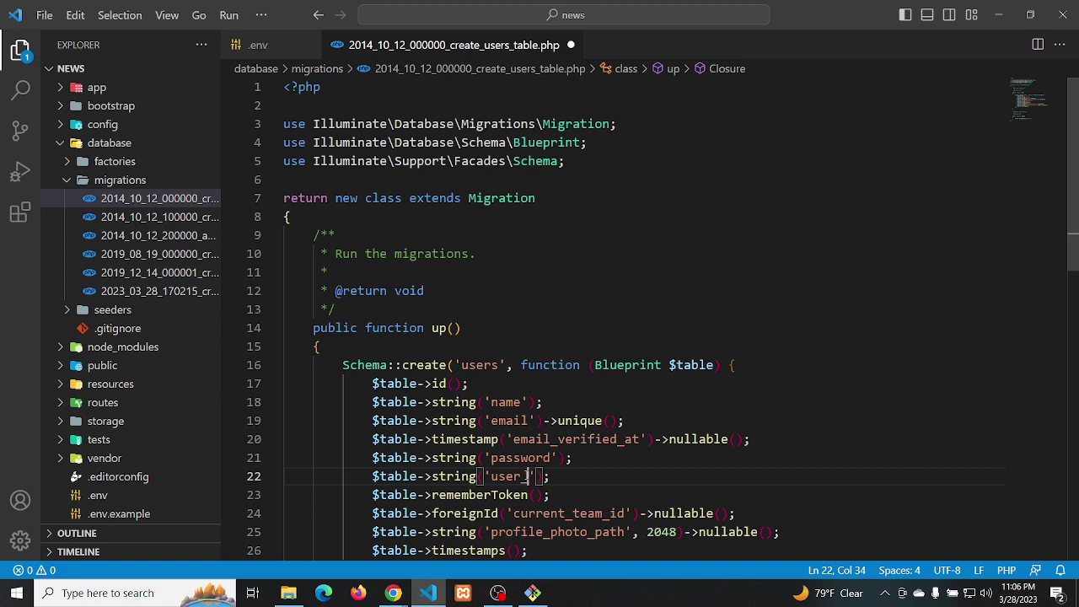
text(e)
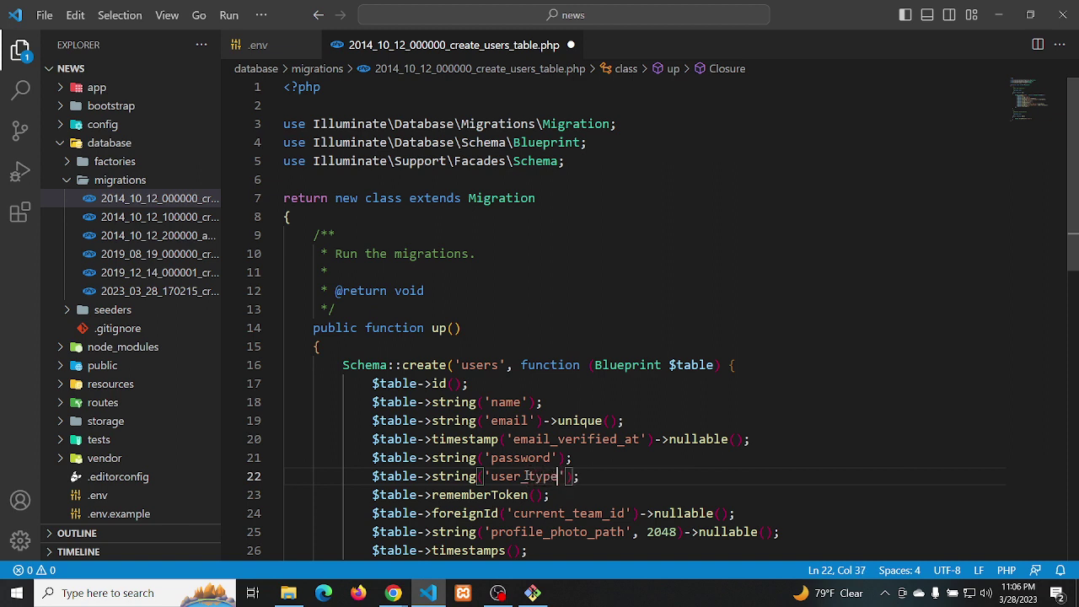
key(Right)
key(Right)
text(->)
text(def)
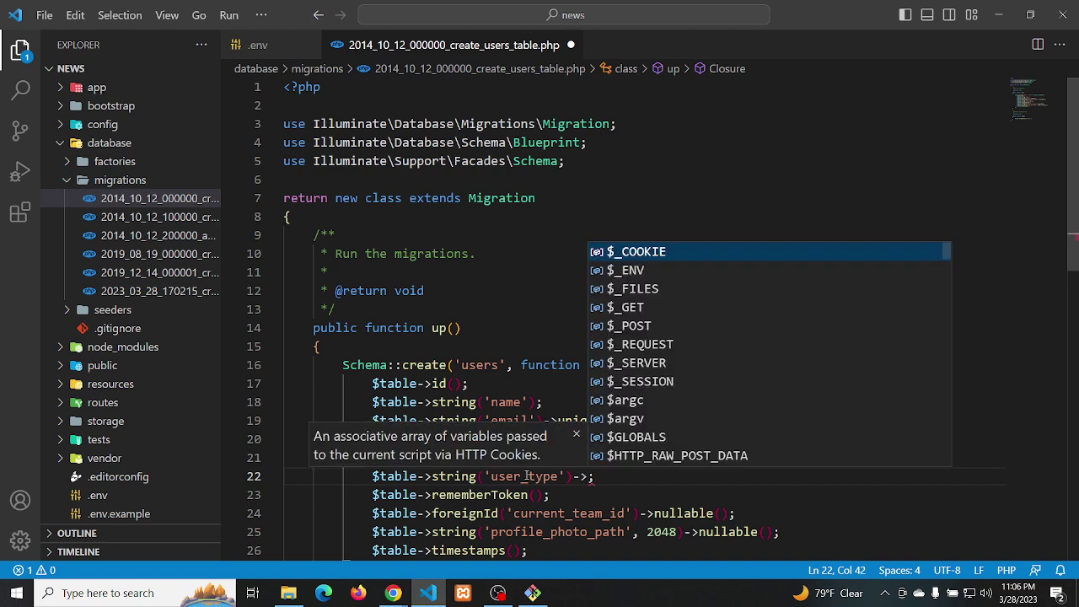
text(au)
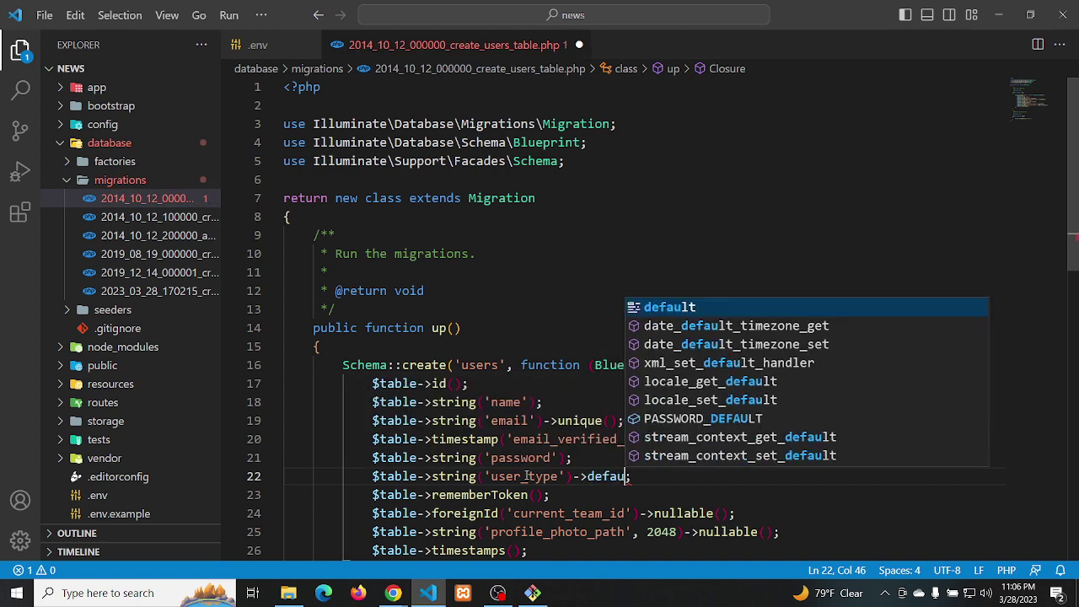
key(Return)
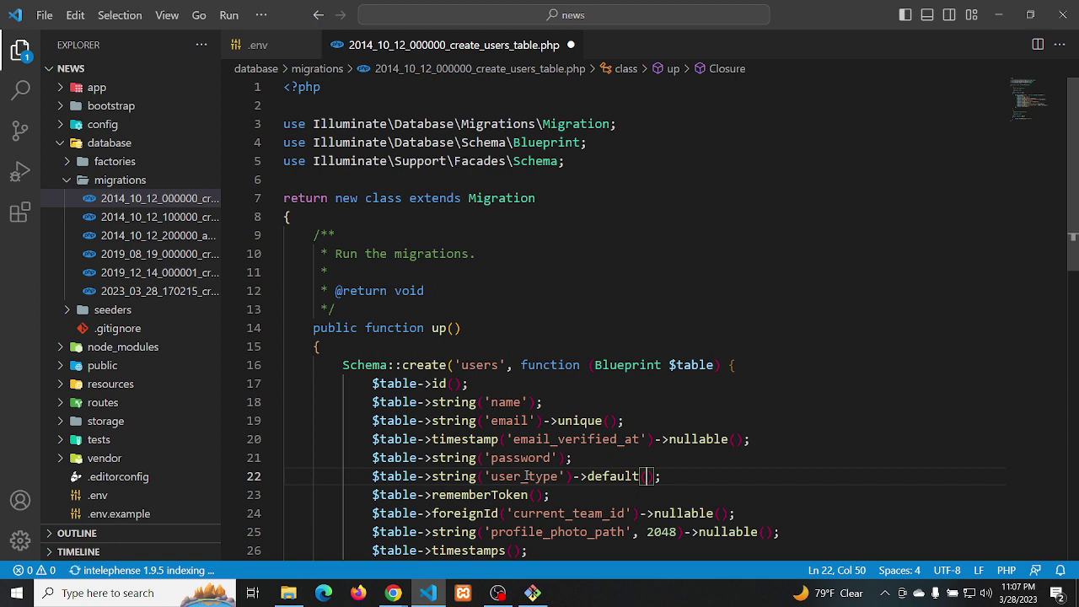
text('user)
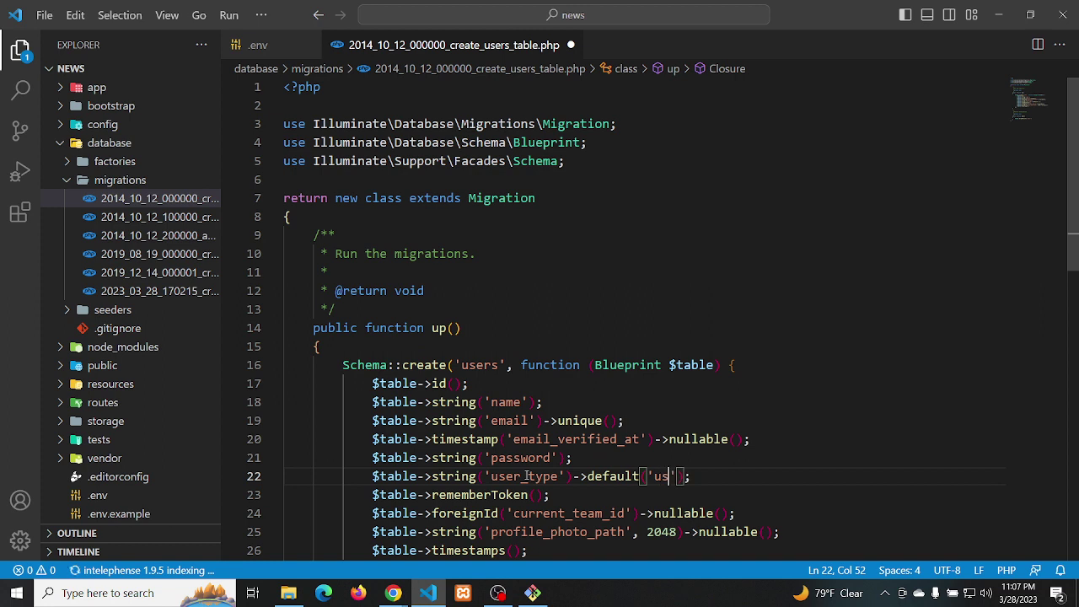
click(723, 477)
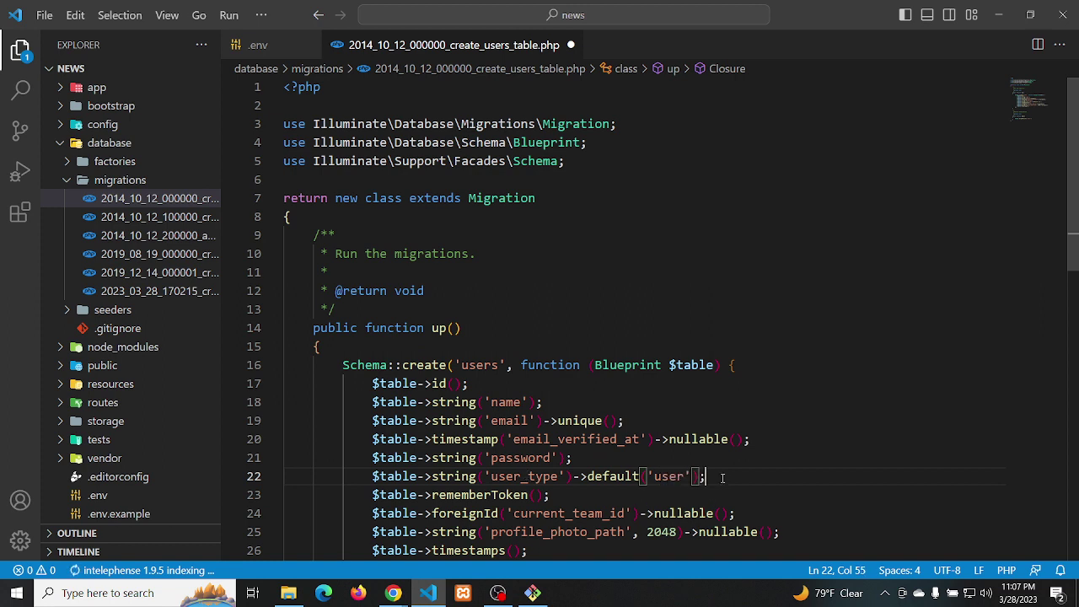
key(ctrl+s)
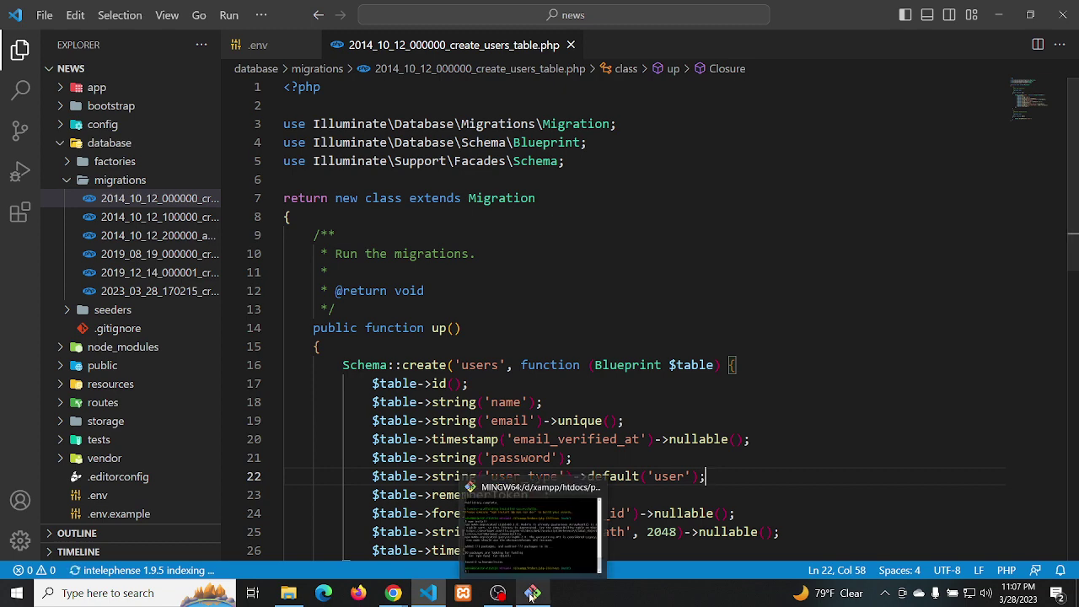
Start npm run dev in the Git Bash terminal to compile the news project's assets
click(532, 594)
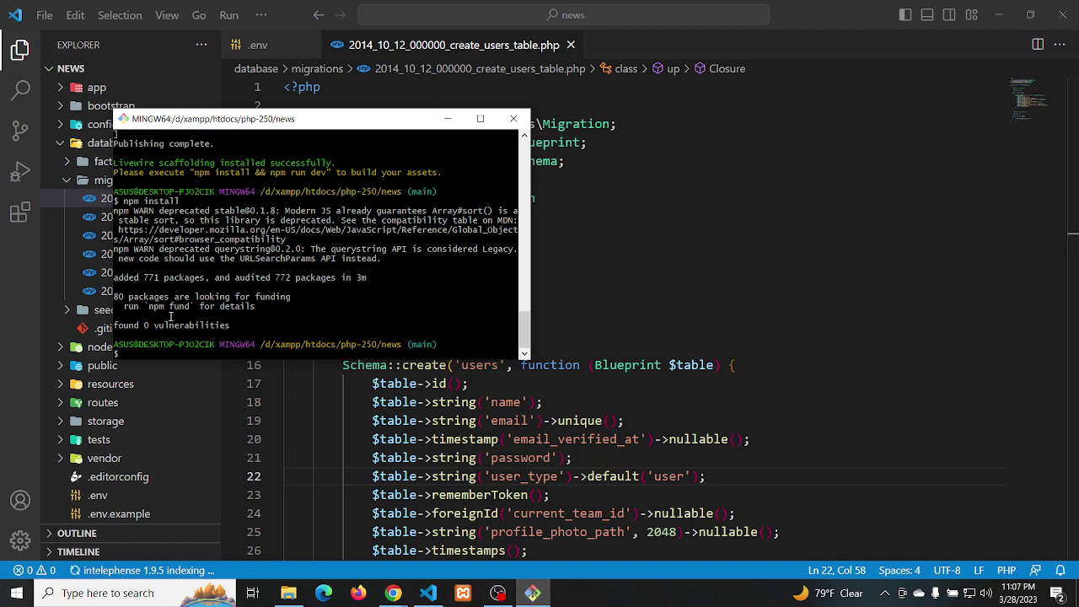
text(npm run dev)
key(Return)
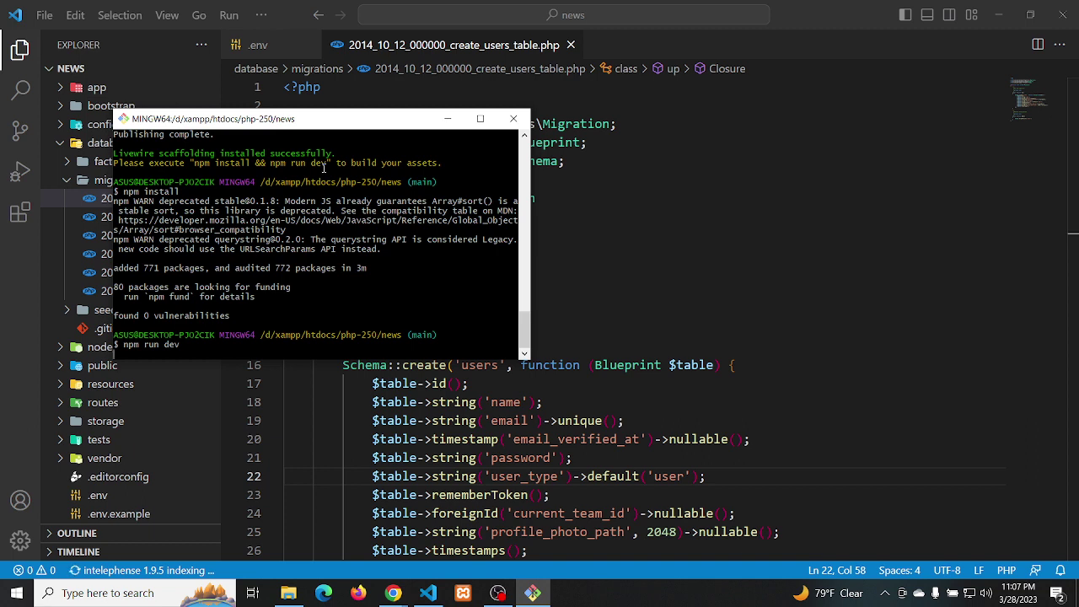
key(Return)
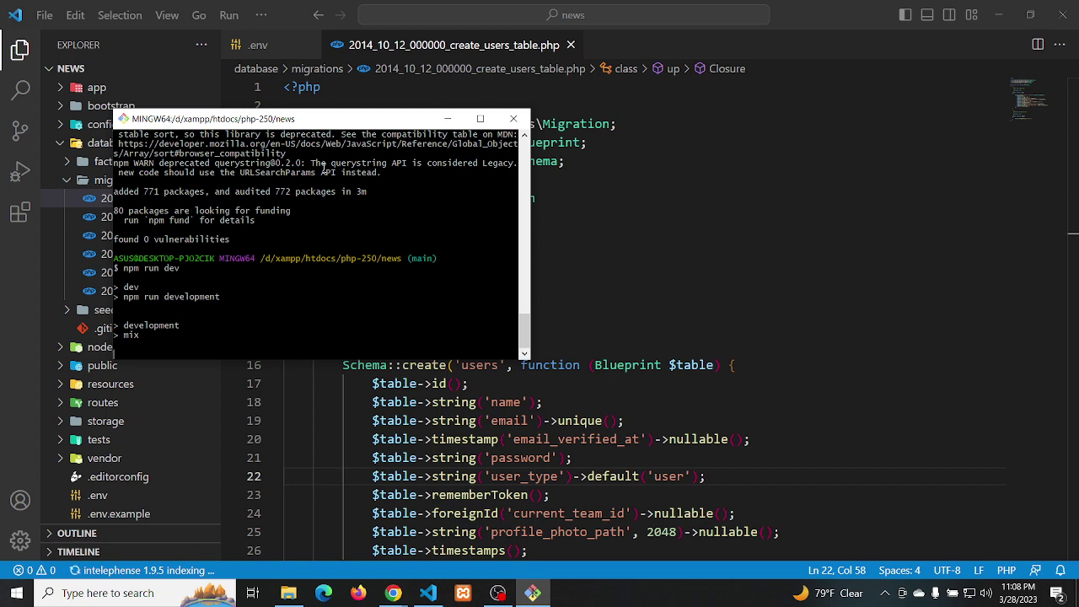
key(alt+Tab)
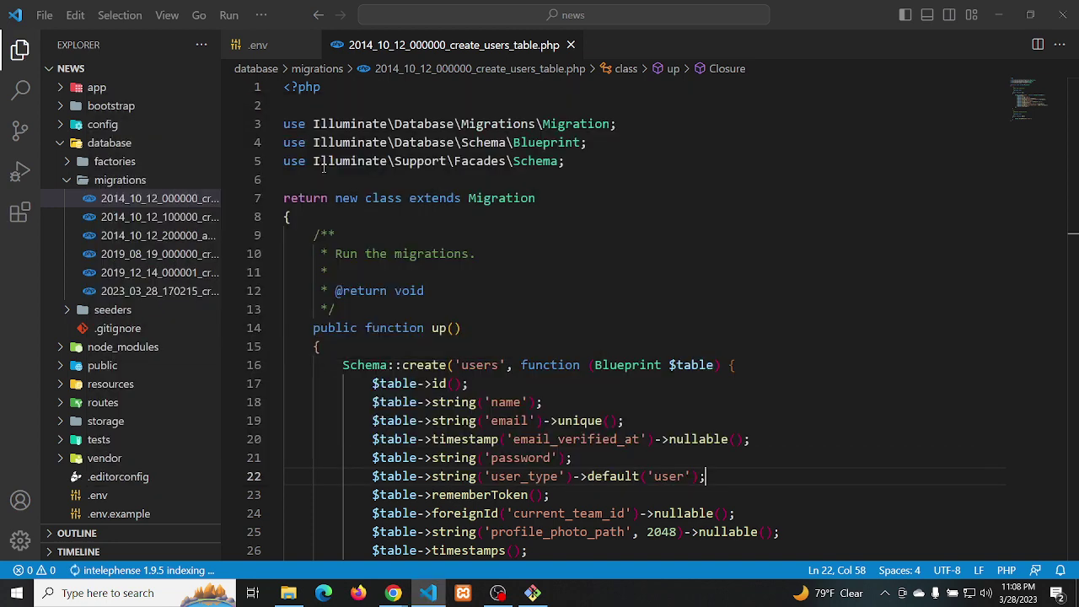
Go to the Google Meet call in Chrome and admit the participant waiting to join
key(alt+Tab)
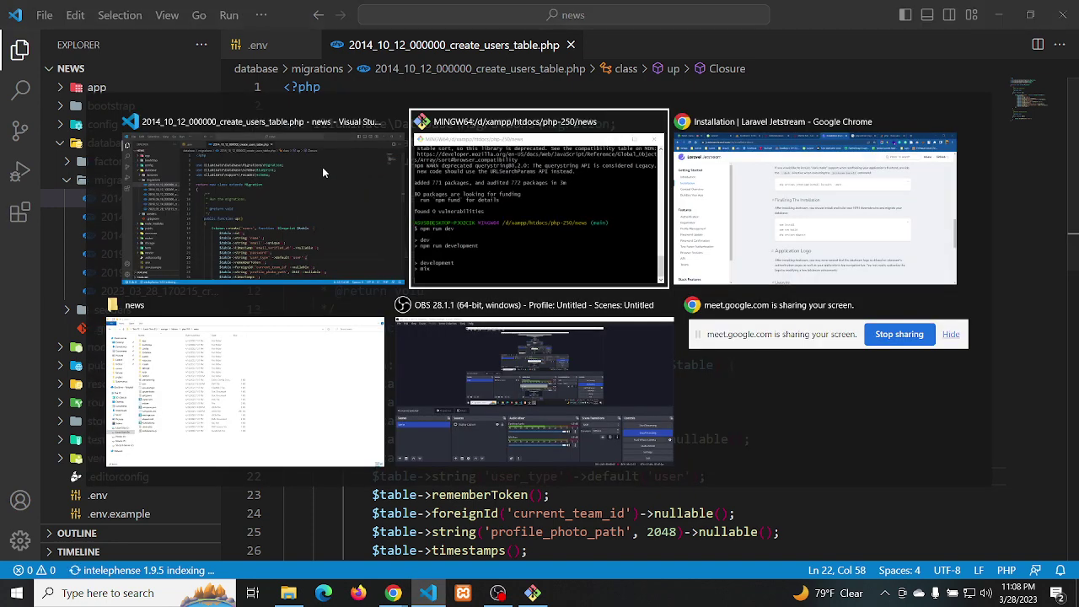
key(alt+Tab)
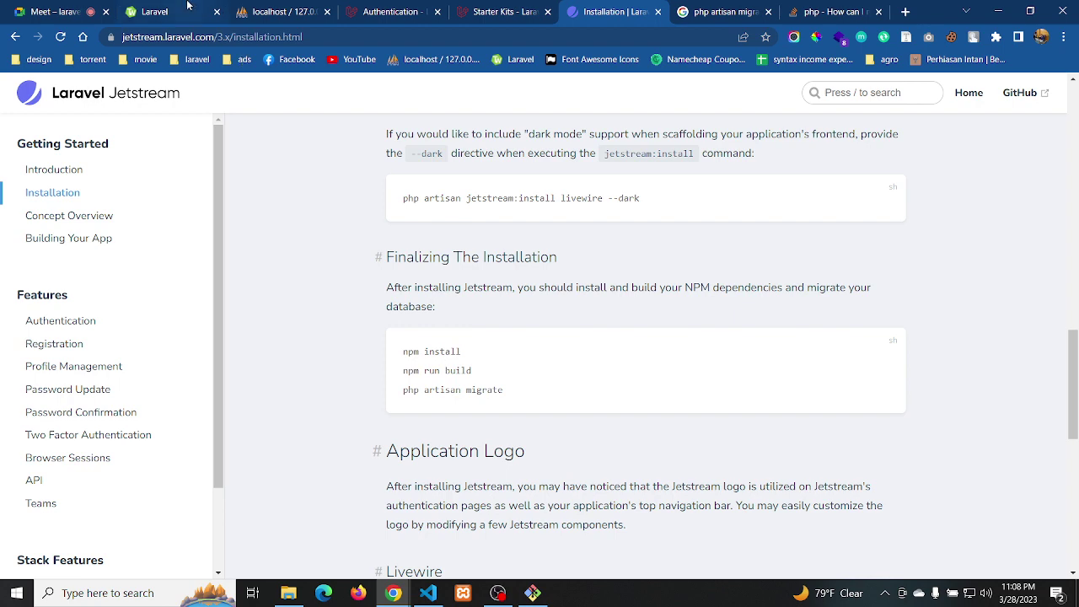
click(72, 12)
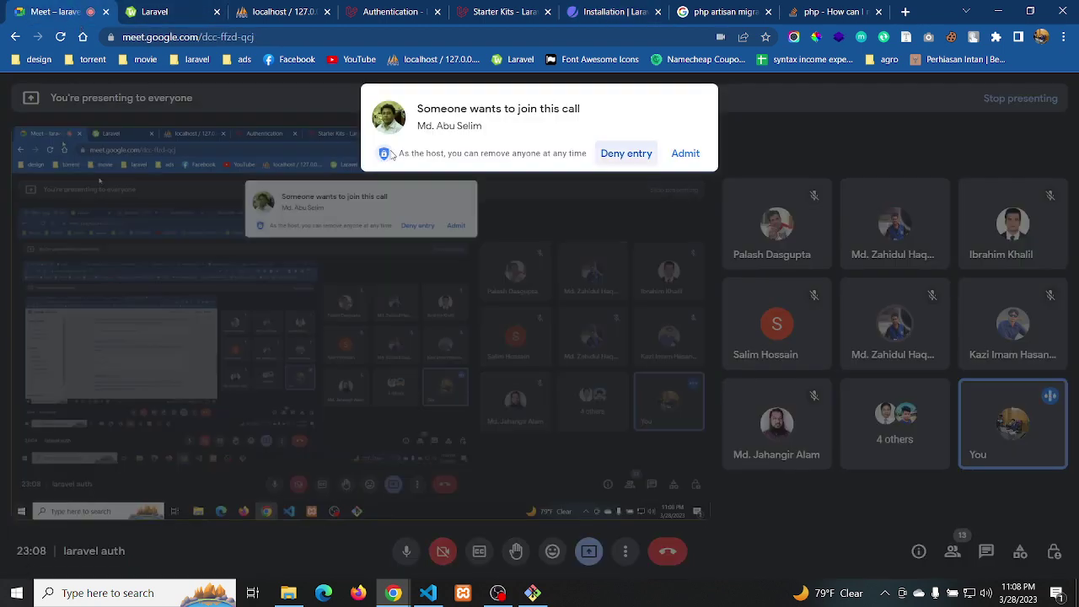
click(685, 155)
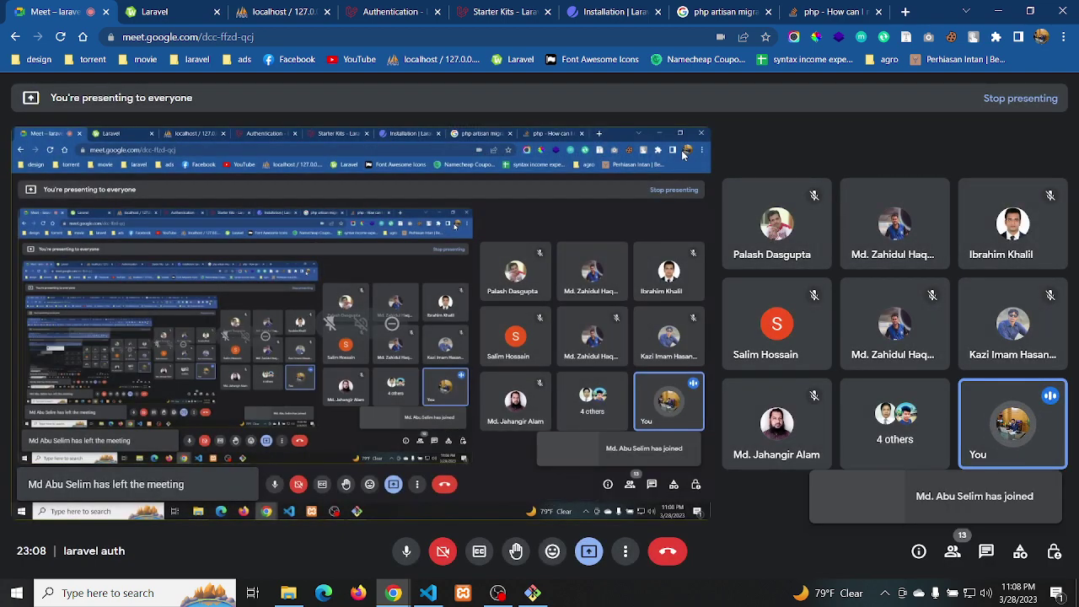
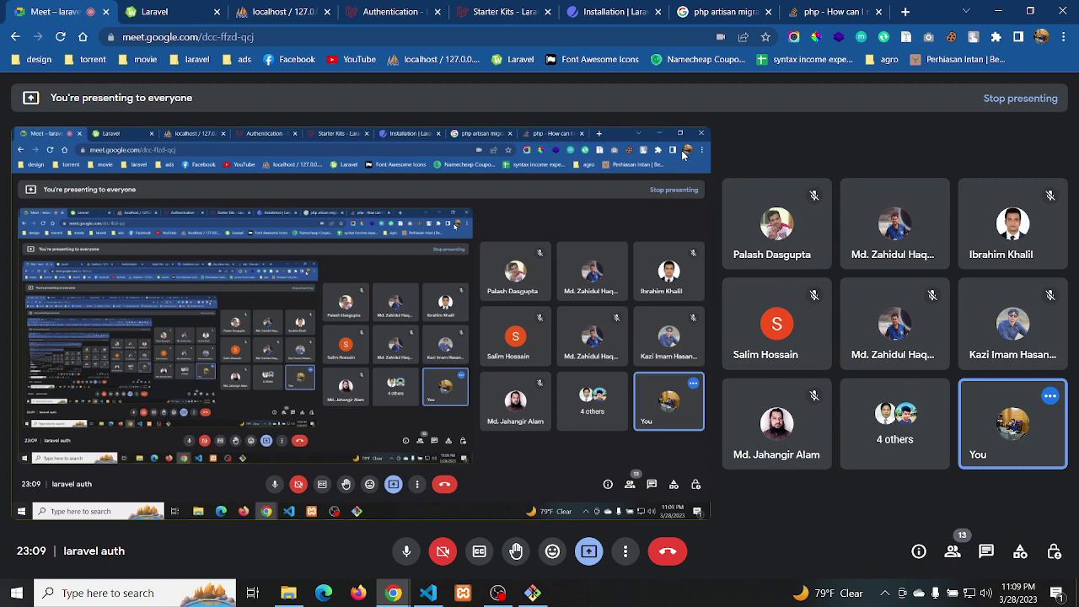
Glance at the Git Bash build, then return to the Jetstream docs' Finalizing The Installation section
click(532, 593)
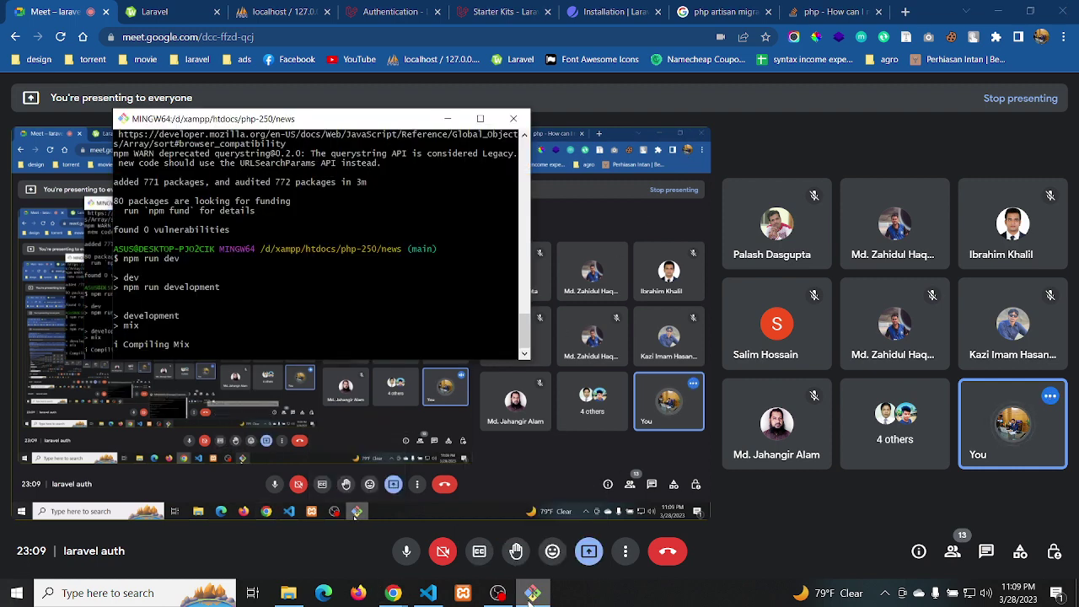
click(532, 593)
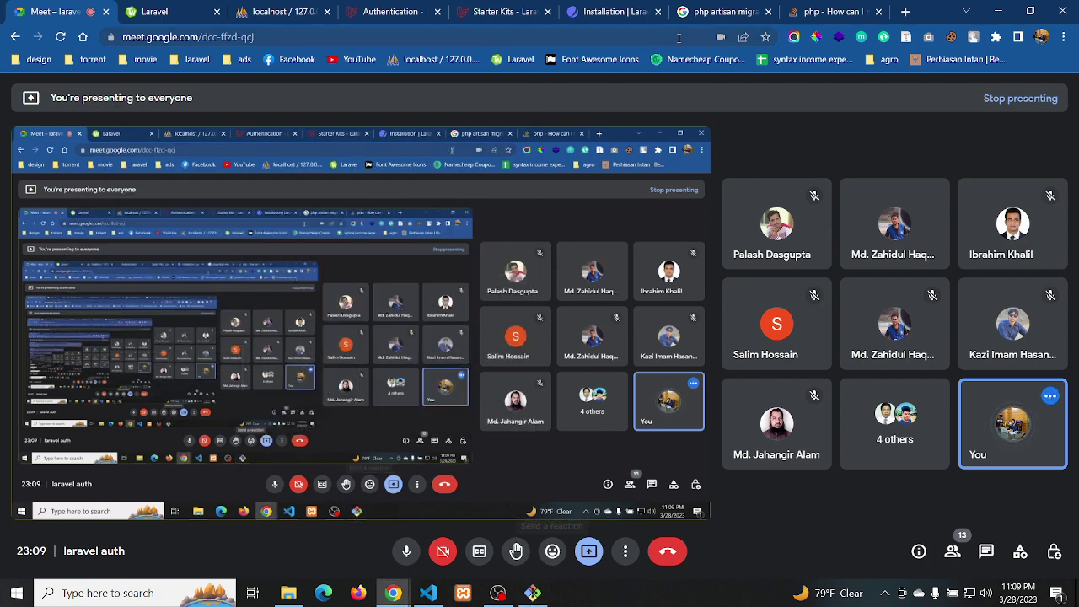
click(628, 13)
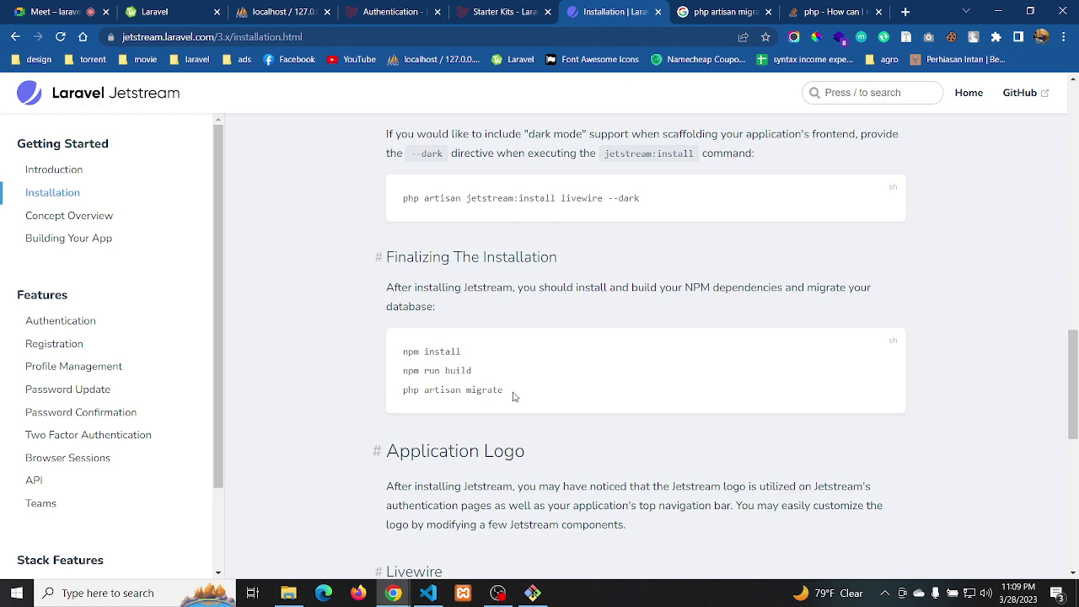
Copy 'php artisan migrate' from the Jetstream docs and bring Git Bash forward
drag(514, 396, 400, 405)
key(super+c)
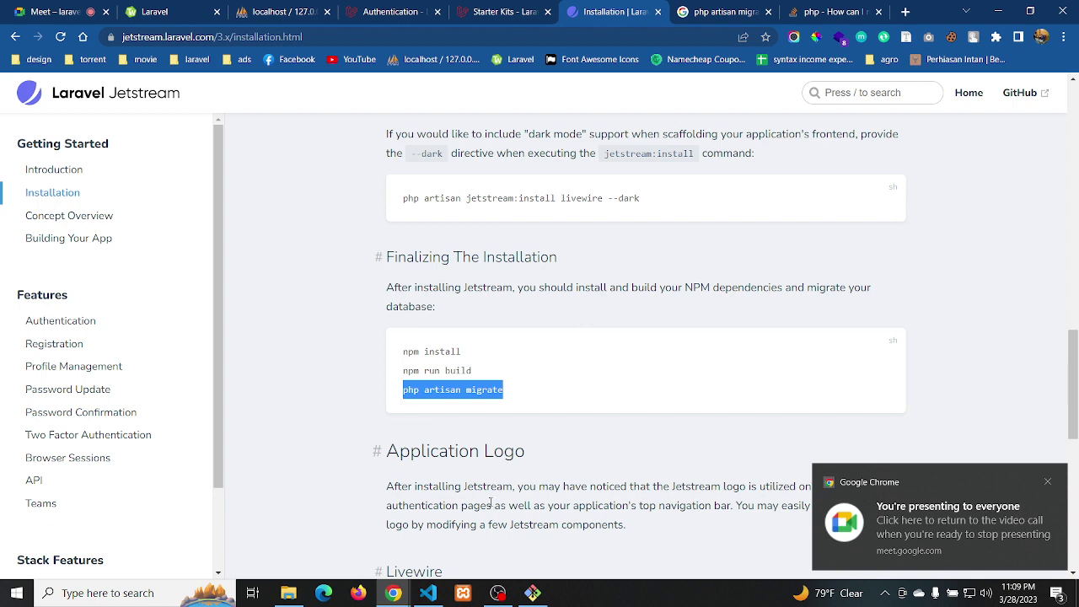
click(533, 593)
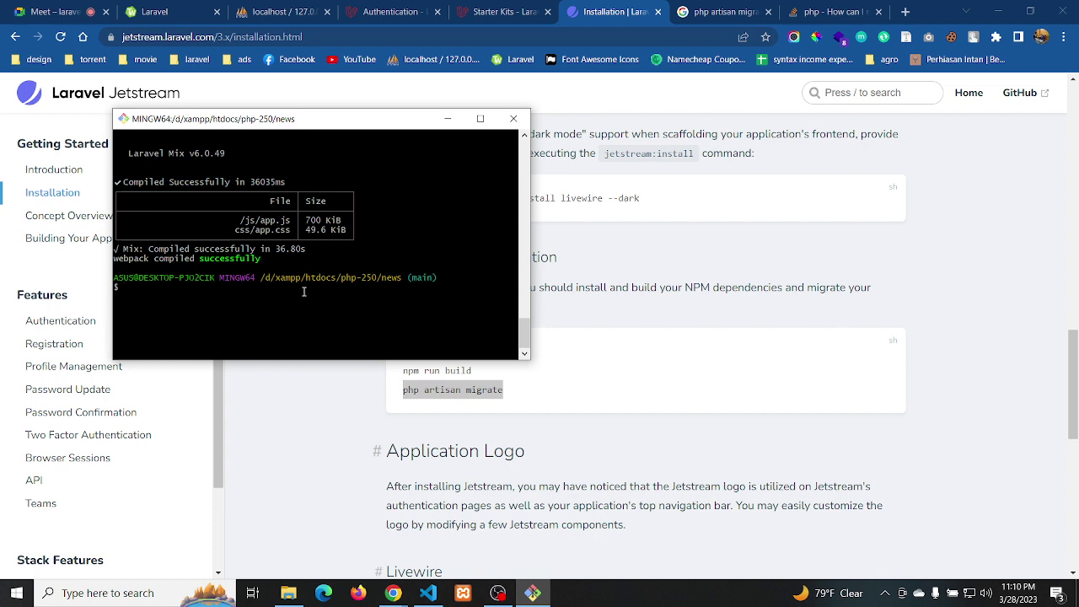
Paste and run php artisan migrate, then start the server with php artisan serve
right_click(304, 291)
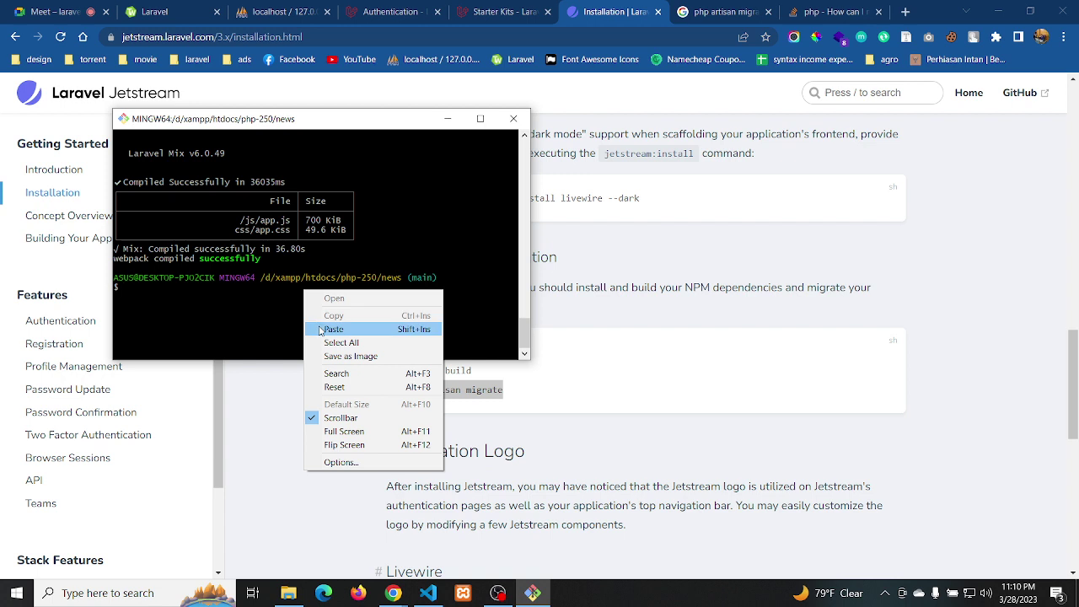
click(319, 327)
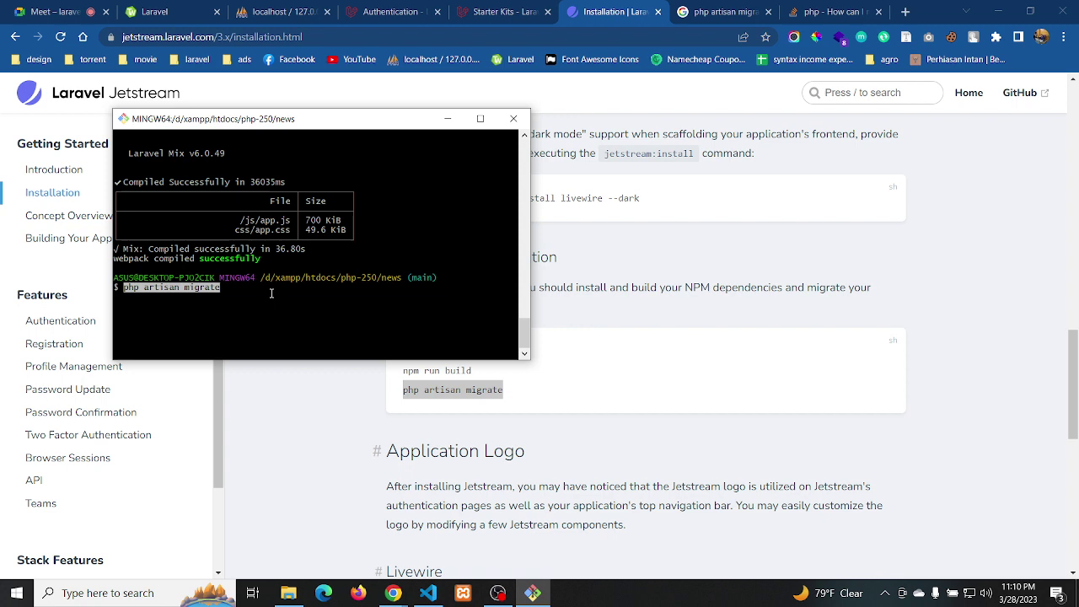
key(Return)
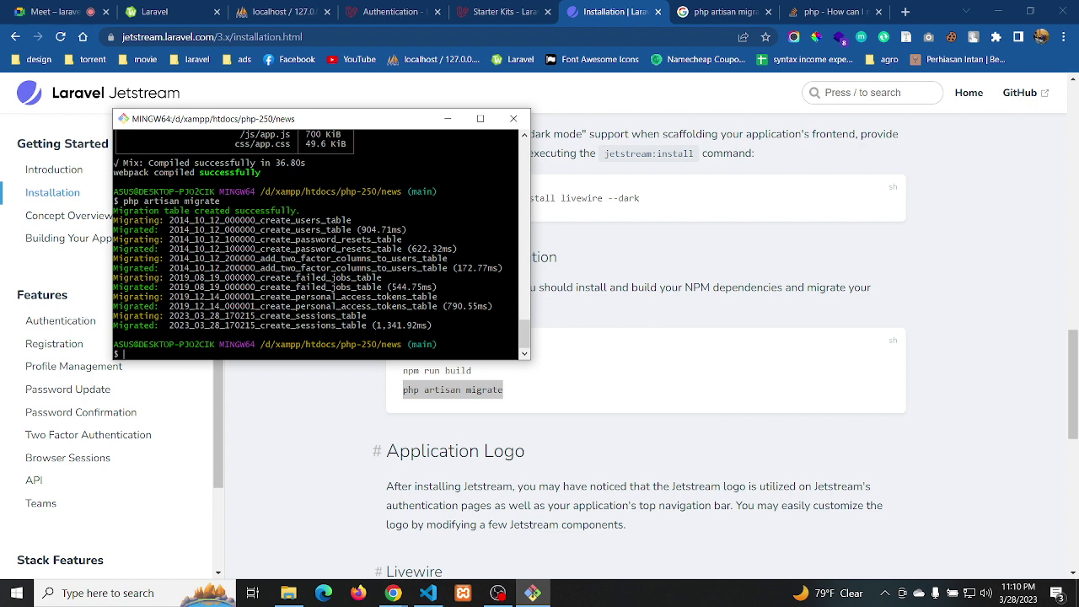
text(hp artisan serve)
key(Return)
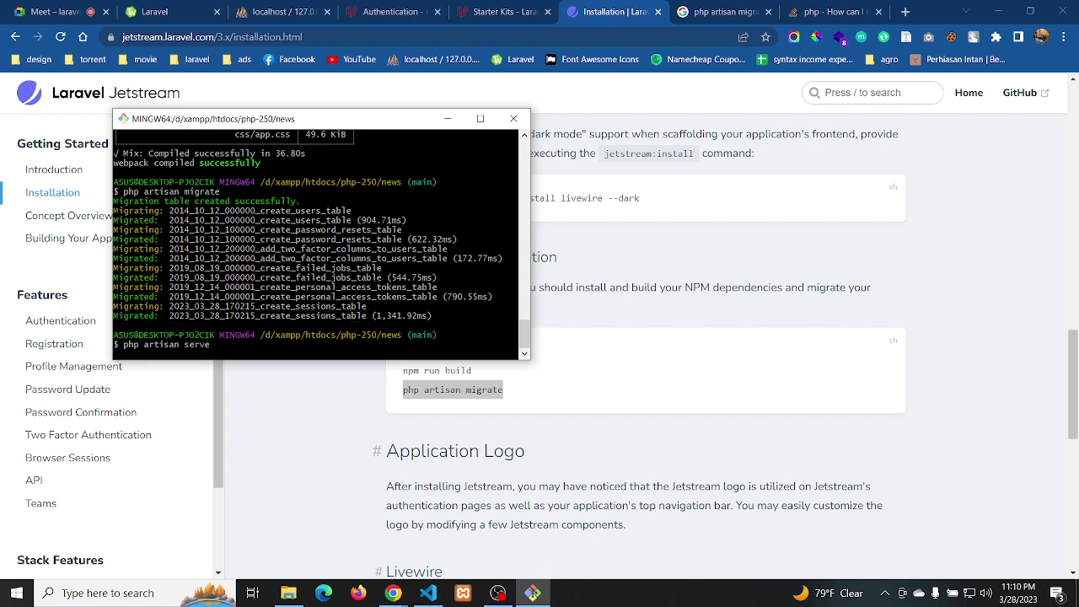
Check the online_laravel_news database in phpMyAdmin, then reload the Laravel welcome page
click(172, 11)
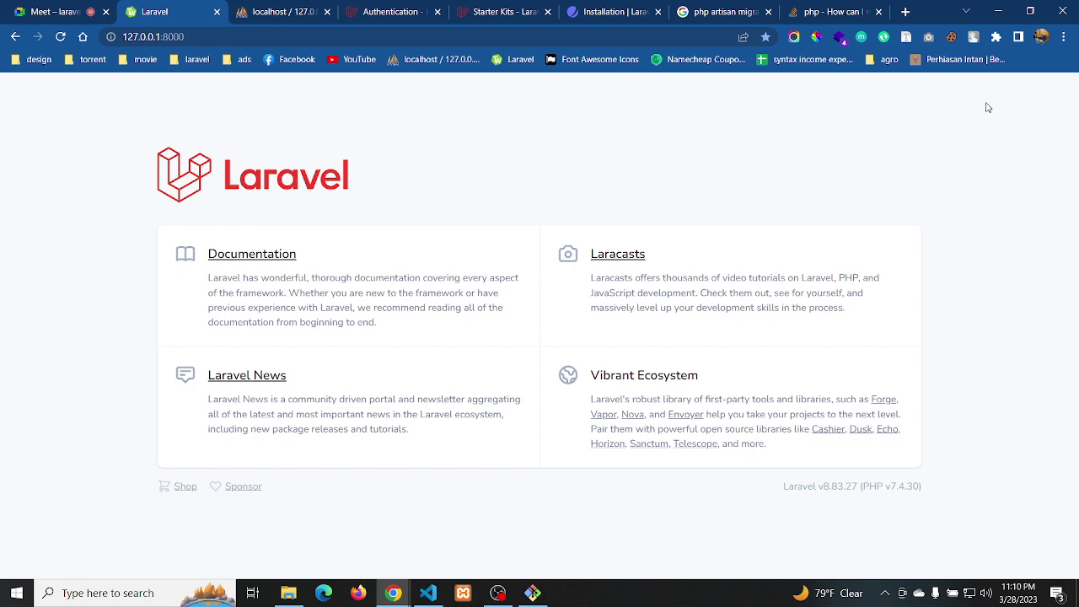
click(287, 14)
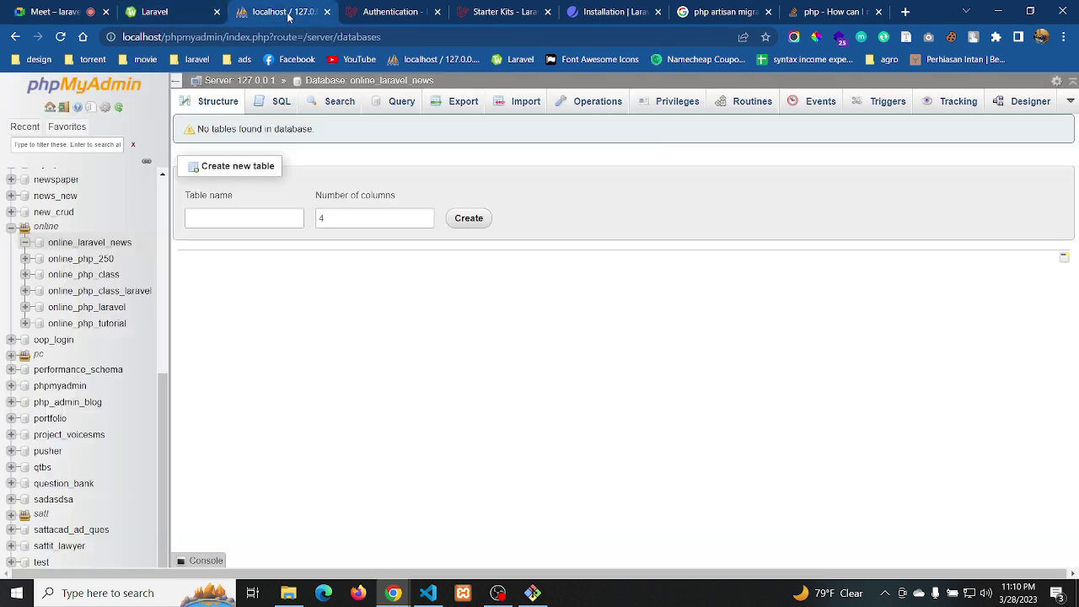
click(533, 592)
click(532, 592)
click(168, 12)
click(61, 36)
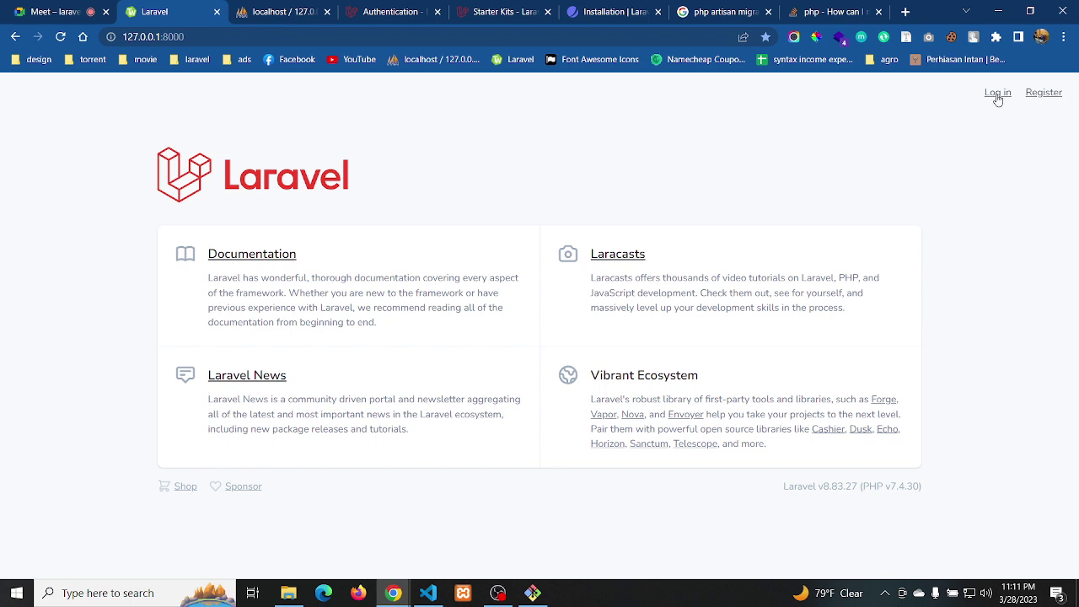
Open the app's unstyled login page, go back, and switch to VS Code
click(995, 95)
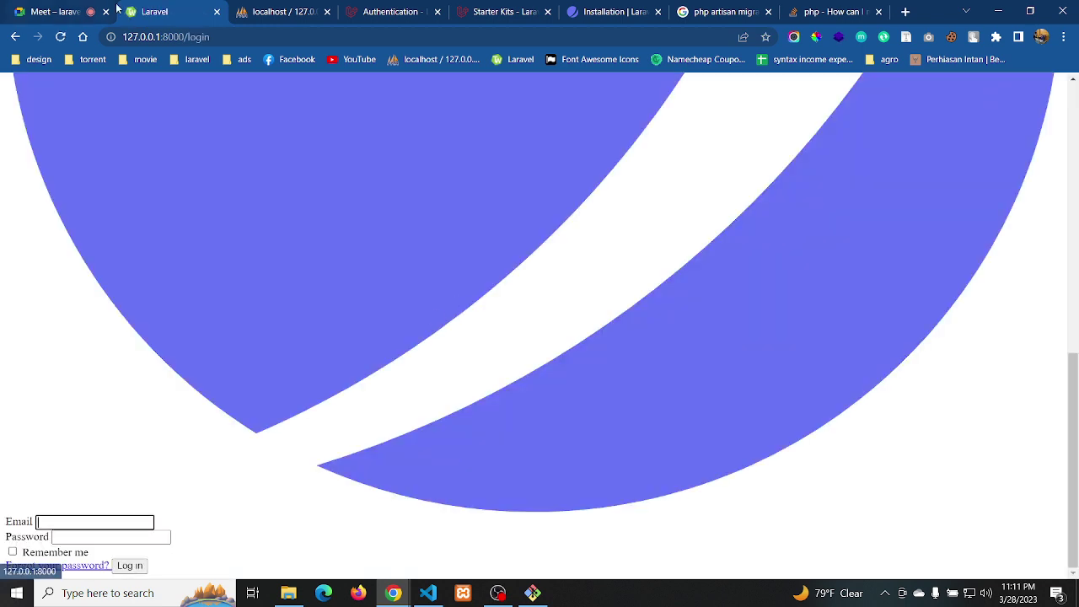
click(16, 38)
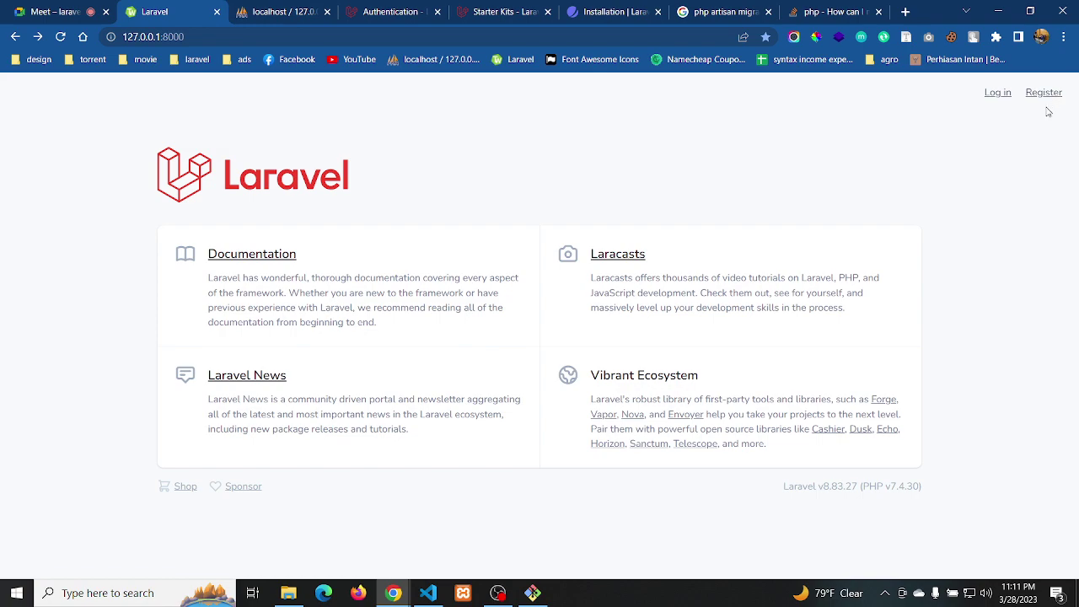
click(431, 593)
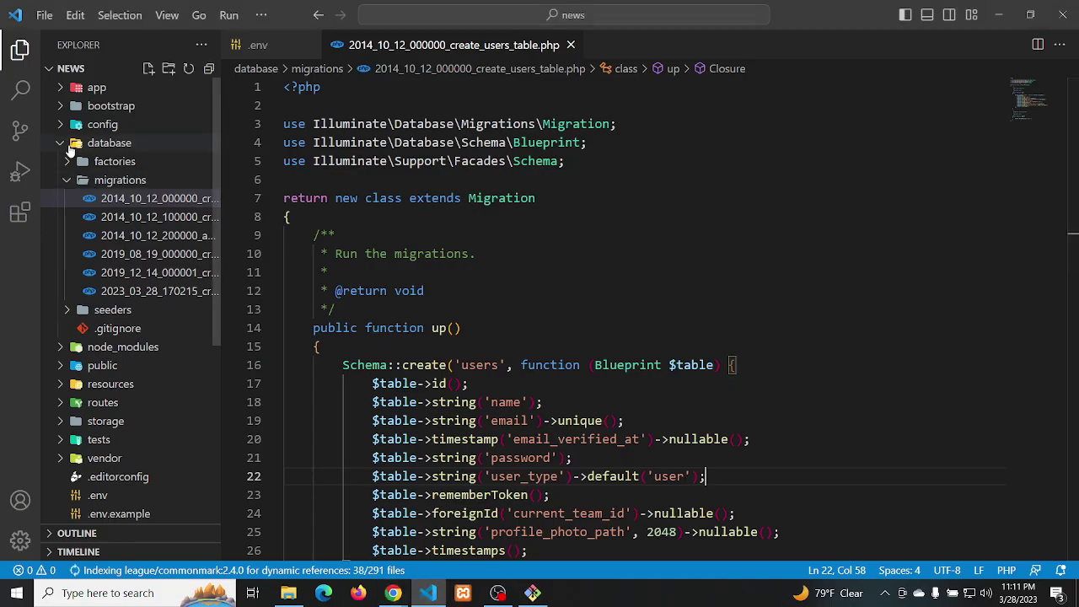
Open resources/views/auth/login.blade.php in the editor
click(61, 145)
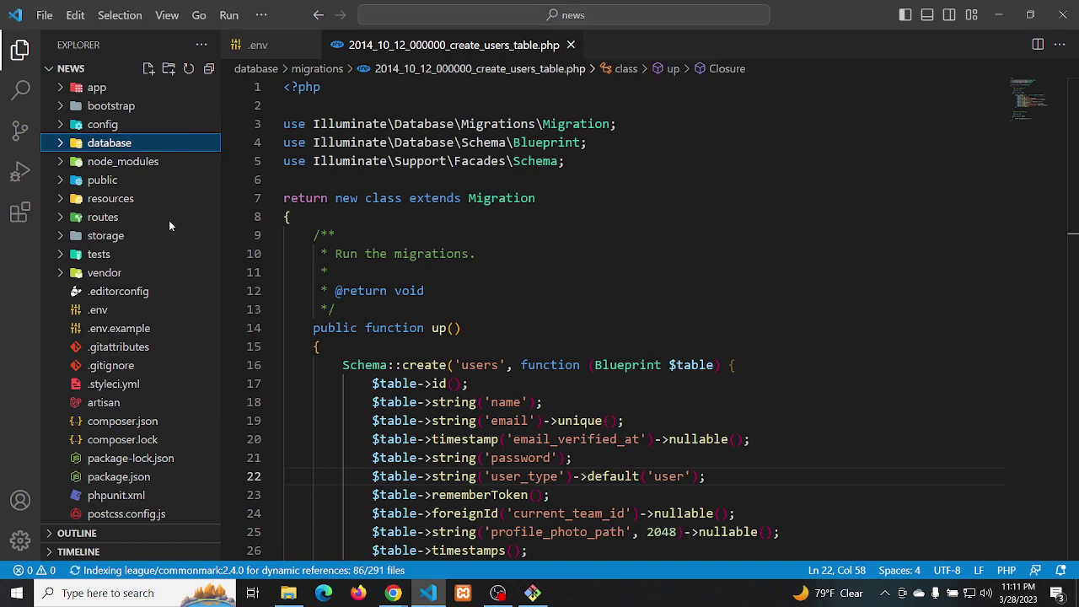
click(113, 205)
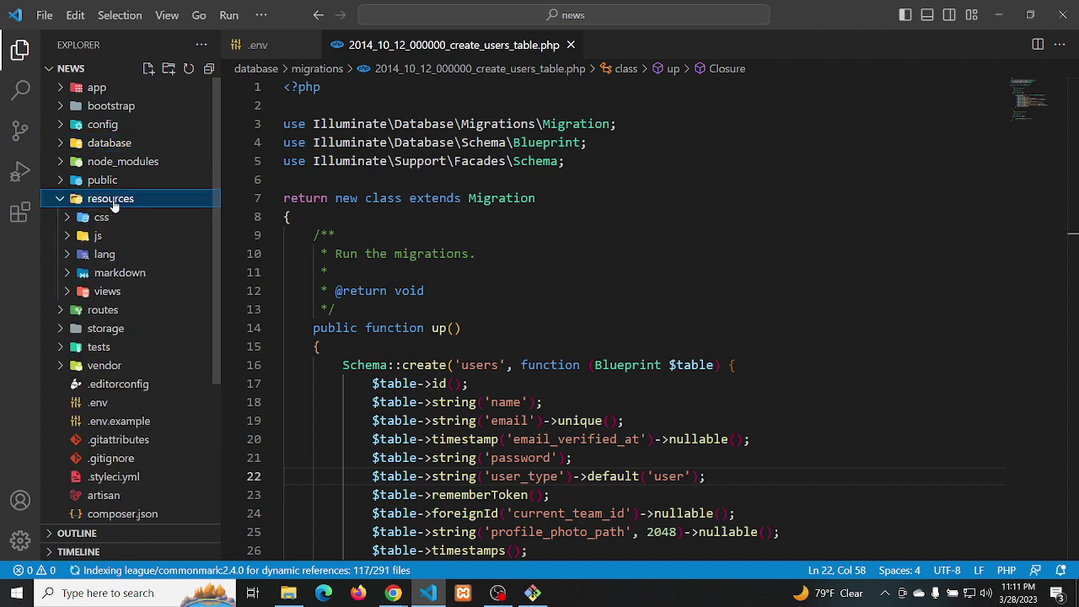
click(104, 293)
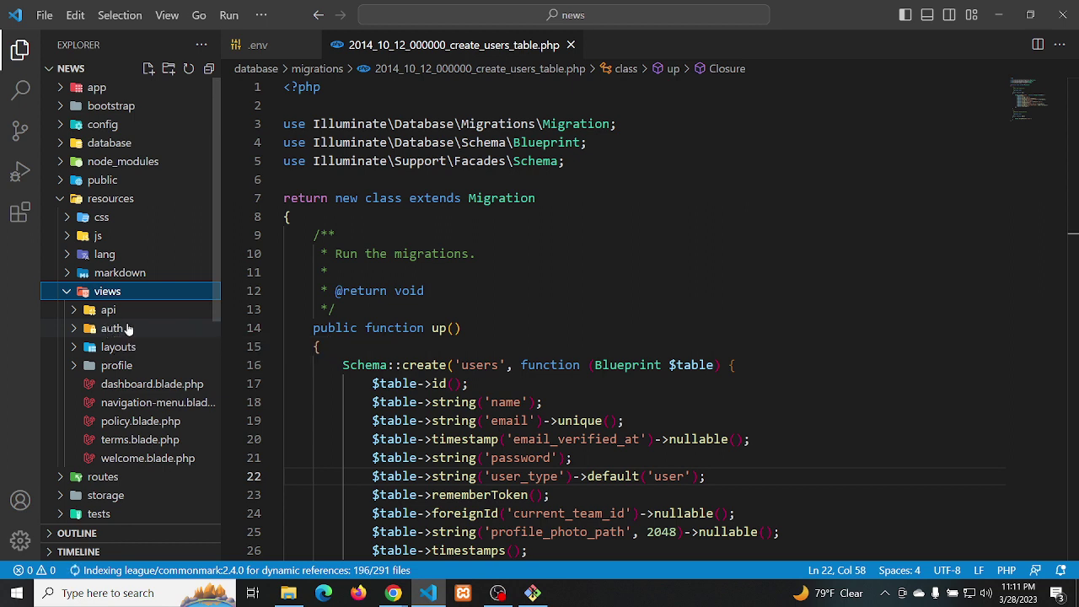
click(129, 328)
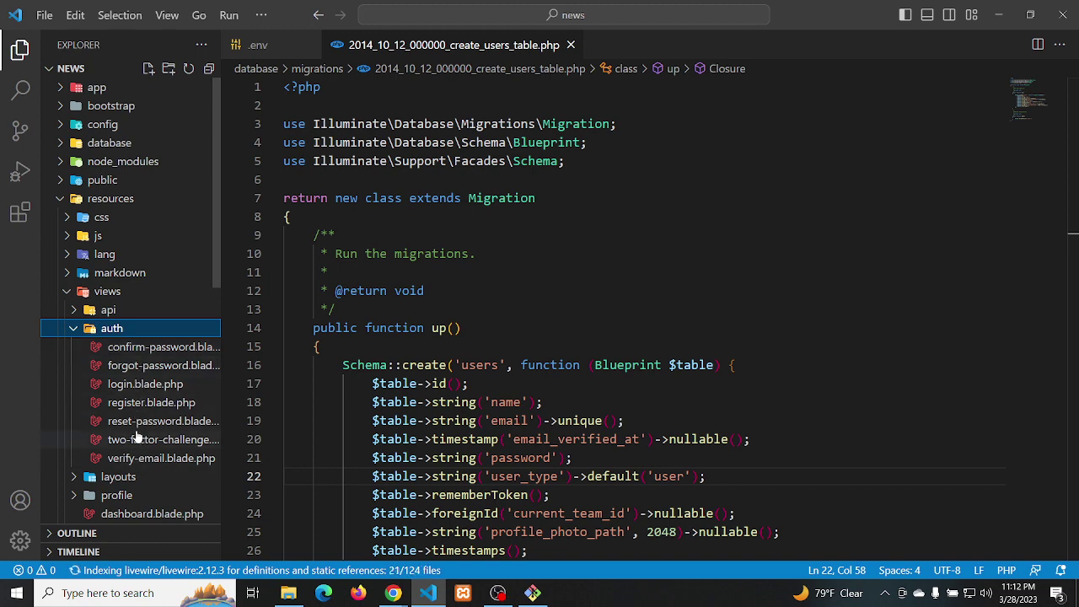
click(137, 385)
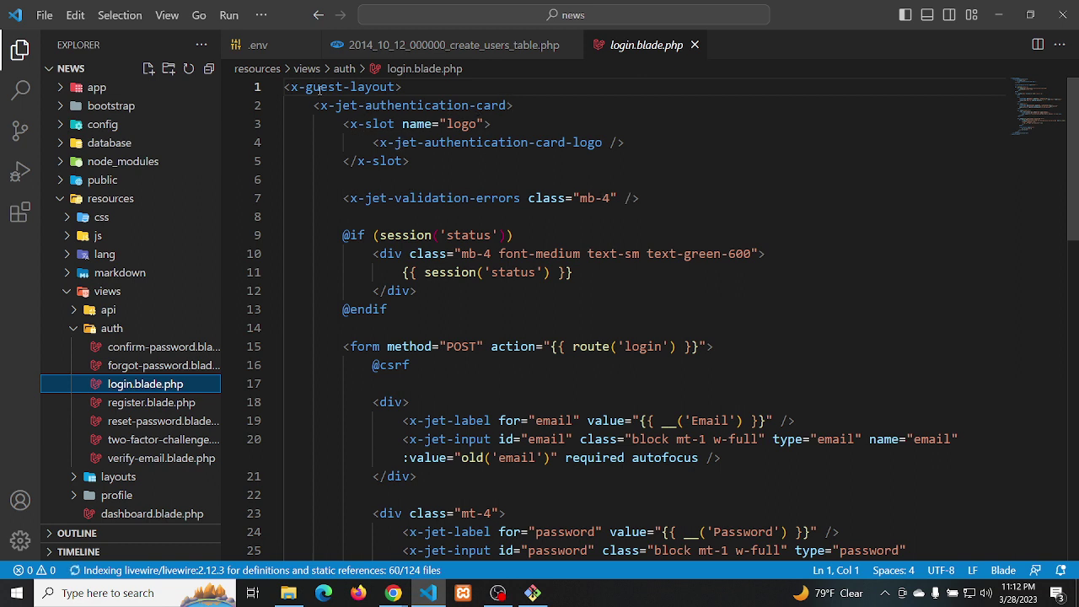
click(412, 88)
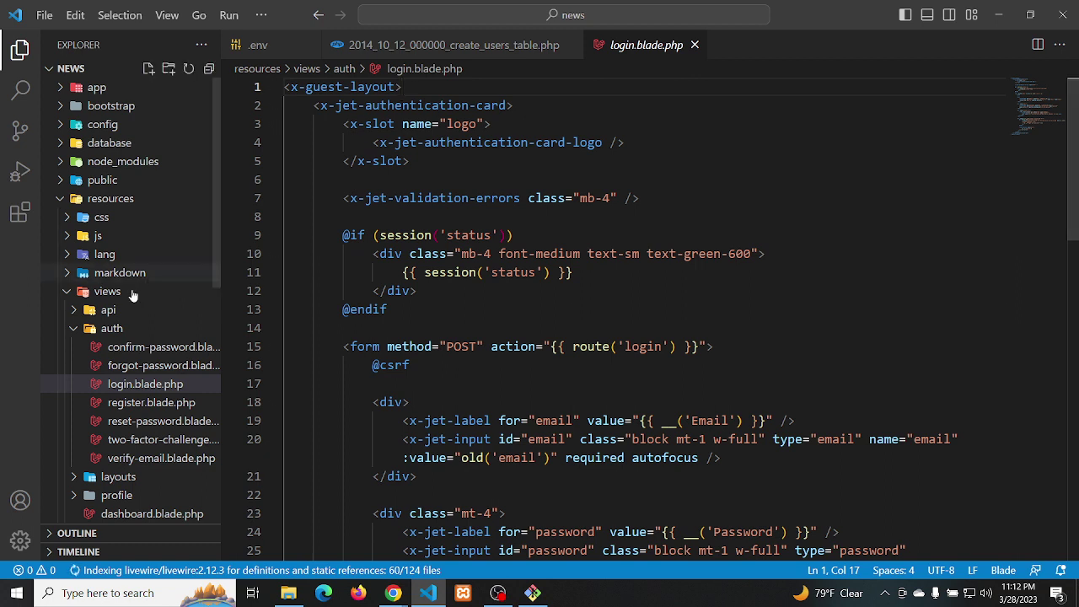
Open the guest.blade.php layout from resources/views/layouts
click(72, 329)
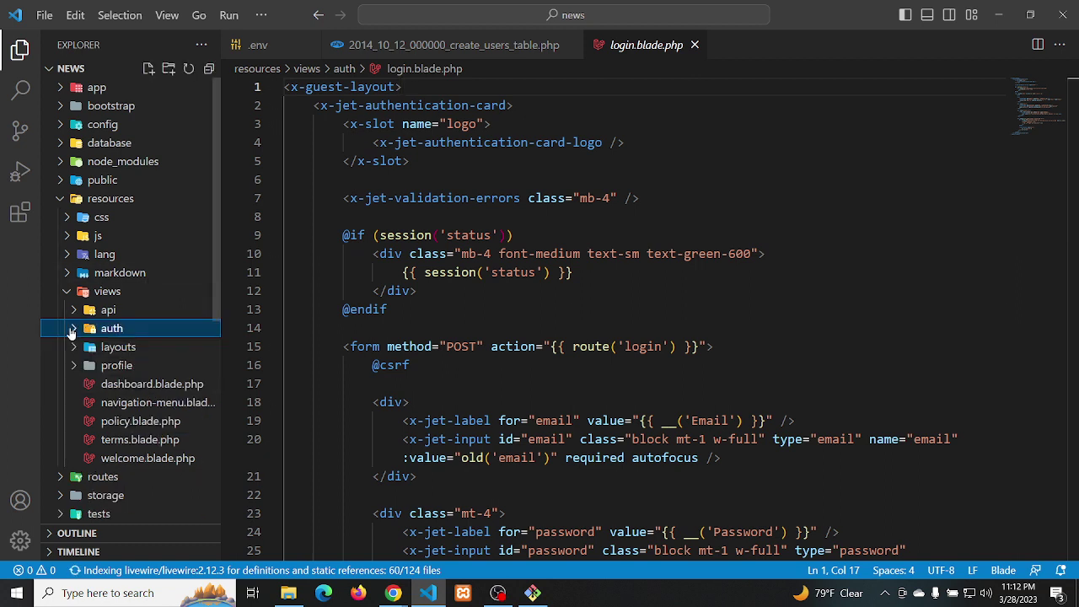
click(102, 348)
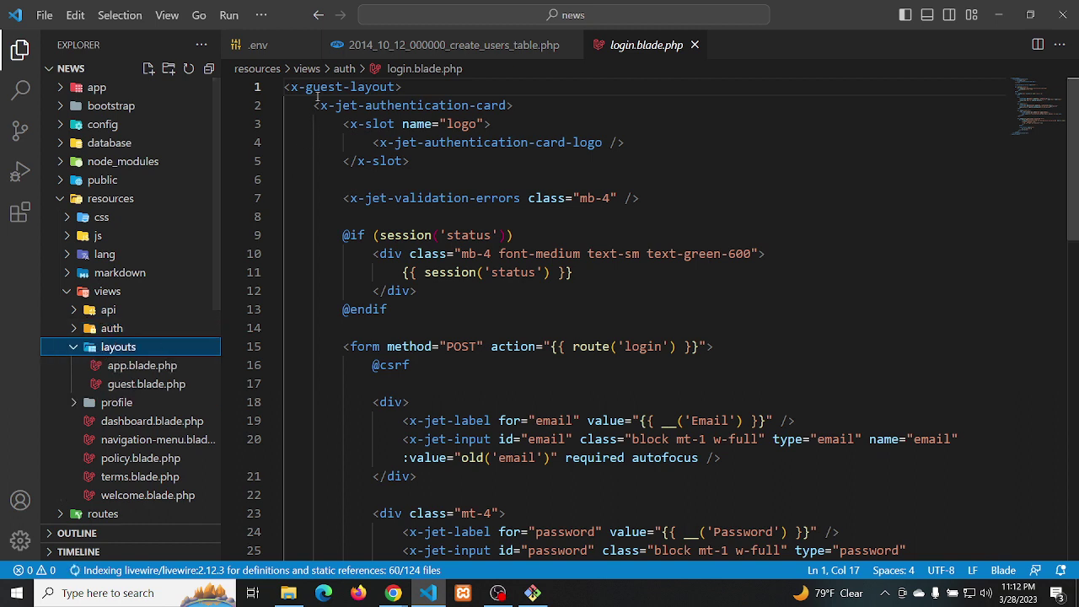
click(154, 385)
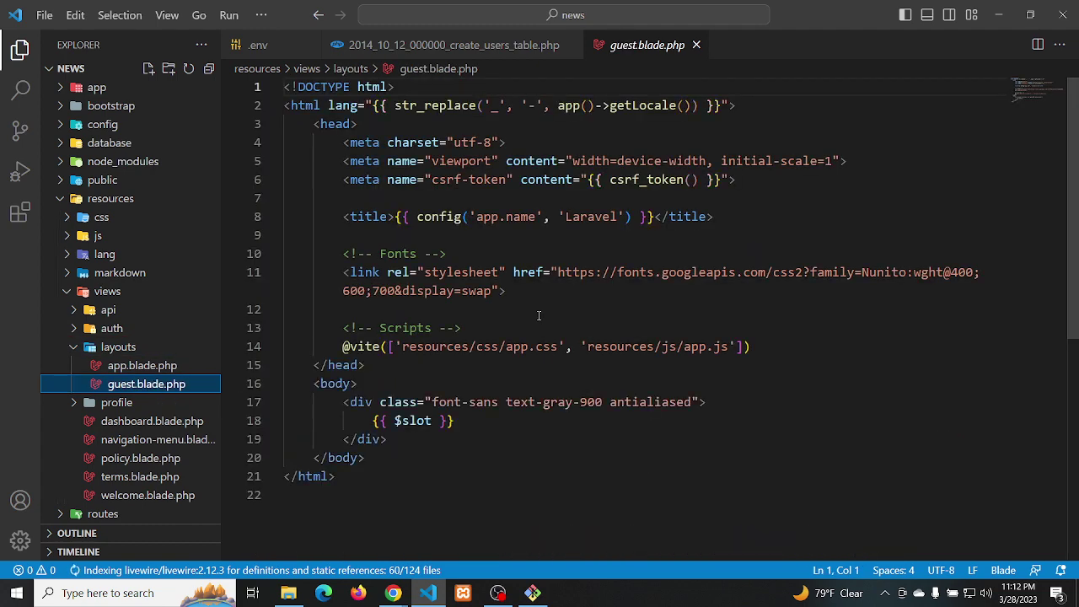
click(148, 367)
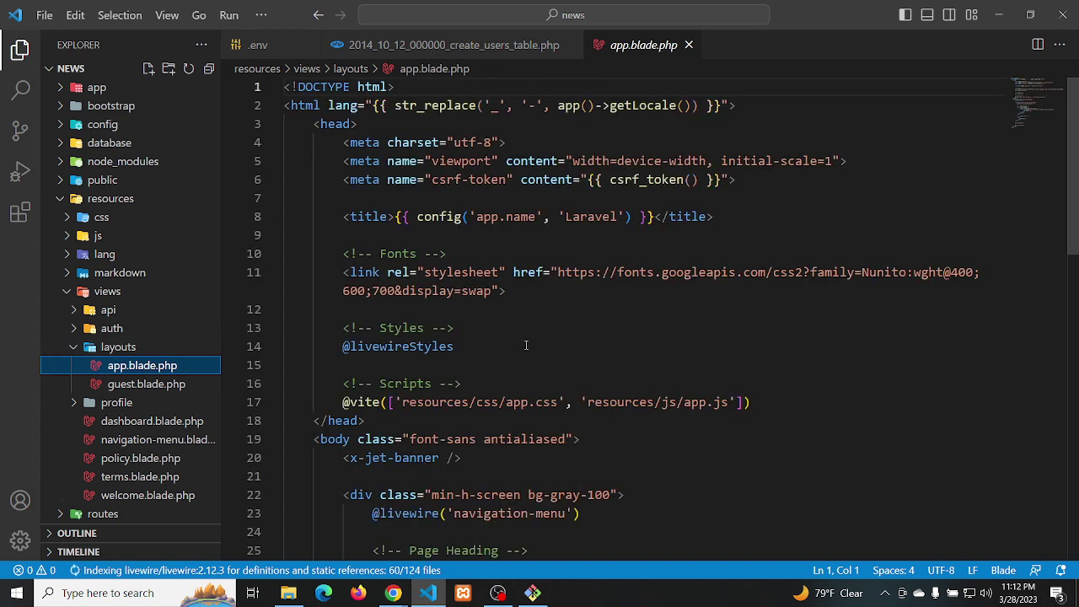
scroll(525, 345, down, 3)
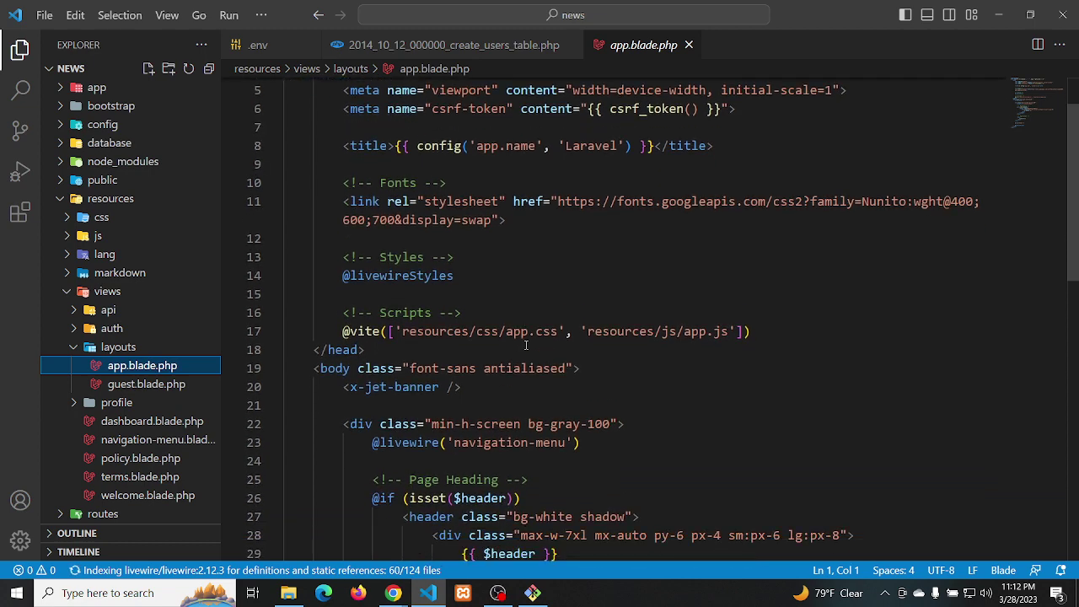
scroll(845, 219, down, 1)
scroll(1029, 93, down, 1)
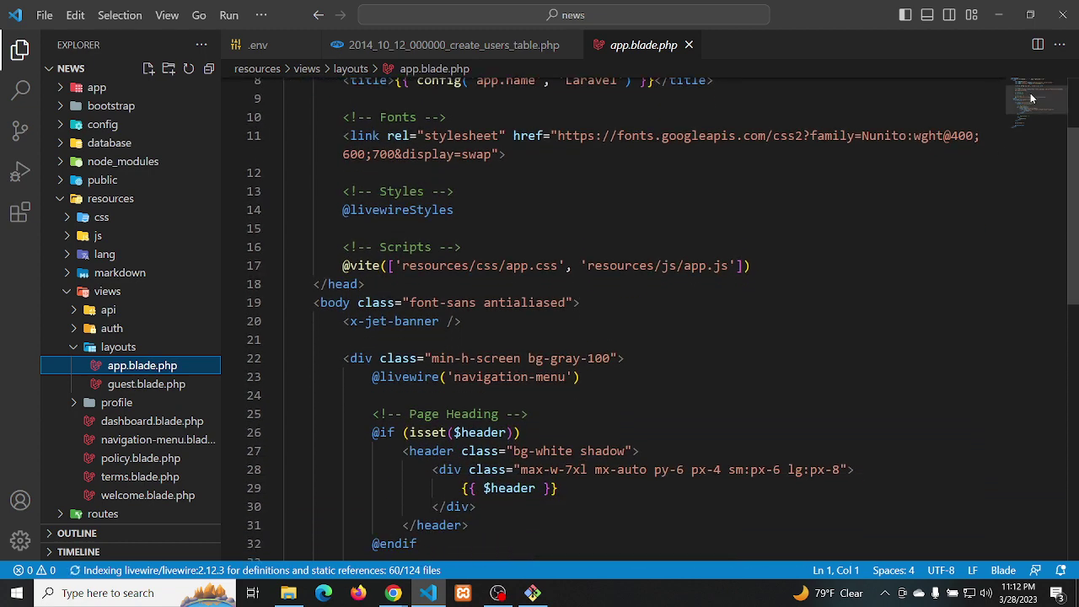
scroll(1030, 93, up, 4)
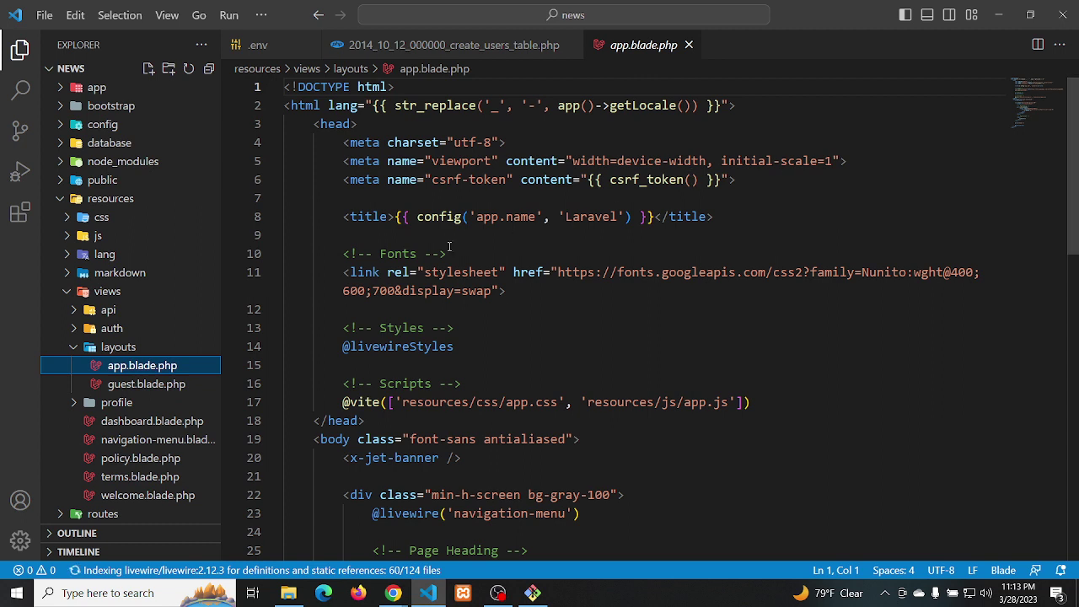
click(576, 292)
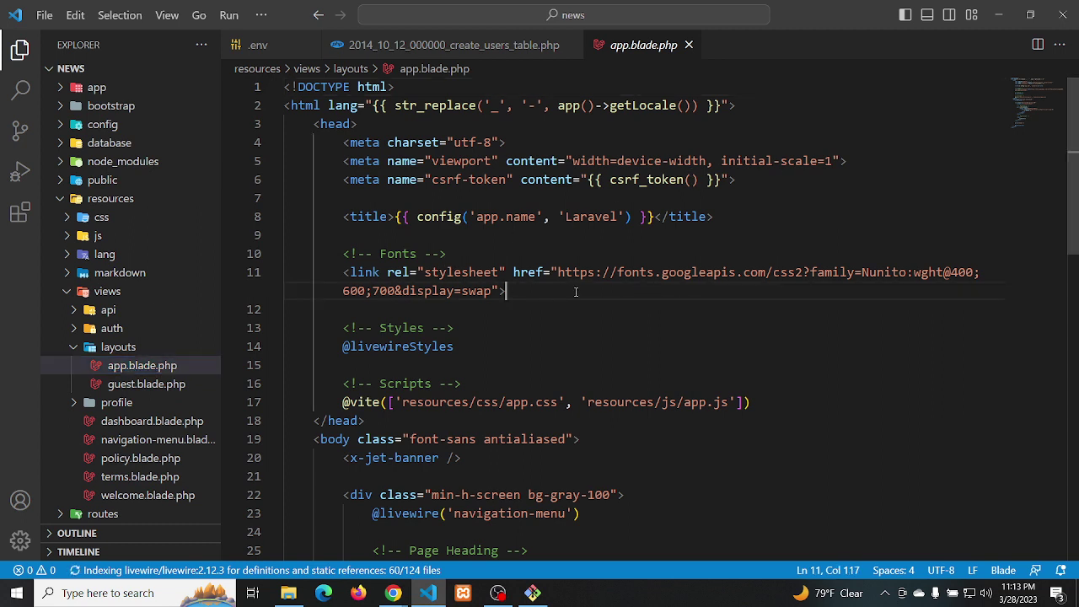
click(467, 346)
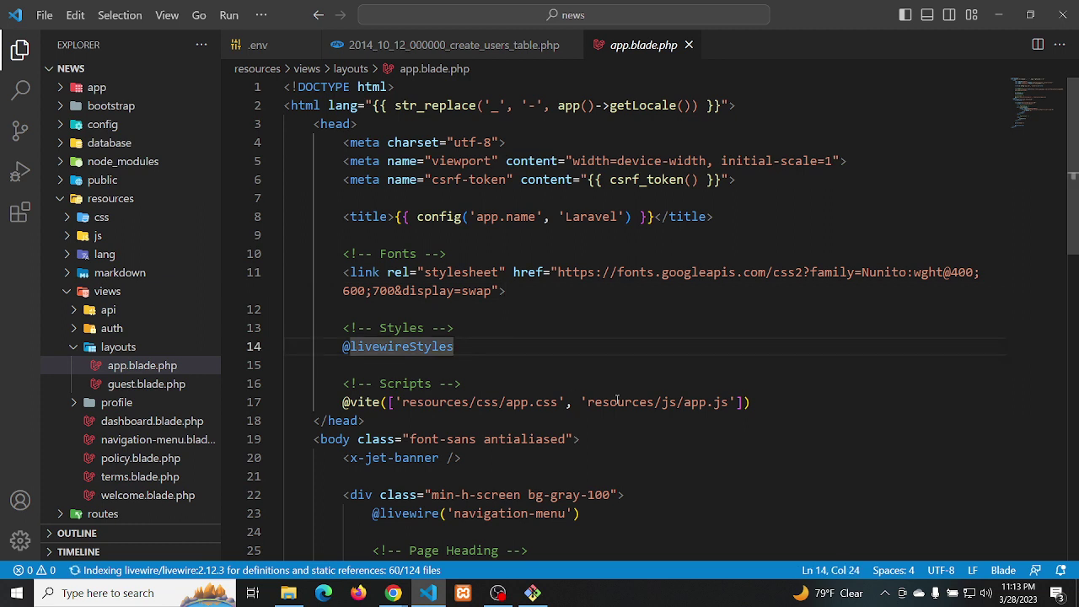
click(759, 403)
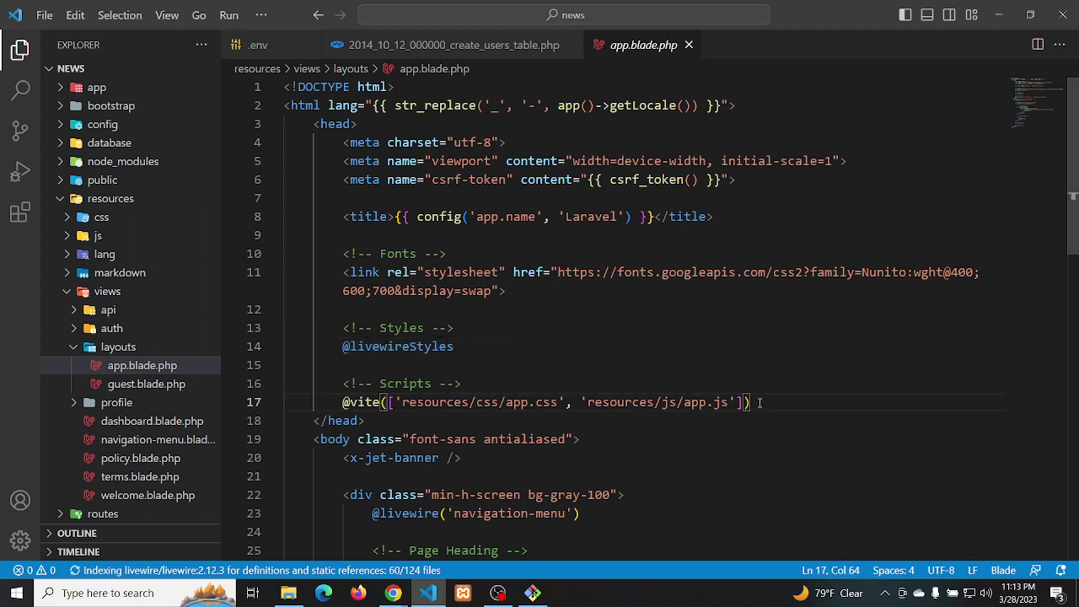
key(alt+Tab)
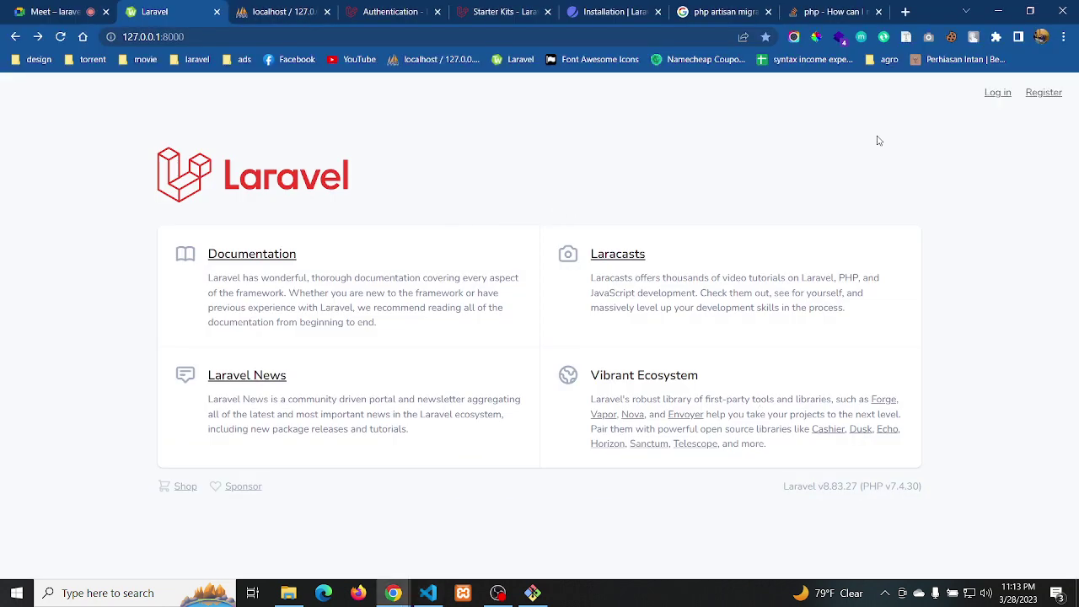
click(994, 96)
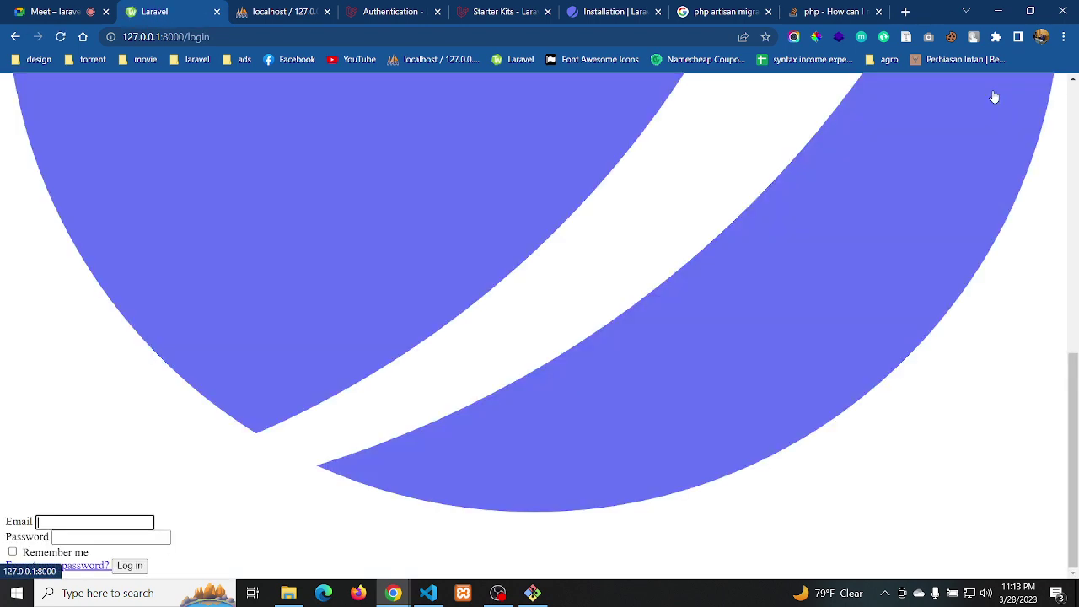
key(alt+Tab)
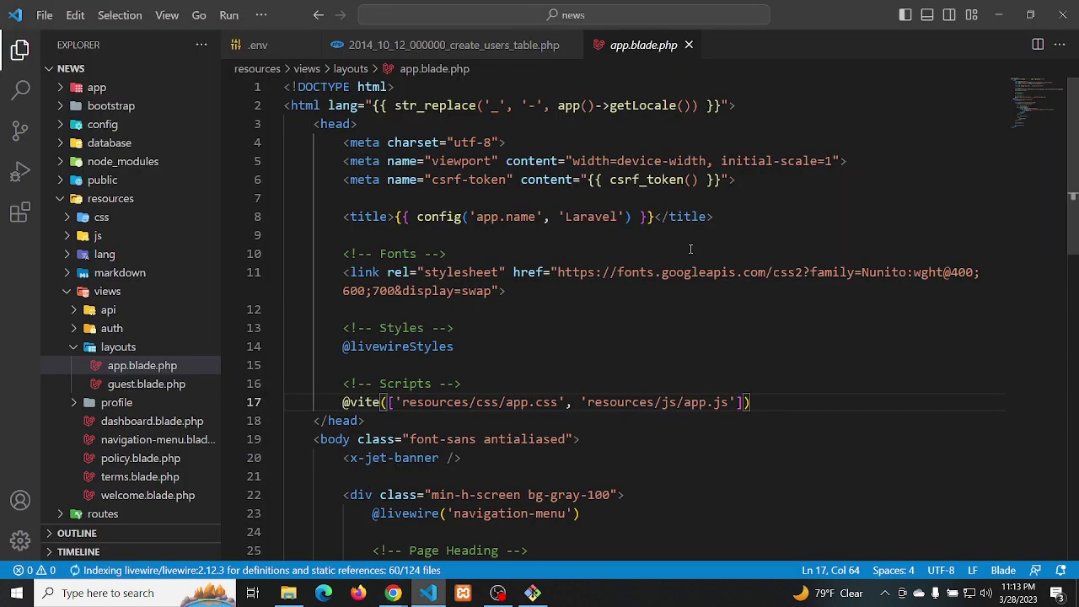
click(479, 359)
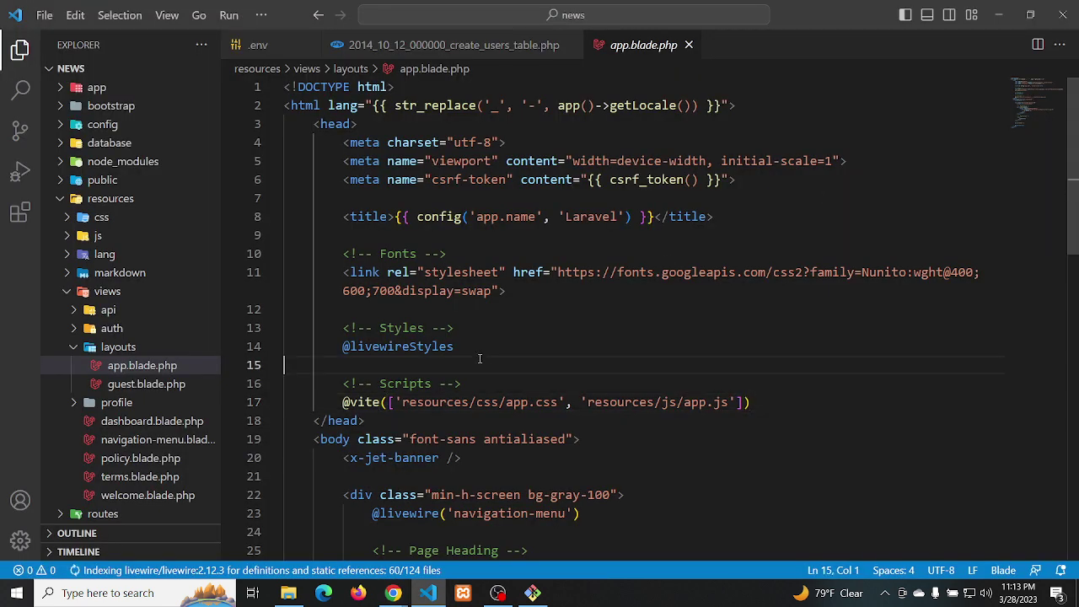
key(Return)
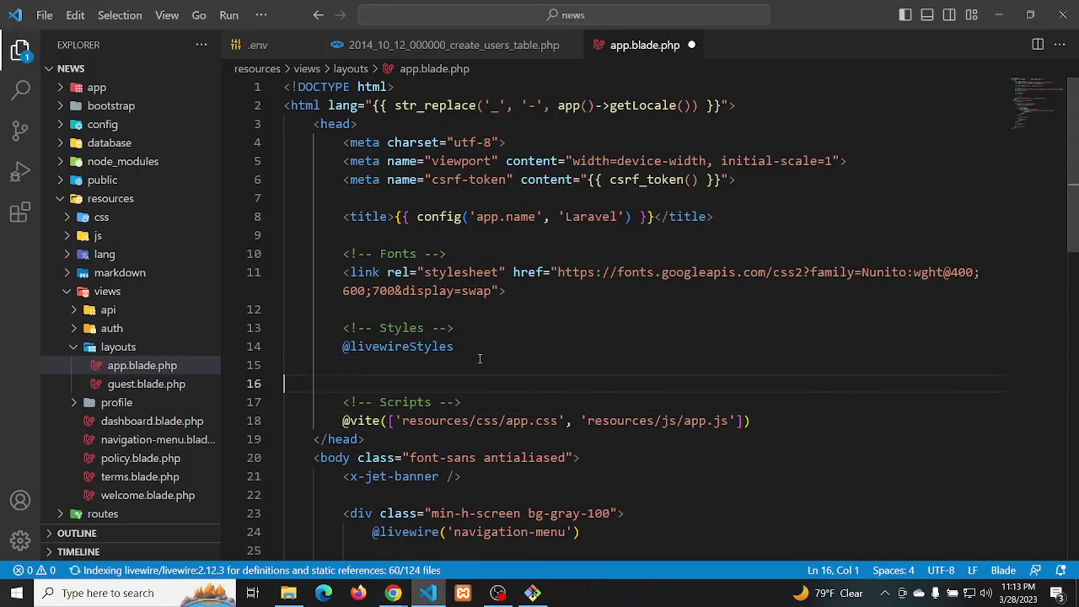
Try a 'link' snippet on line 16 of app.blade.php, then erase it
text(link)
key(Tab)
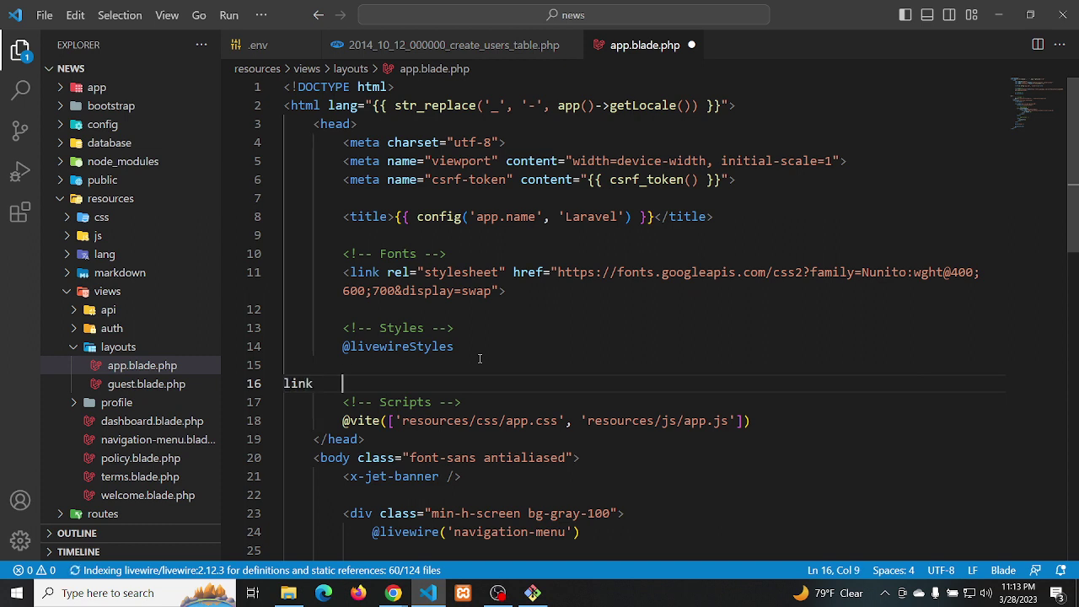
key(BackSpace)
key(BackSpace)
key(BackSpace)
key(BackSpace)
key(BackSpace)
key(BackSpace)
key(BackSpace)
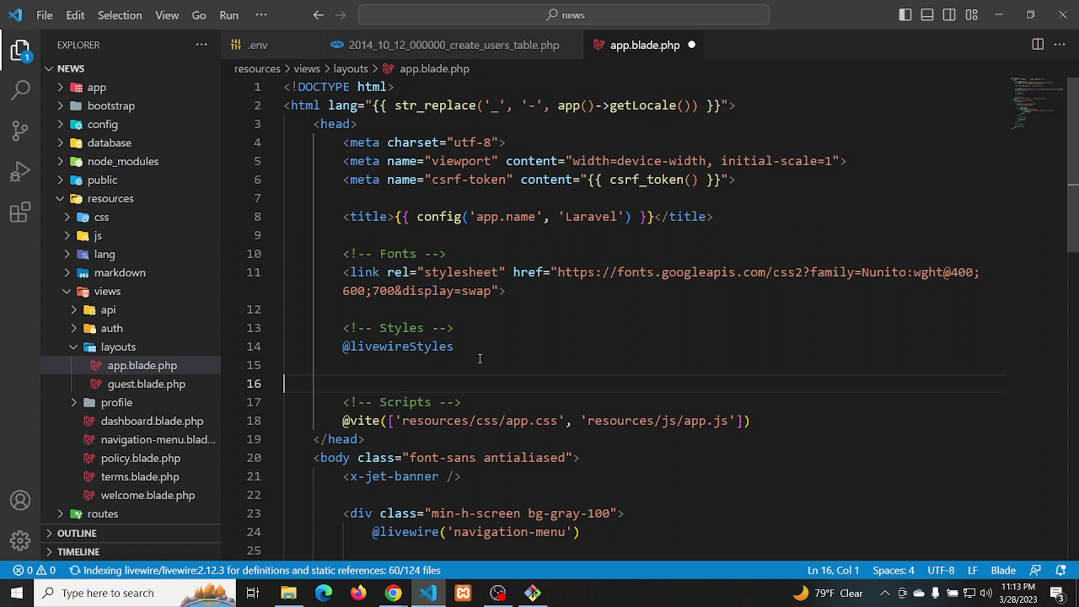
text(ink)
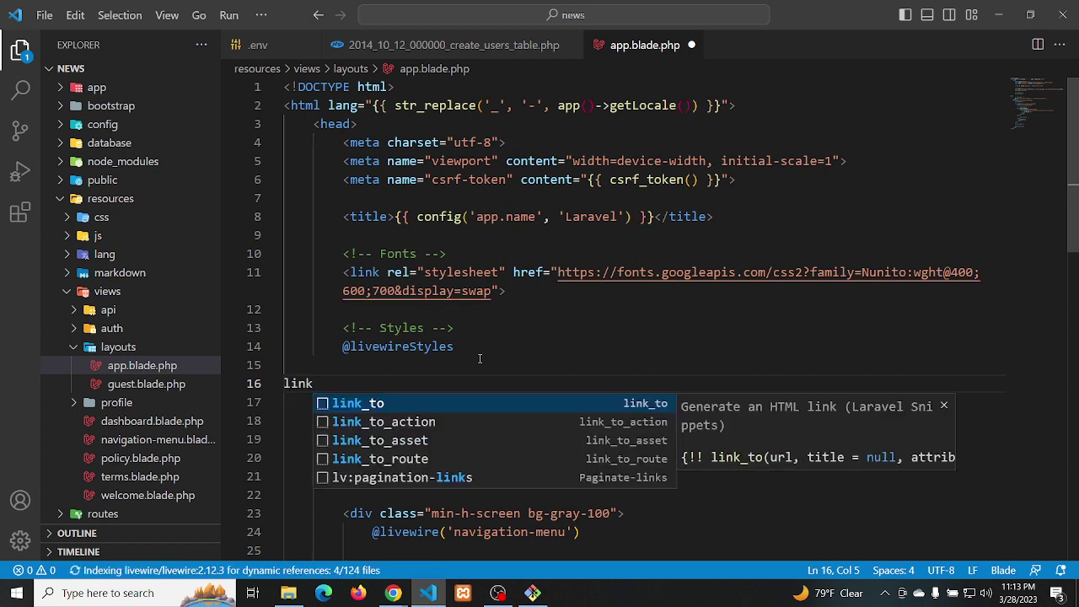
key(BackSpace)
key(BackSpace)
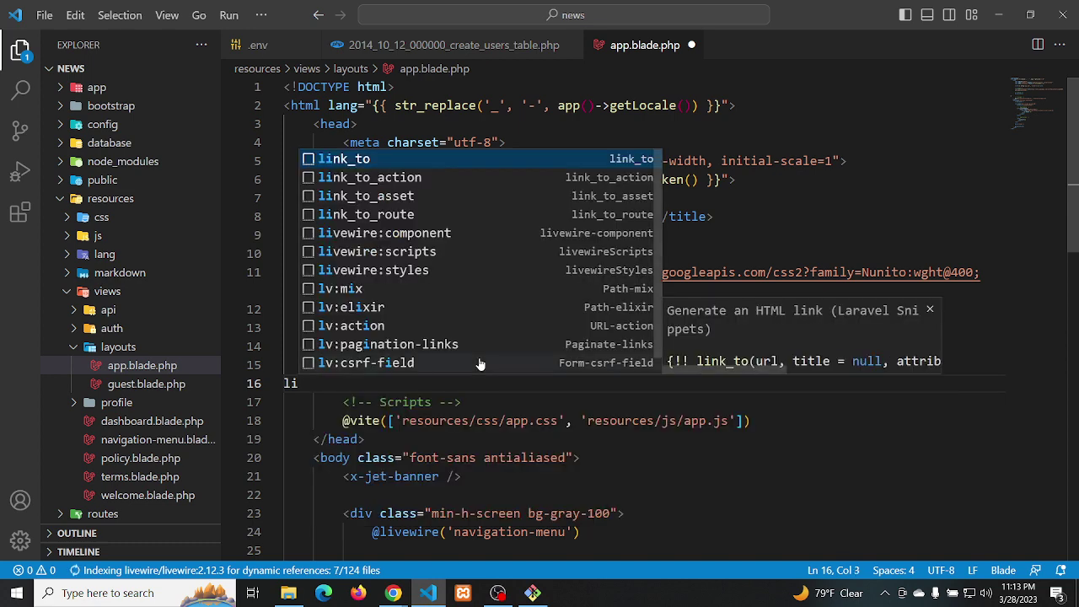
key(BackSpace)
key(BackSpace)
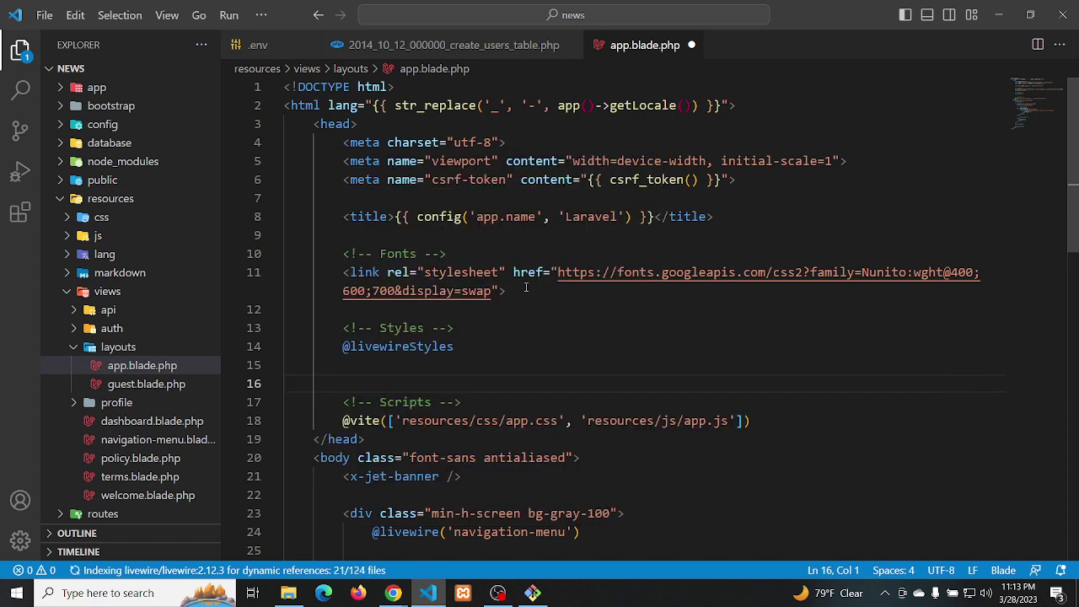
Start a <link rel=''> tag below the fonts stylesheet, then delete it, leaving line 13 blank
click(523, 291)
key(Return)
key(Return)
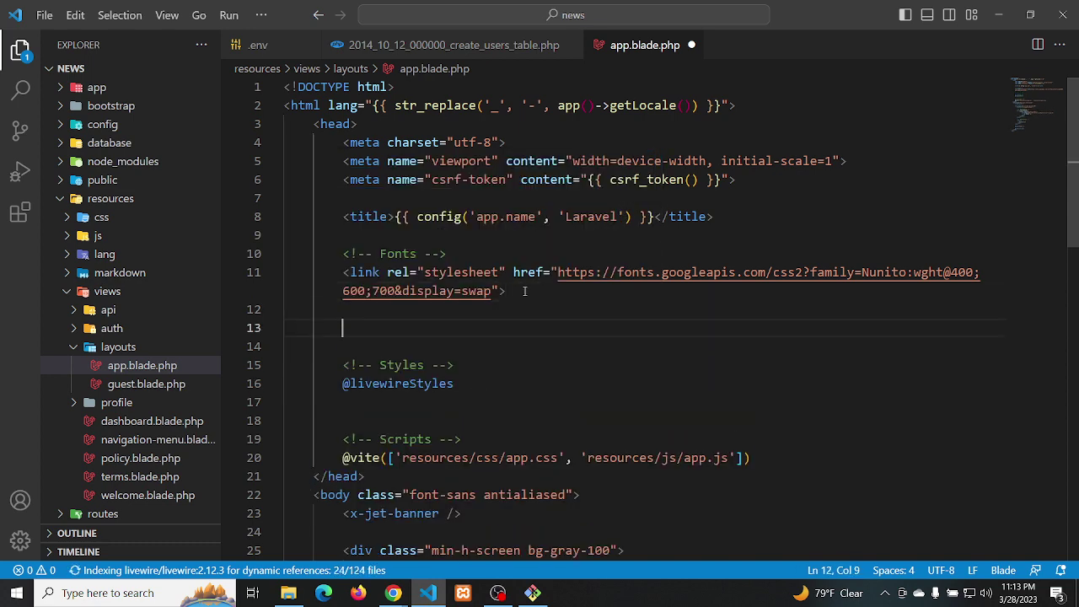
text(l)
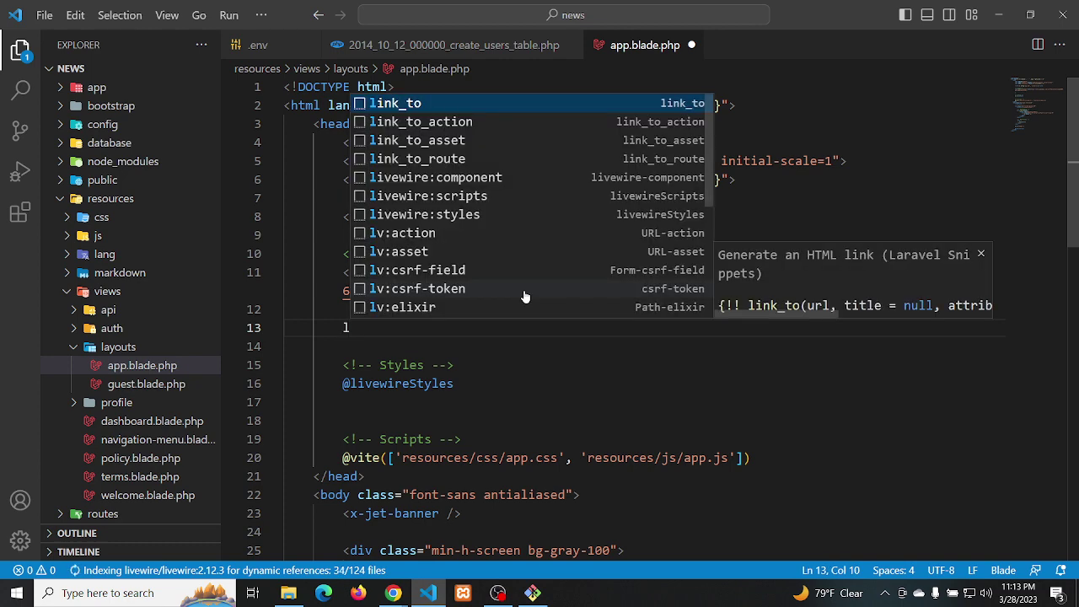
text(ink)
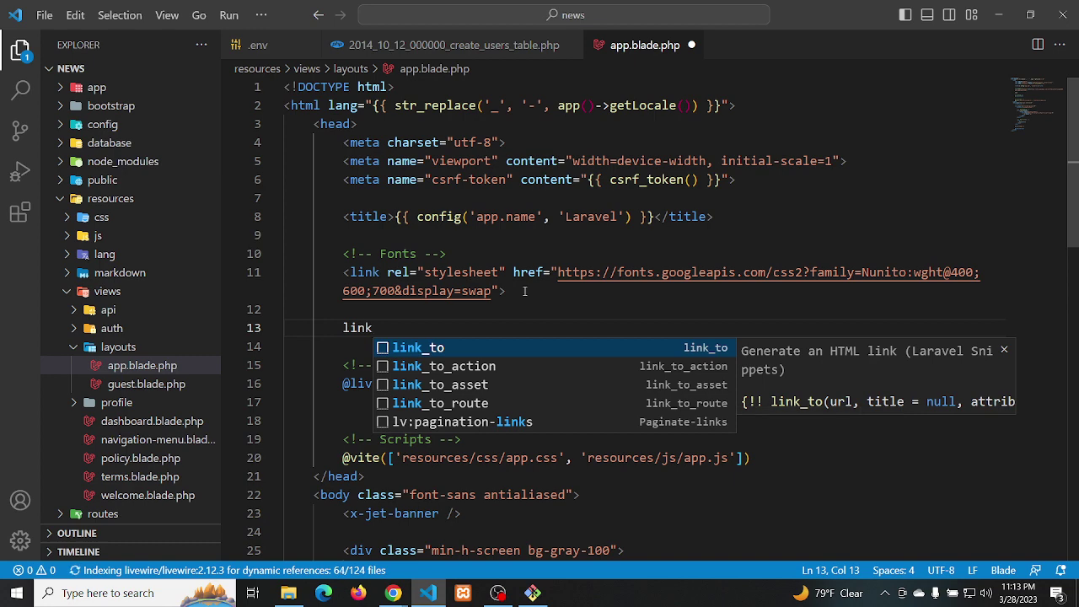
key(BackSpace)
key(BackSpace)
key(BackSpace)
key(BackSpace)
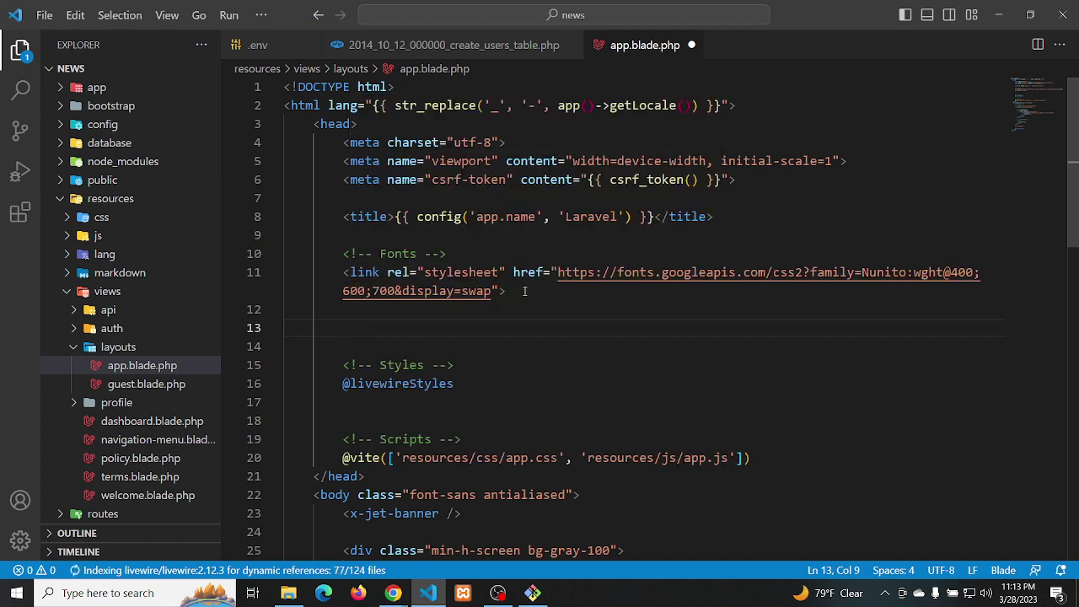
text(<link)
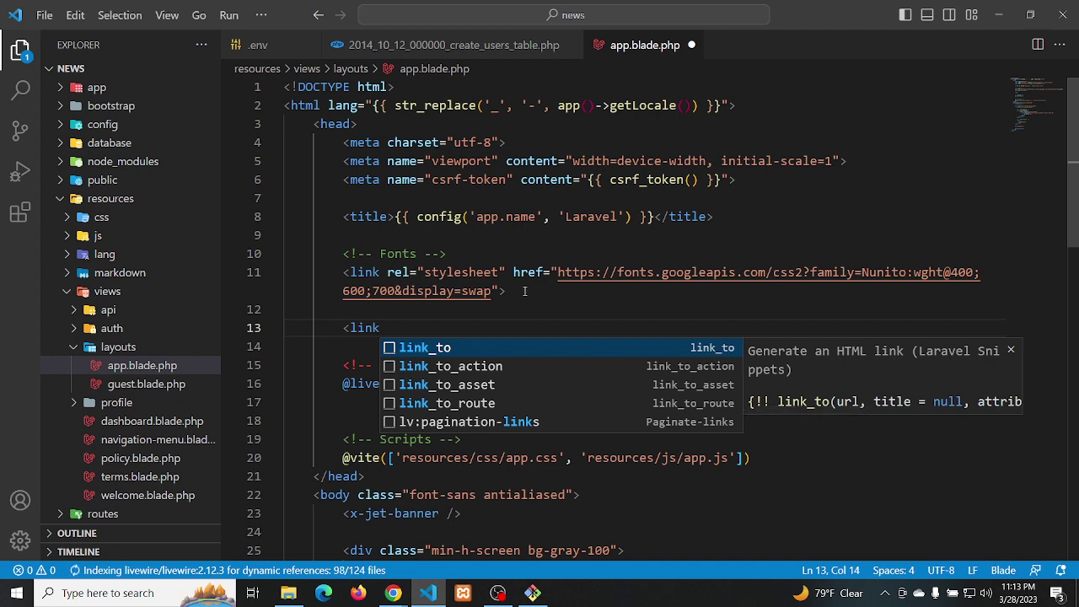
text(>)
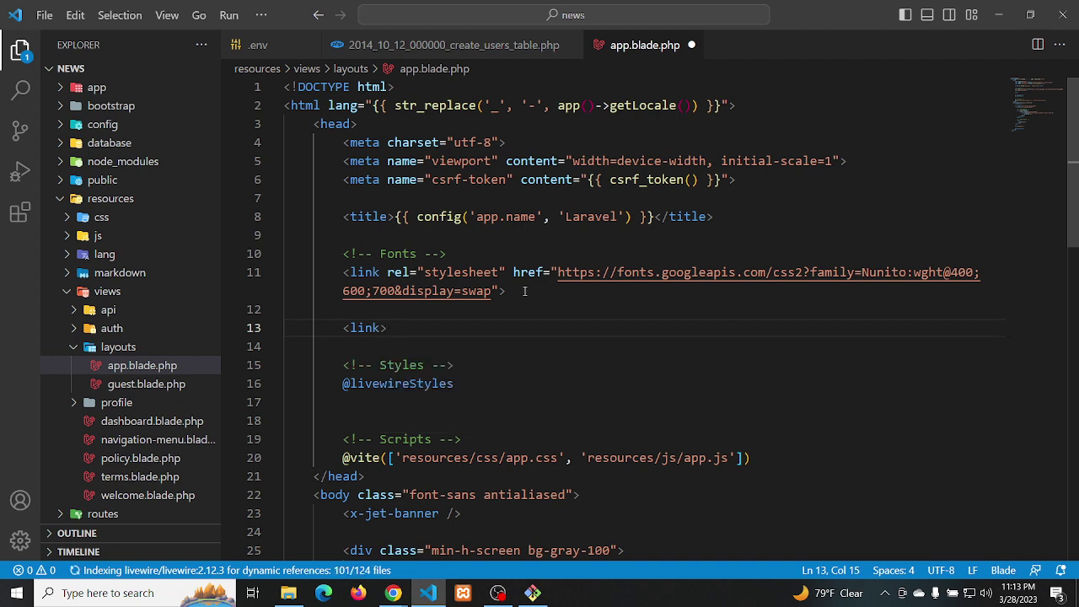
key(Left)
text(re)
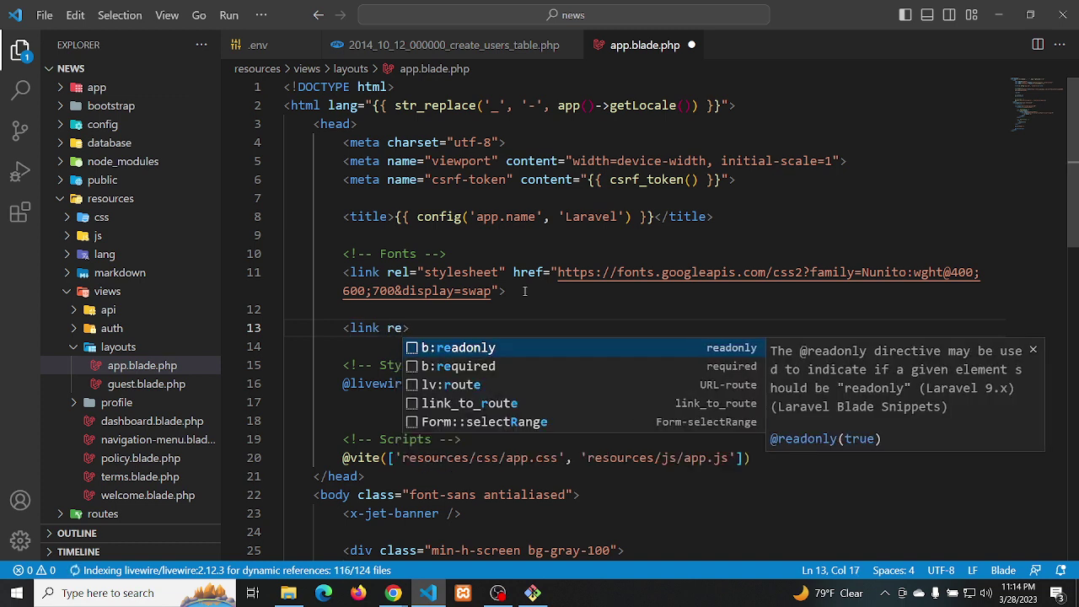
text(l)
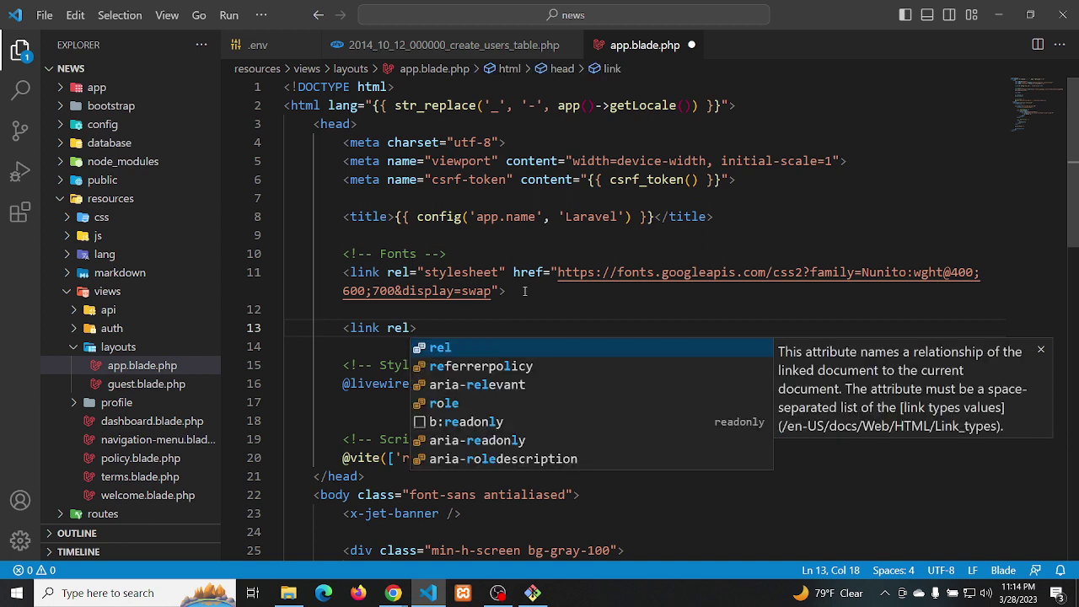
text(=)
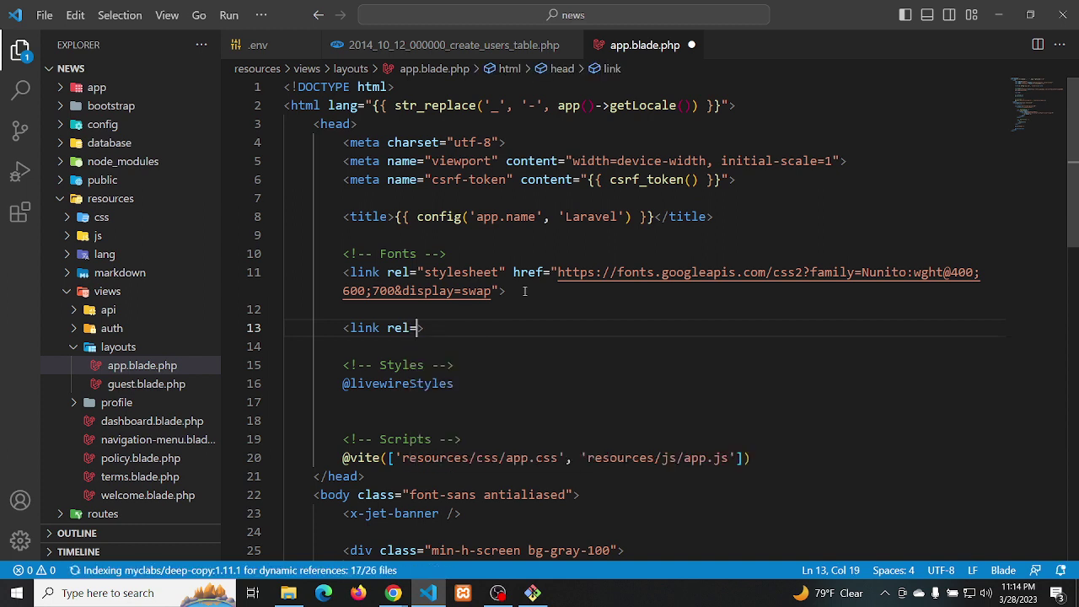
text(')
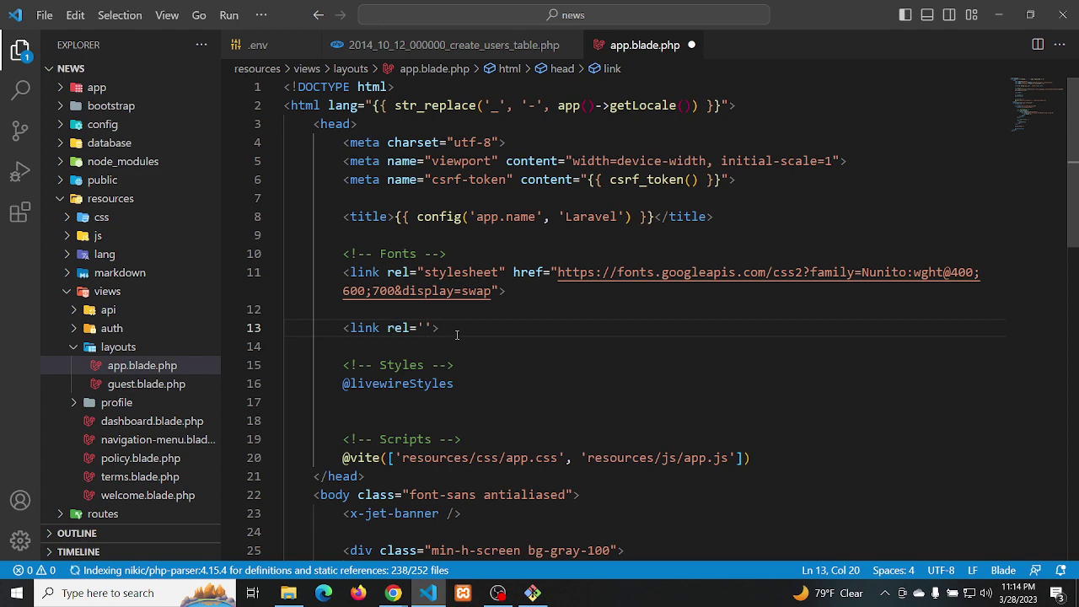
drag(452, 329, 343, 329)
key(BackSpace)
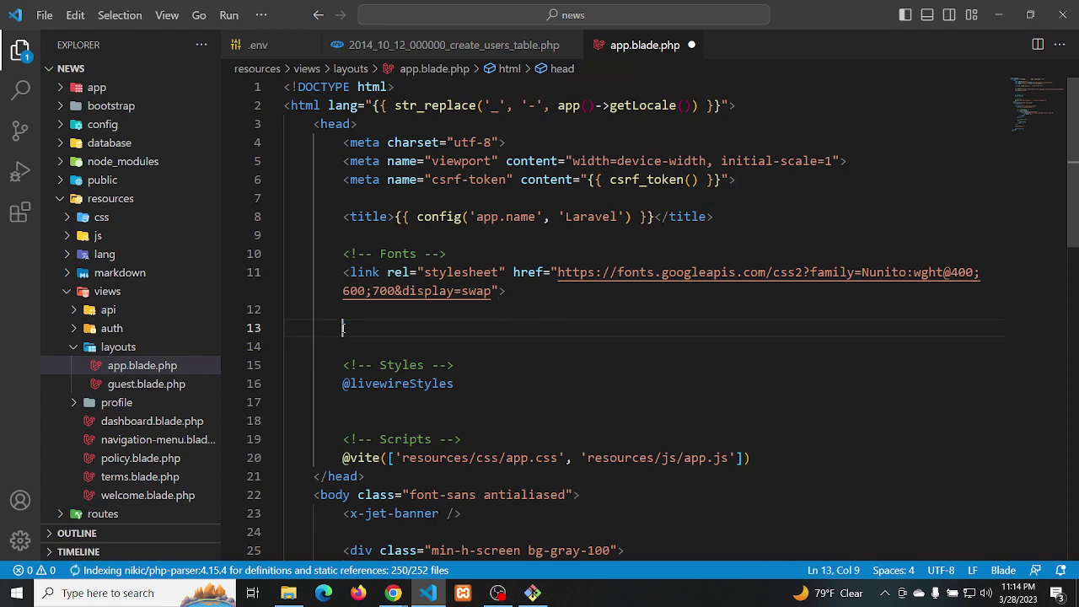
key(alt+Tab)
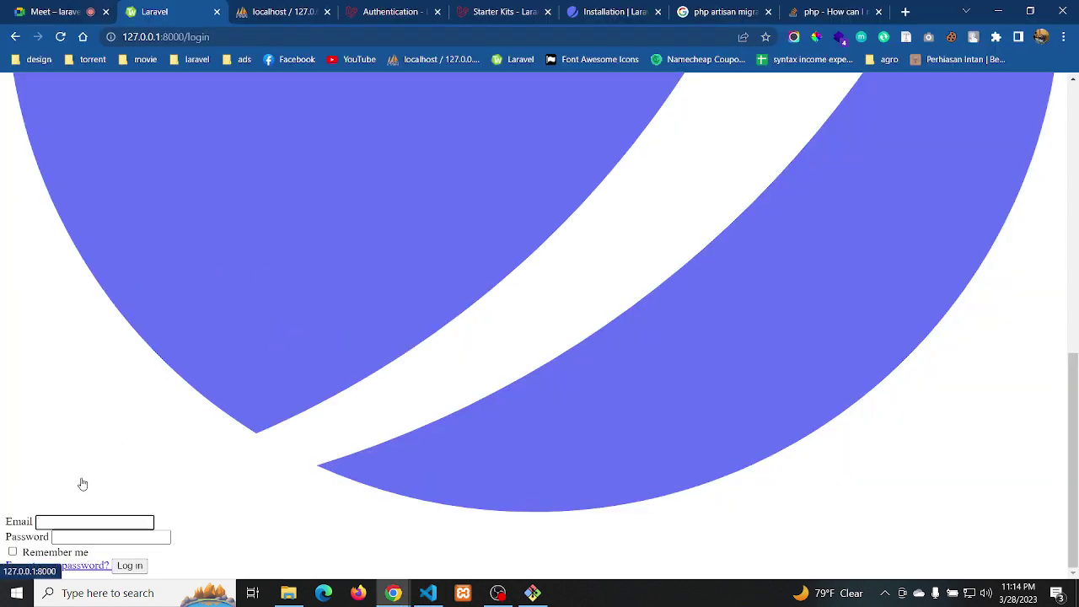
key(alt+Tab)
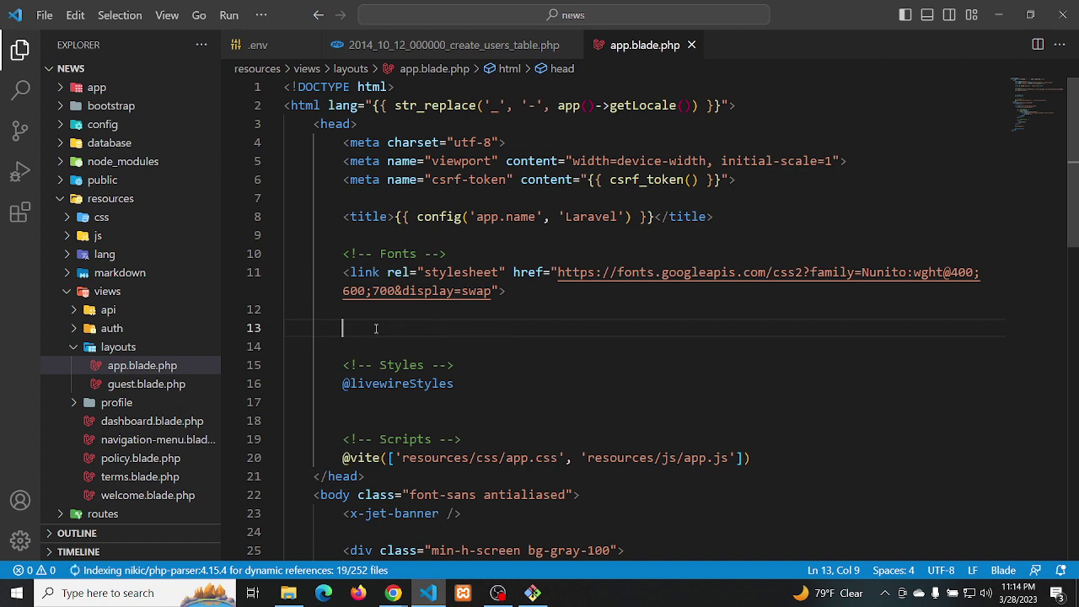
Duplicate the fonts stylesheet link onto line 14 and replace its URL with {{ asset() }}
drag(510, 293, 344, 271)
key(ctrl+c)
click(523, 292)
key(Return)
key(Return)
key(Return)
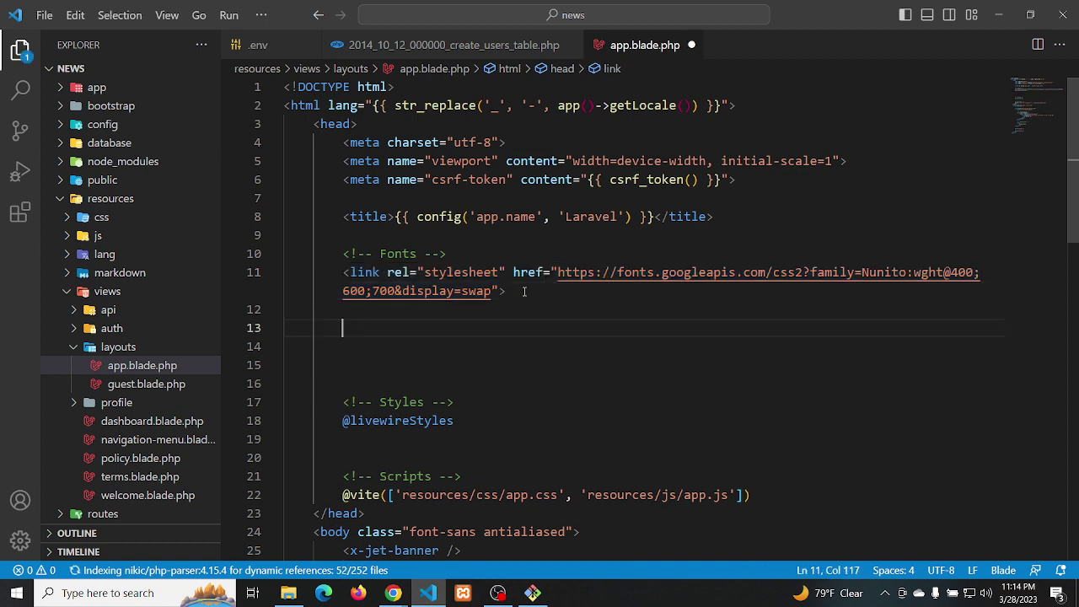
key(ctrl+v)
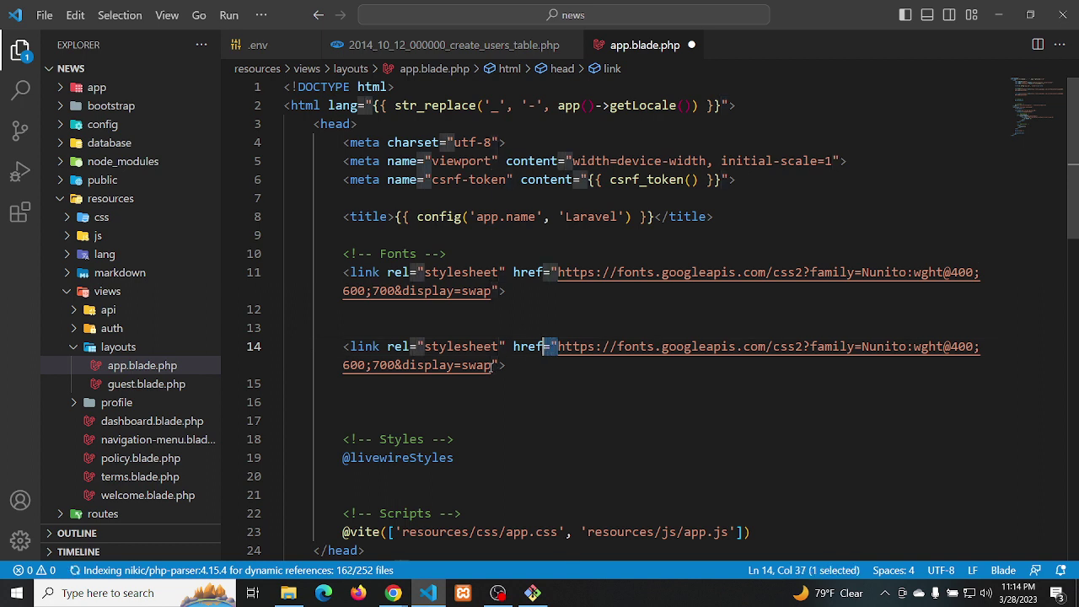
drag(557, 346, 491, 365)
key(BackSpace)
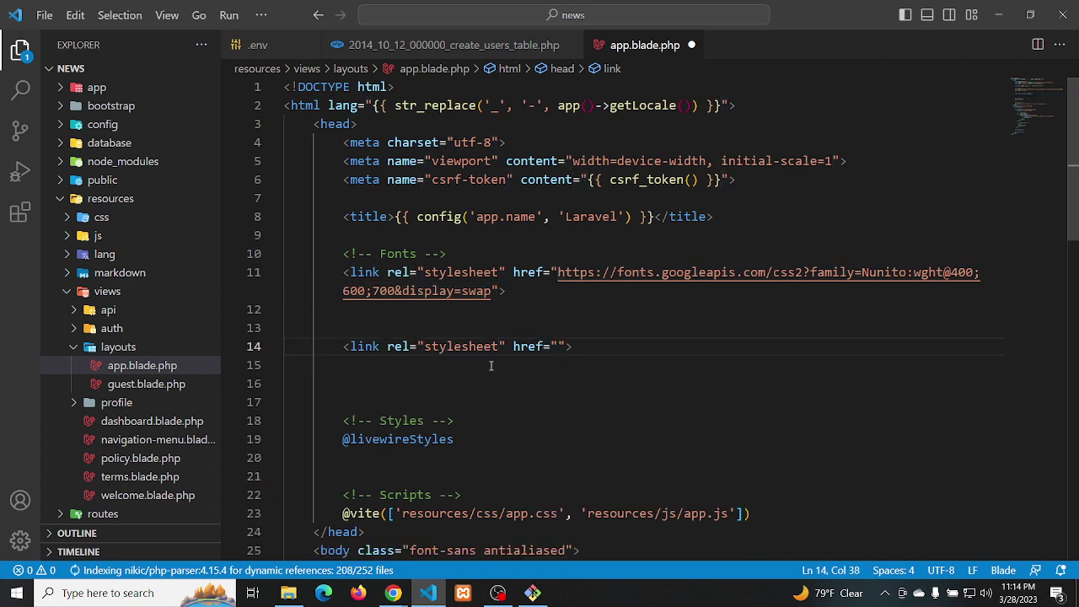
text({{ )
text(asset)
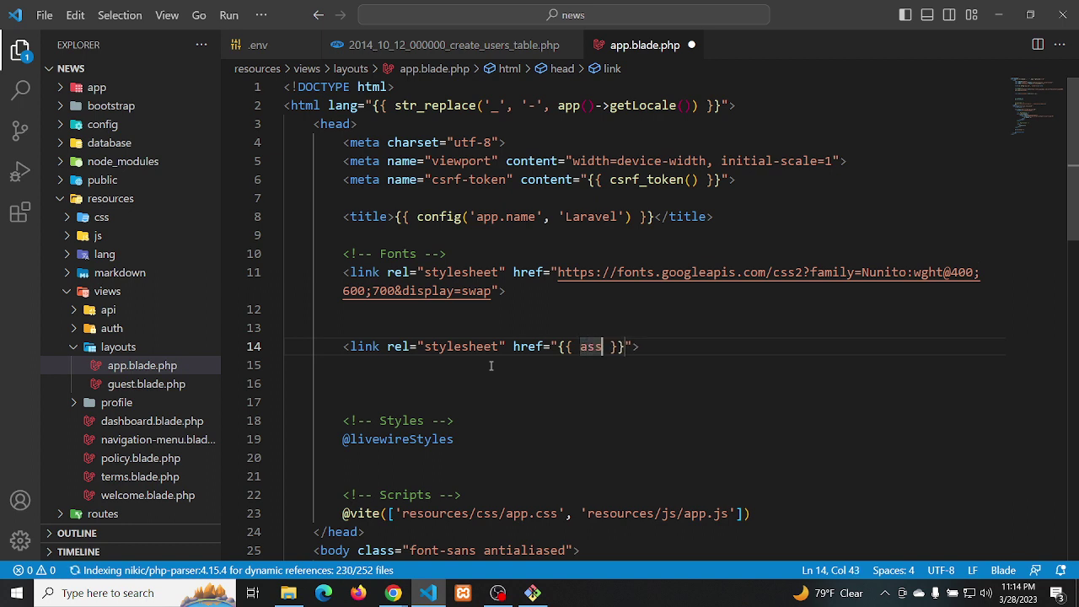
text(()
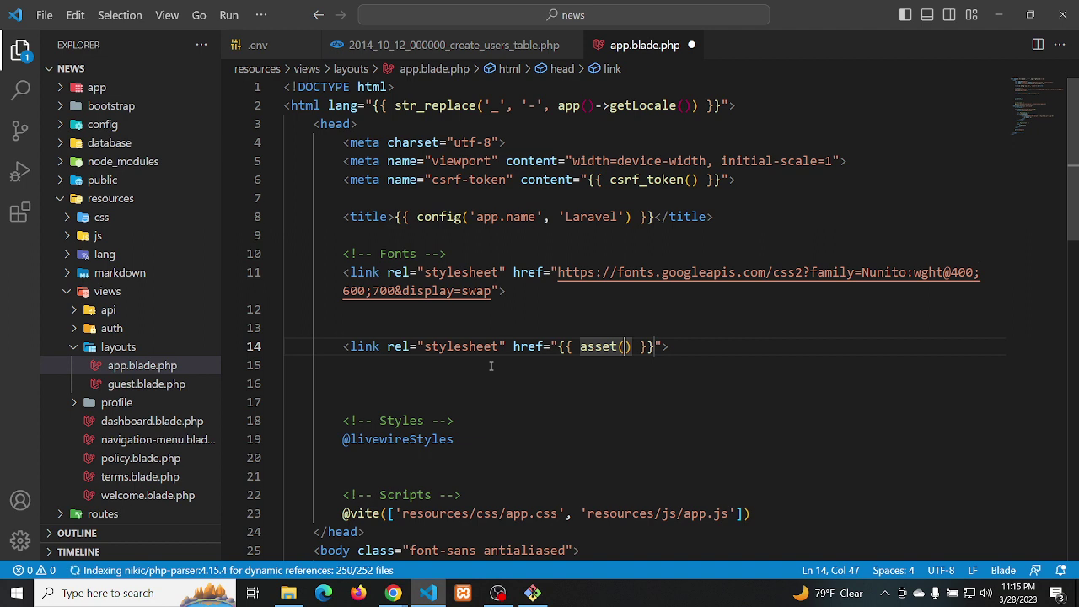
Check that public/js/app.js and public/css/app.css exist in the Explorer
click(59, 180)
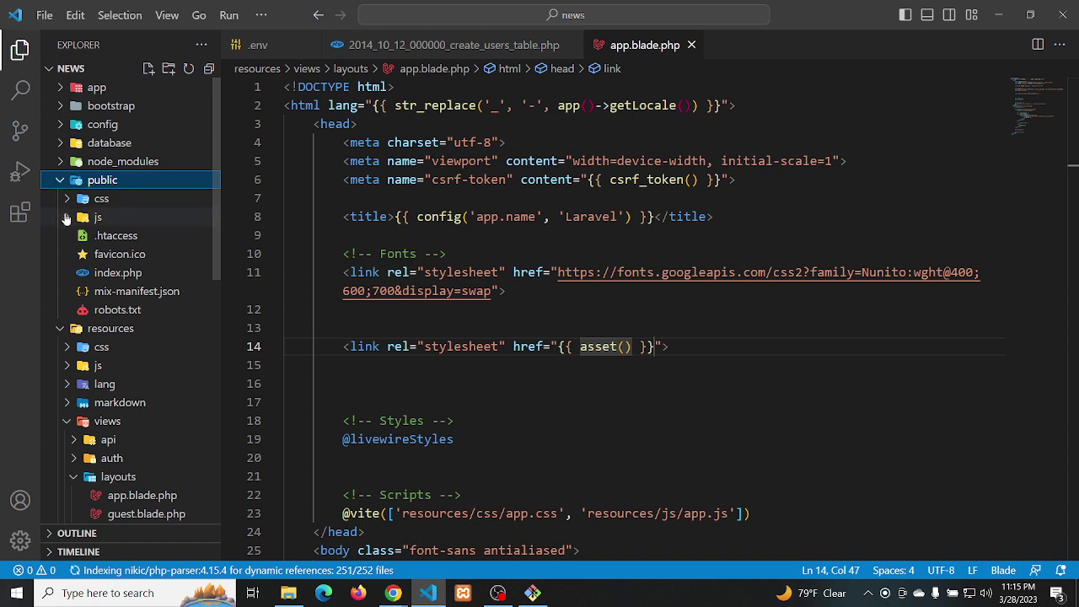
click(68, 218)
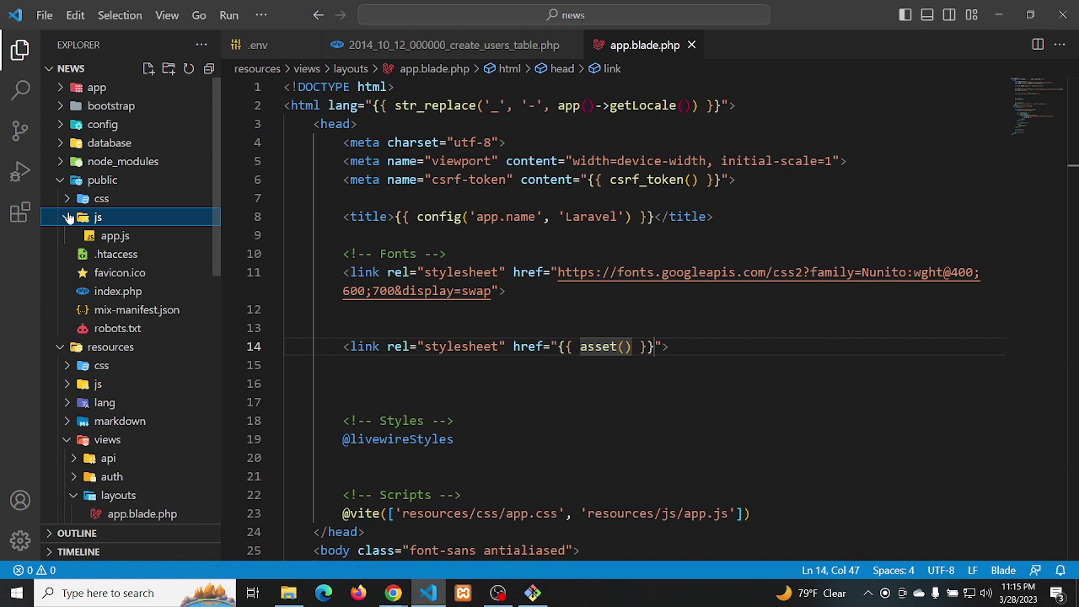
click(68, 218)
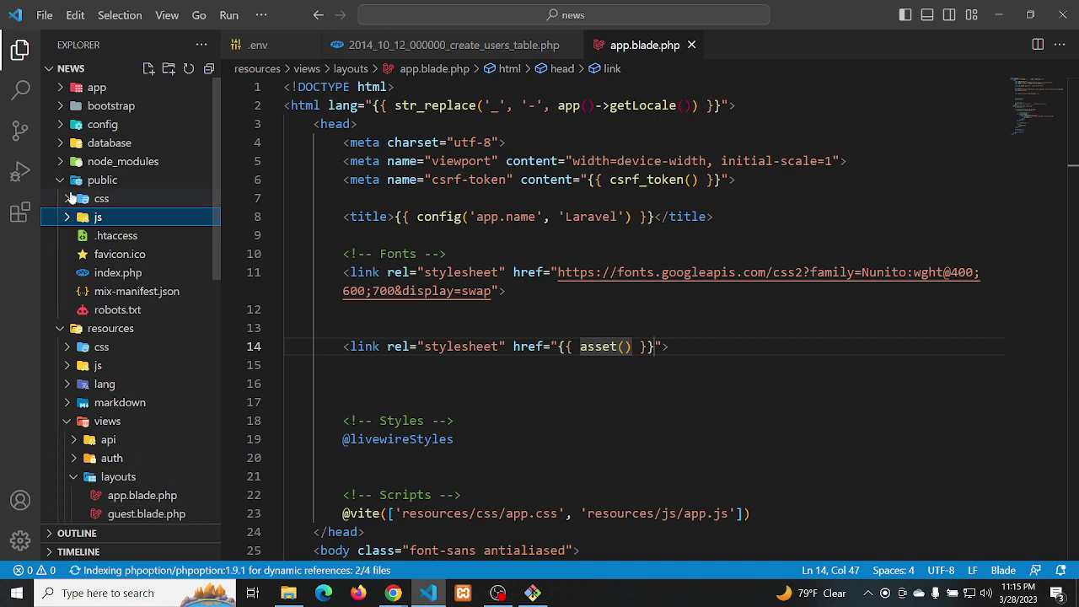
click(67, 199)
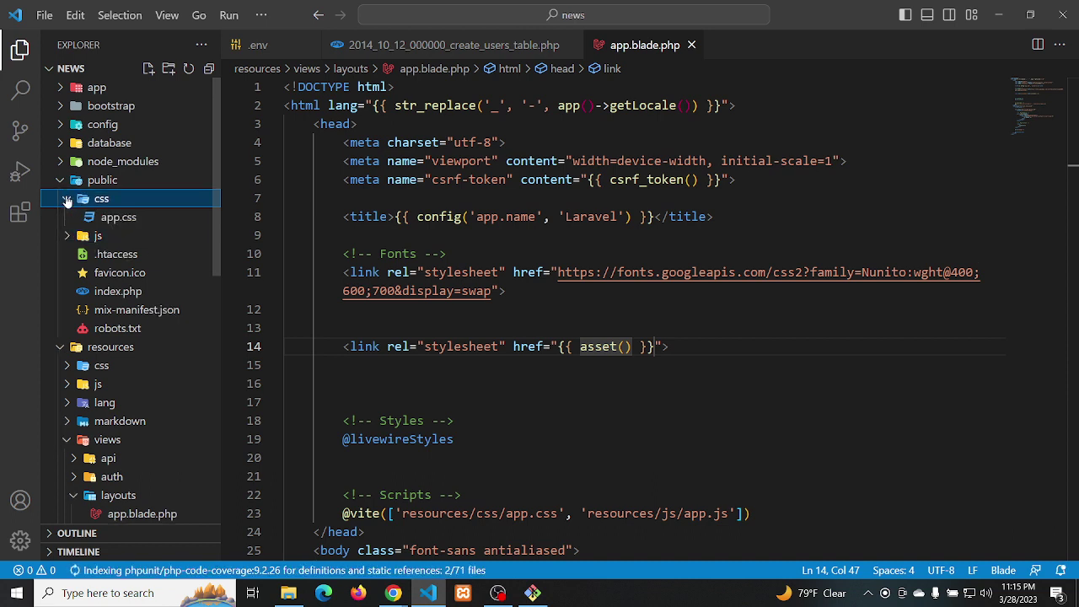
click(68, 199)
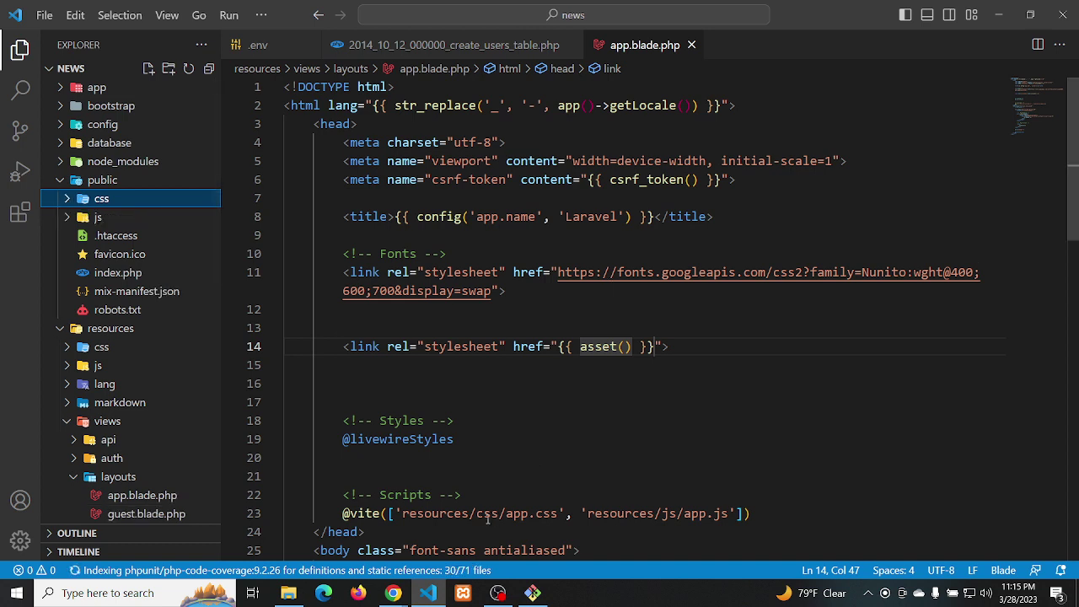
Fill line 14's asset() with 'css/app.css' and start a new line below
drag(477, 514, 560, 513)
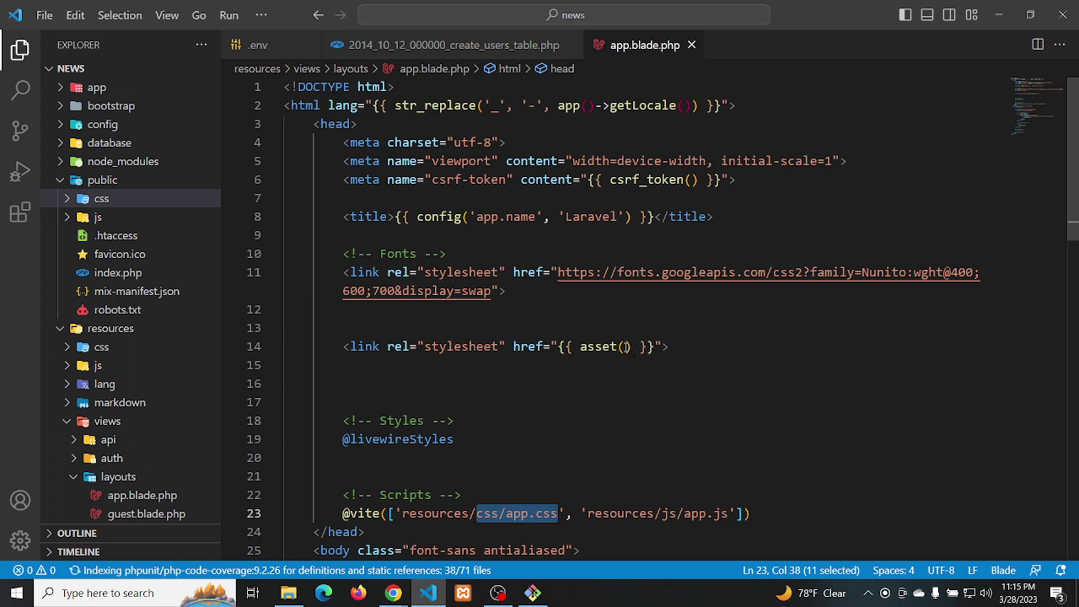
click(626, 346)
text('css/app.css)
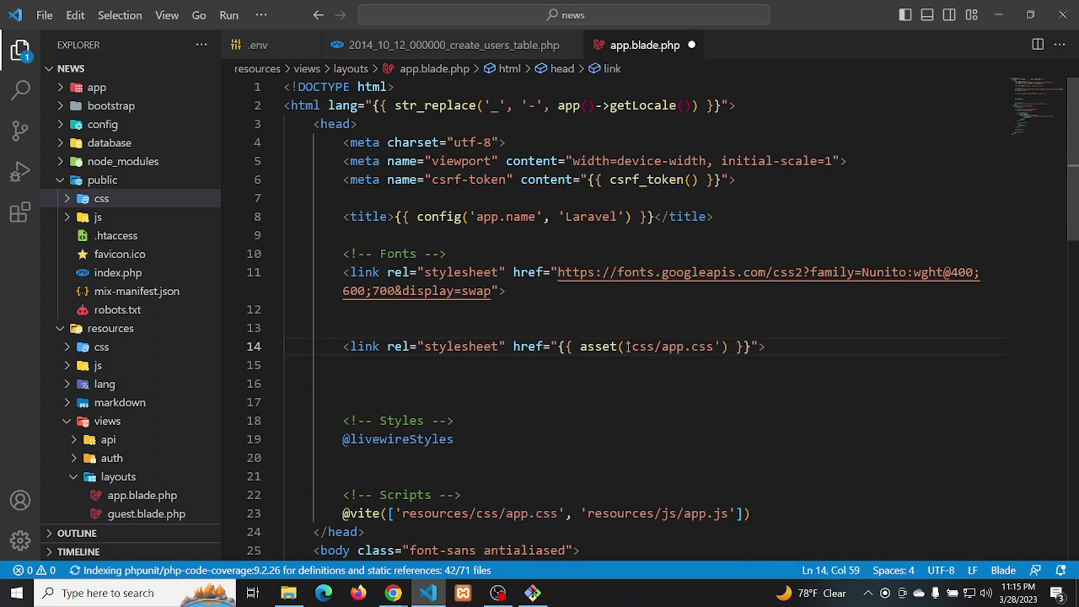
click(772, 347)
key(Return)
Add a script tag with a src attribute on line 15
text(scr)
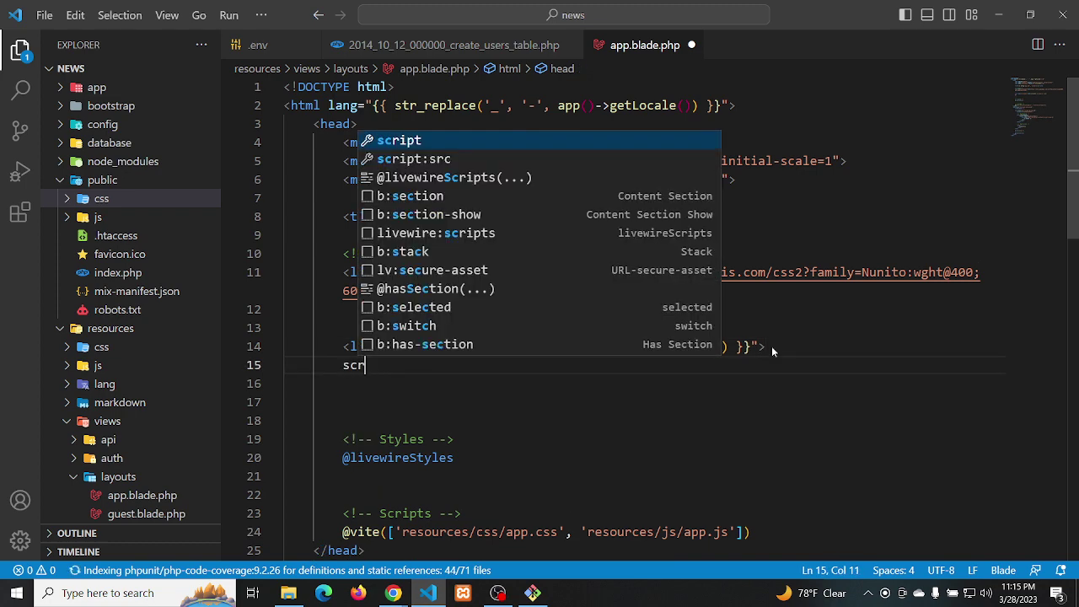
text(ipt)
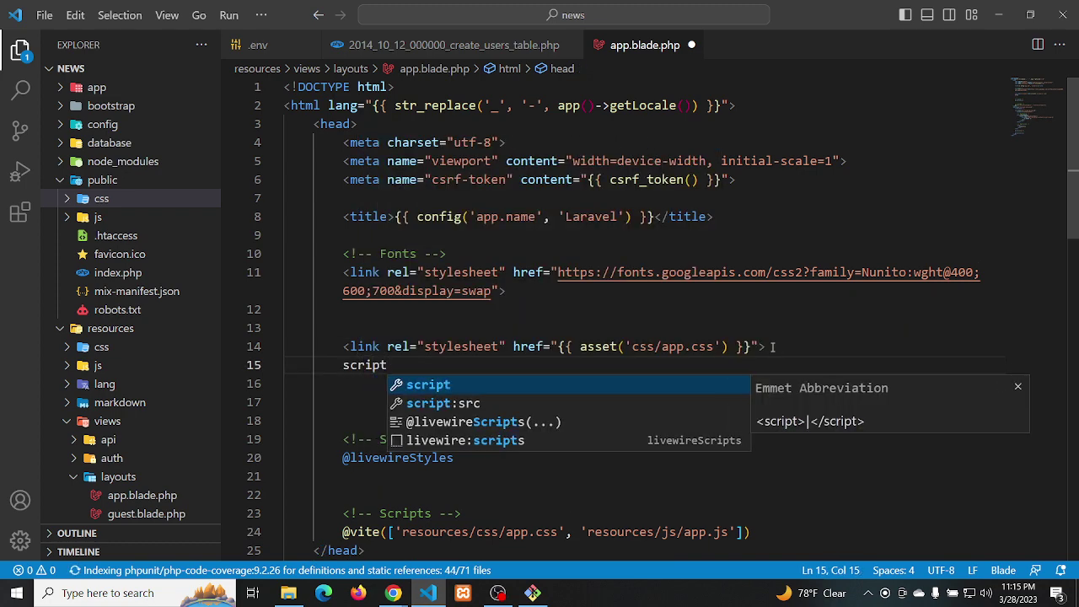
key(Return)
key(Return)
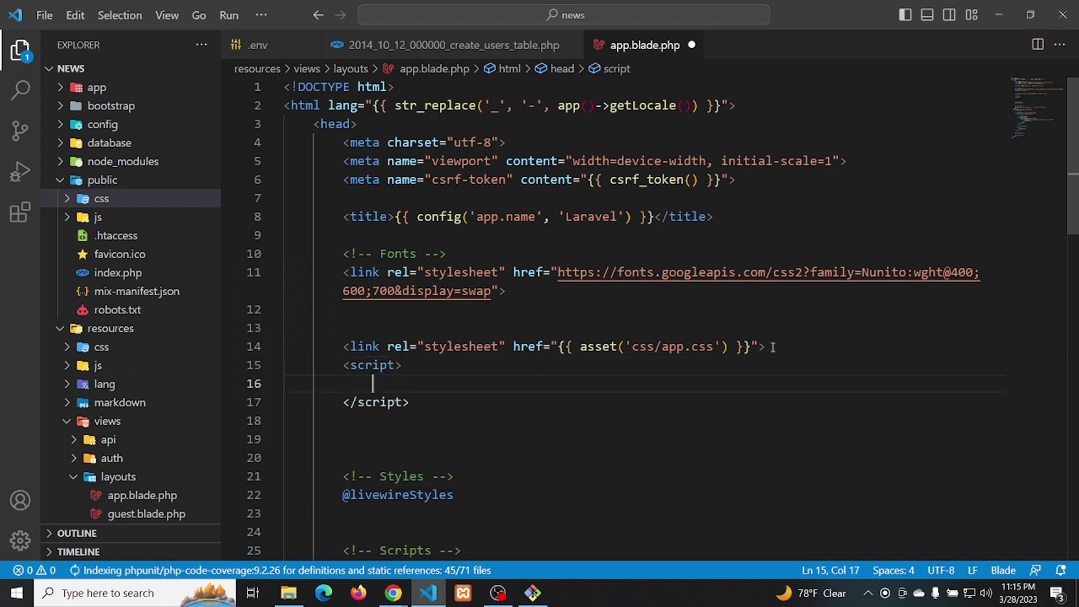
key(ctrl+z)
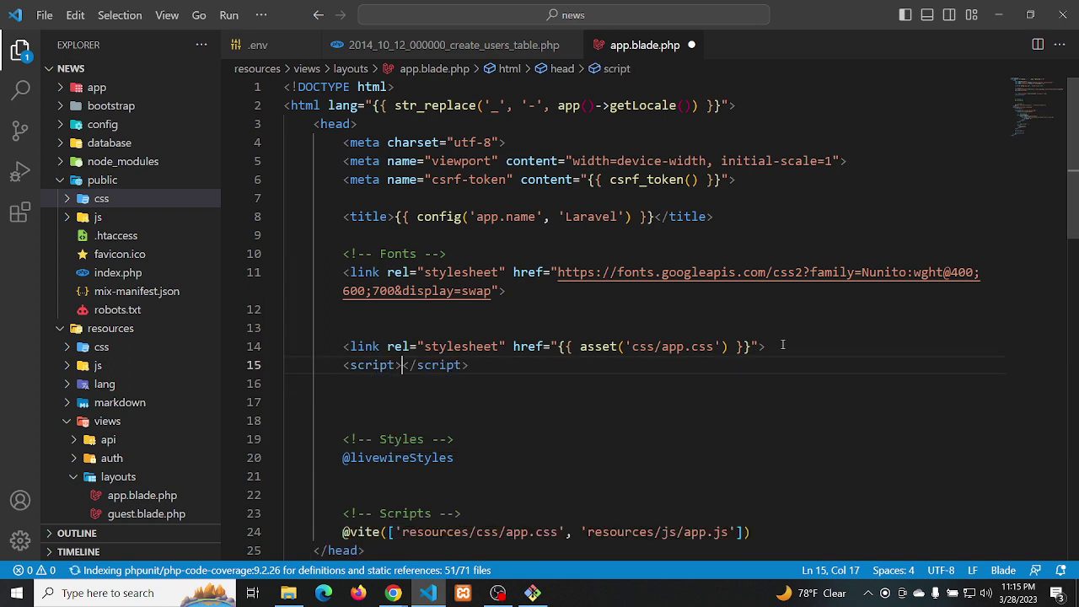
key(Left)
text(sr)
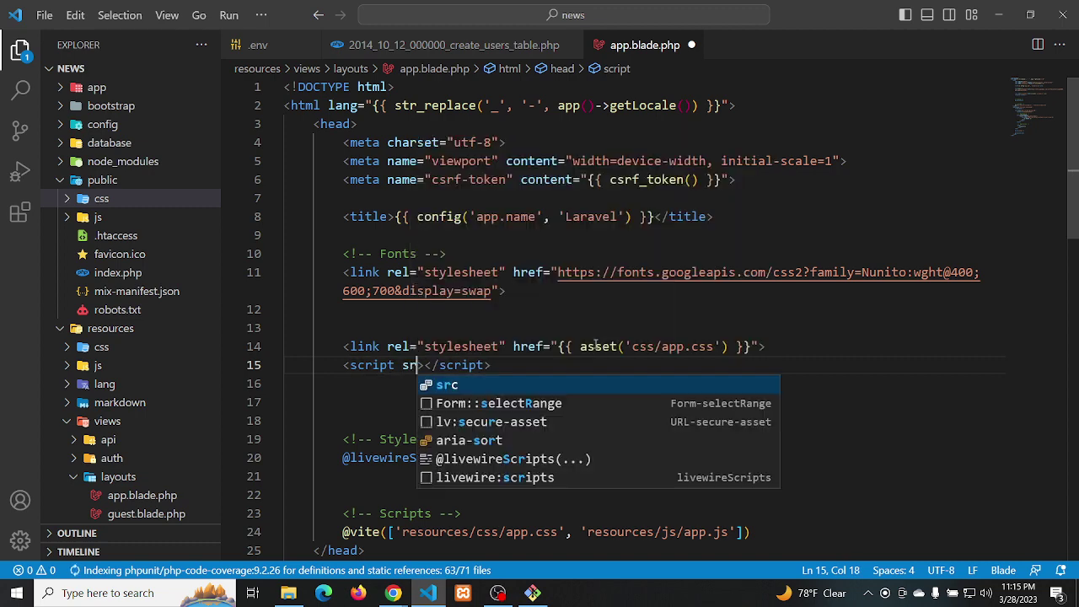
text(c)
key(Return)
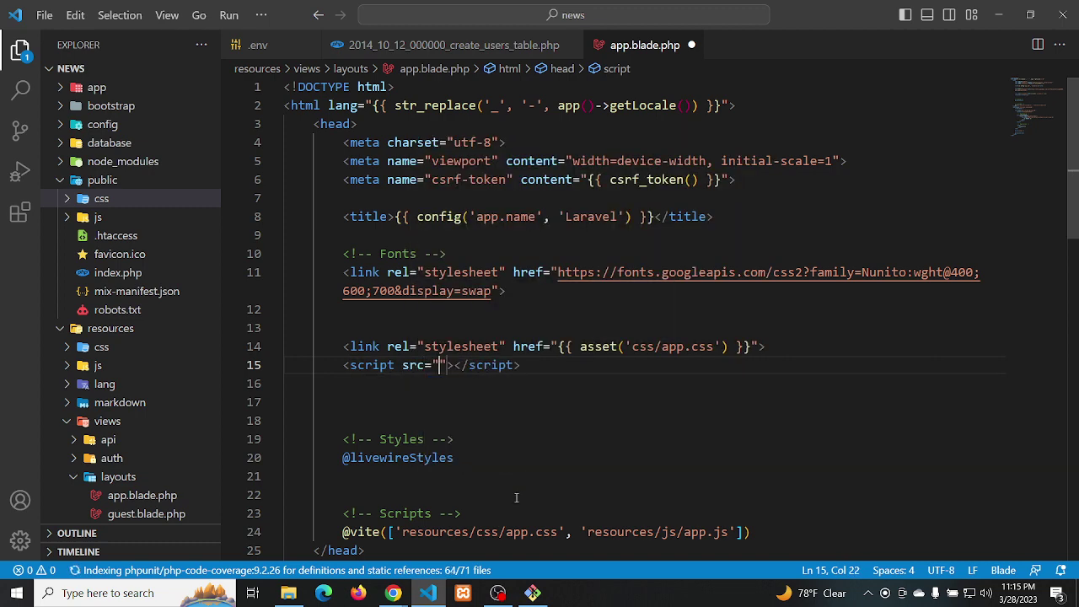
text({{)
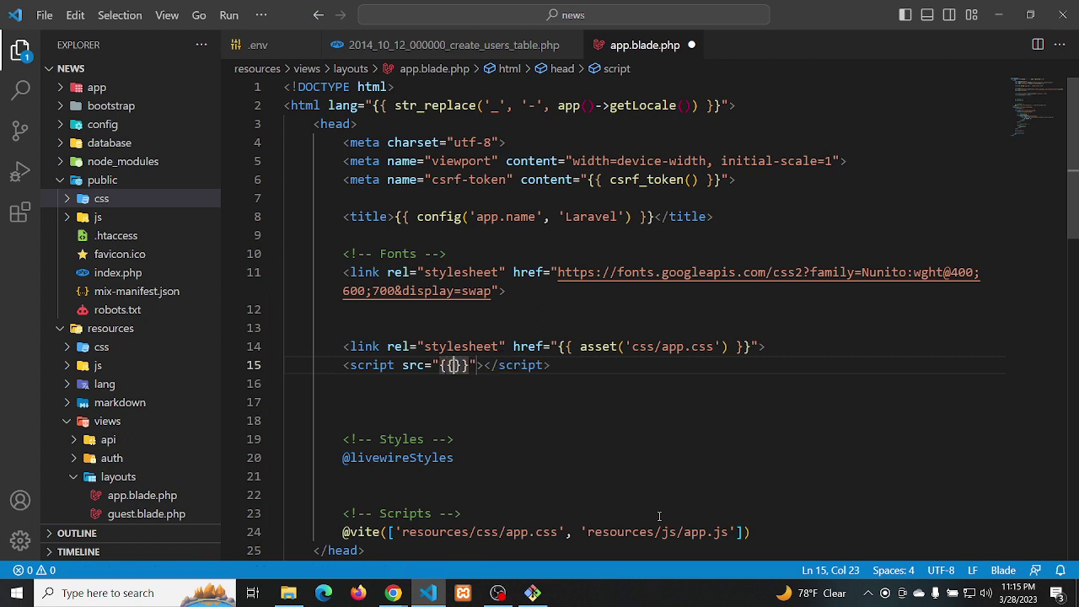
text({)
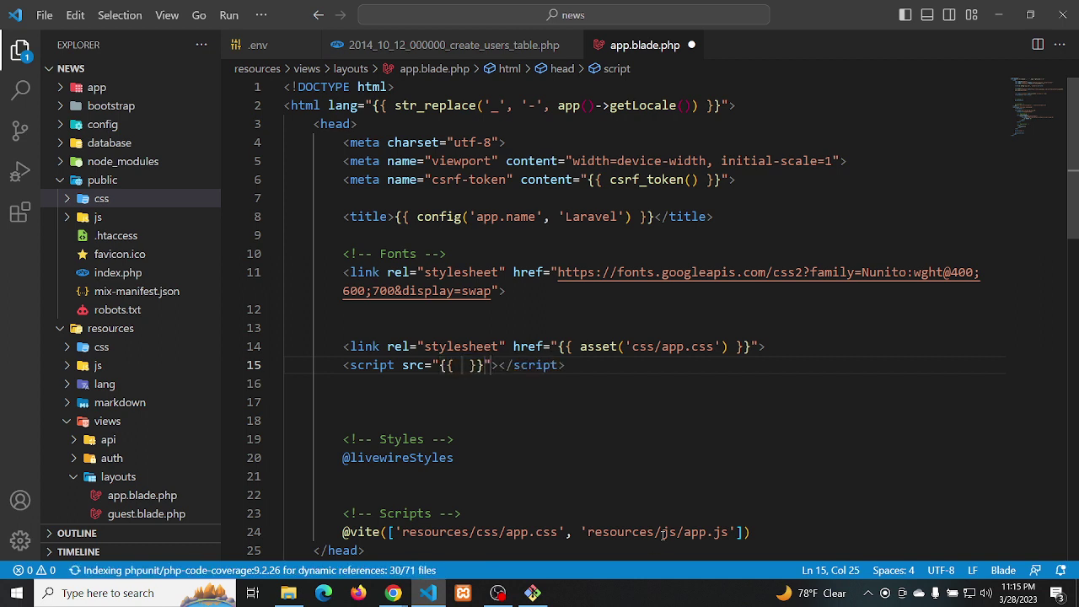
Set the script's src to {{ asset('js/app.js') }}
drag(663, 533, 730, 532)
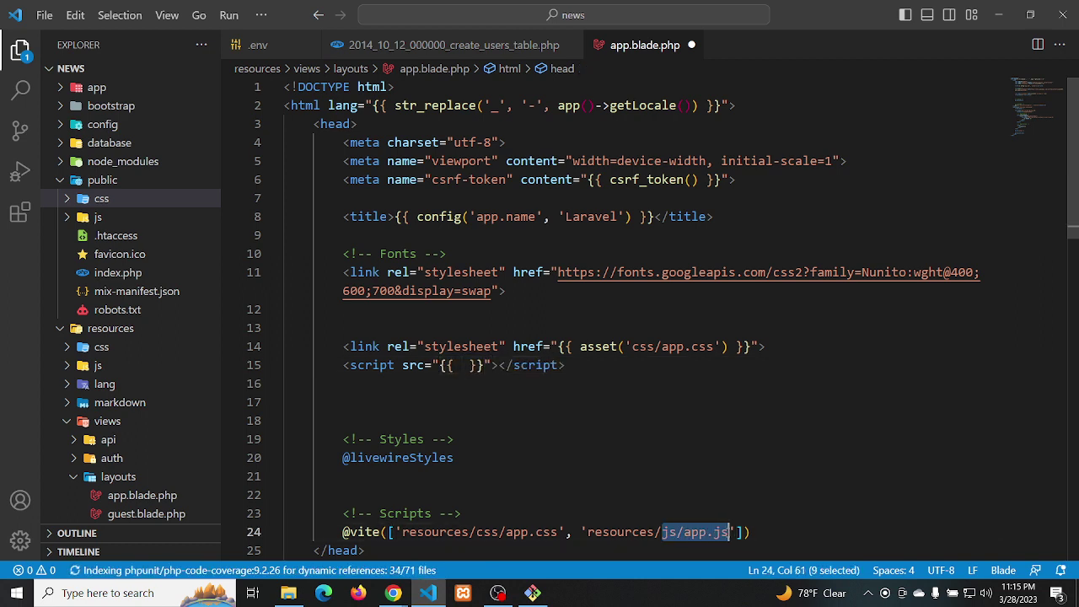
click(461, 364)
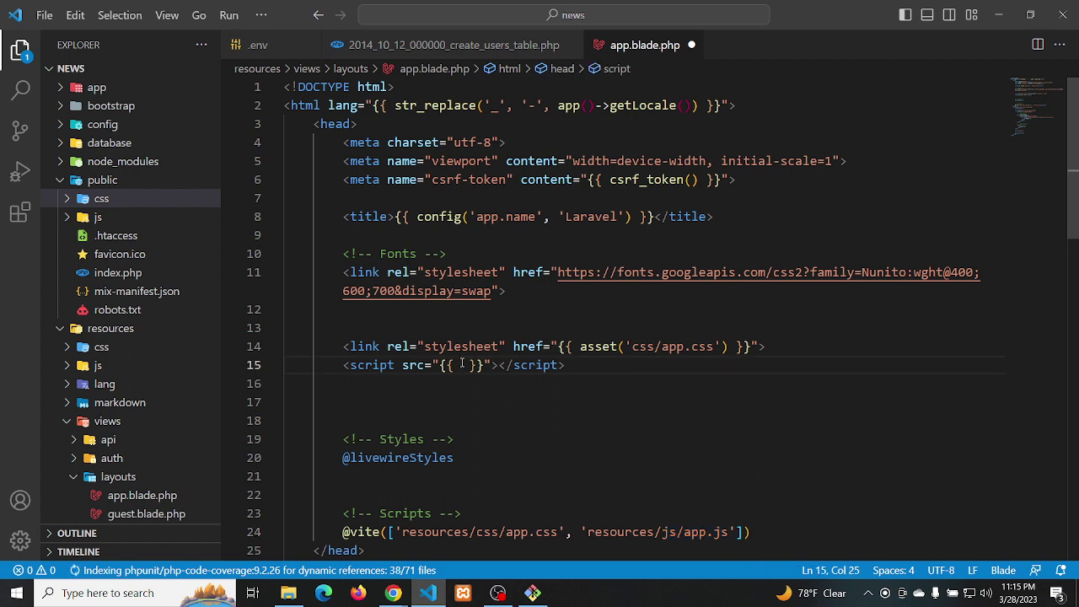
text(a)
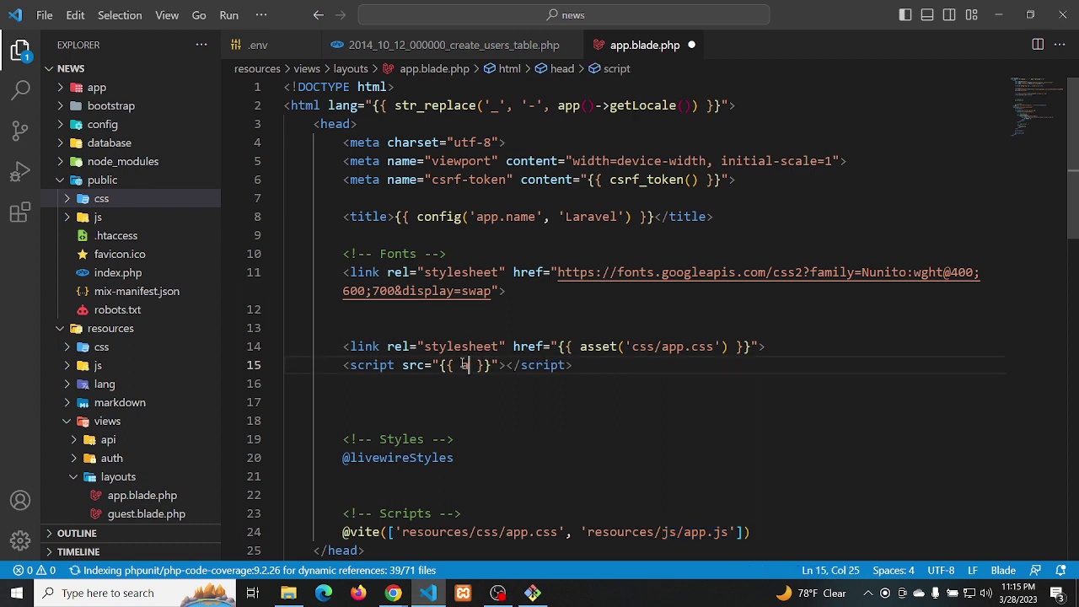
text(sset()
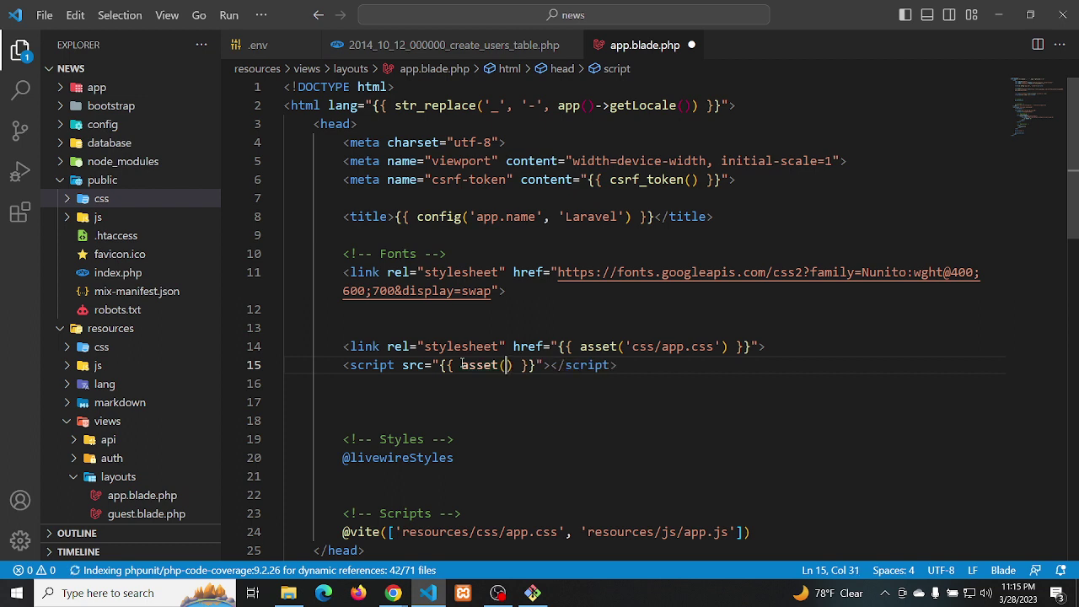
text('js/app.js)
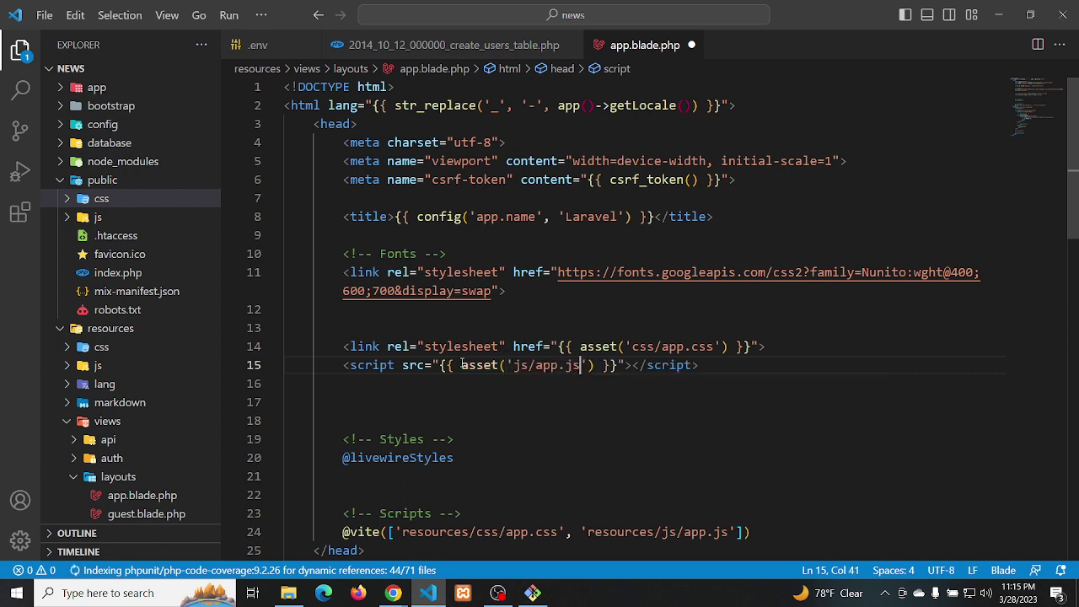
scroll(578, 434, down, 2)
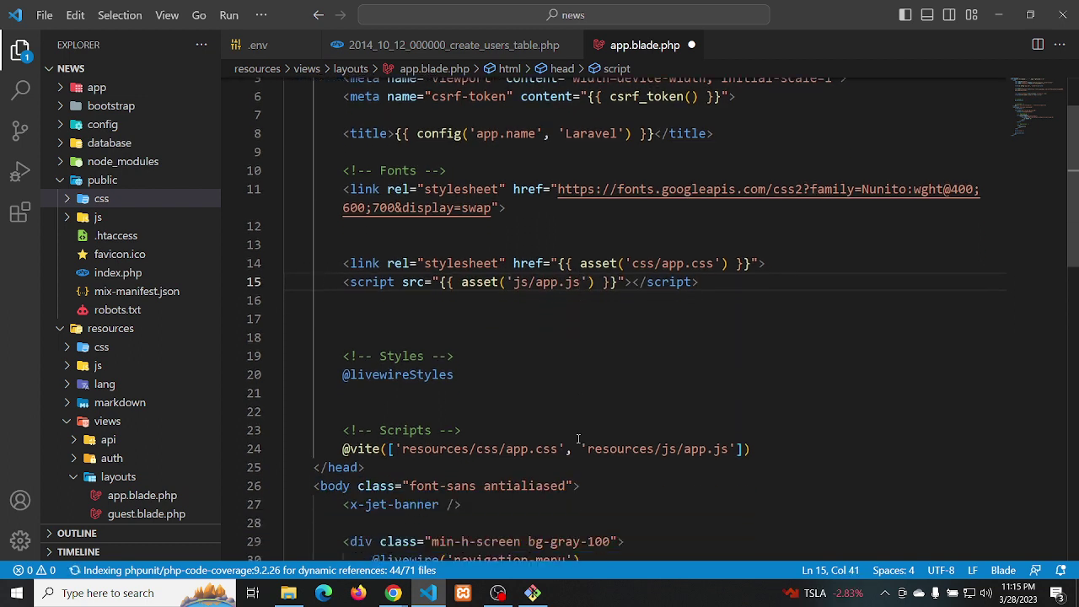
scroll(590, 436, down, 1)
click(616, 430)
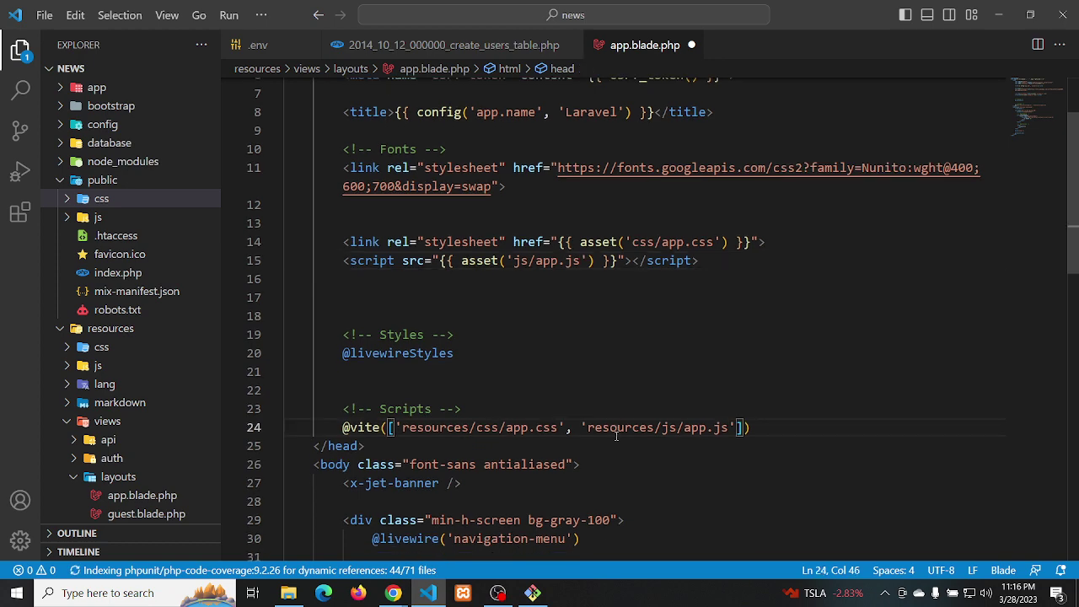
key(ctrl+slash)
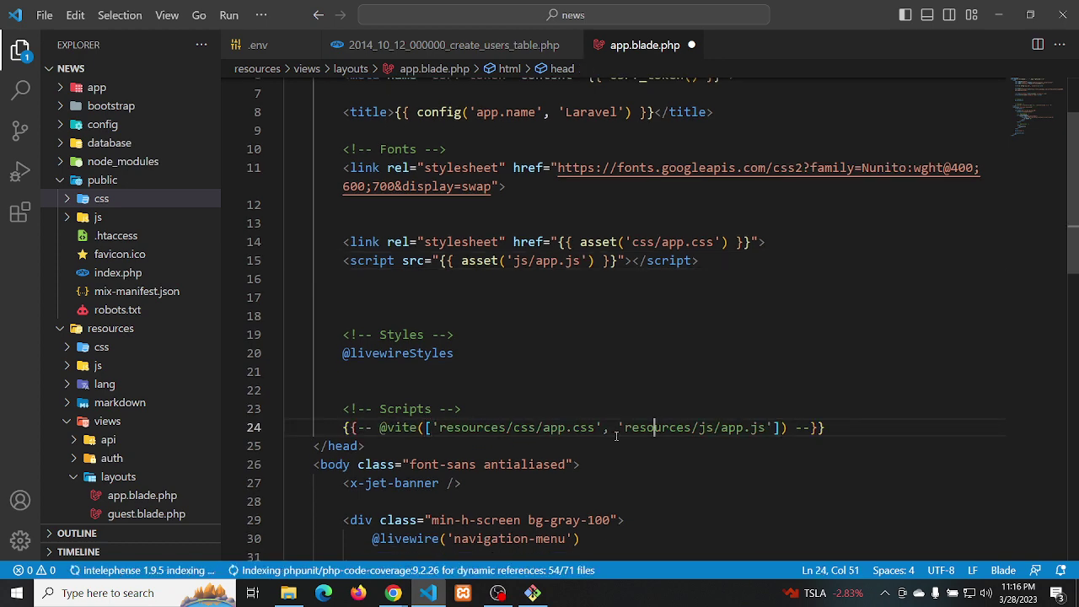
key(ctrl+s)
key(alt+Tab)
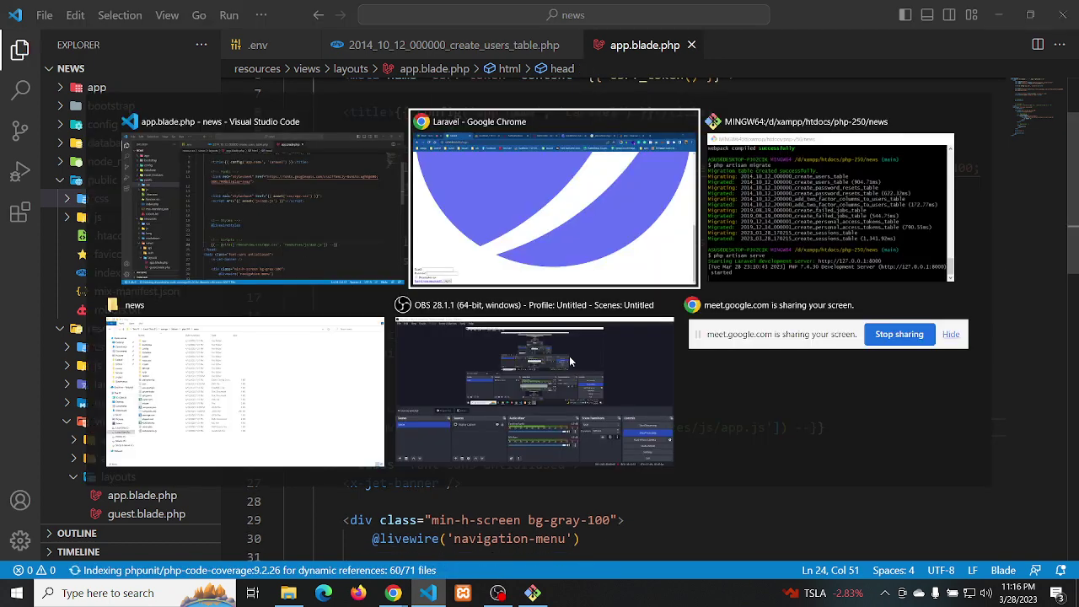
key(ctrl+r)
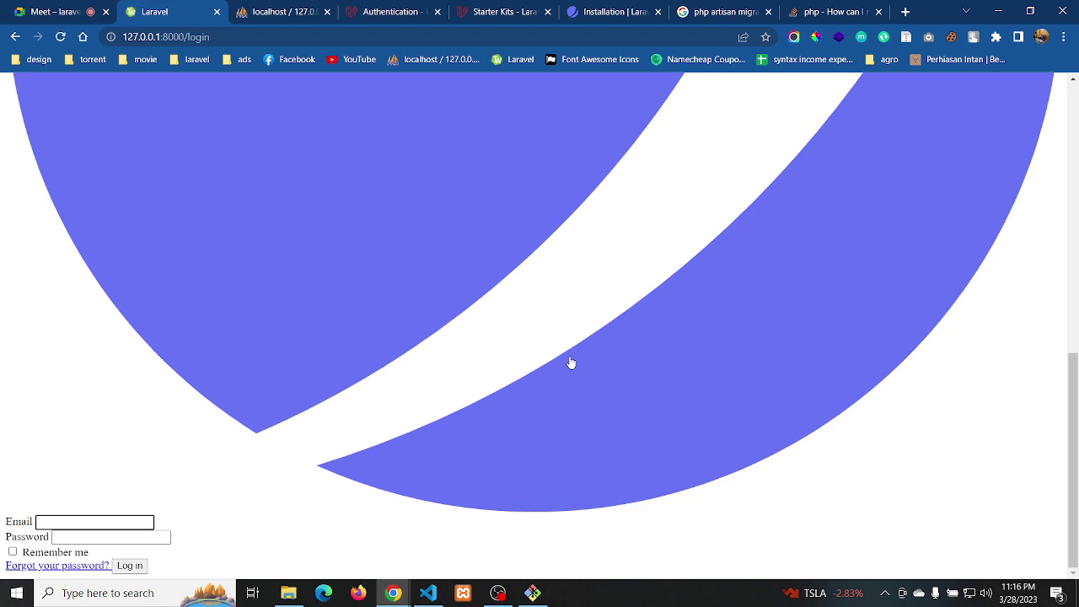
key(alt+Tab)
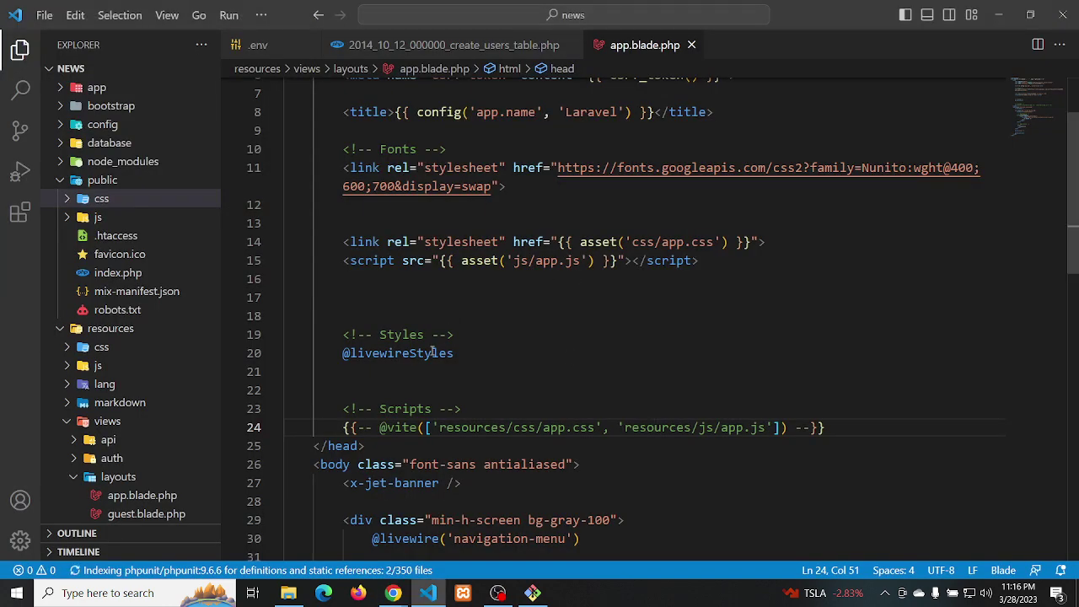
click(432, 352)
key(ctrl+slash)
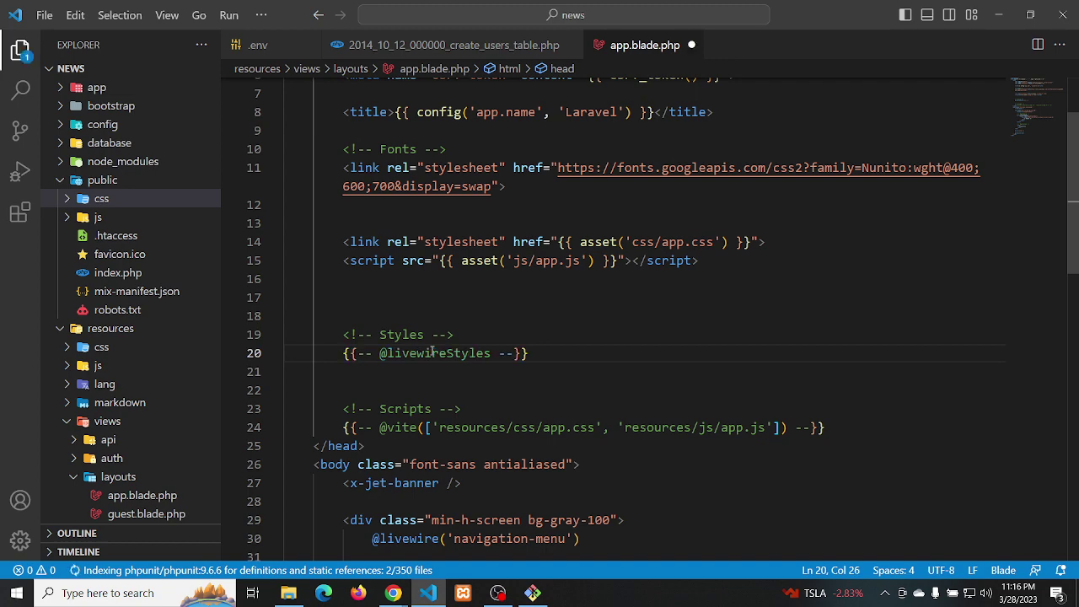
key(alt+Tab)
key(F5)
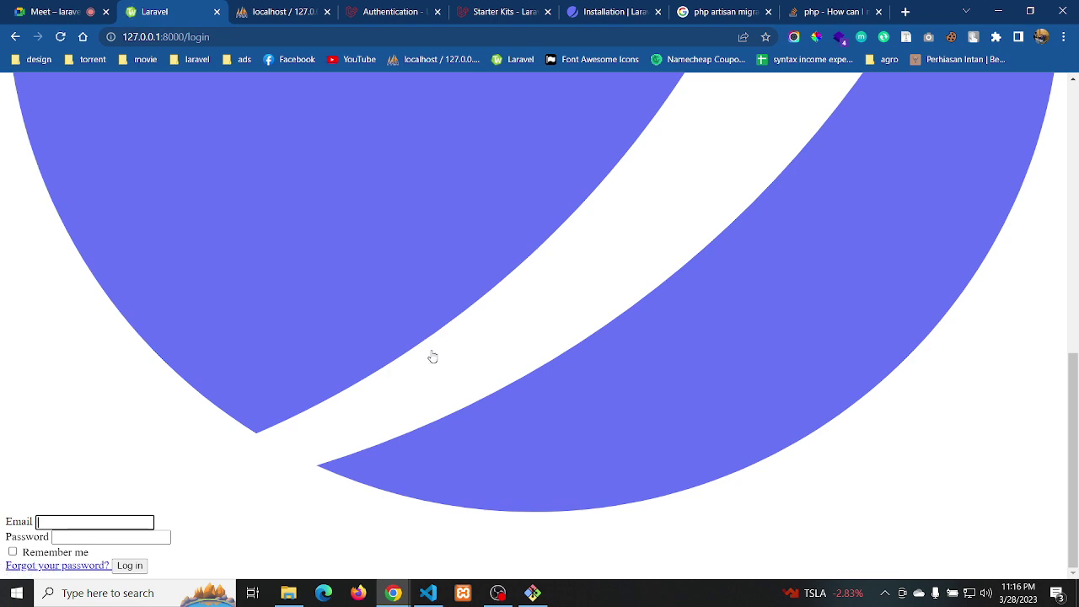
Copy the asset() css/app.css and js/app.js include lines from app.blade.php
key(alt+Tab)
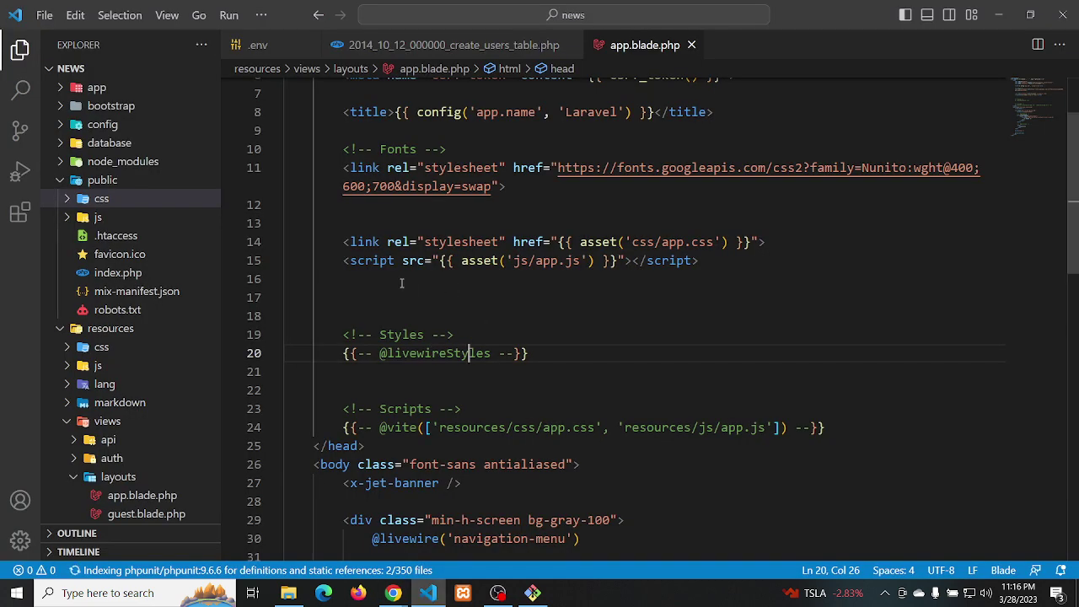
click(384, 280)
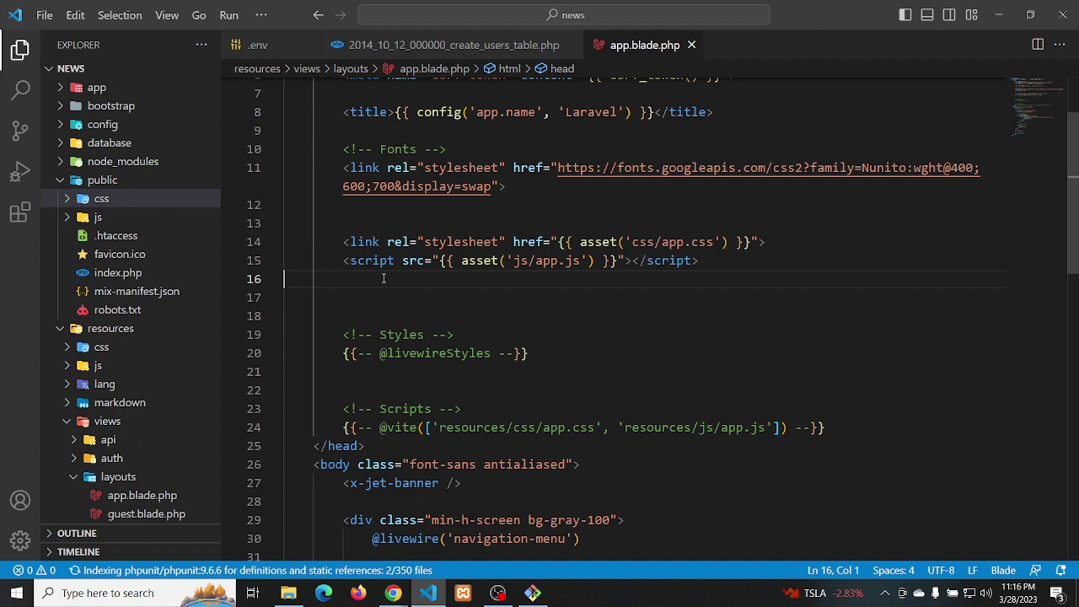
shift+click(370, 222)
key(ctrl+c)
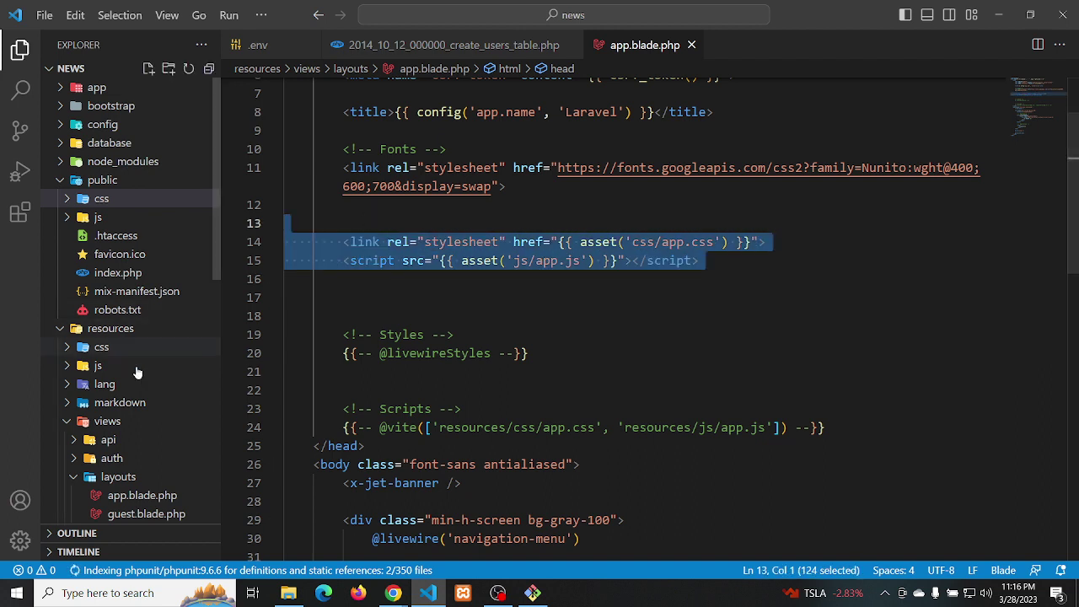
key(ctrl+shift+e)
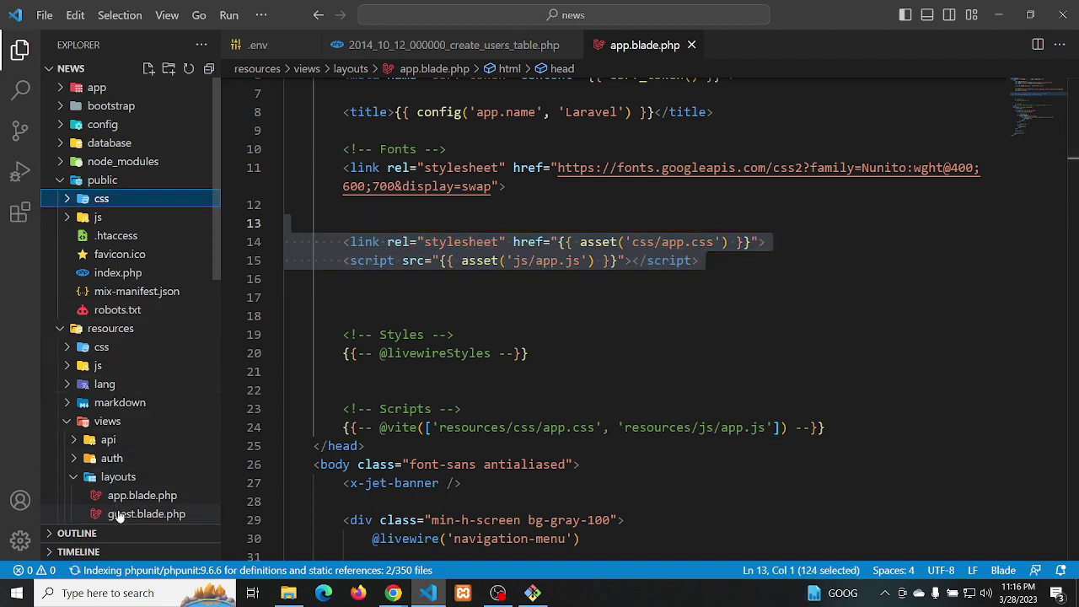
click(118, 514)
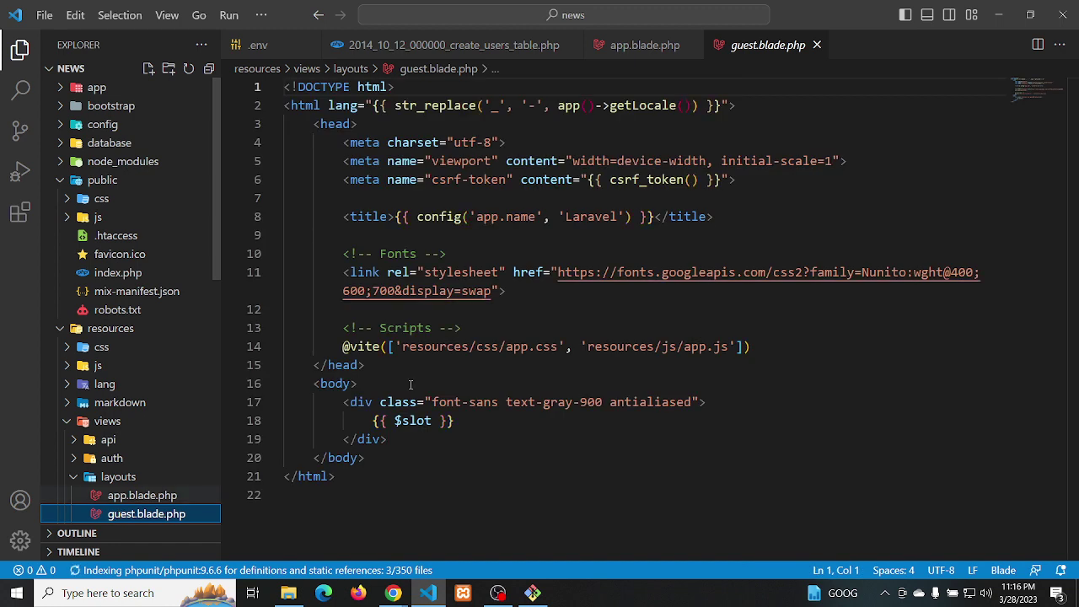
click(487, 345)
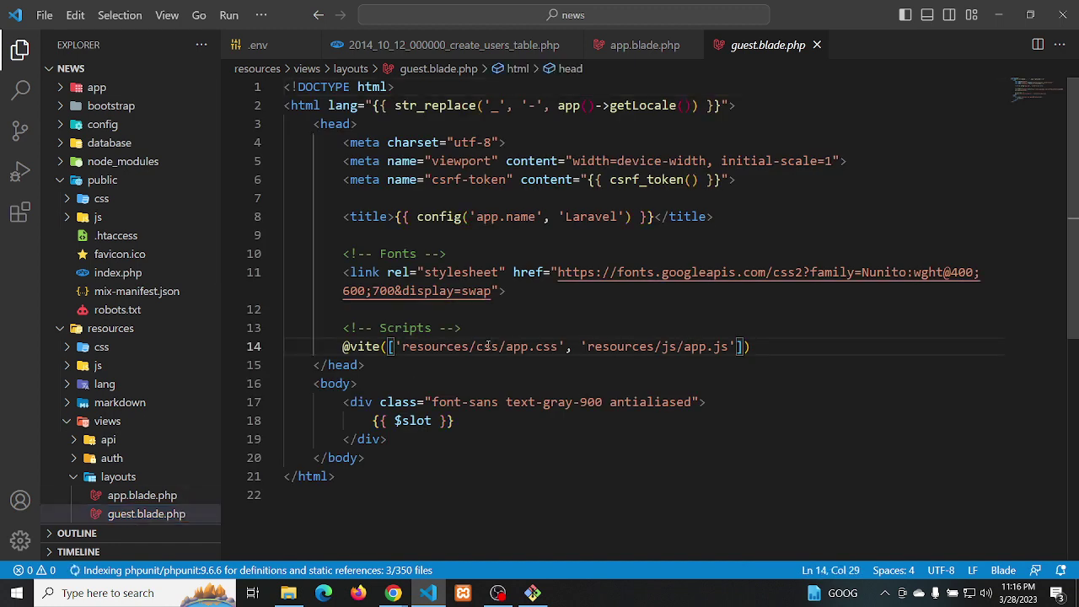
key(ctrl+slash)
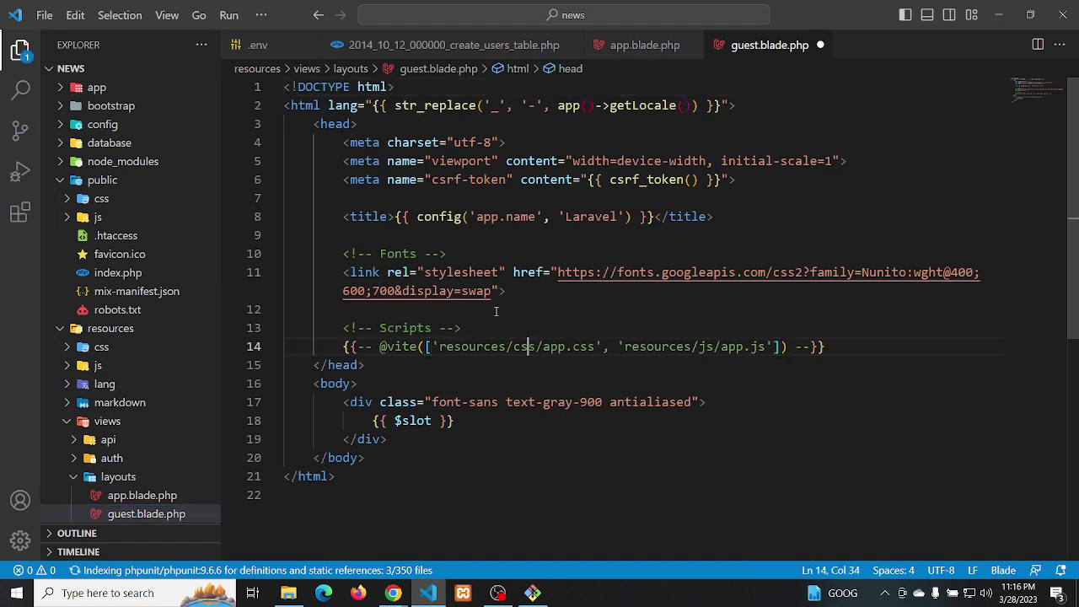
click(495, 311)
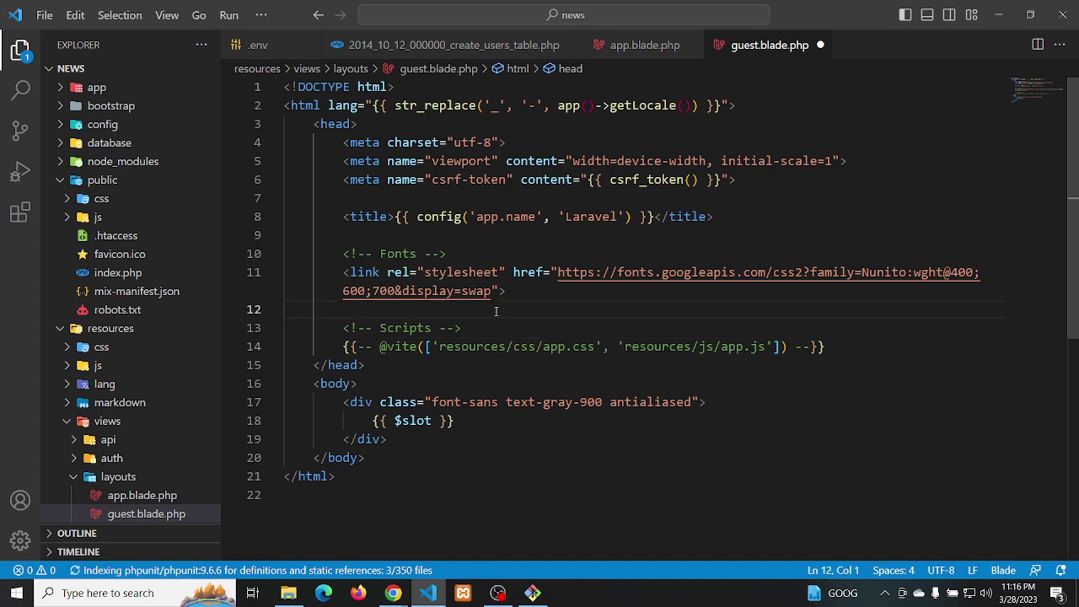
key(Return)
key(ctrl+v)
key(Return)
key(ctrl+s)
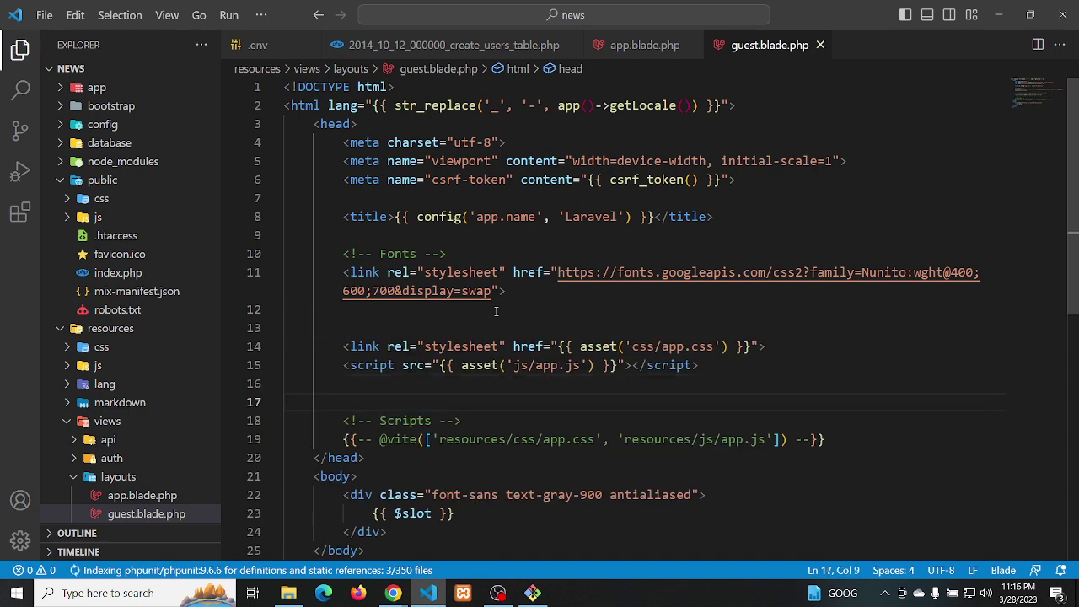
key(alt+Tab)
key(F5)
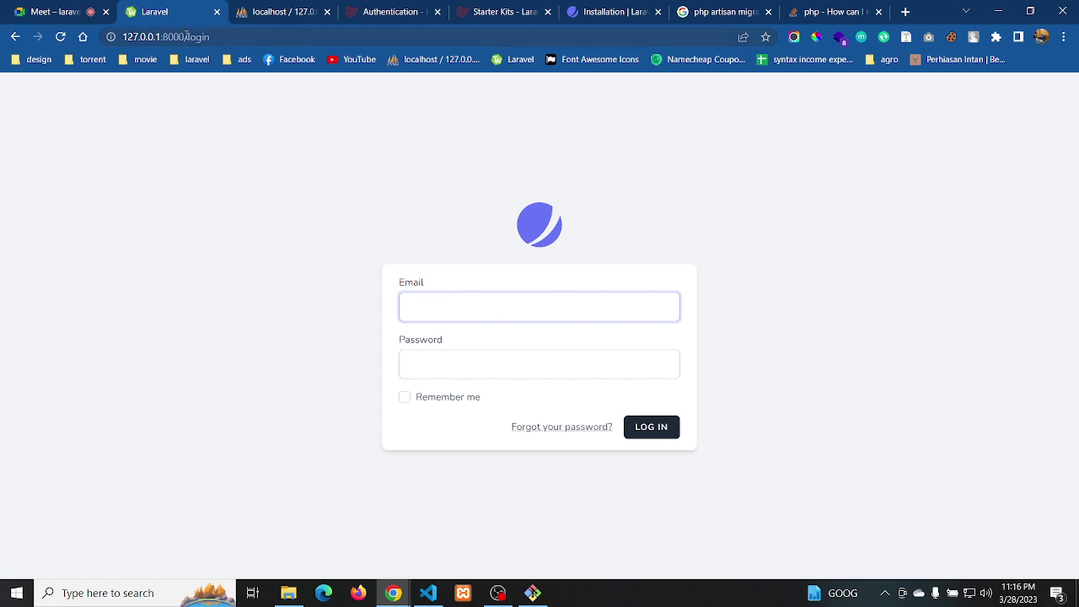
Load the site's home page at 127.0.0.1:8000 and open the styled Register page
drag(186, 36, 211, 36)
key(BackSpace)
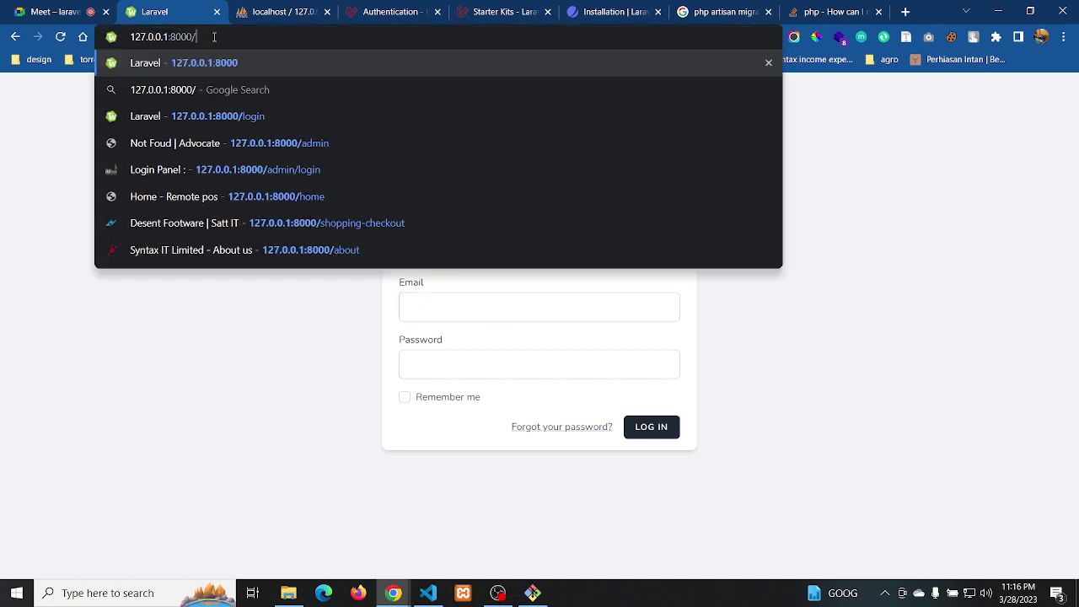
key(Return)
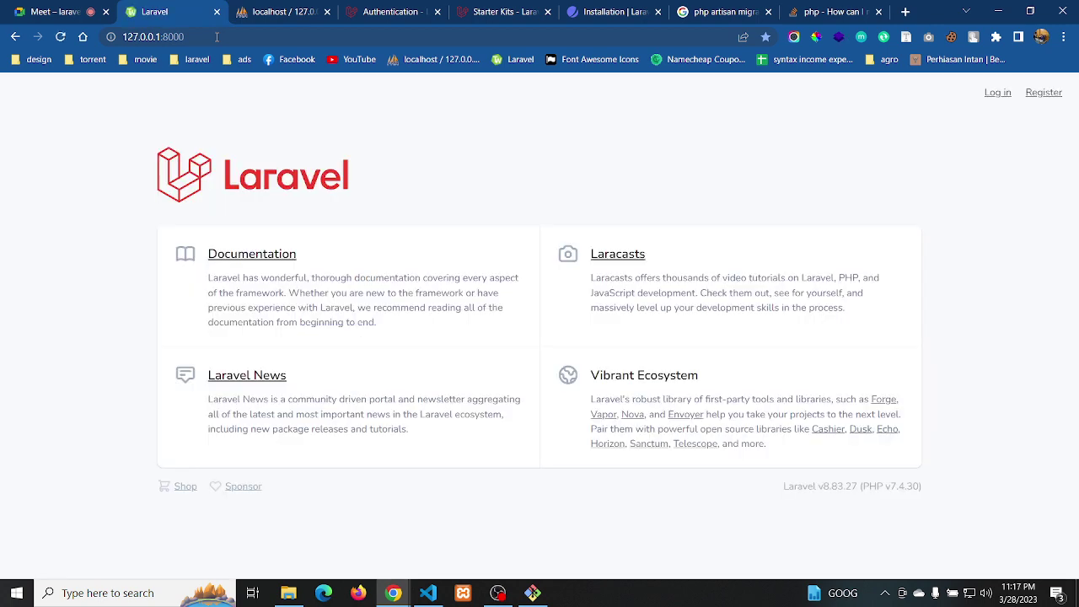
click(1042, 94)
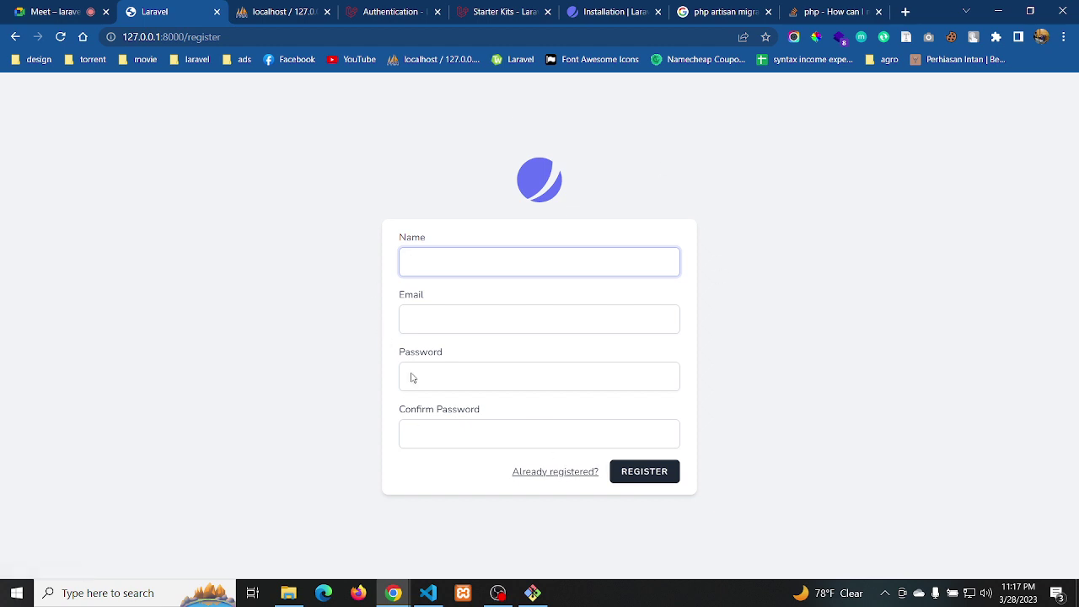
key(alt+Tab)
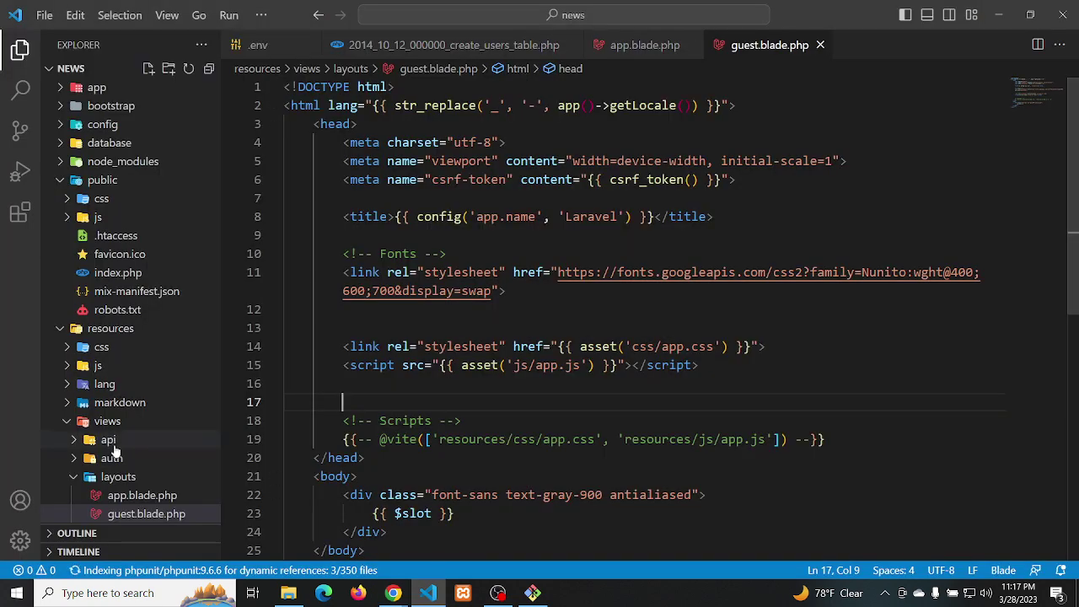
Open resources/views/auth/register.blade.php and select its POST form opening tag
scroll(118, 448, down, 5)
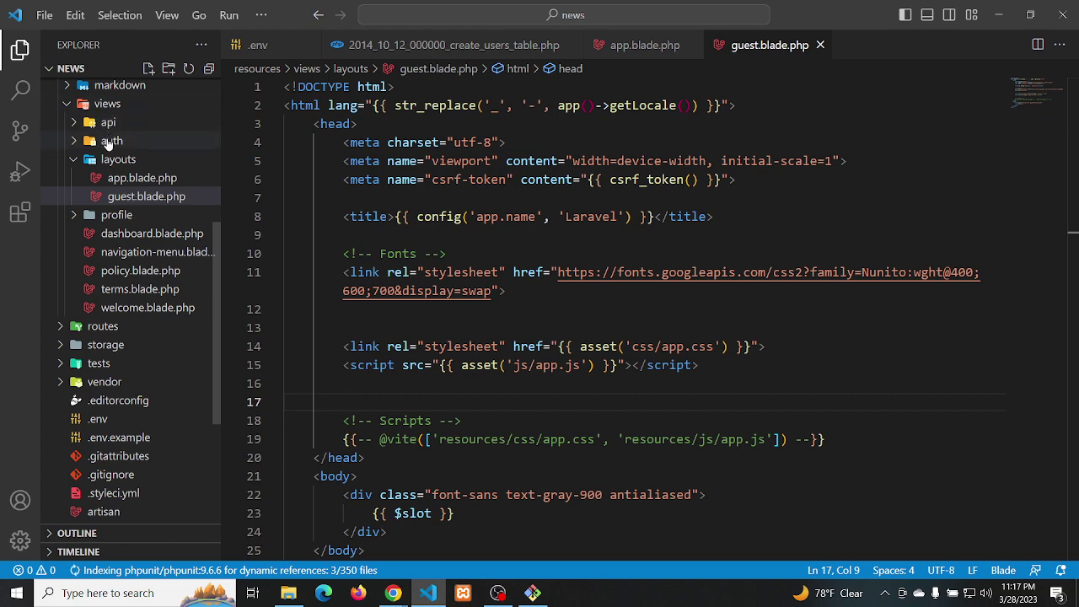
click(109, 141)
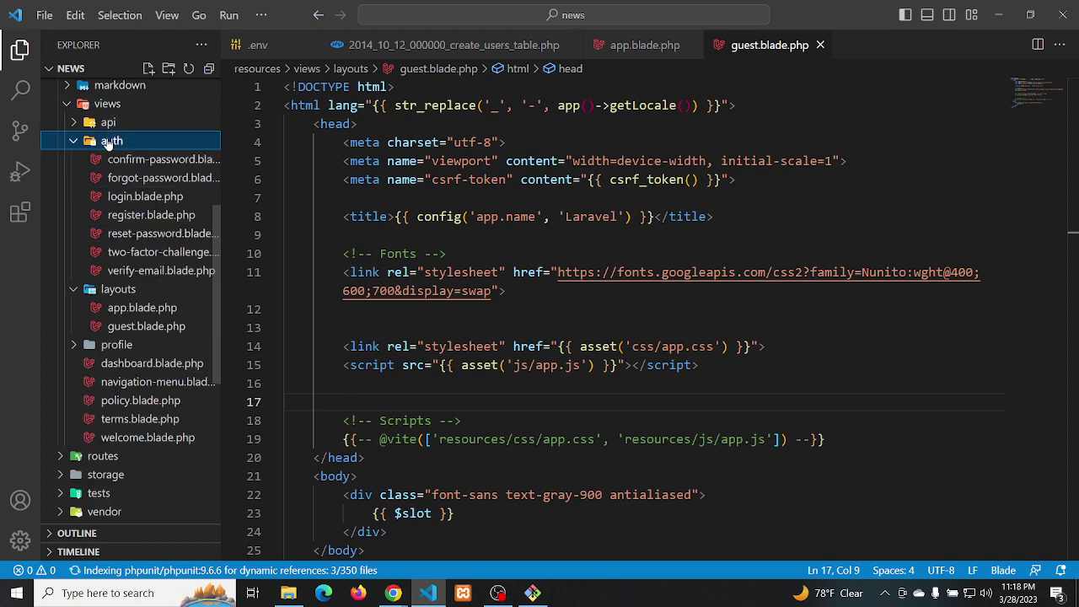
click(123, 216)
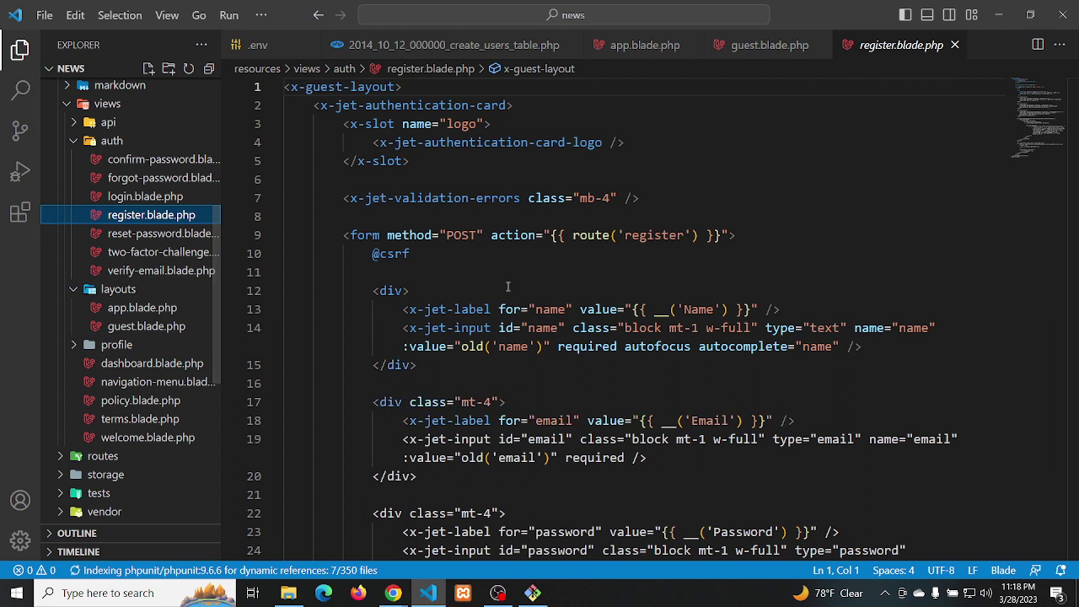
click(345, 235)
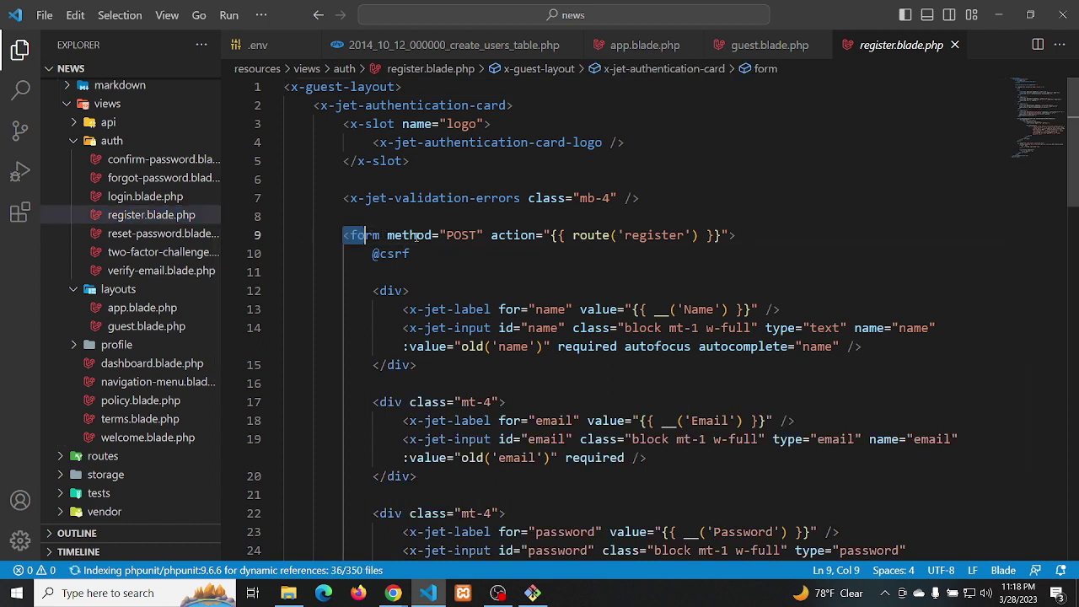
drag(416, 236, 477, 236)
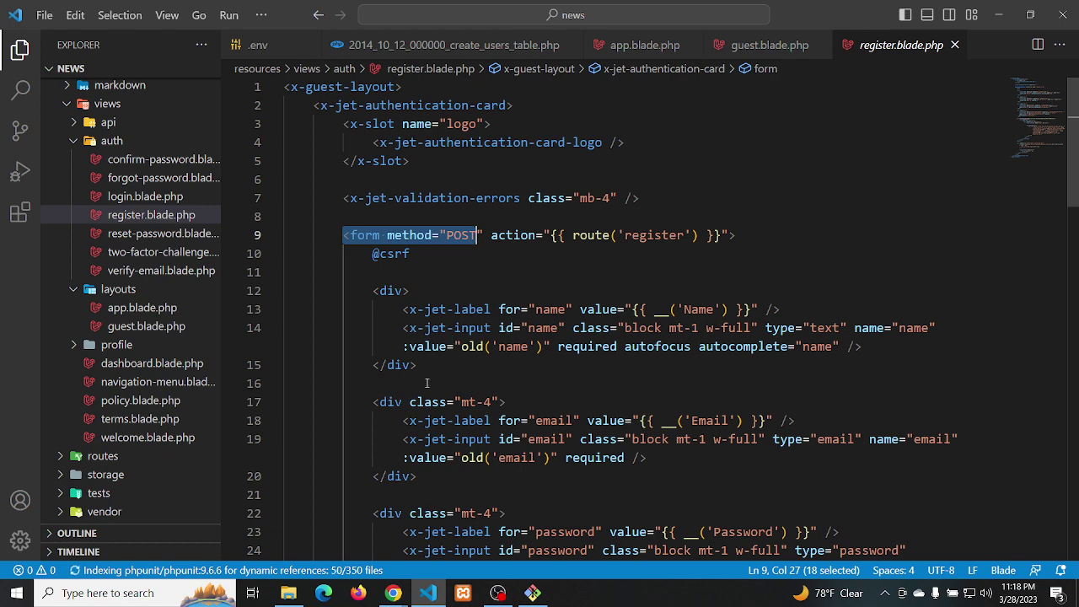
scroll(427, 383, down, 3)
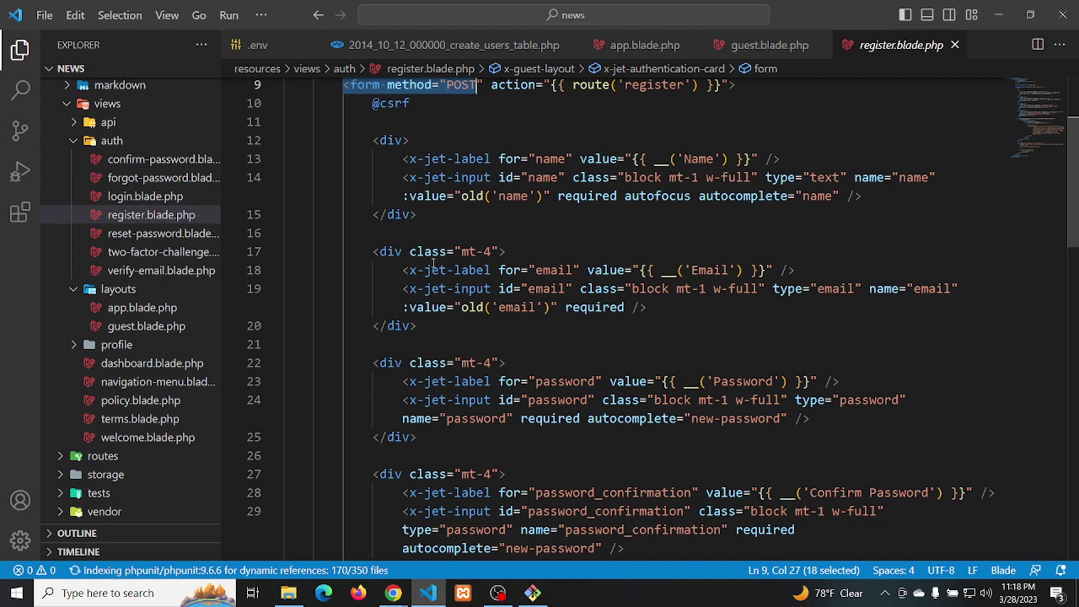
Delete all contents of register.blade.php and save the empty file
click(491, 196)
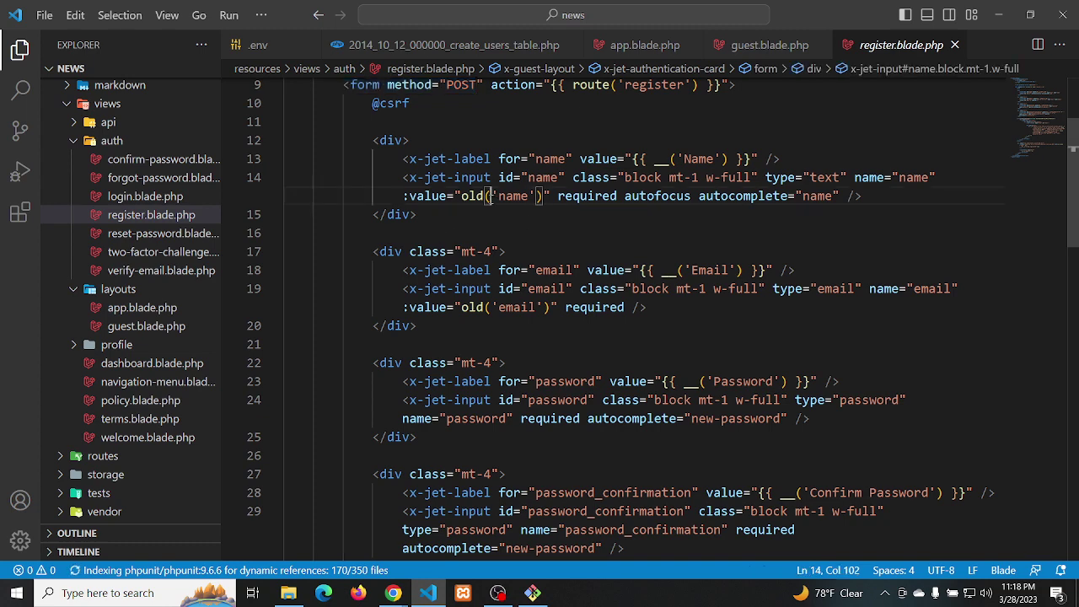
key(ctrl+a)
key(BackSpace)
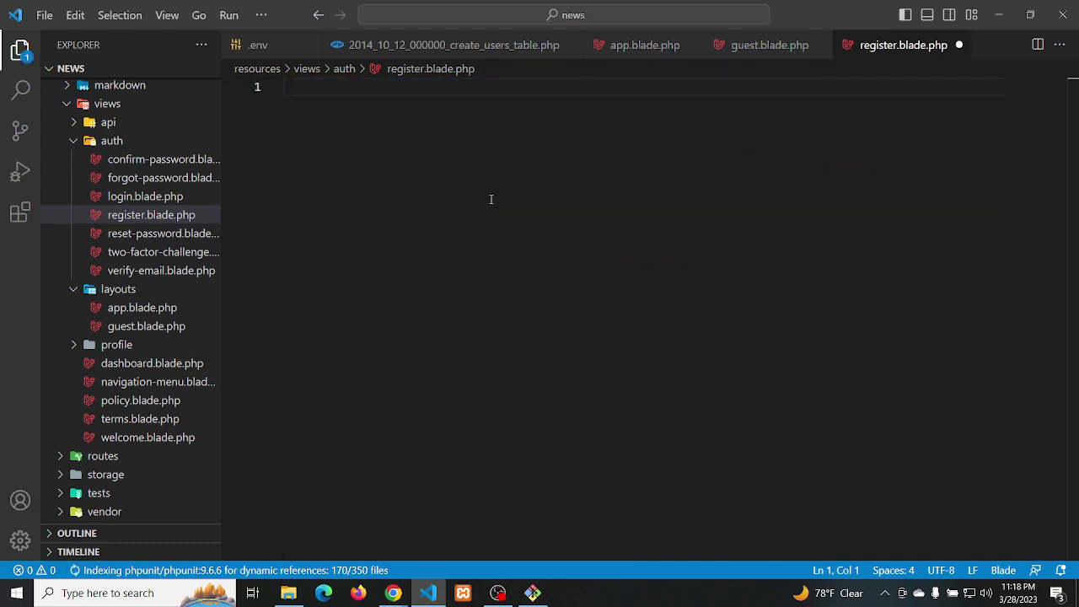
key(ctrl+s)
Reload the register page in Chrome to see the effect of the emptied view
key(alt+Tab)
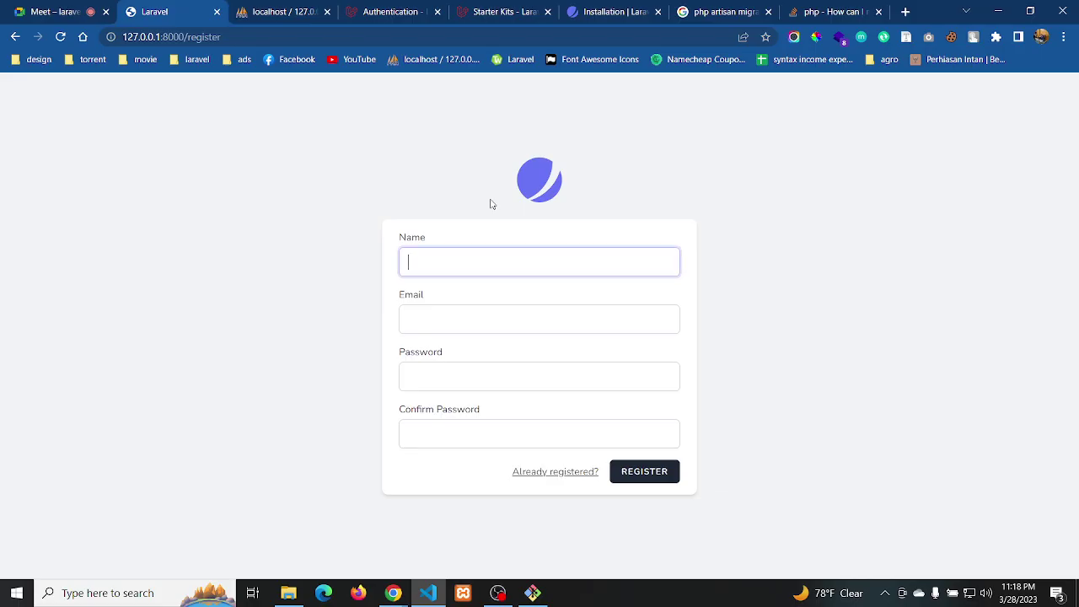
click(446, 166)
key(F5)
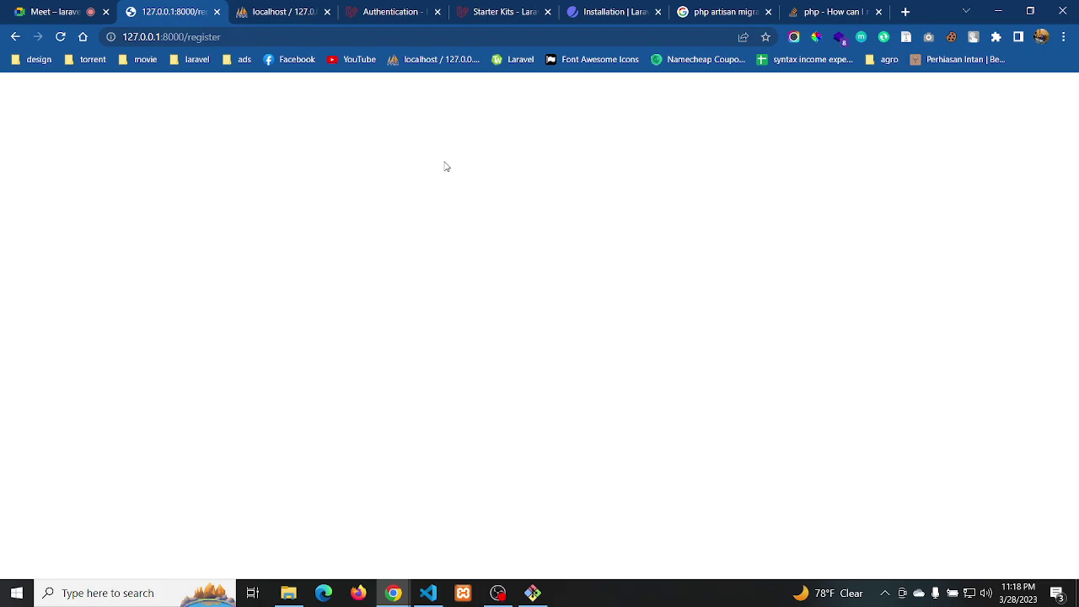
Undo to restore register.blade.php's markup, then bring up phpMyAdmin's online_laravel_news page
key(alt+Tab)
key(ctrl+z)
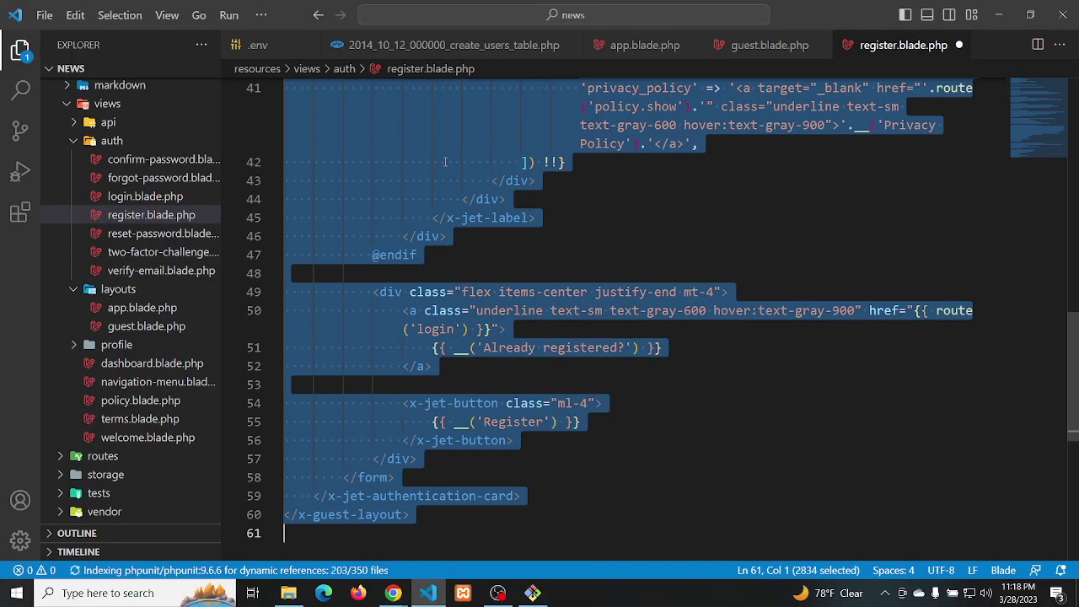
key(ctrl+z)
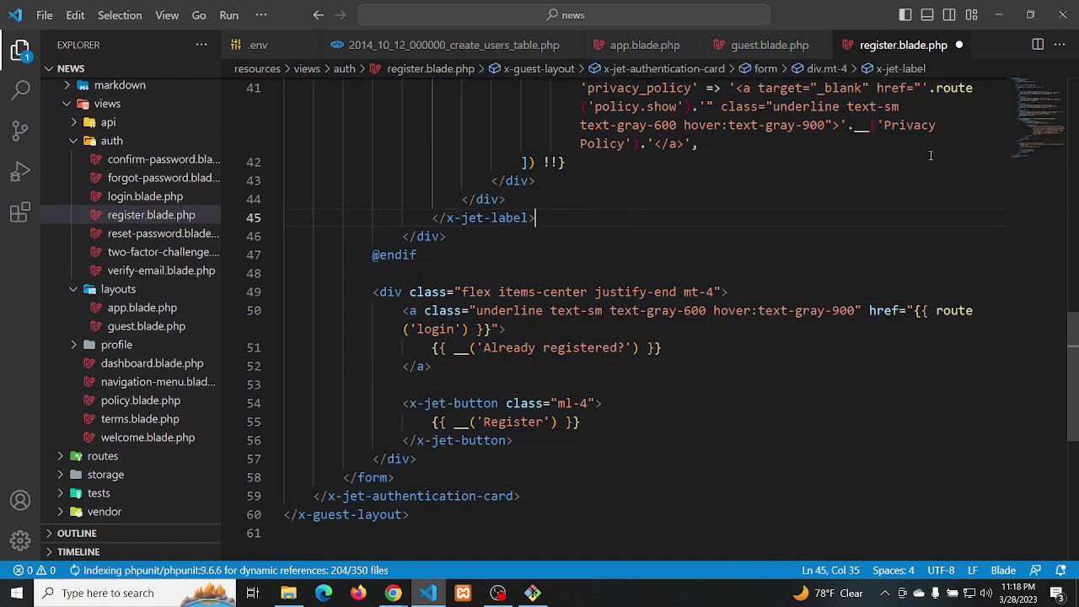
scroll(1029, 103, up, 5)
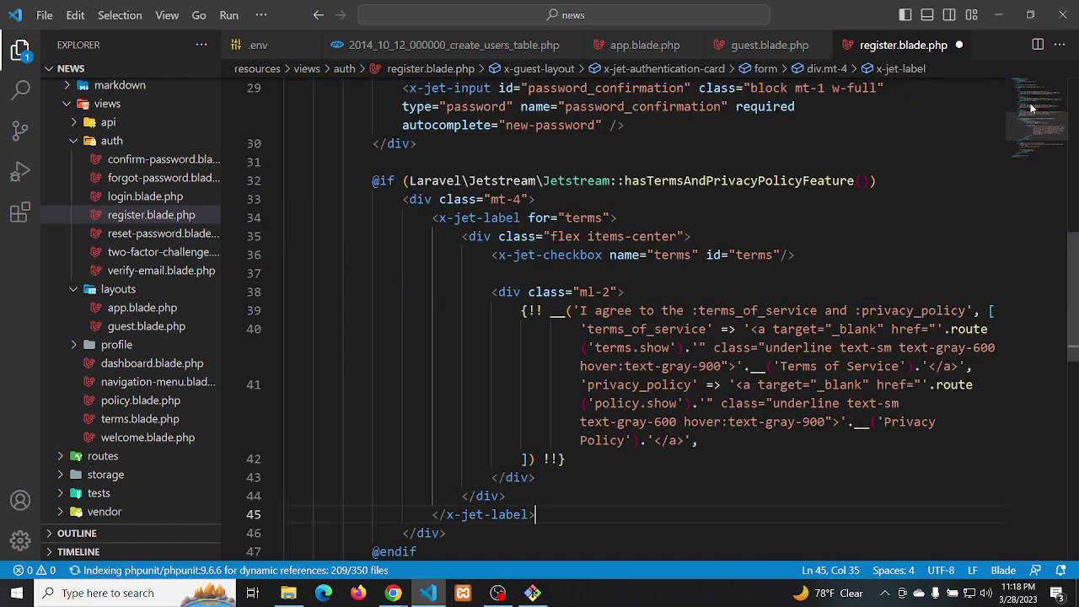
scroll(1028, 98, up, 4)
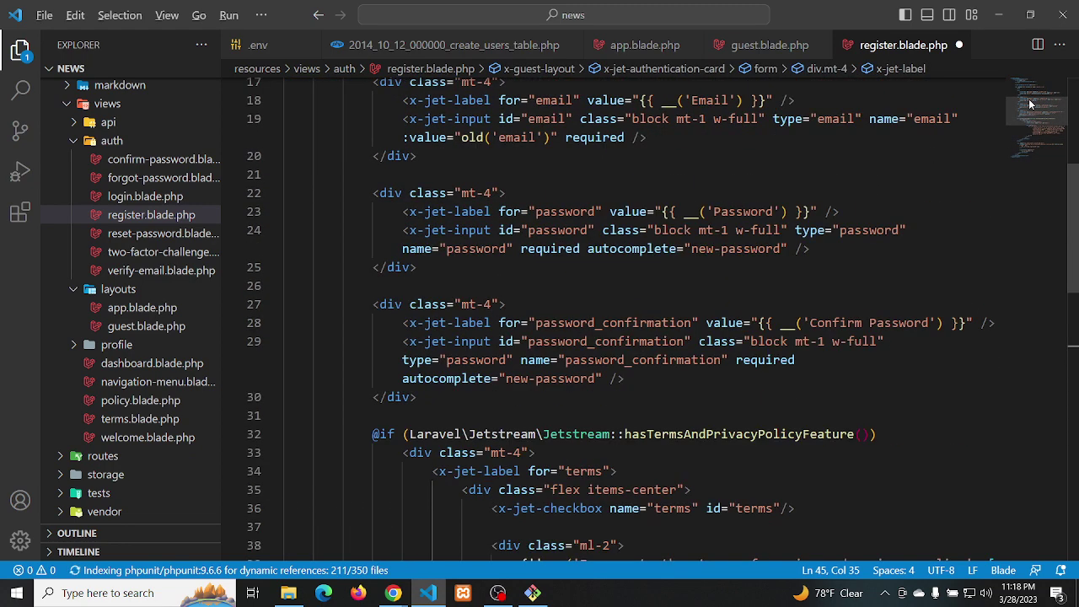
key(alt+Tab)
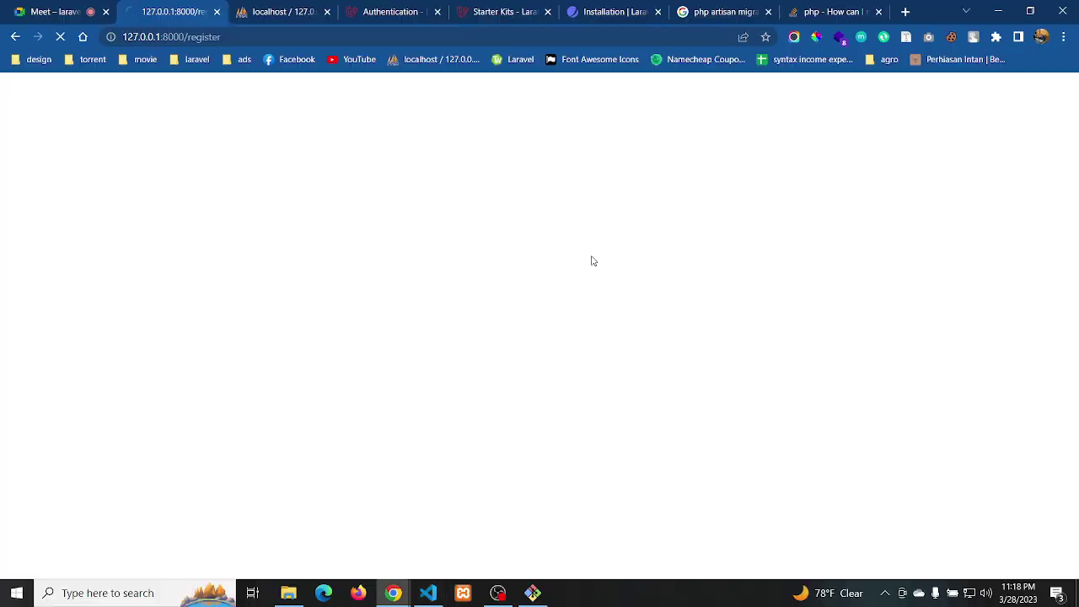
click(300, 12)
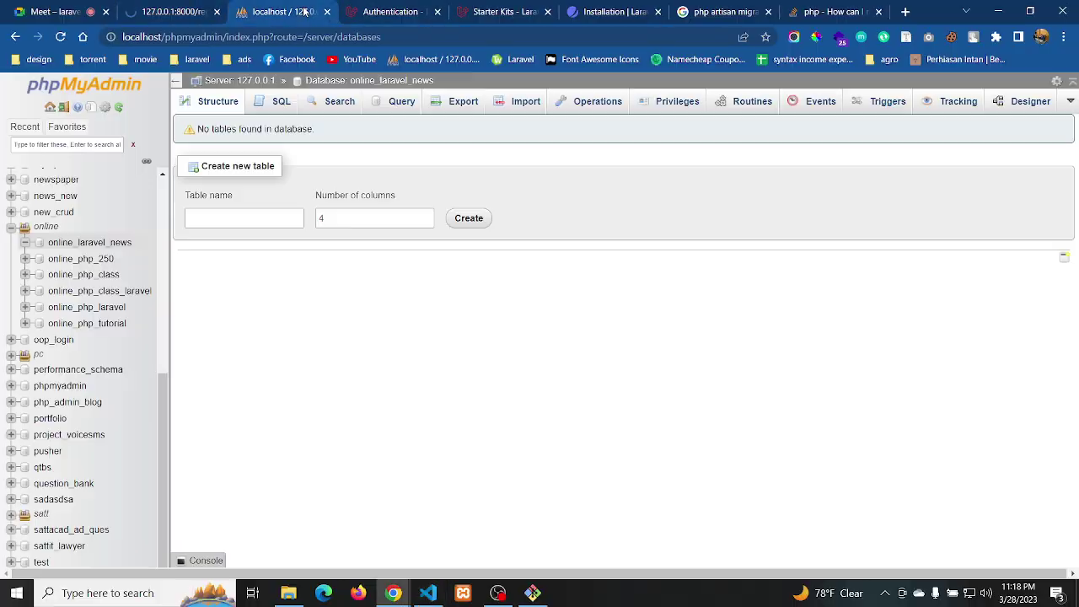
Refresh the online_laravel_news Structure view to show six tables, then return to the register tab
click(217, 102)
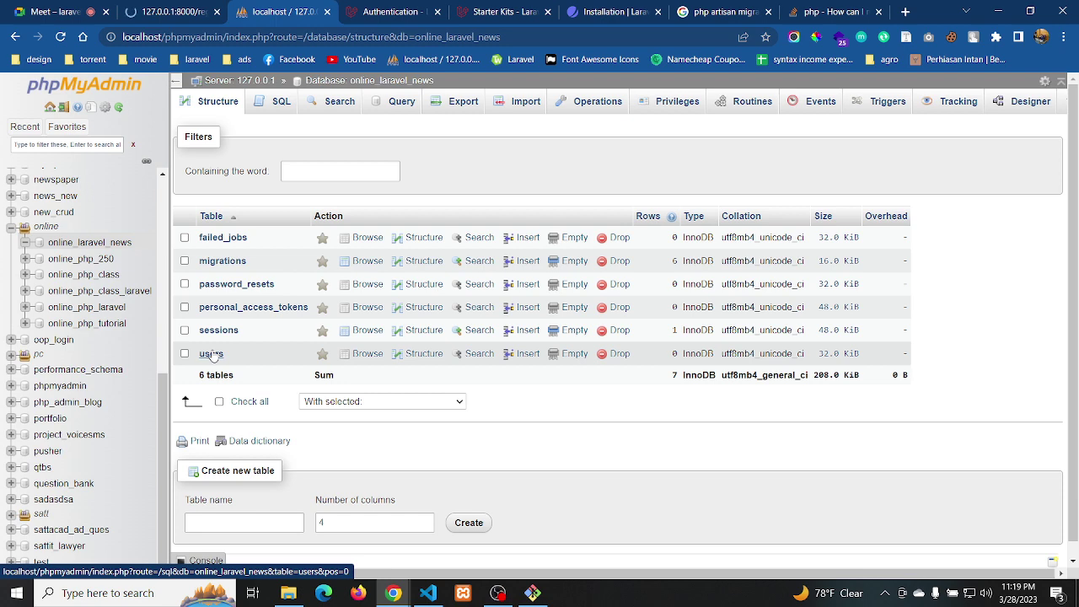
click(171, 14)
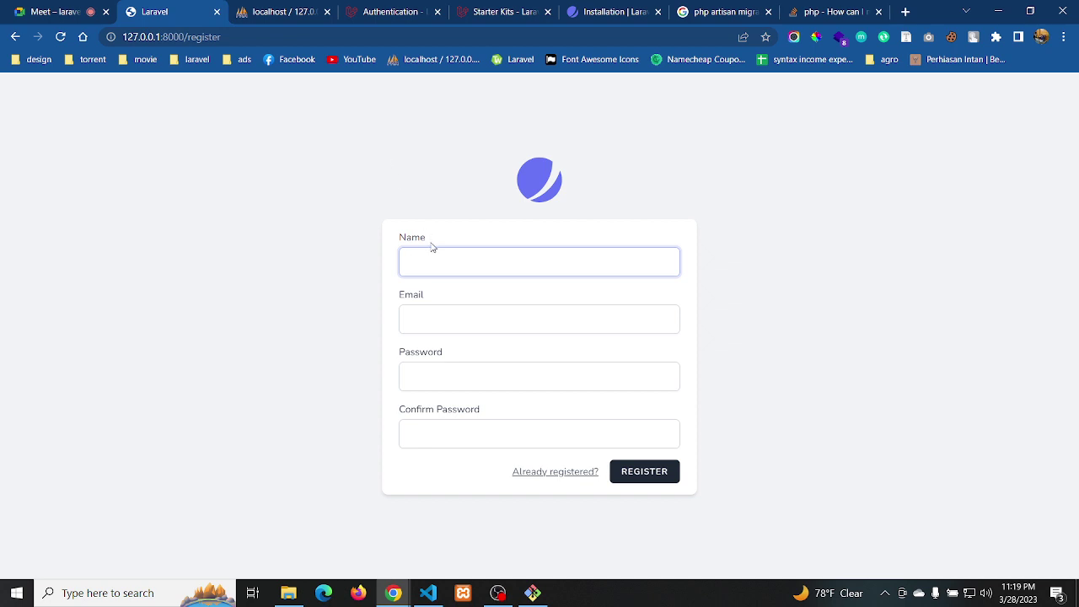
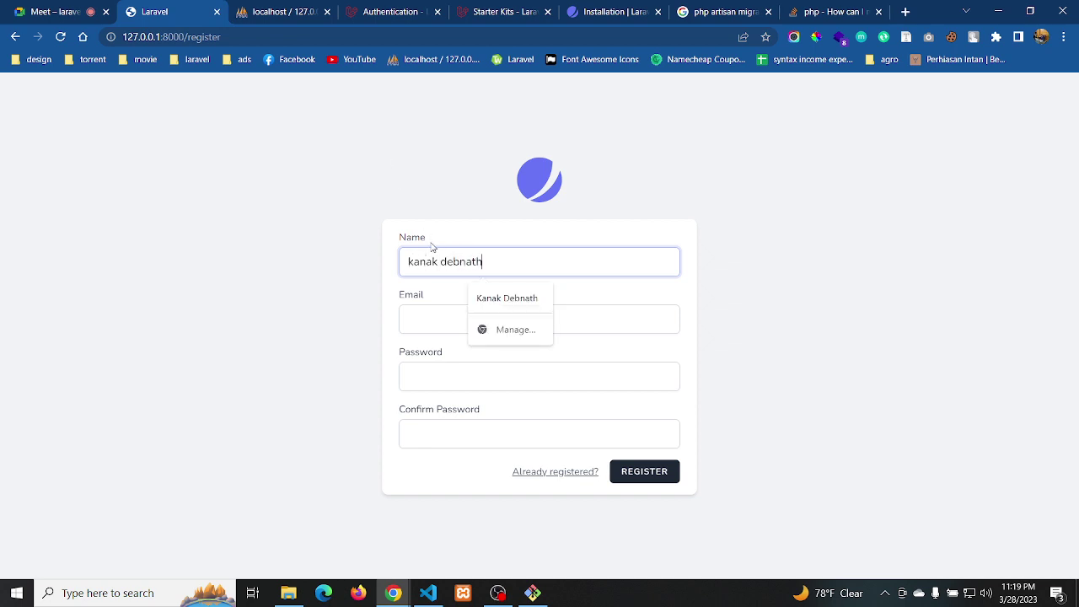
Fill in the user's name, e-mail and a six-character password, then submit the registration form
key(Tab)
text(kanak)
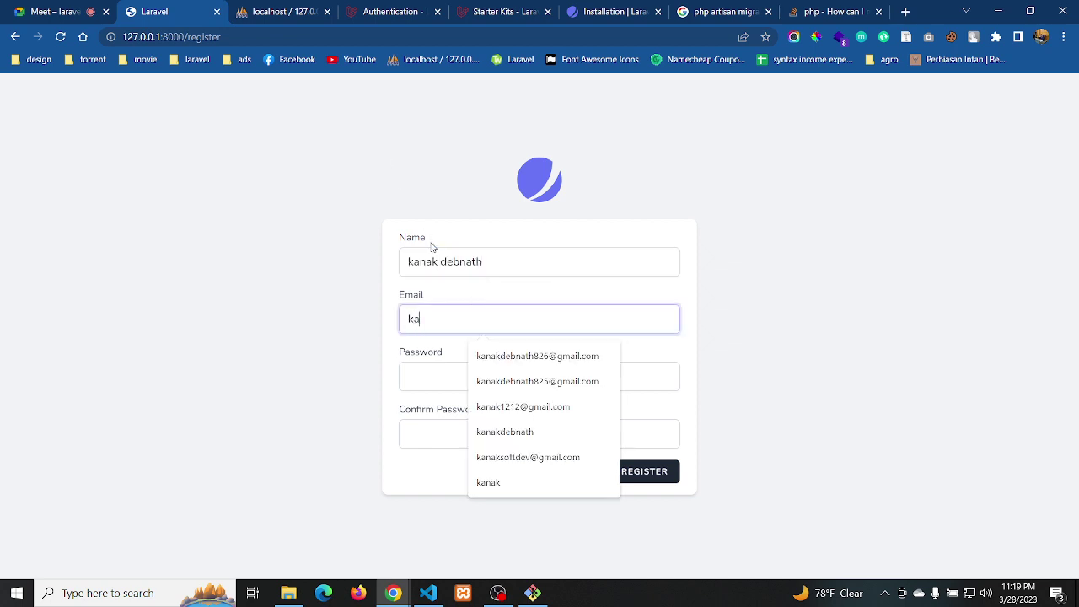
click(516, 362)
click(457, 376)
text(12345)
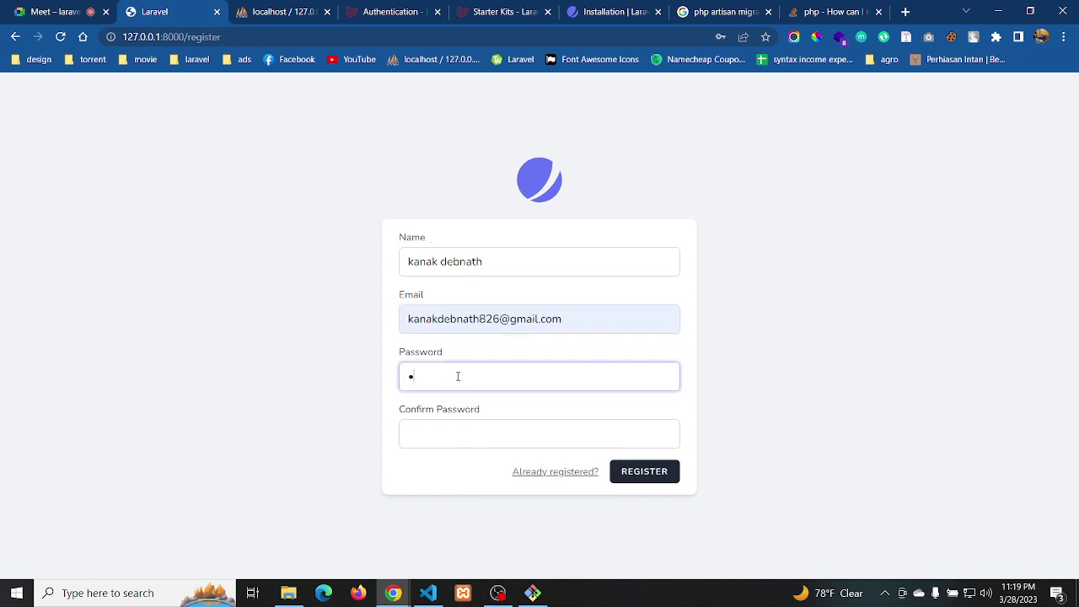
text(6)
click(459, 436)
text(123456)
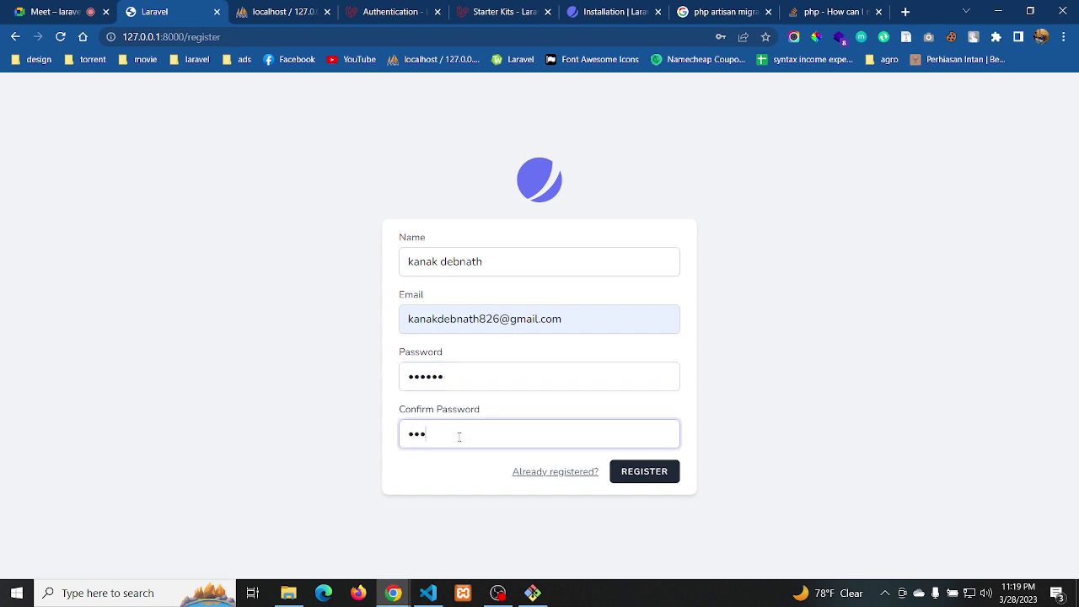
click(641, 473)
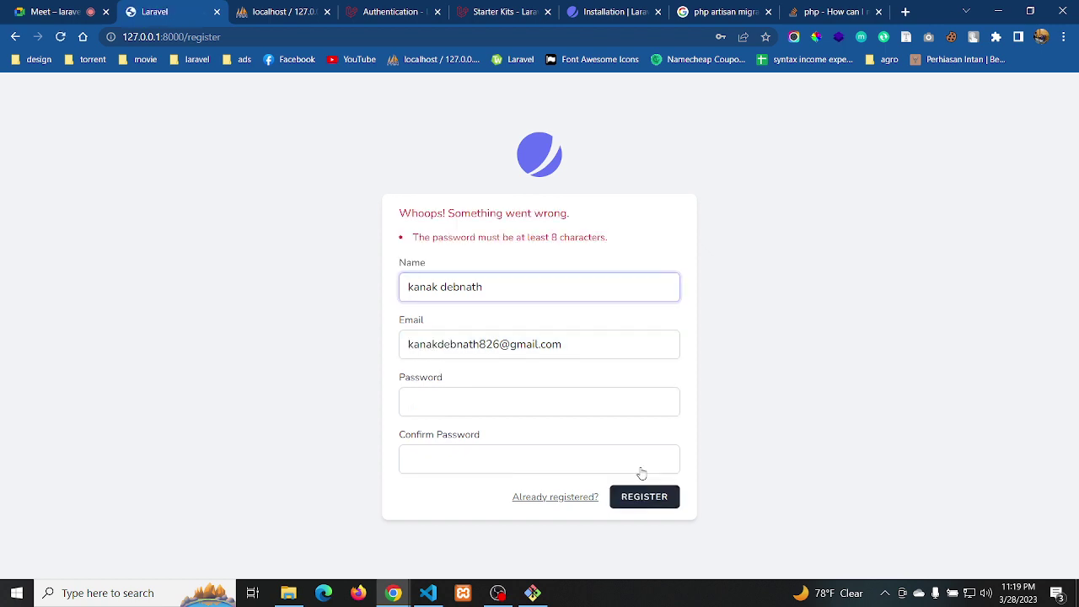
Highlight the at-least-8-characters error and re-enter an eight-character password
click(614, 242)
drag(615, 242, 400, 242)
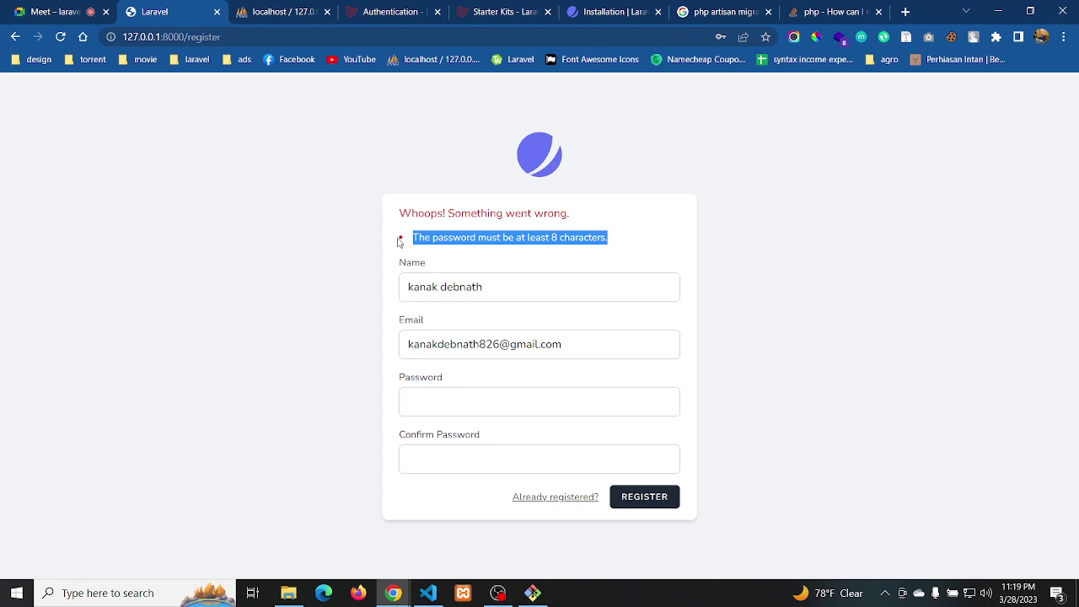
click(613, 237)
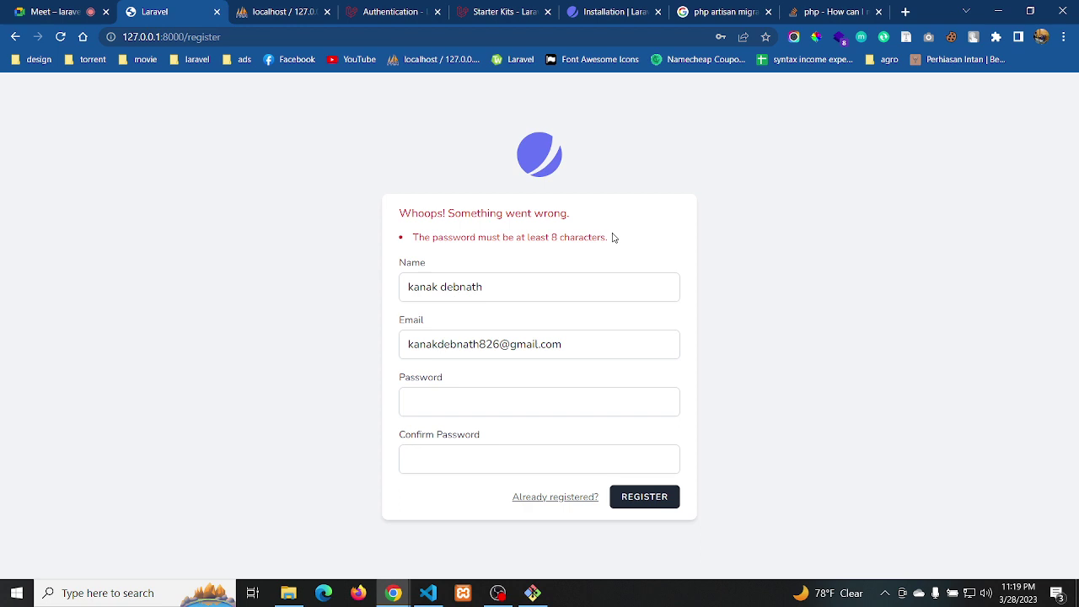
click(431, 407)
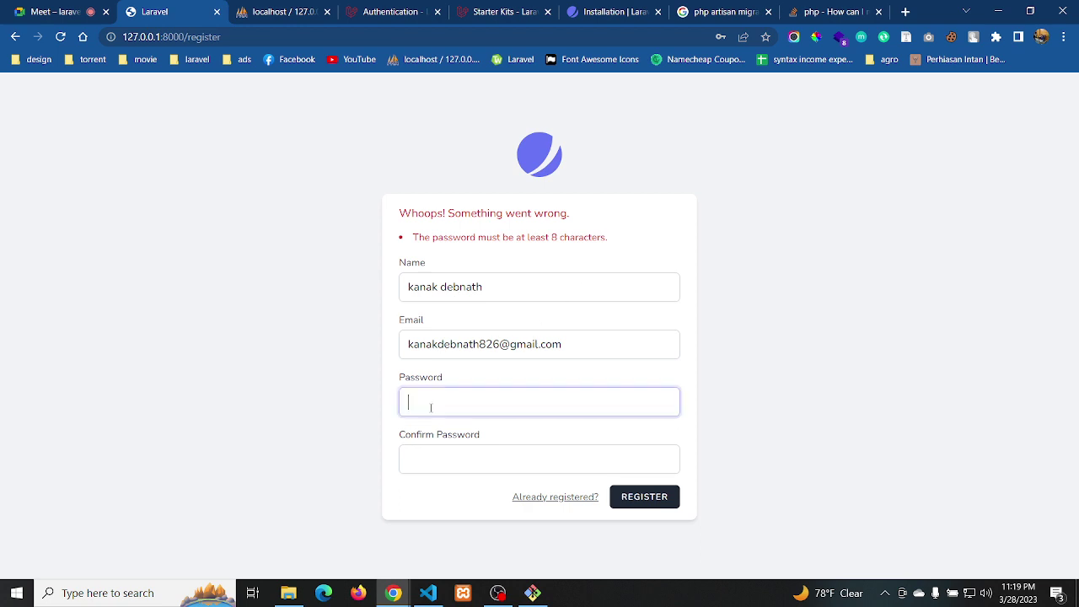
text(12345678)
key(alt+Tab)
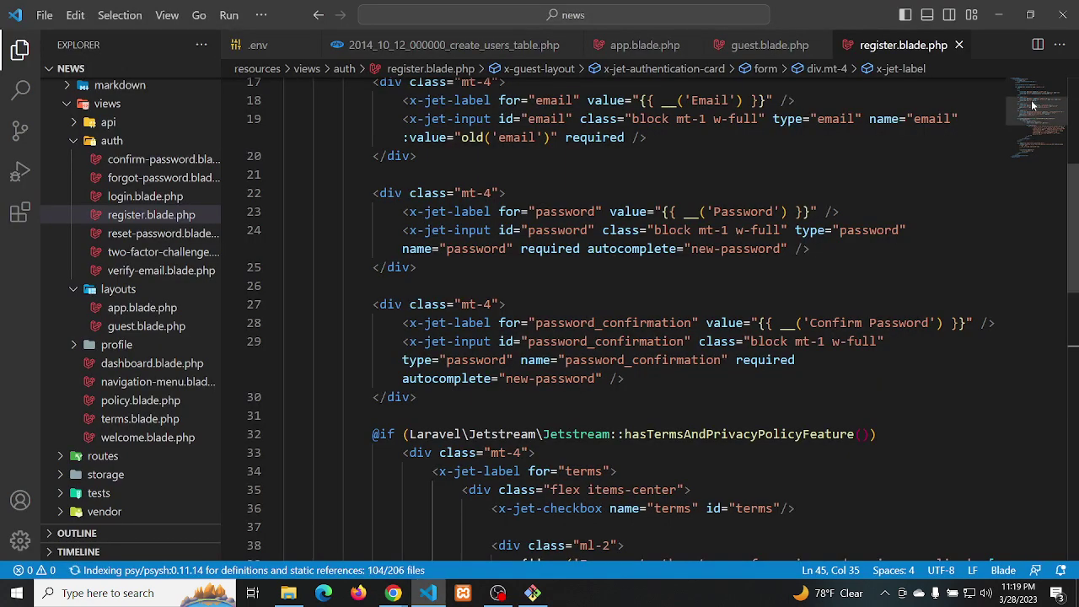
Select the form's route('register') action, then open routes/web.php and scroll through its routes
drag(1034, 107, 1028, 83)
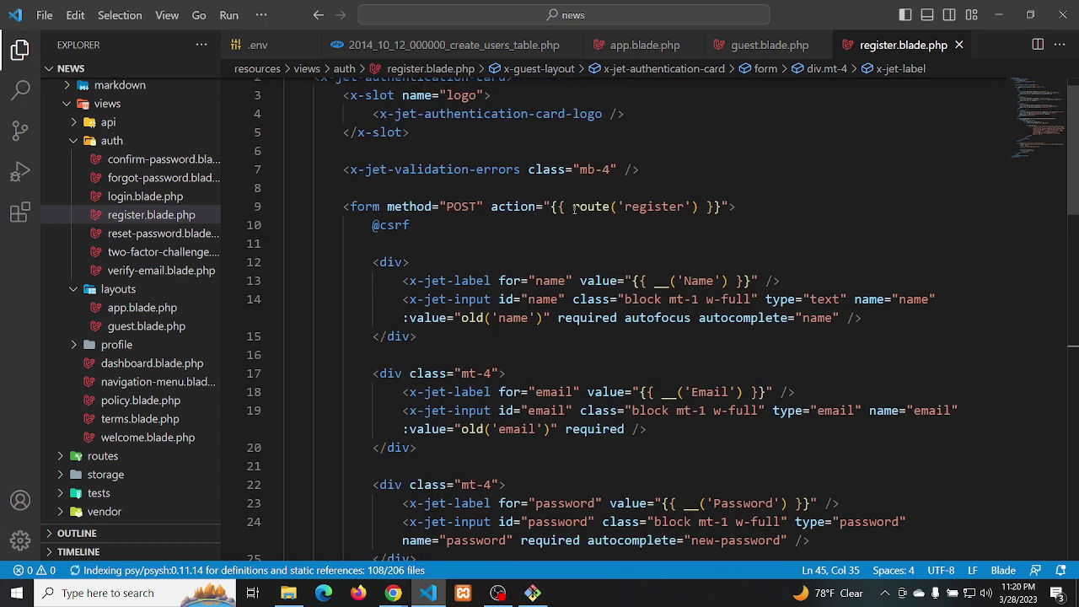
drag(552, 205, 721, 206)
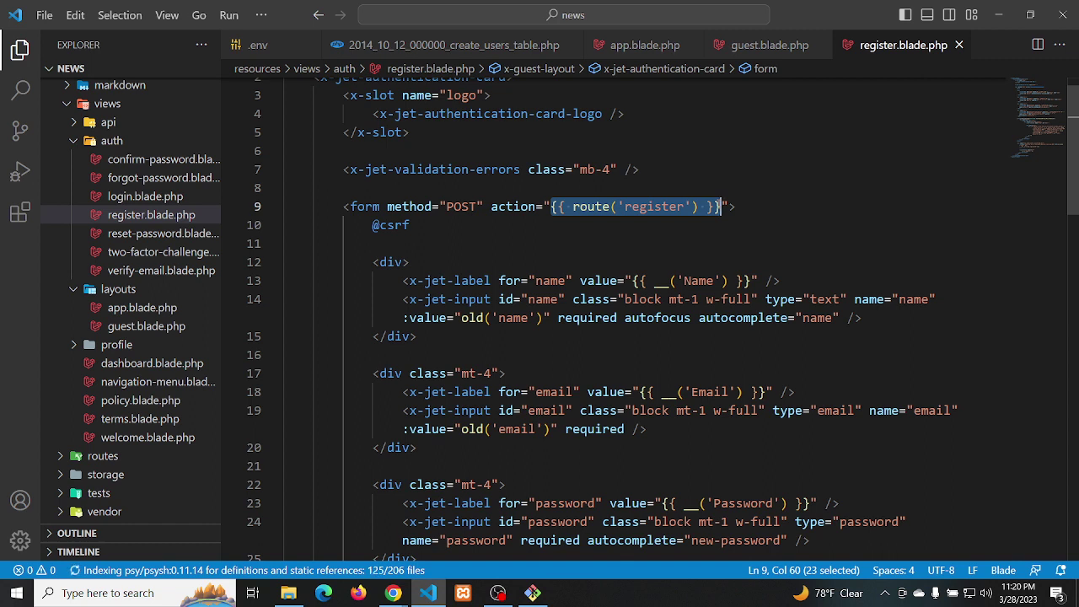
scroll(1028, 95, up, 1)
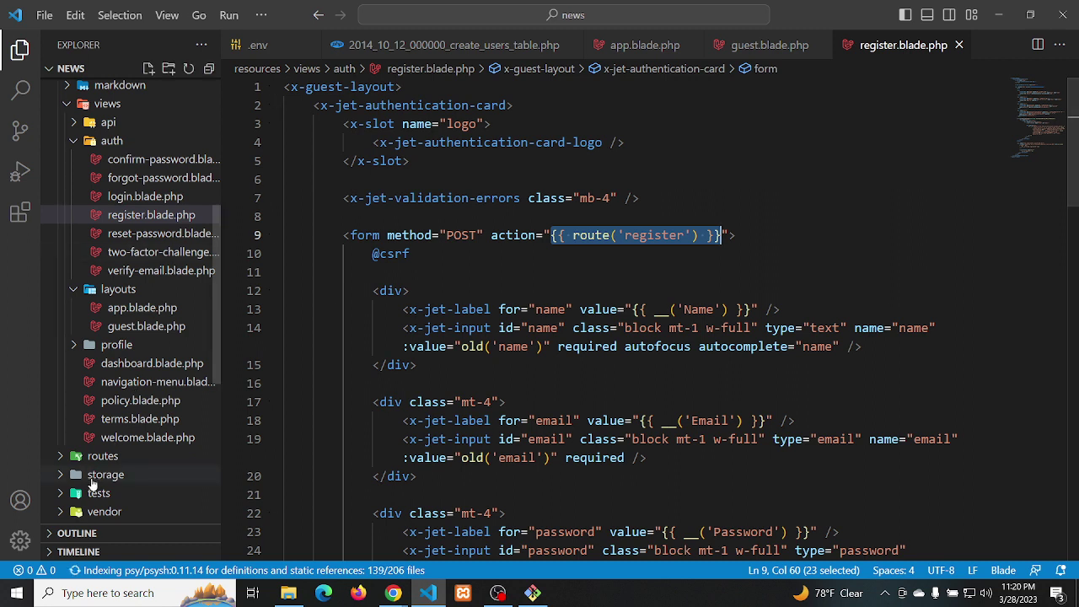
click(111, 456)
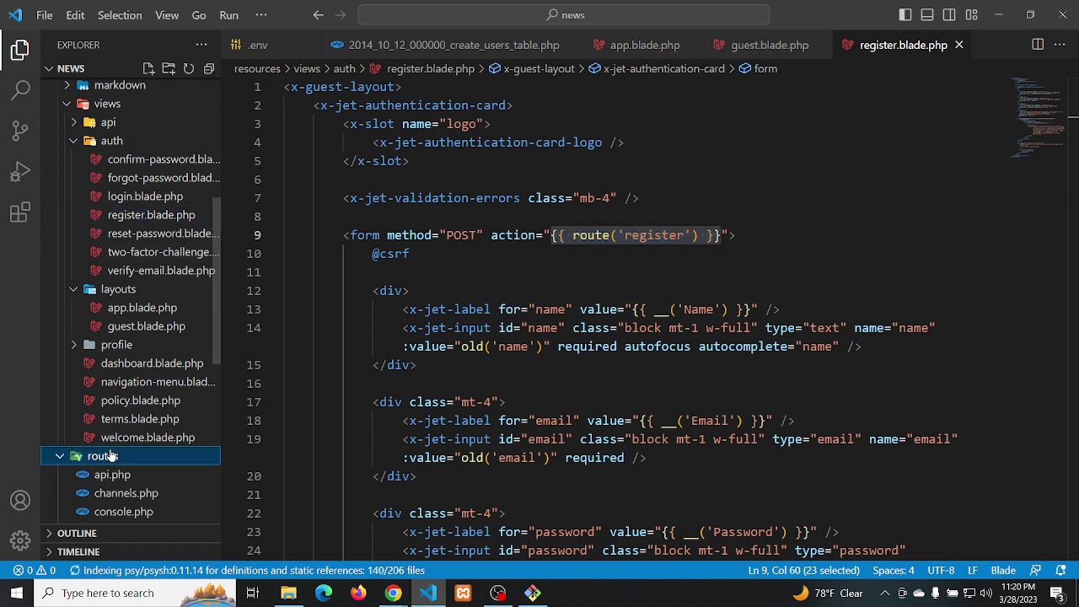
scroll(108, 503, down, 2)
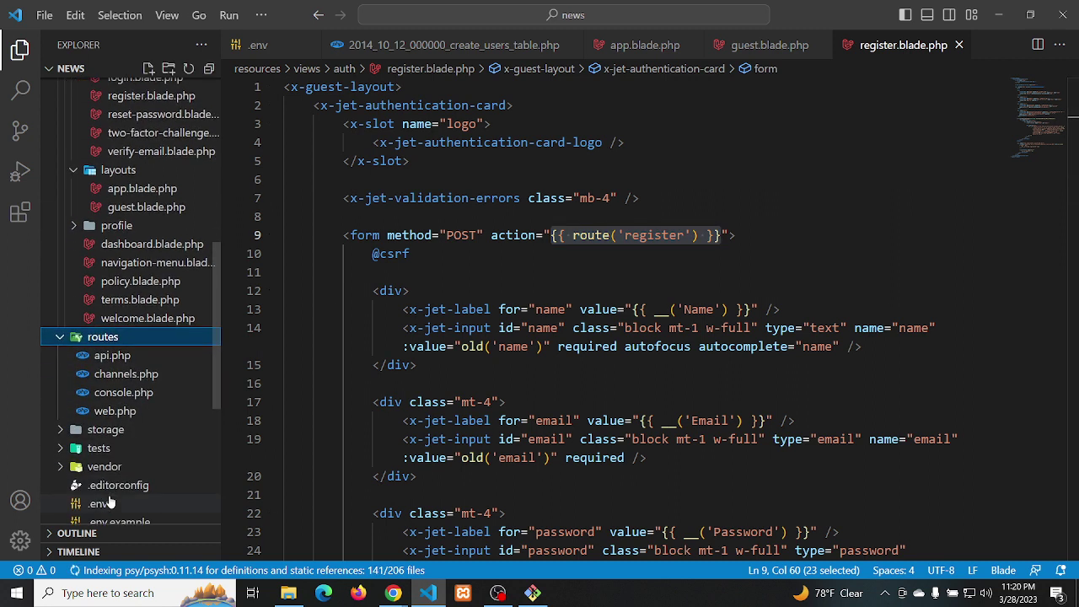
click(114, 409)
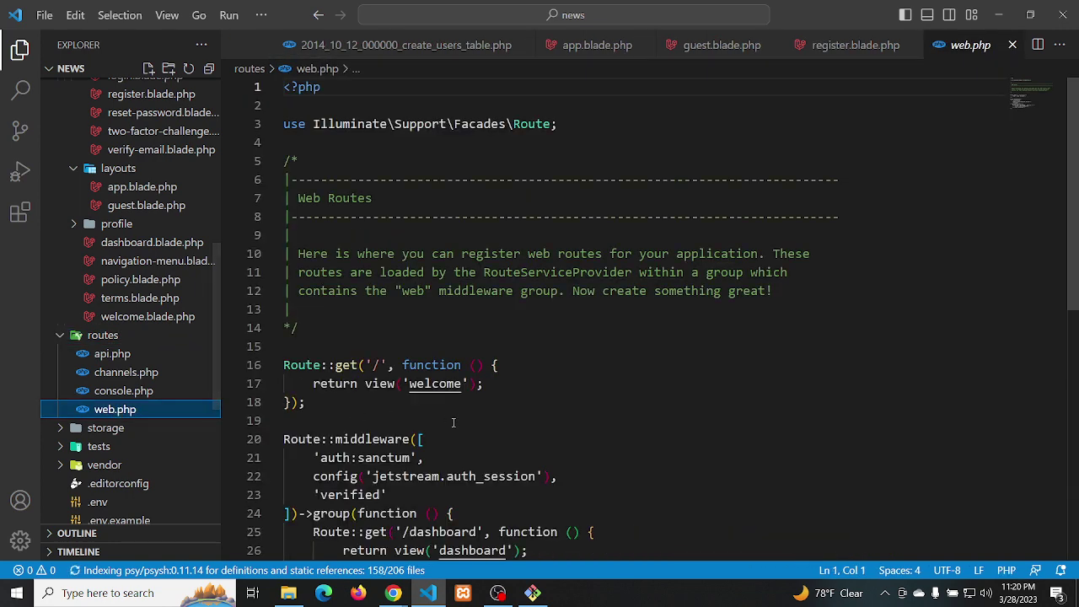
scroll(453, 422, down, 4)
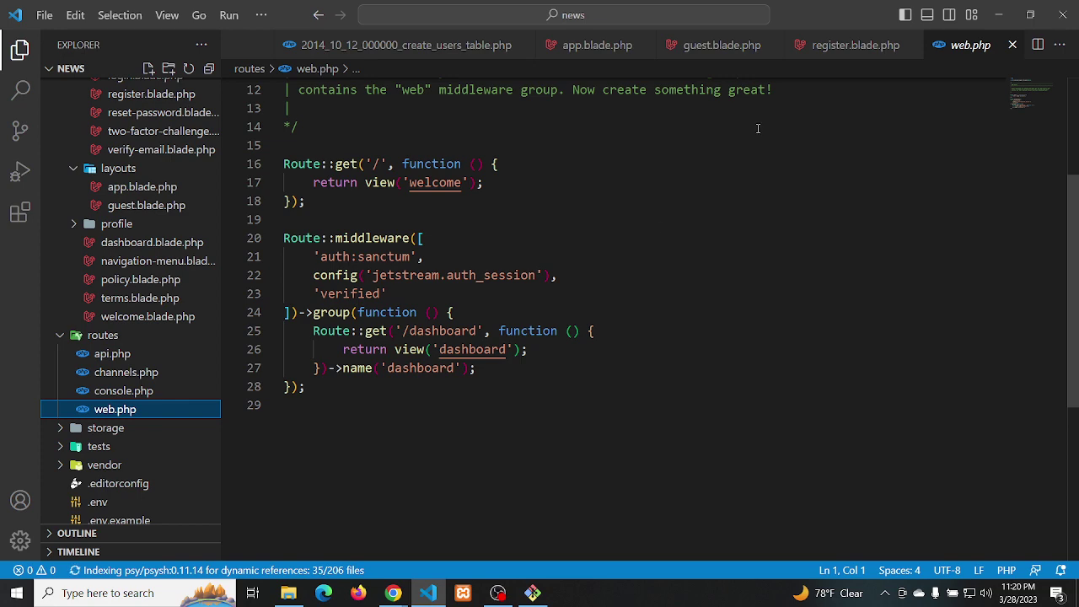
Return to register.blade.php and select the route name 'register' in the form action on line 9
click(841, 47)
drag(551, 235, 721, 235)
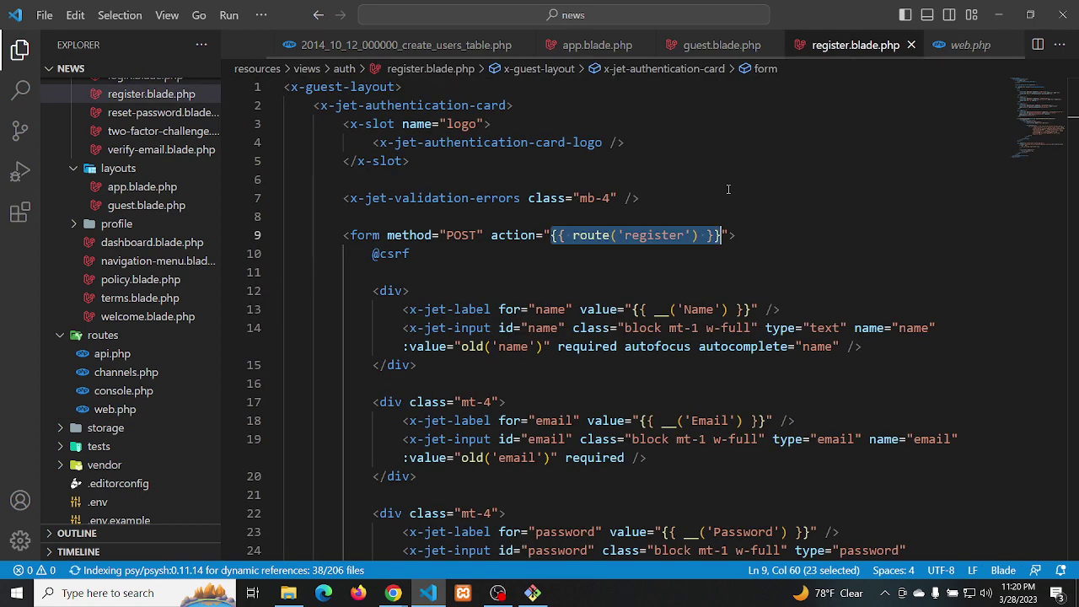
click(680, 236)
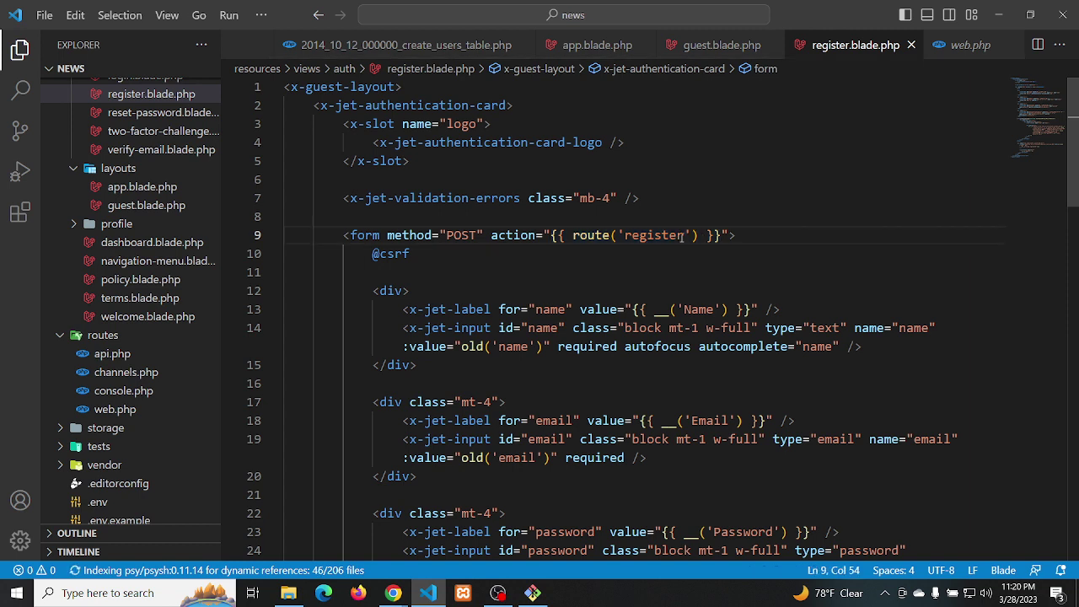
click(682, 236)
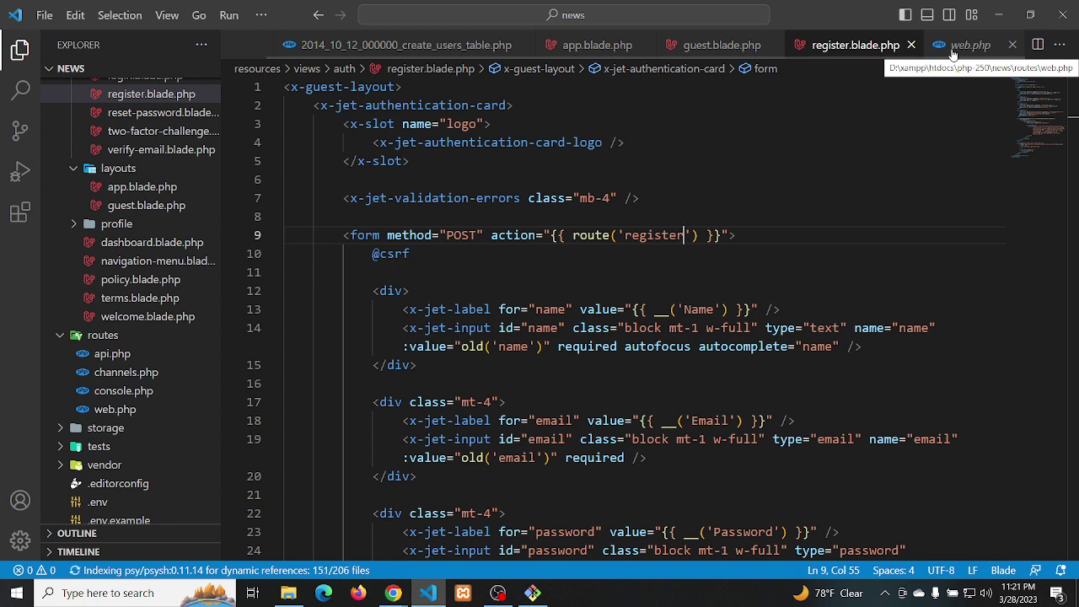
double_click(651, 235)
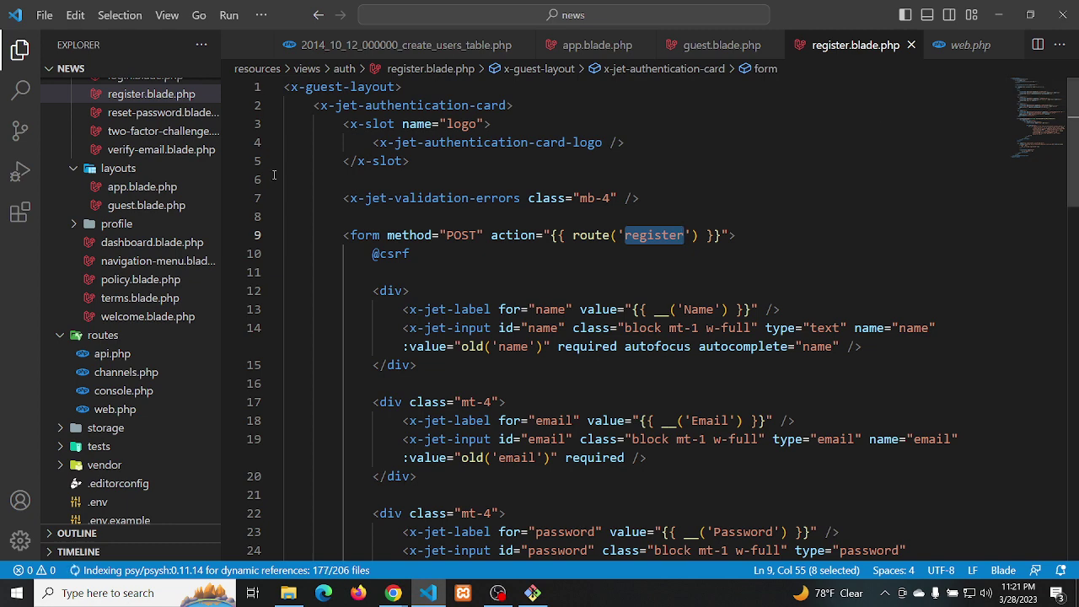
scroll(151, 203, up, 10)
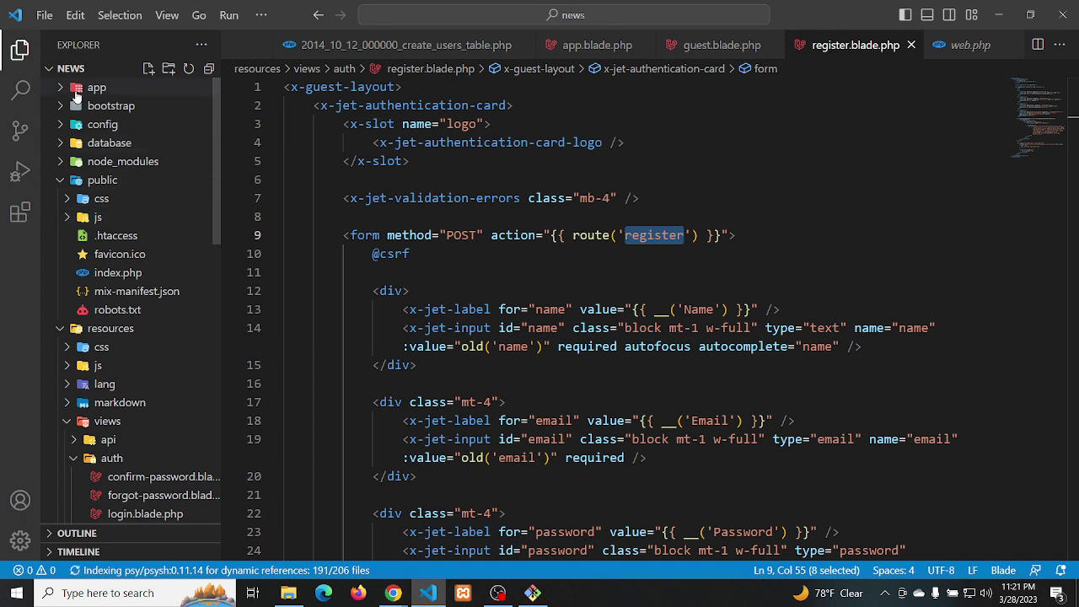
Expand app, Http, Controllers and Actions, and open Jetstream's DeleteUser.php action
click(87, 89)
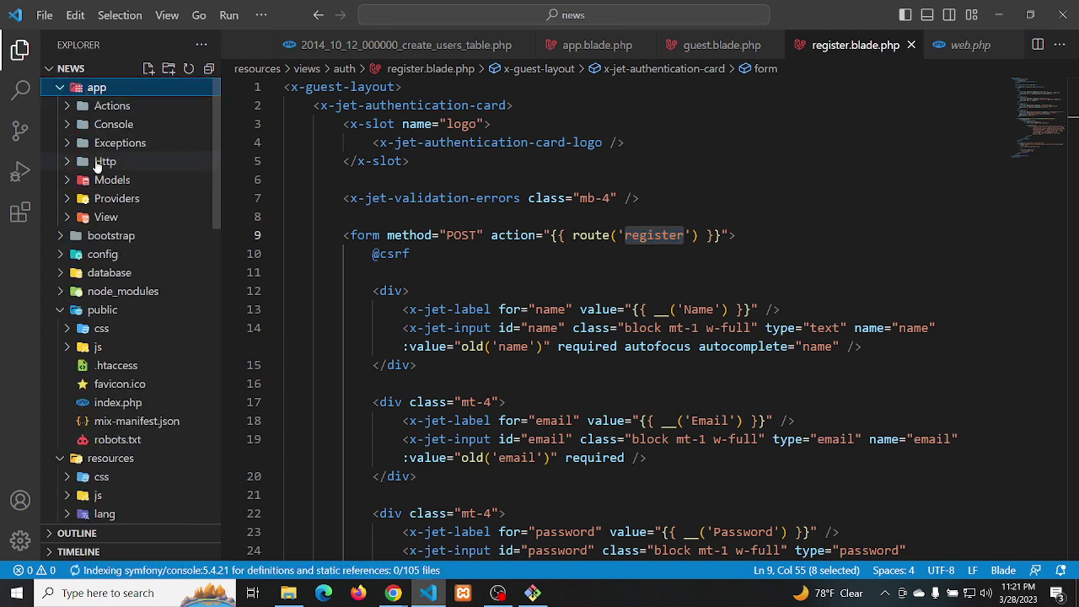
click(98, 164)
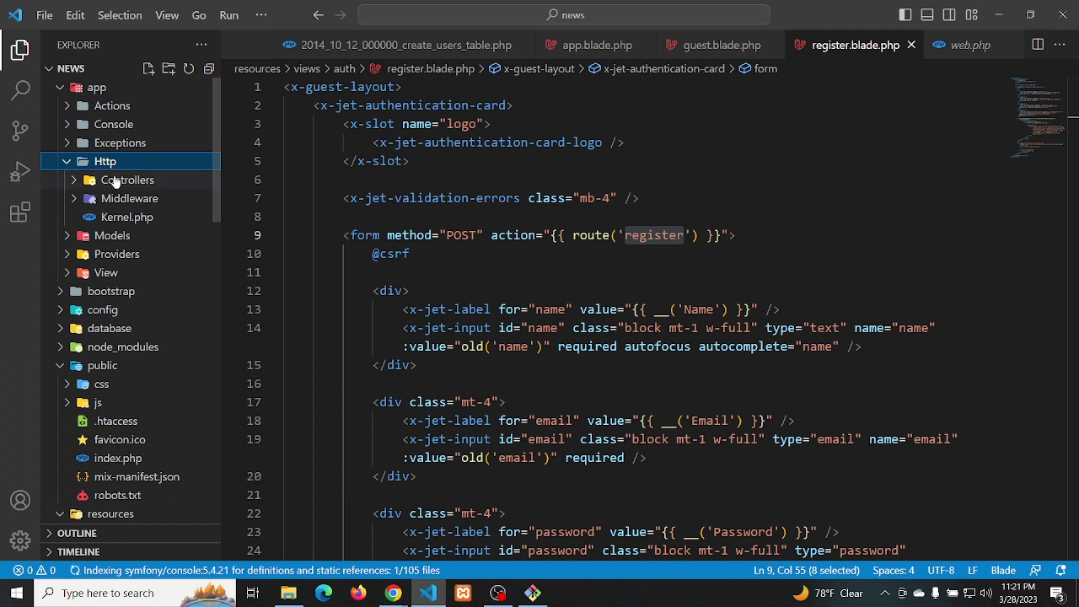
click(115, 182)
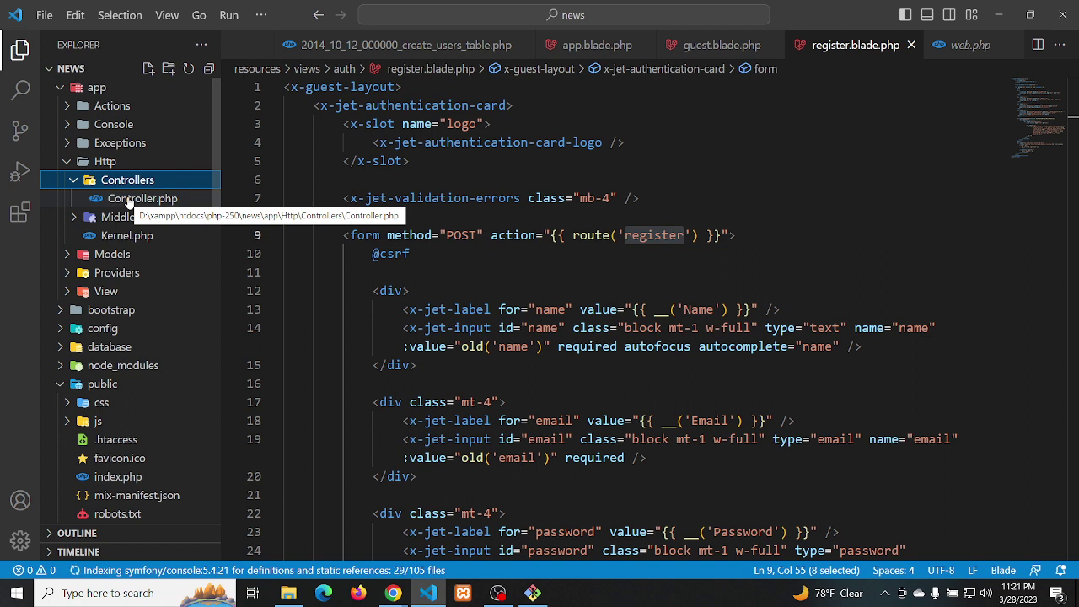
click(122, 108)
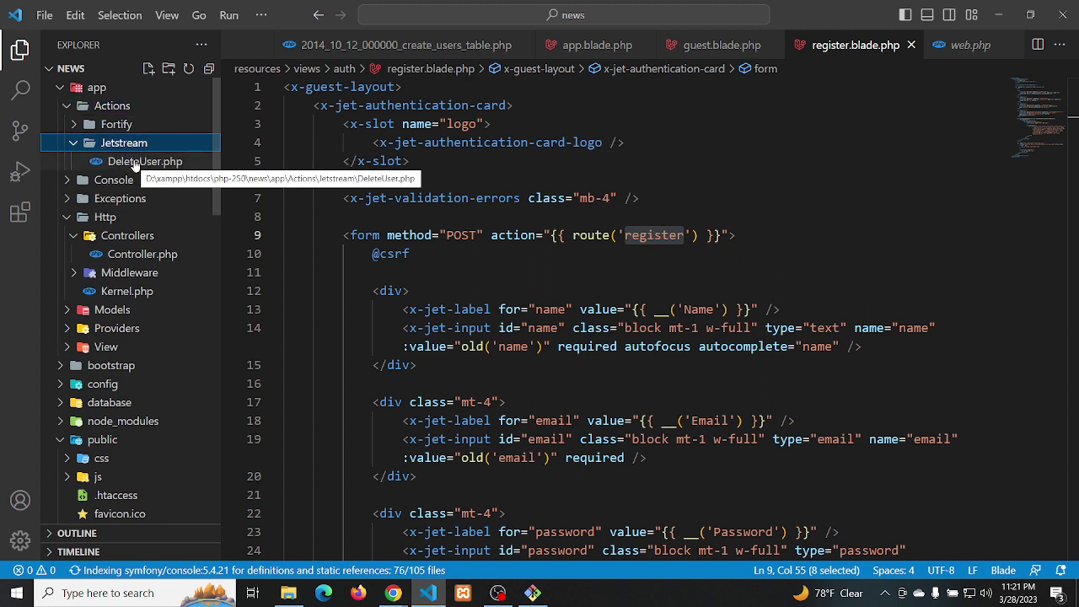
click(134, 163)
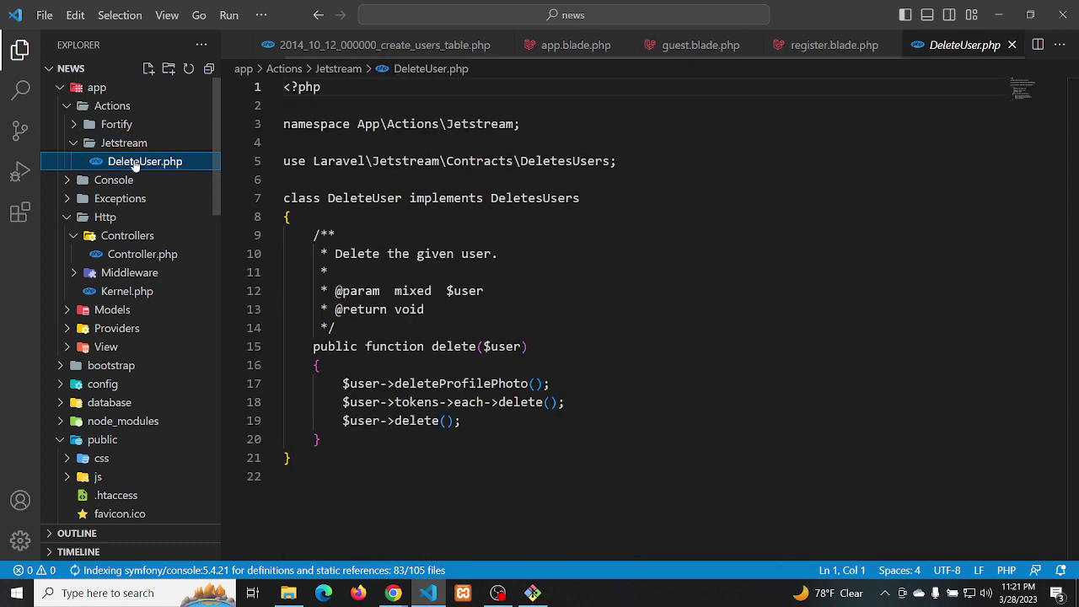
click(76, 146)
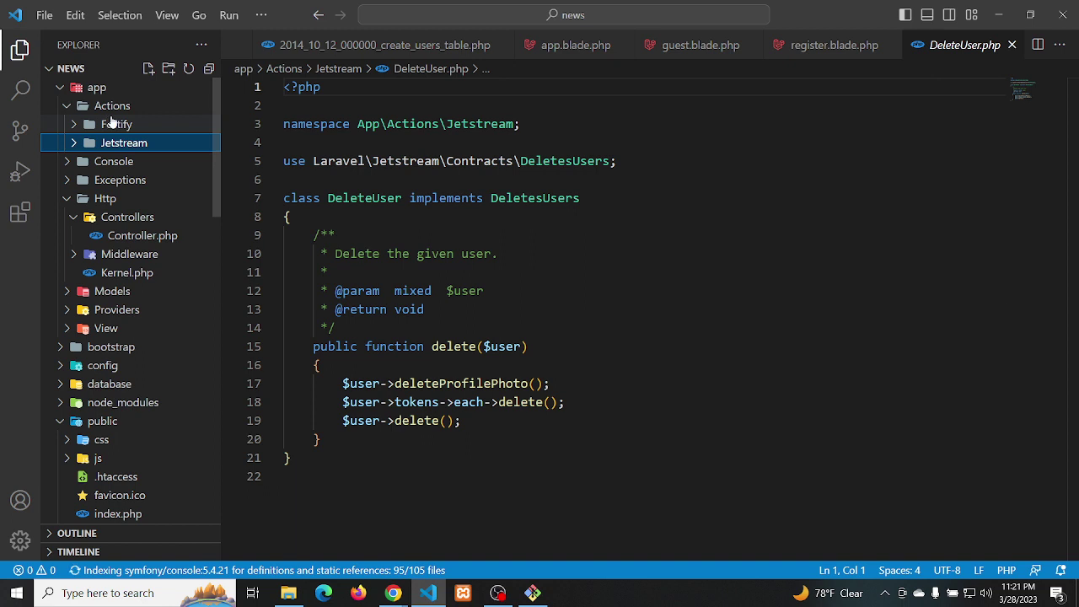
Open Fortify's CreateNewUser.php and review its password validation rule
click(110, 123)
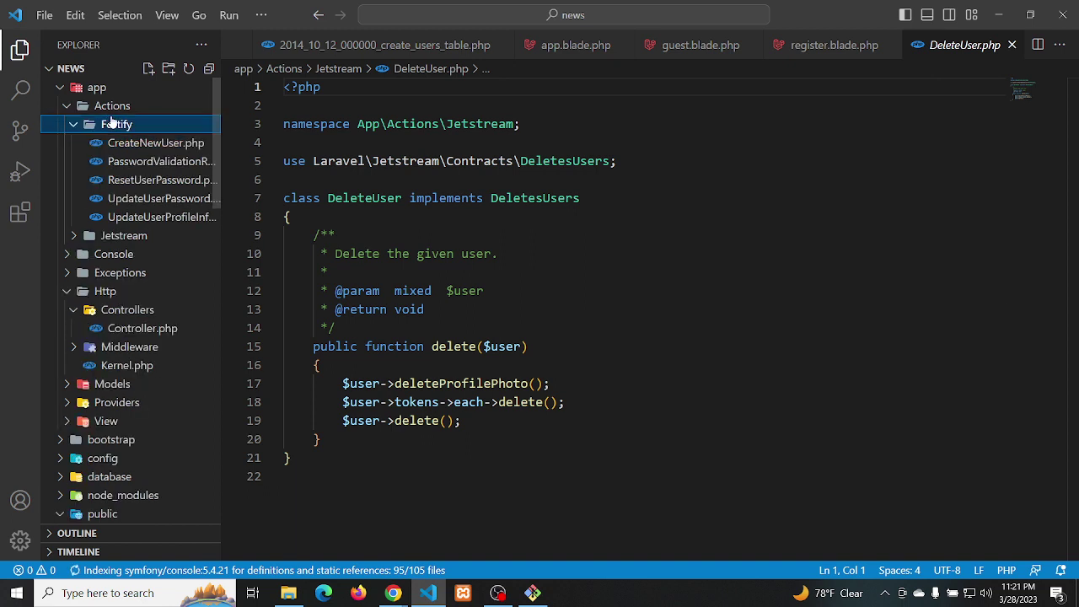
click(156, 144)
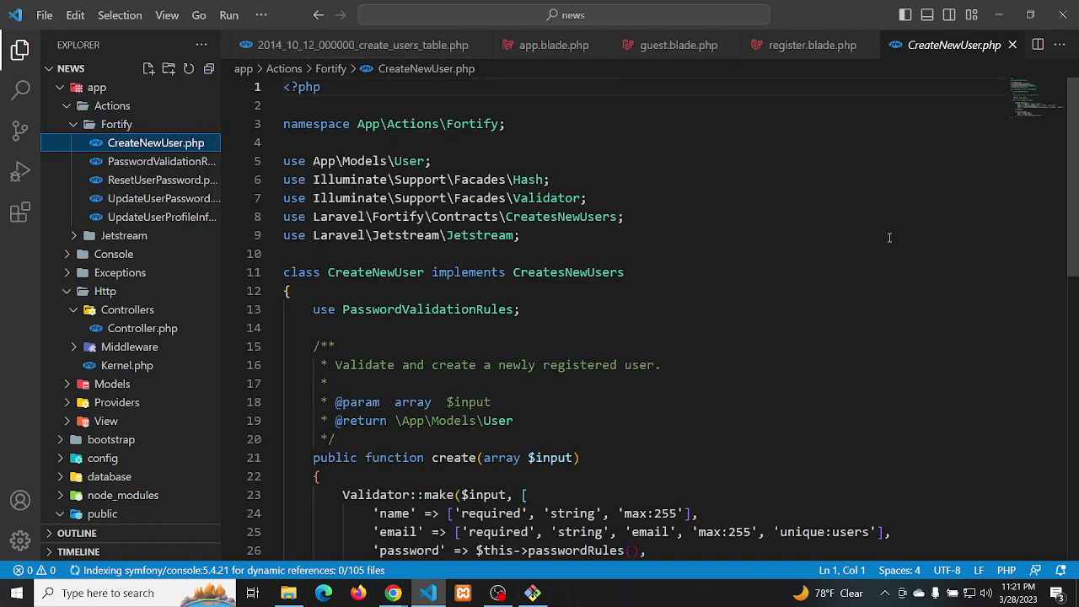
scroll(1026, 111, down, 4)
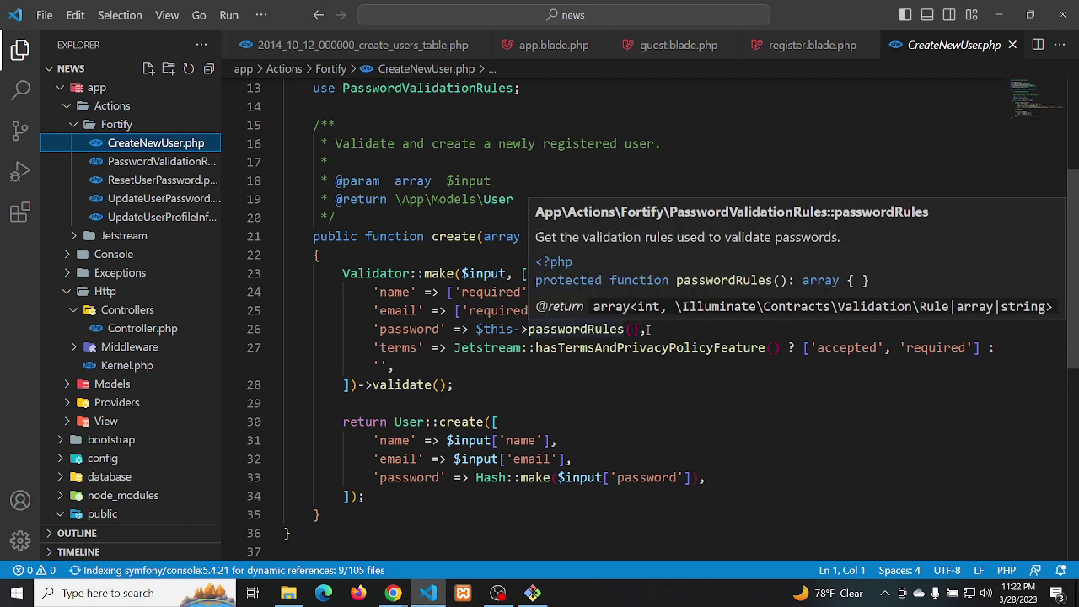
click(654, 330)
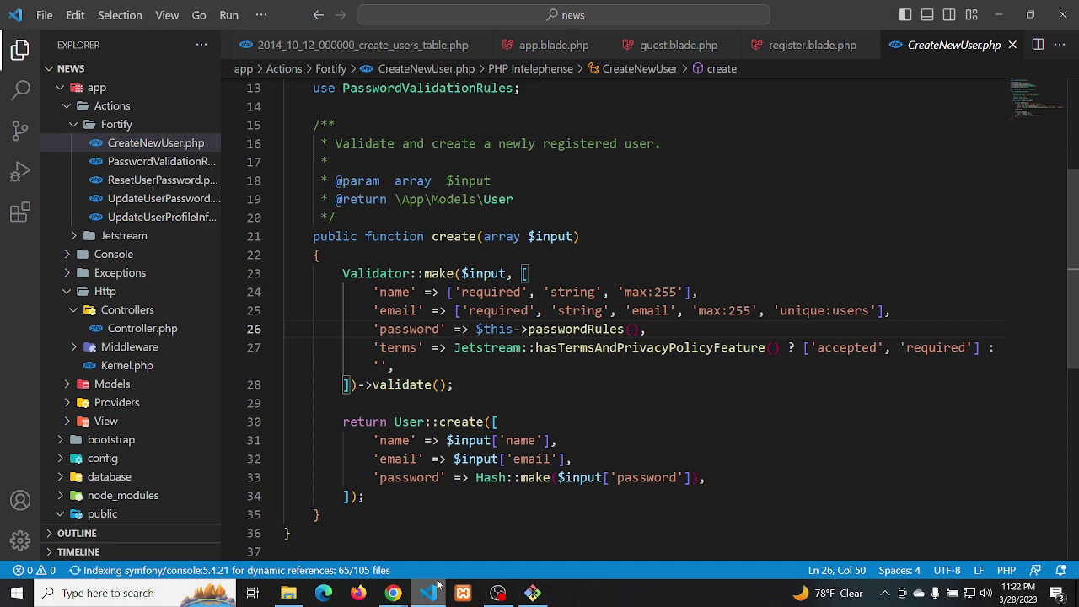
key(alt+Tab)
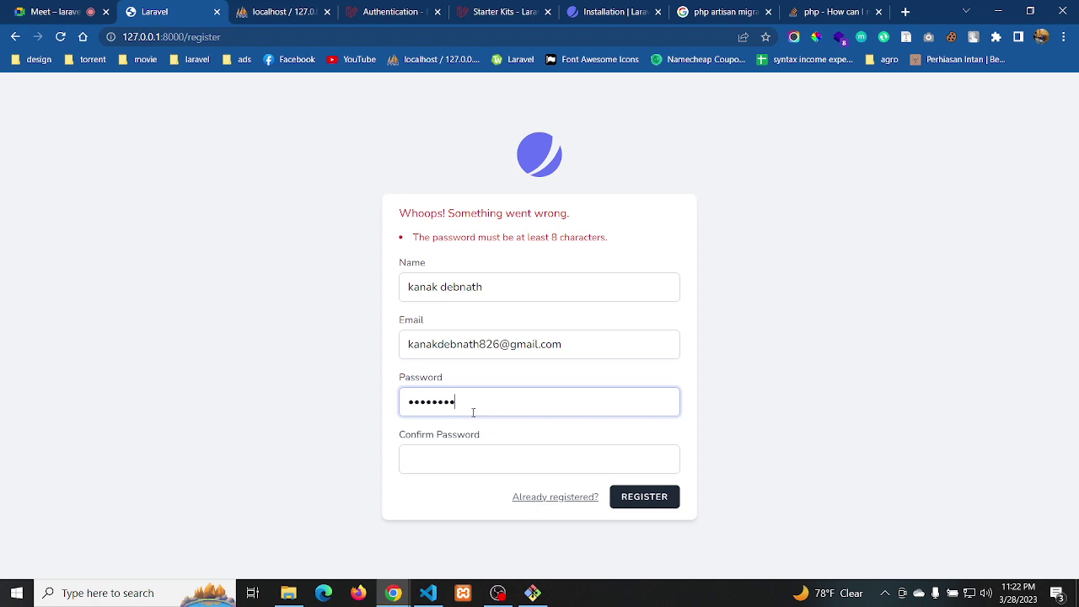
Replace the password with an eight-character one, confirm it, and register, landing on the Jetstream dashboard
key(ctrl+a)
text(12345678)
click(460, 455)
text(123456)
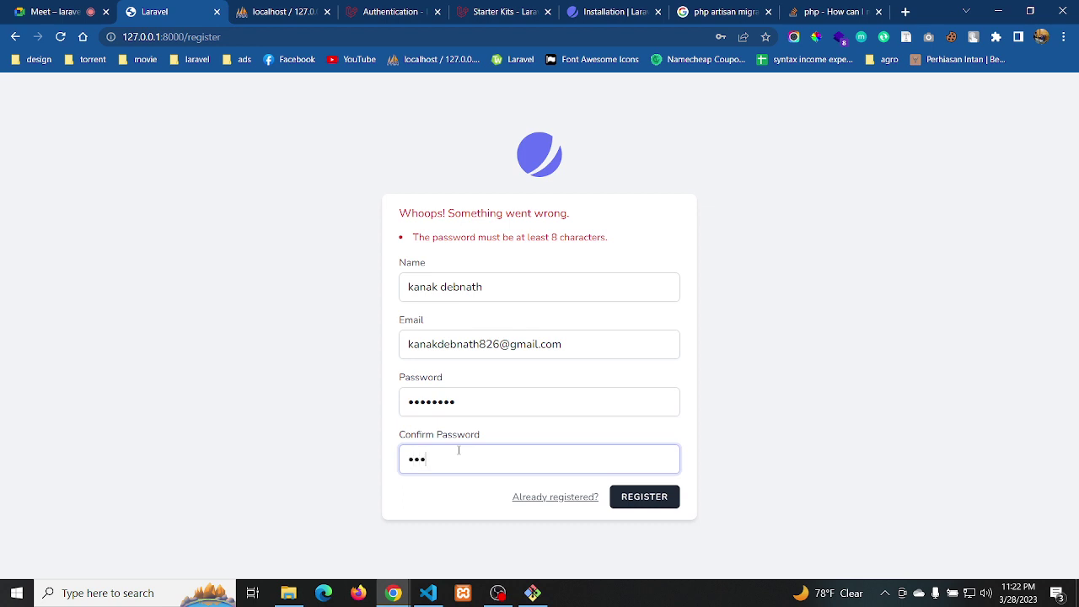
text(78)
click(633, 499)
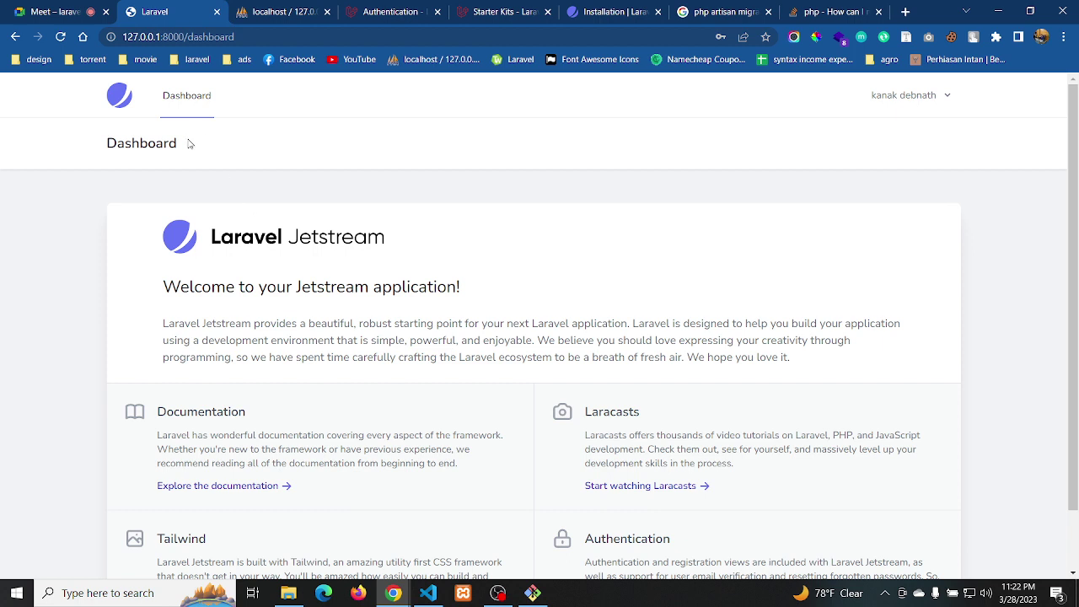
Return the dashboard to the top and bring up phpMyAdmin's online_laravel_news table list
drag(190, 144, 115, 100)
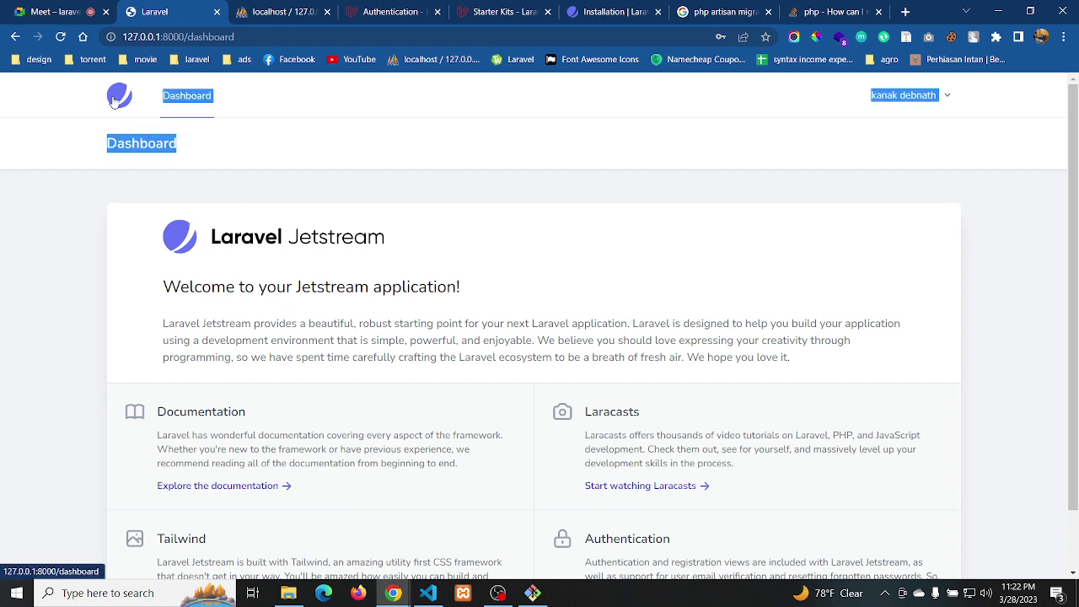
click(188, 152)
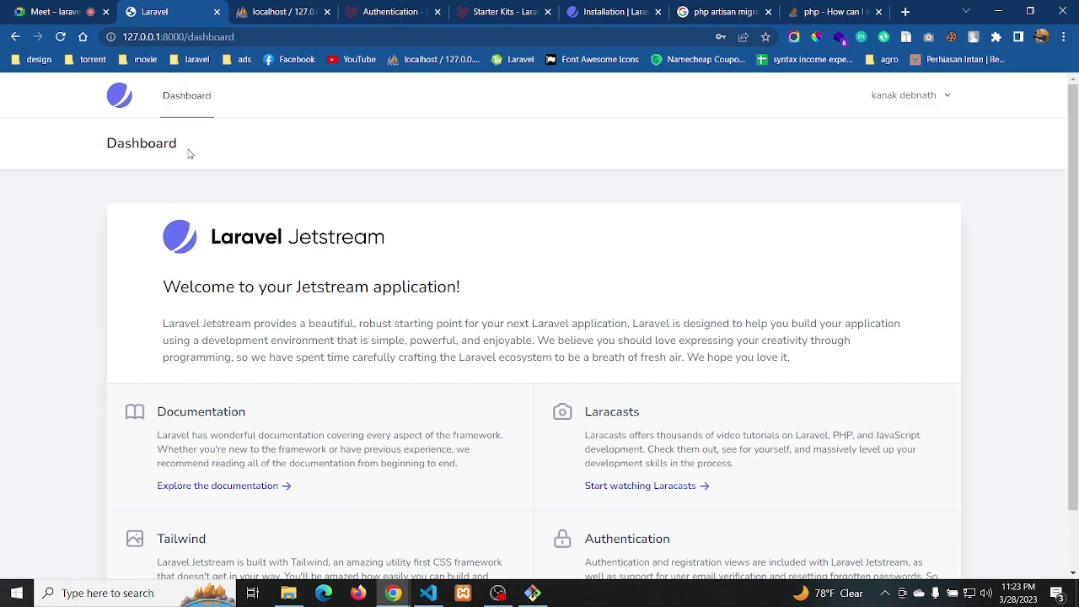
scroll(379, 418, down, 1)
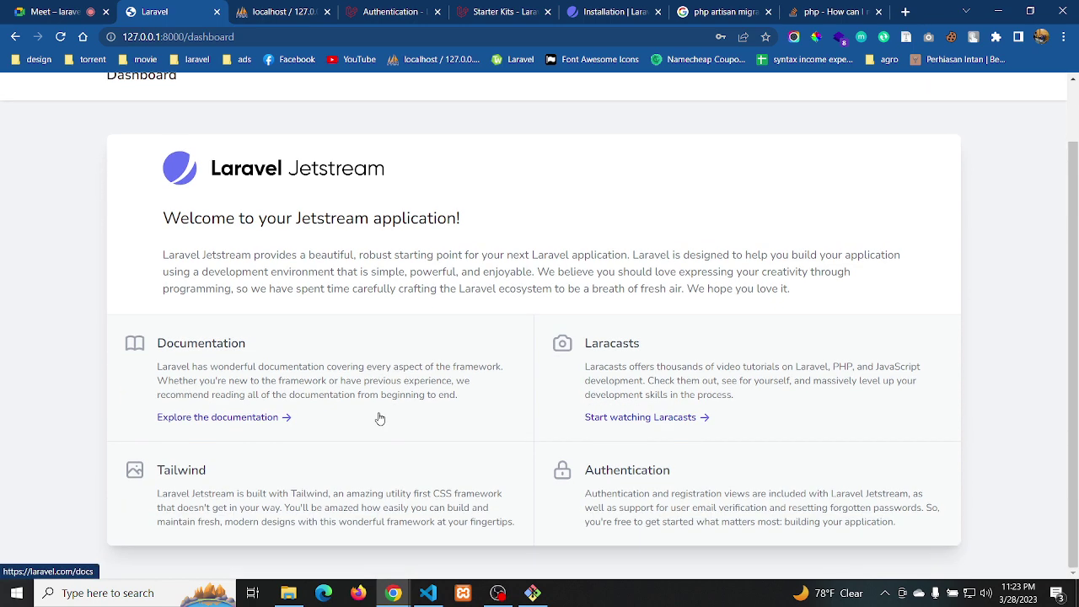
scroll(380, 418, up, 1)
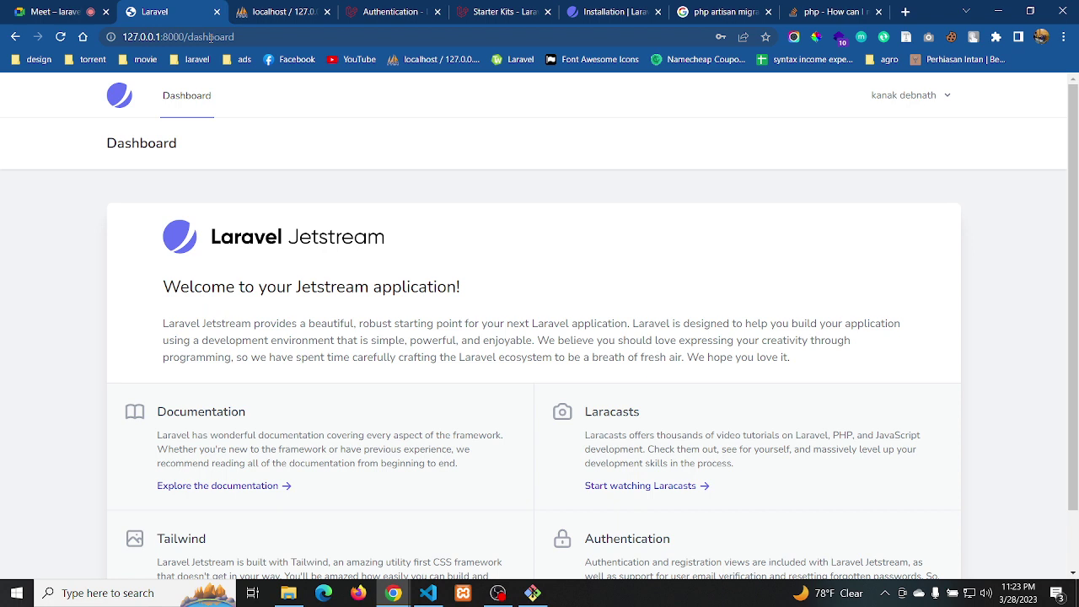
click(249, 13)
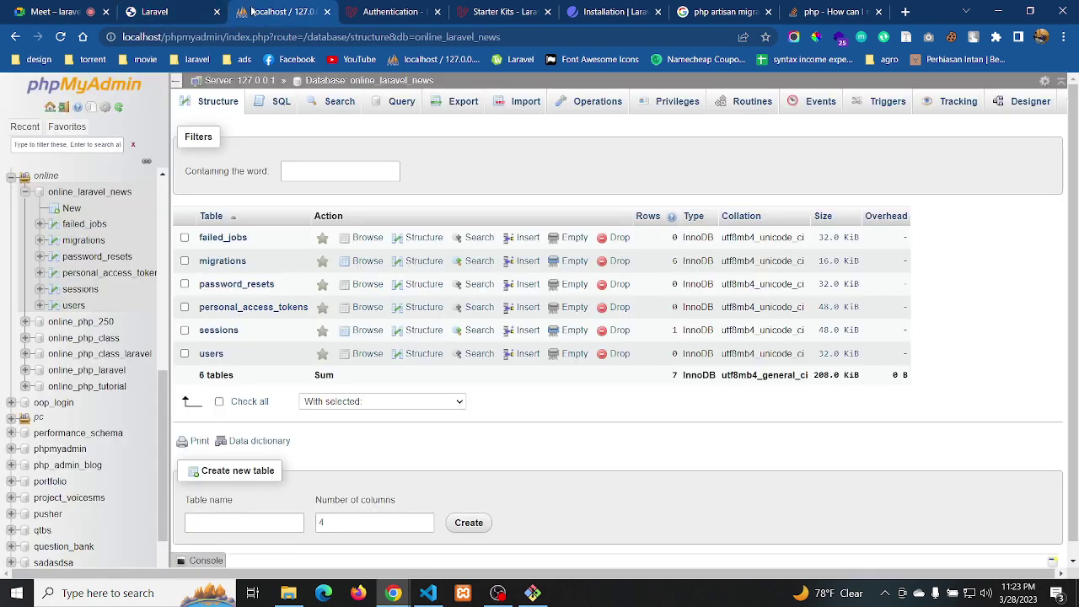
Browse the users table to confirm the single new user row, then return to the Laravel dashboard
click(208, 354)
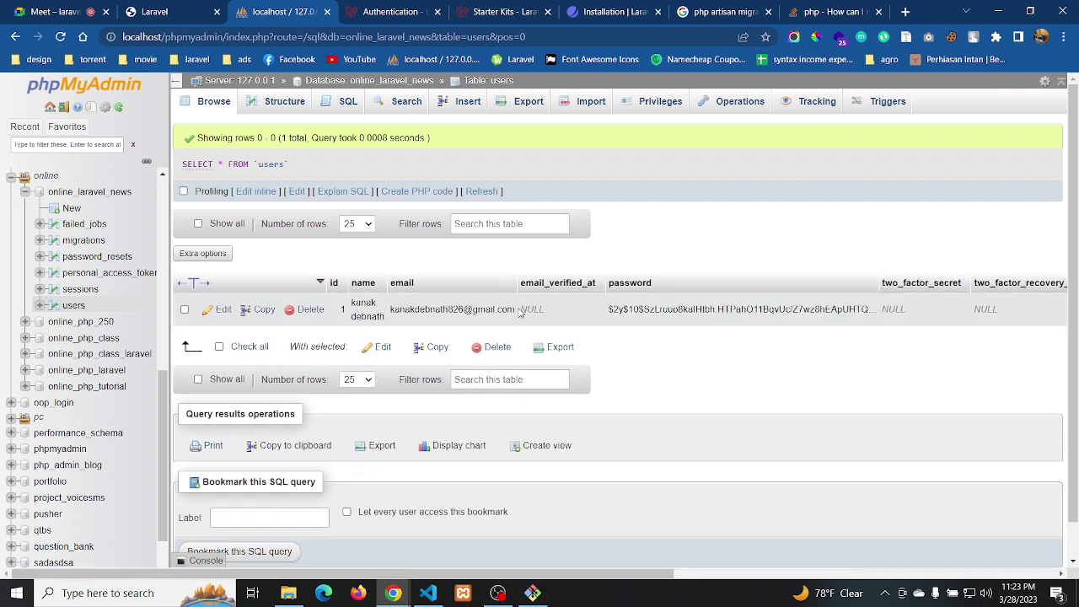
click(187, 11)
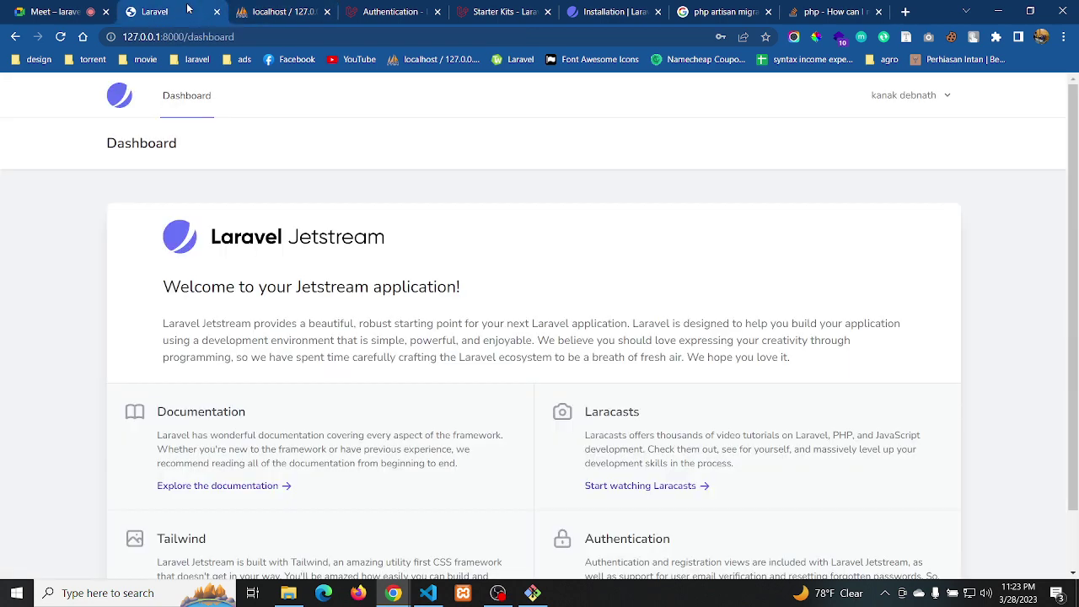
Choose Profile from the signed-in user's account menu on the dashboard
click(910, 99)
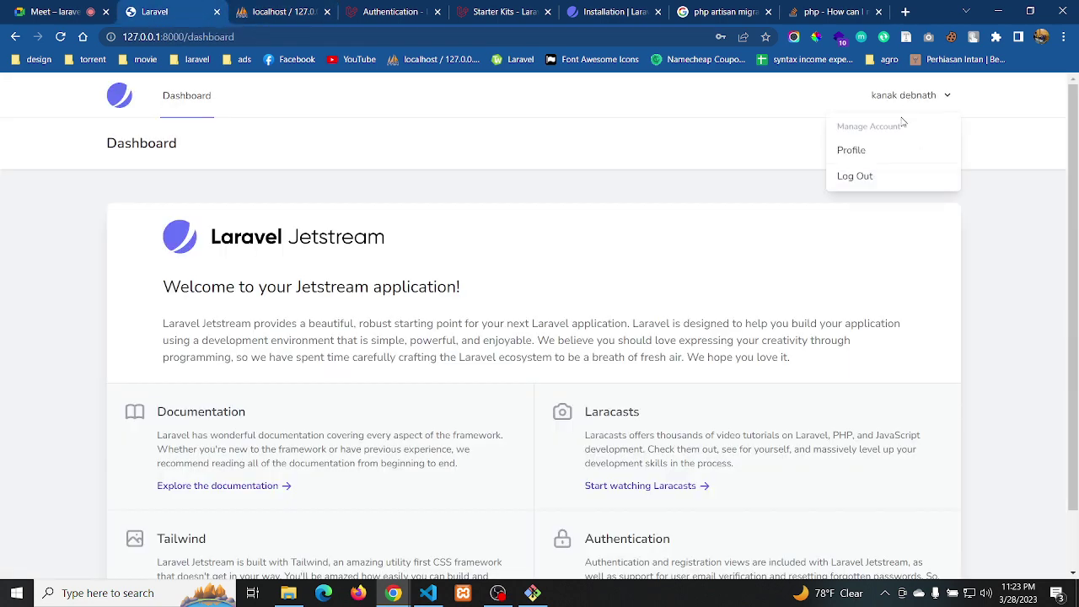
click(854, 150)
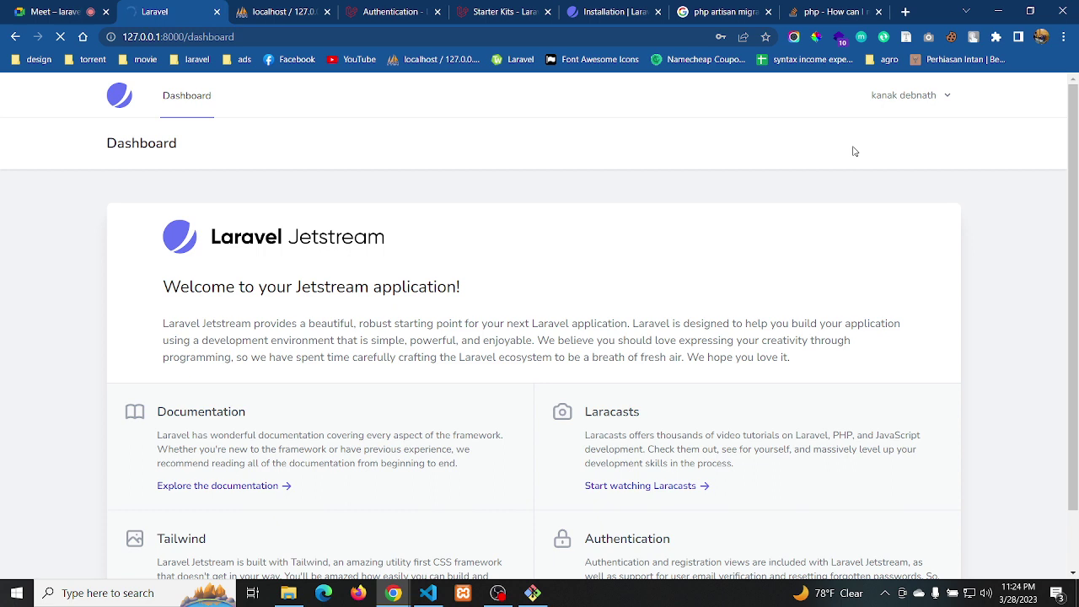
Read through the Laravel Jetstream Installation docs, then go back to the app's profile page
click(620, 17)
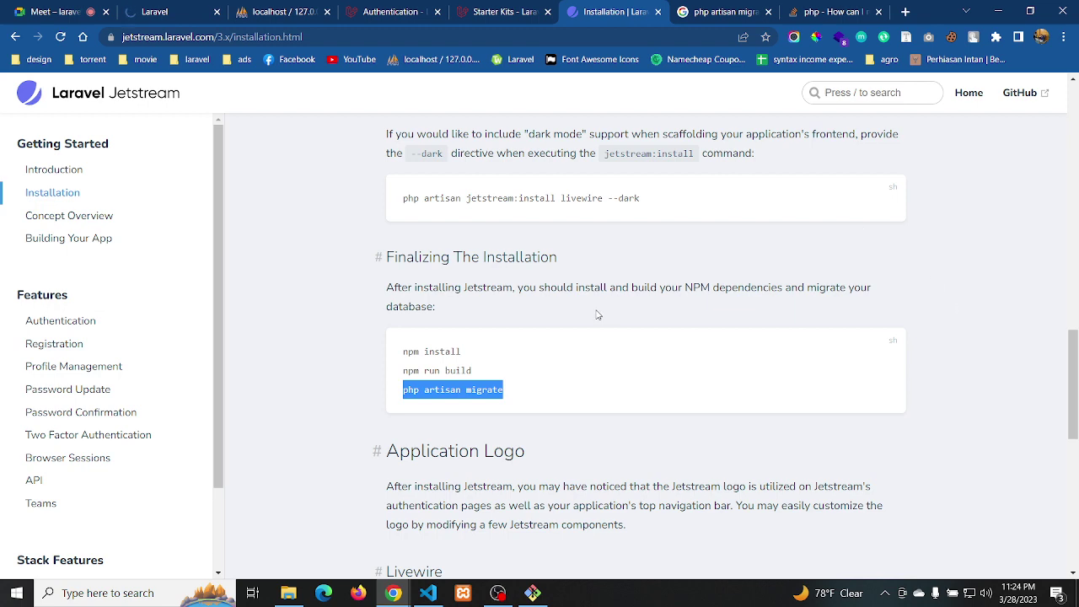
drag(1073, 368, 1074, 472)
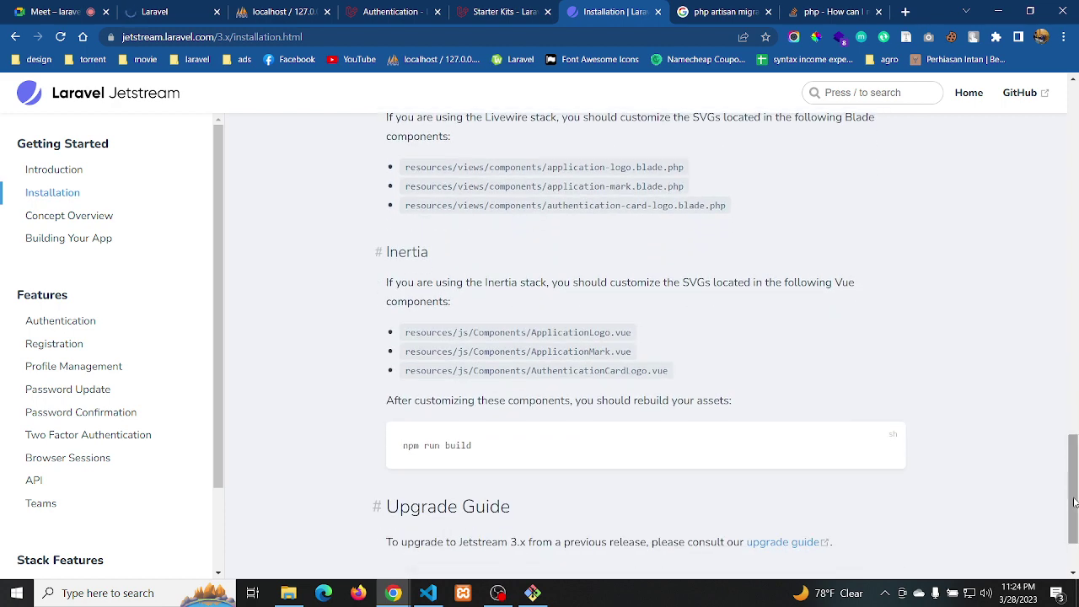
drag(1073, 502, 1065, 408)
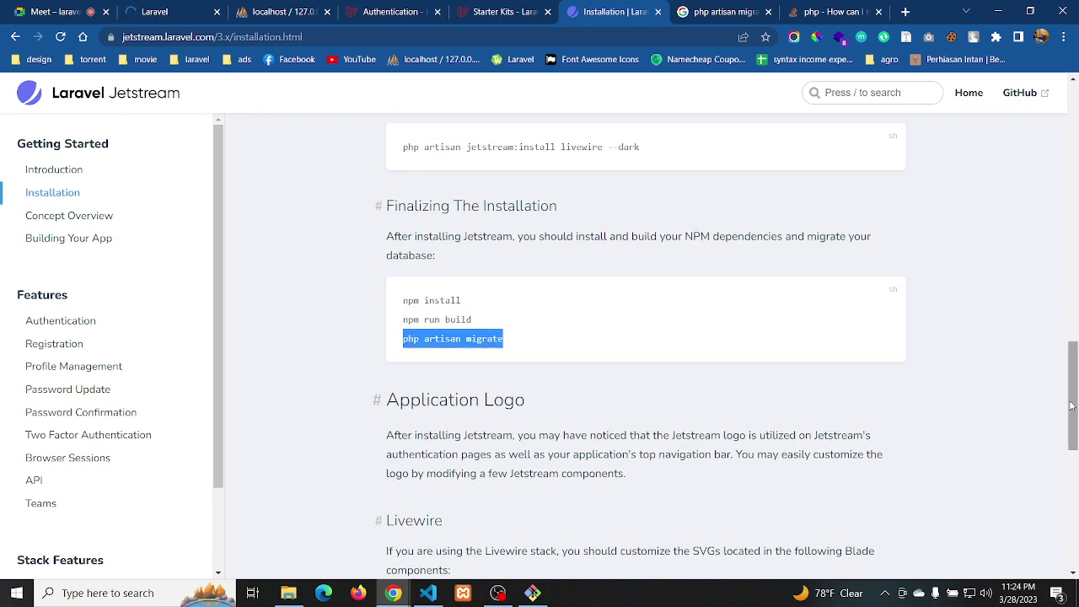
drag(1070, 406, 1060, 315)
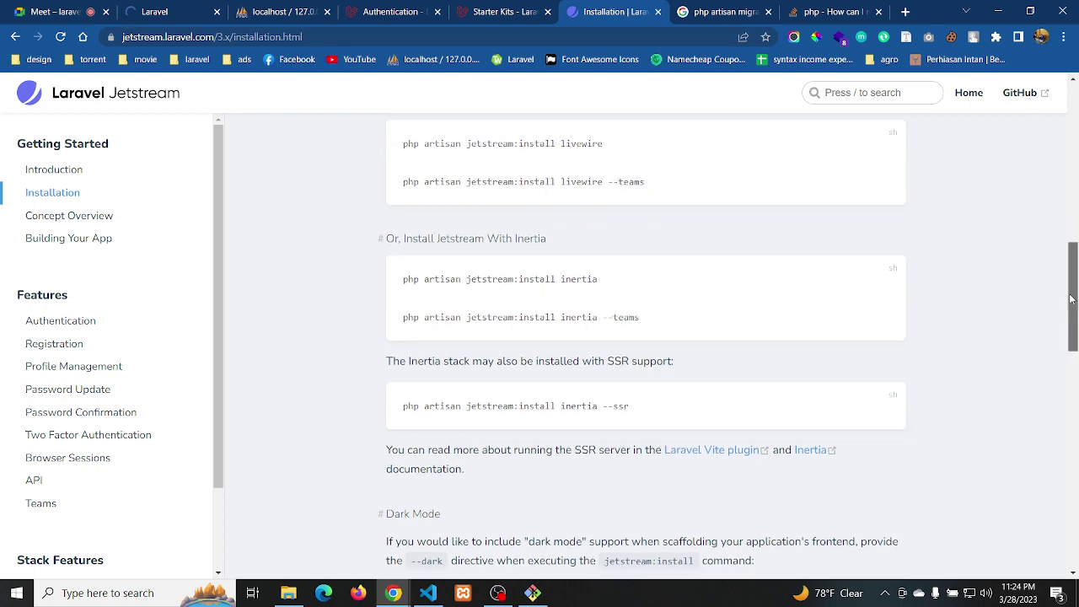
drag(1072, 311, 1074, 394)
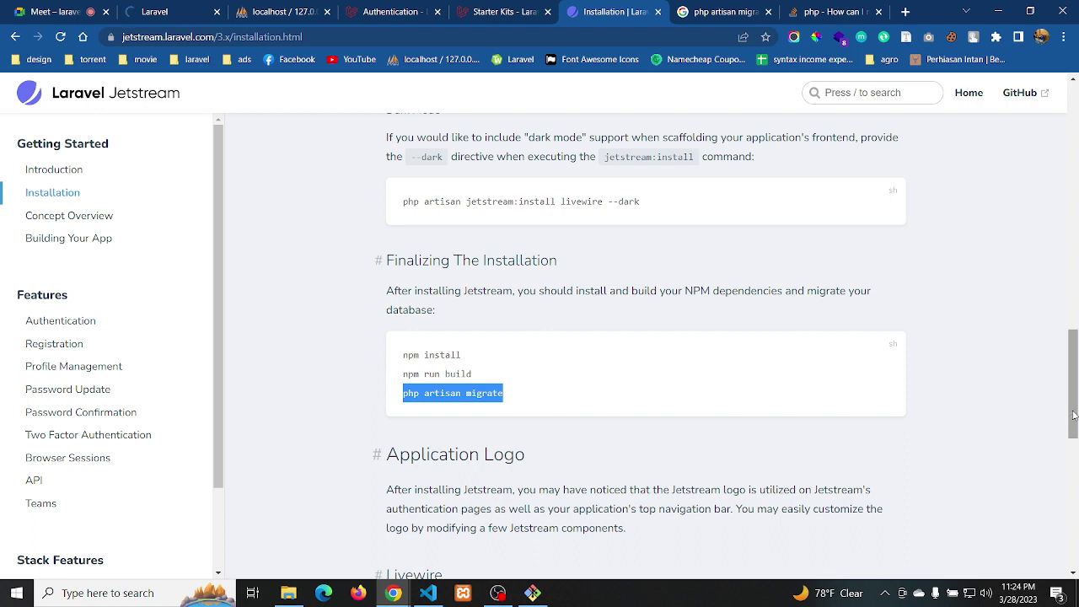
drag(1074, 412, 1074, 524)
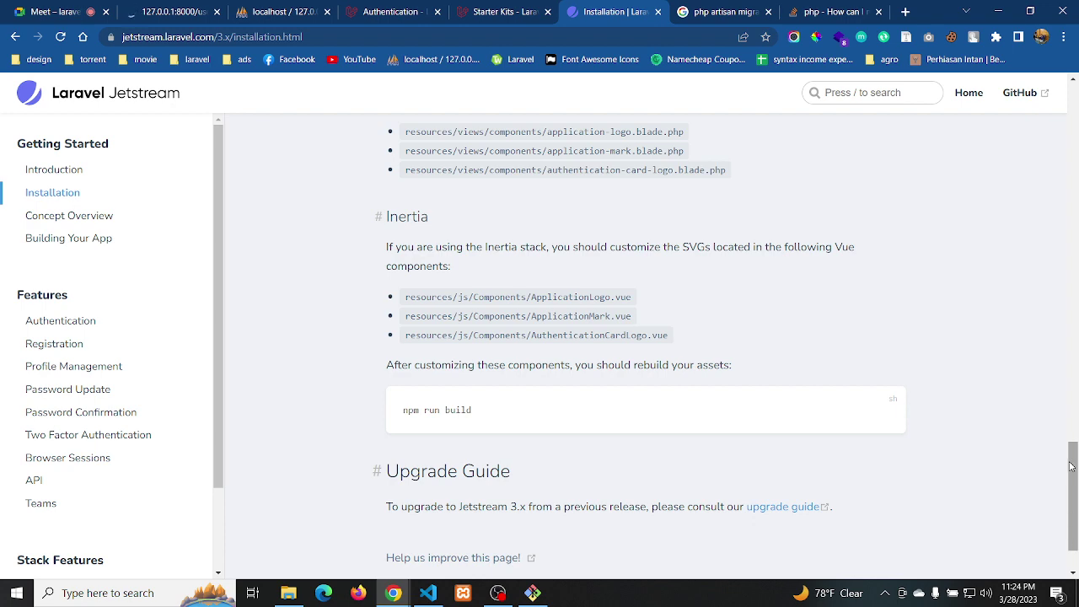
click(1073, 423)
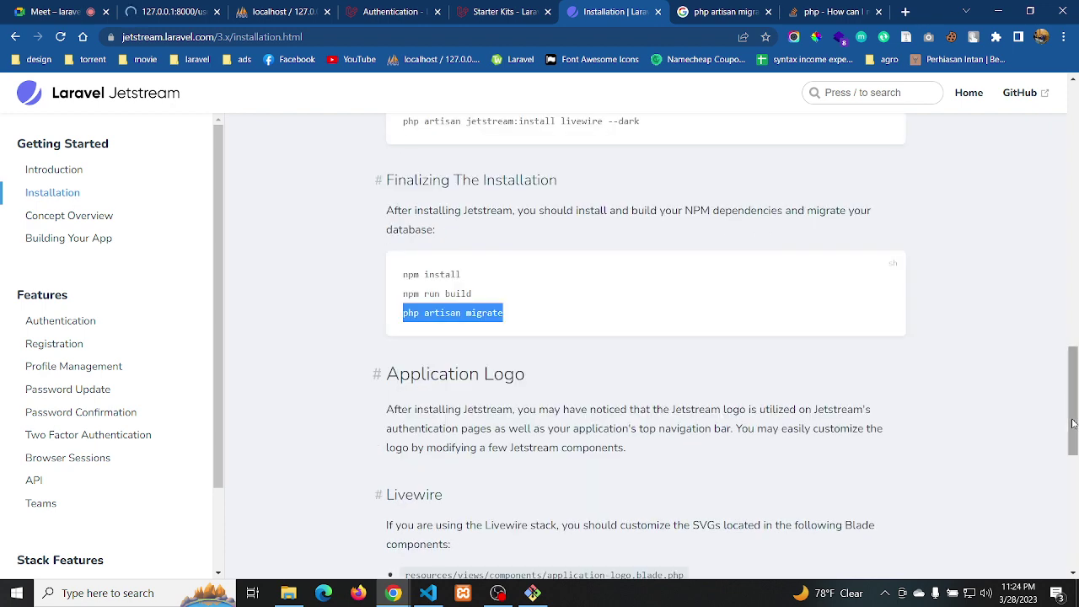
drag(1072, 423, 1066, 307)
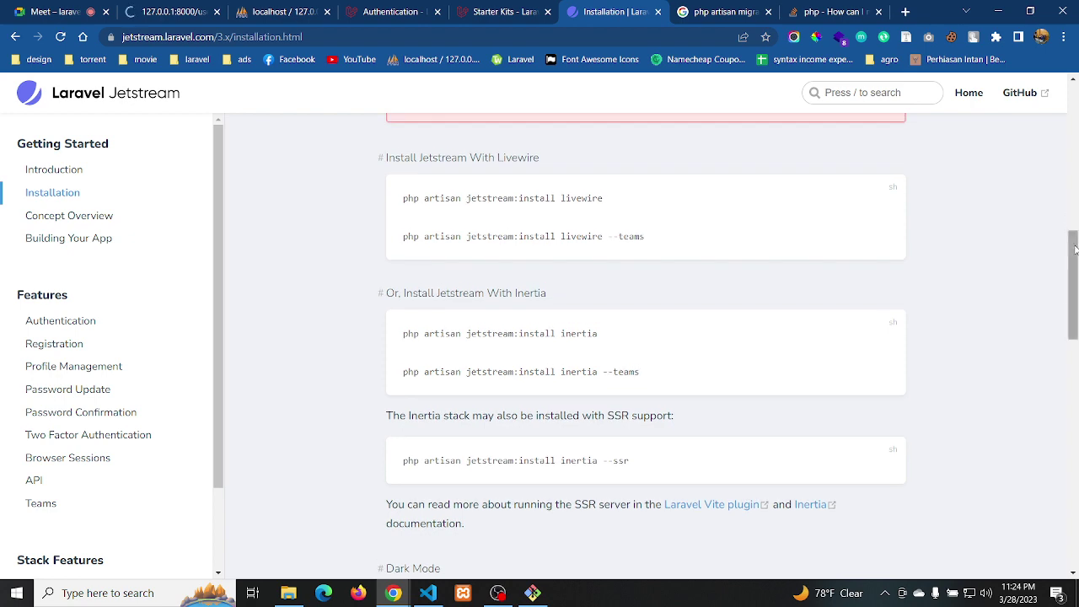
click(1072, 166)
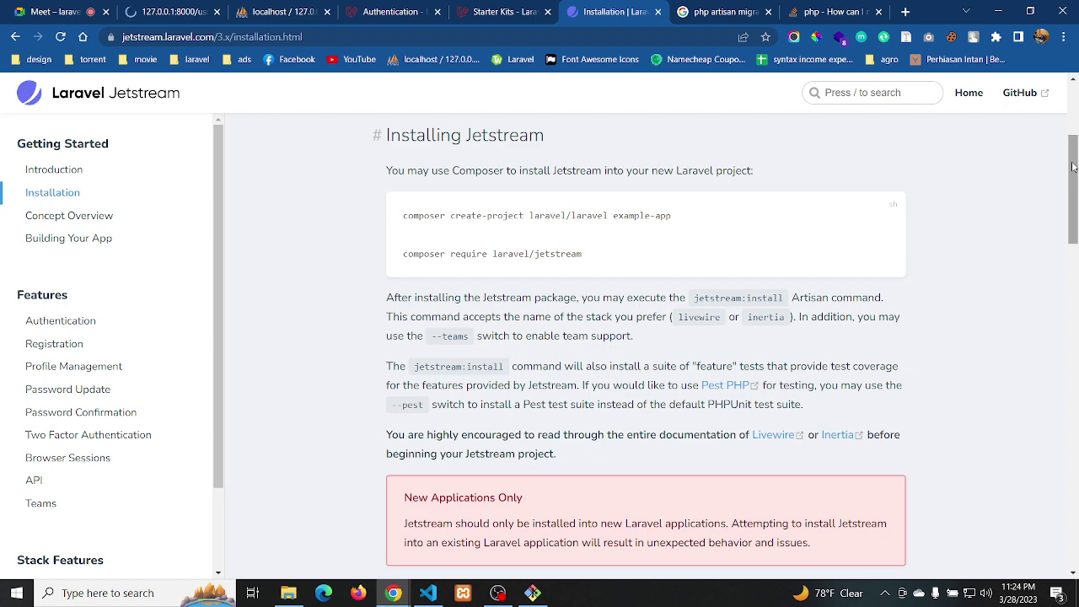
drag(1073, 166, 1072, 259)
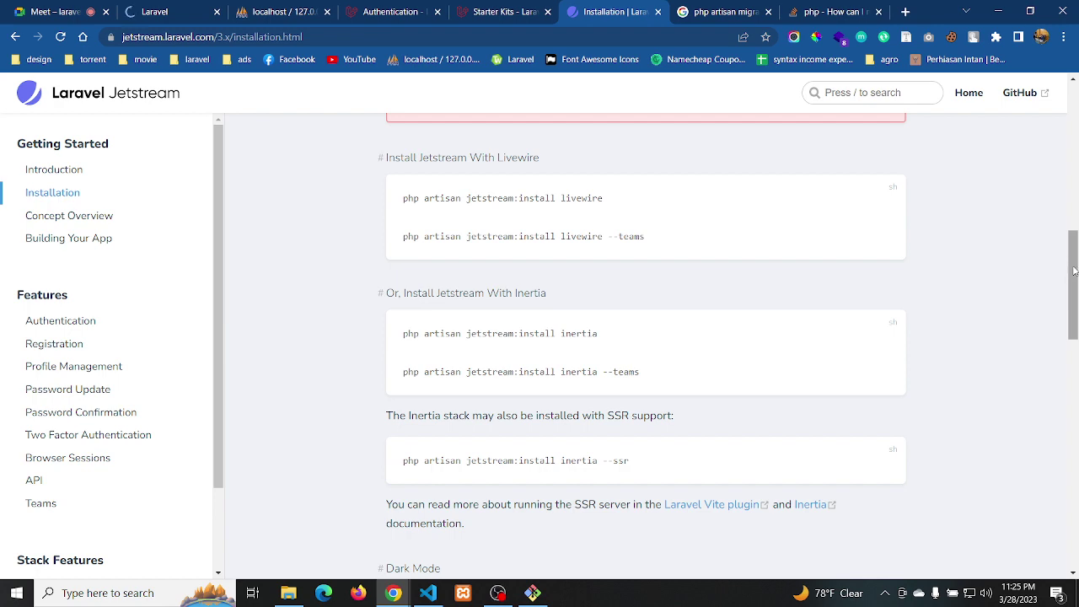
drag(1073, 271, 1074, 344)
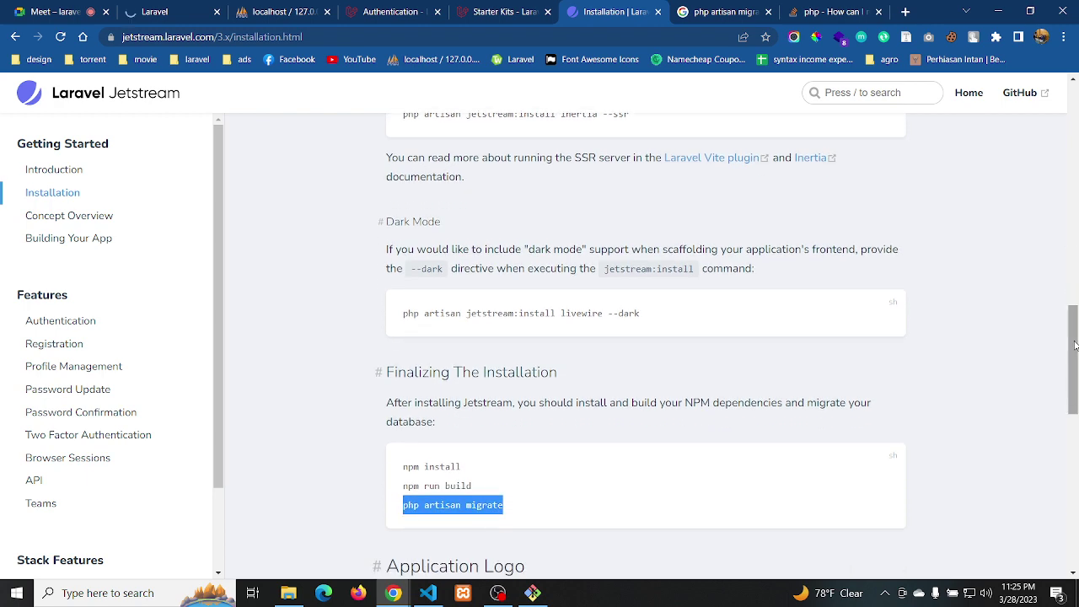
click(160, 12)
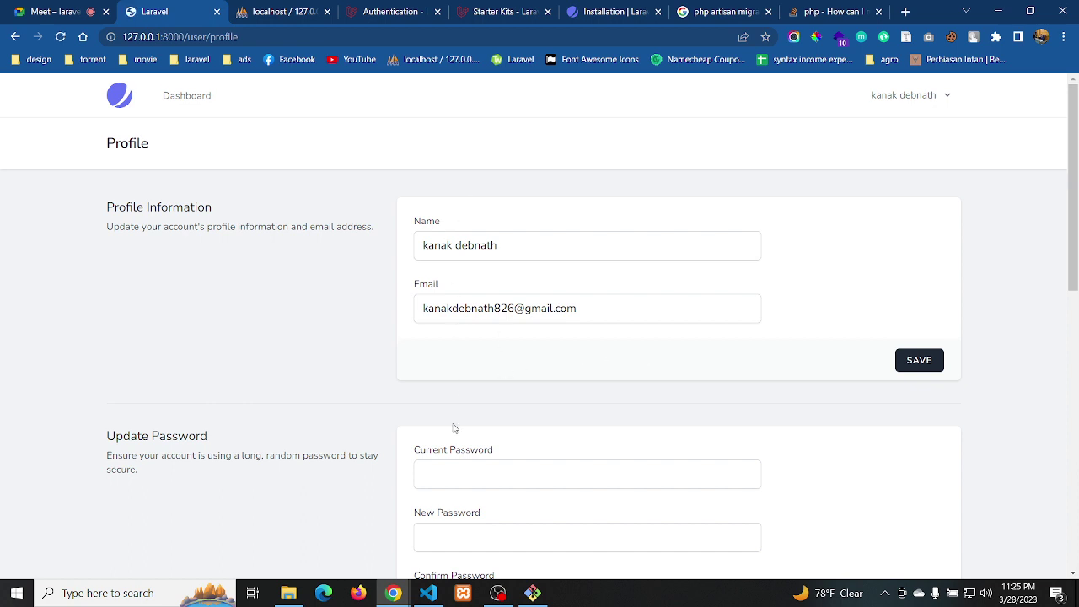
Scroll through the profile page's name, email and Update Password sections, then go to the Google Meet call
scroll(453, 425, down, 3)
scroll(450, 346, down, 1)
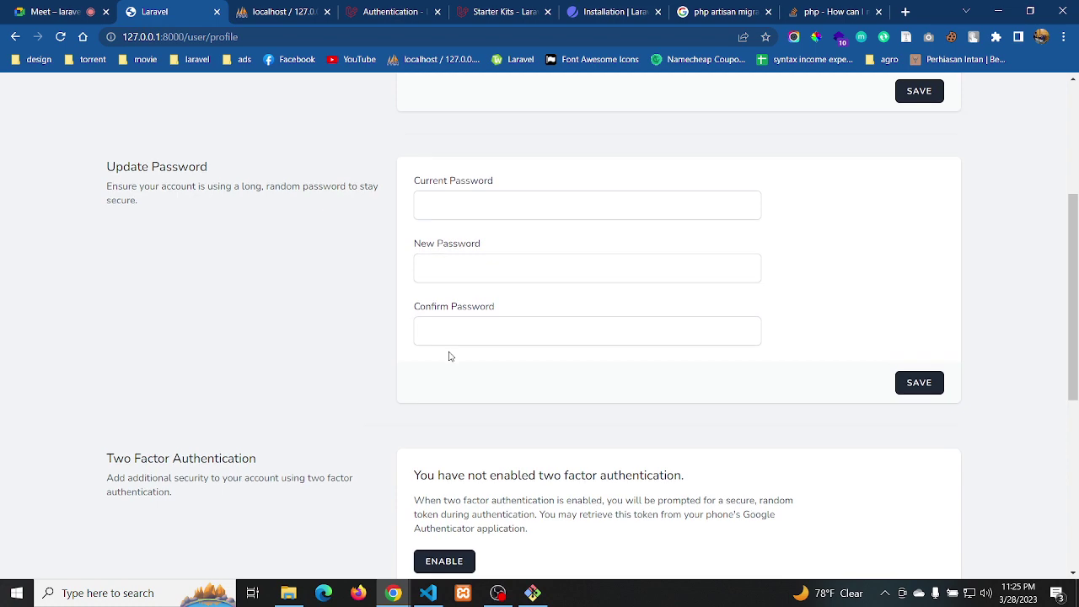
scroll(449, 355, down, 1)
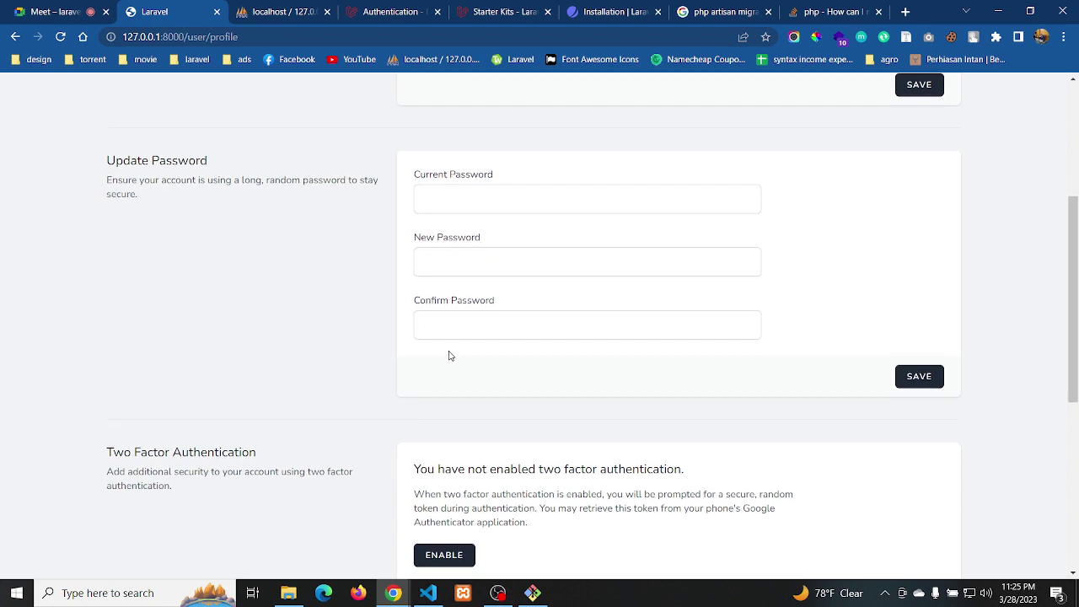
scroll(449, 354, down, 5)
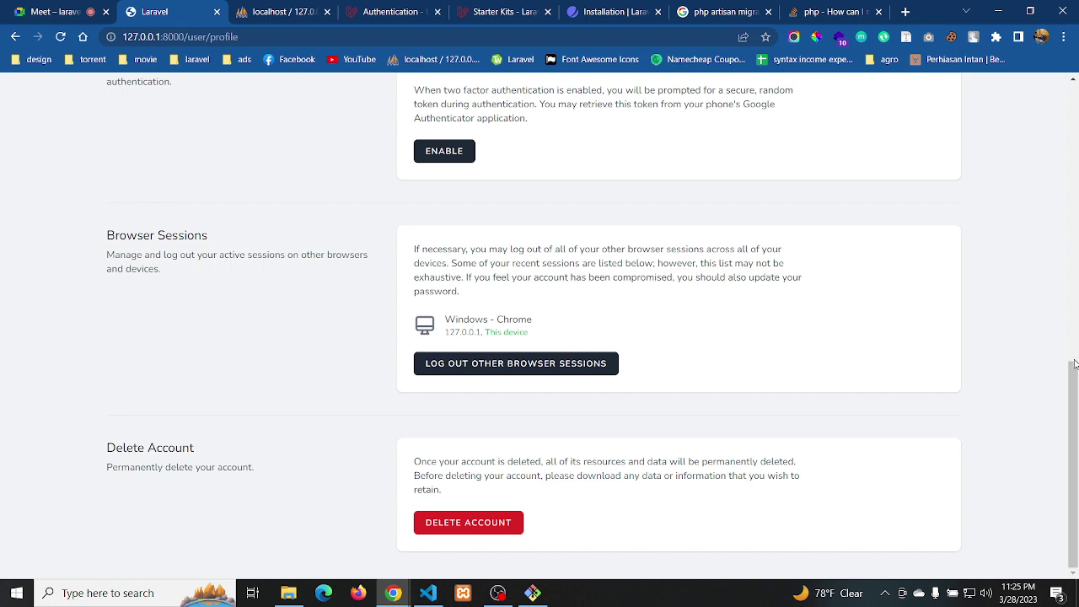
drag(1072, 364, 1073, 84)
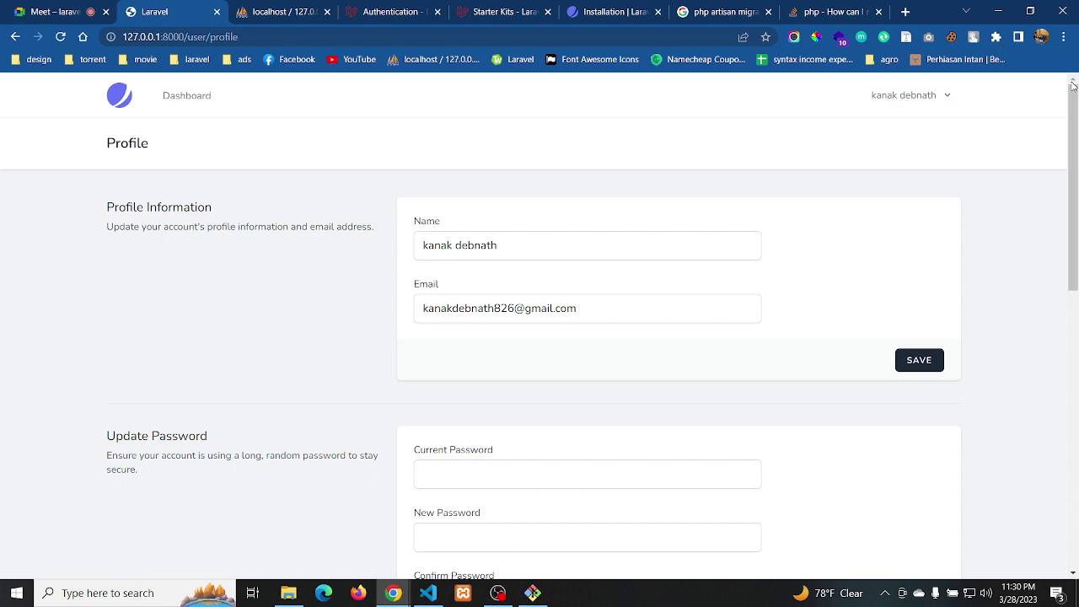
click(65, 10)
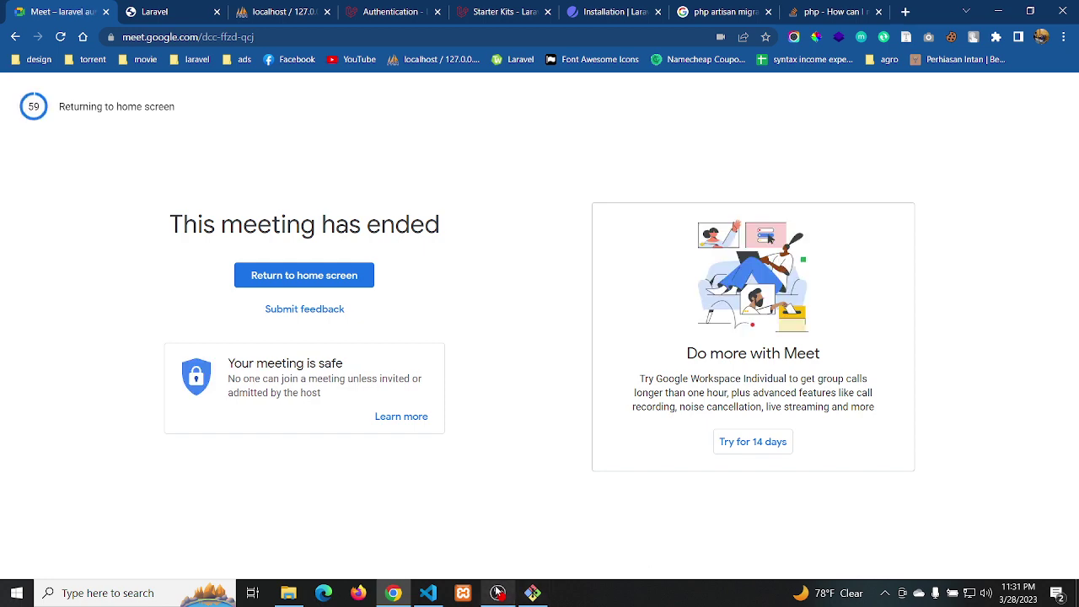
Bring the OBS Studio recording window to the front
click(498, 593)
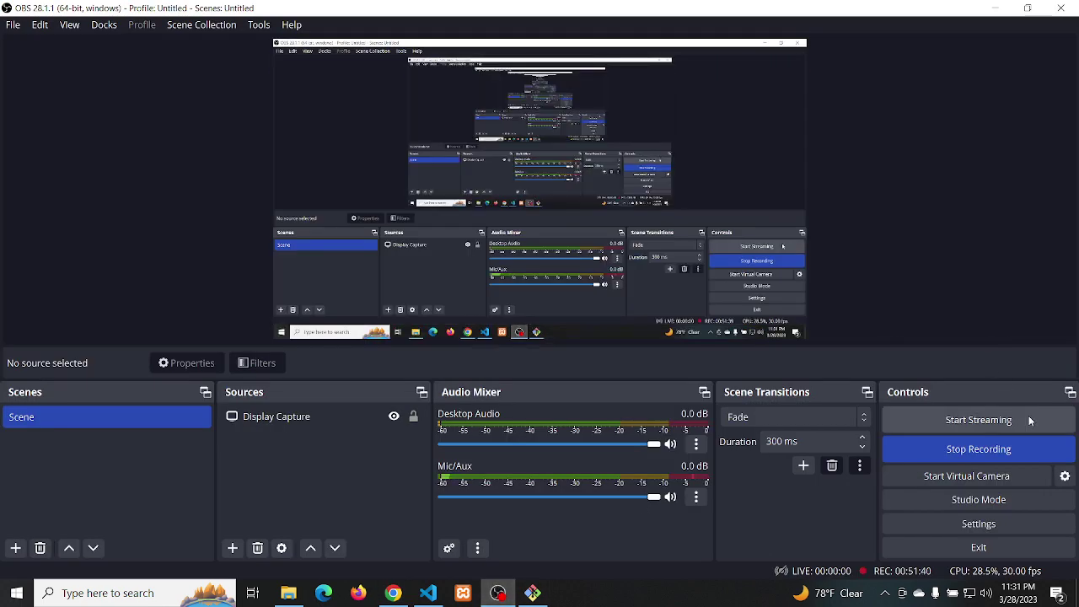